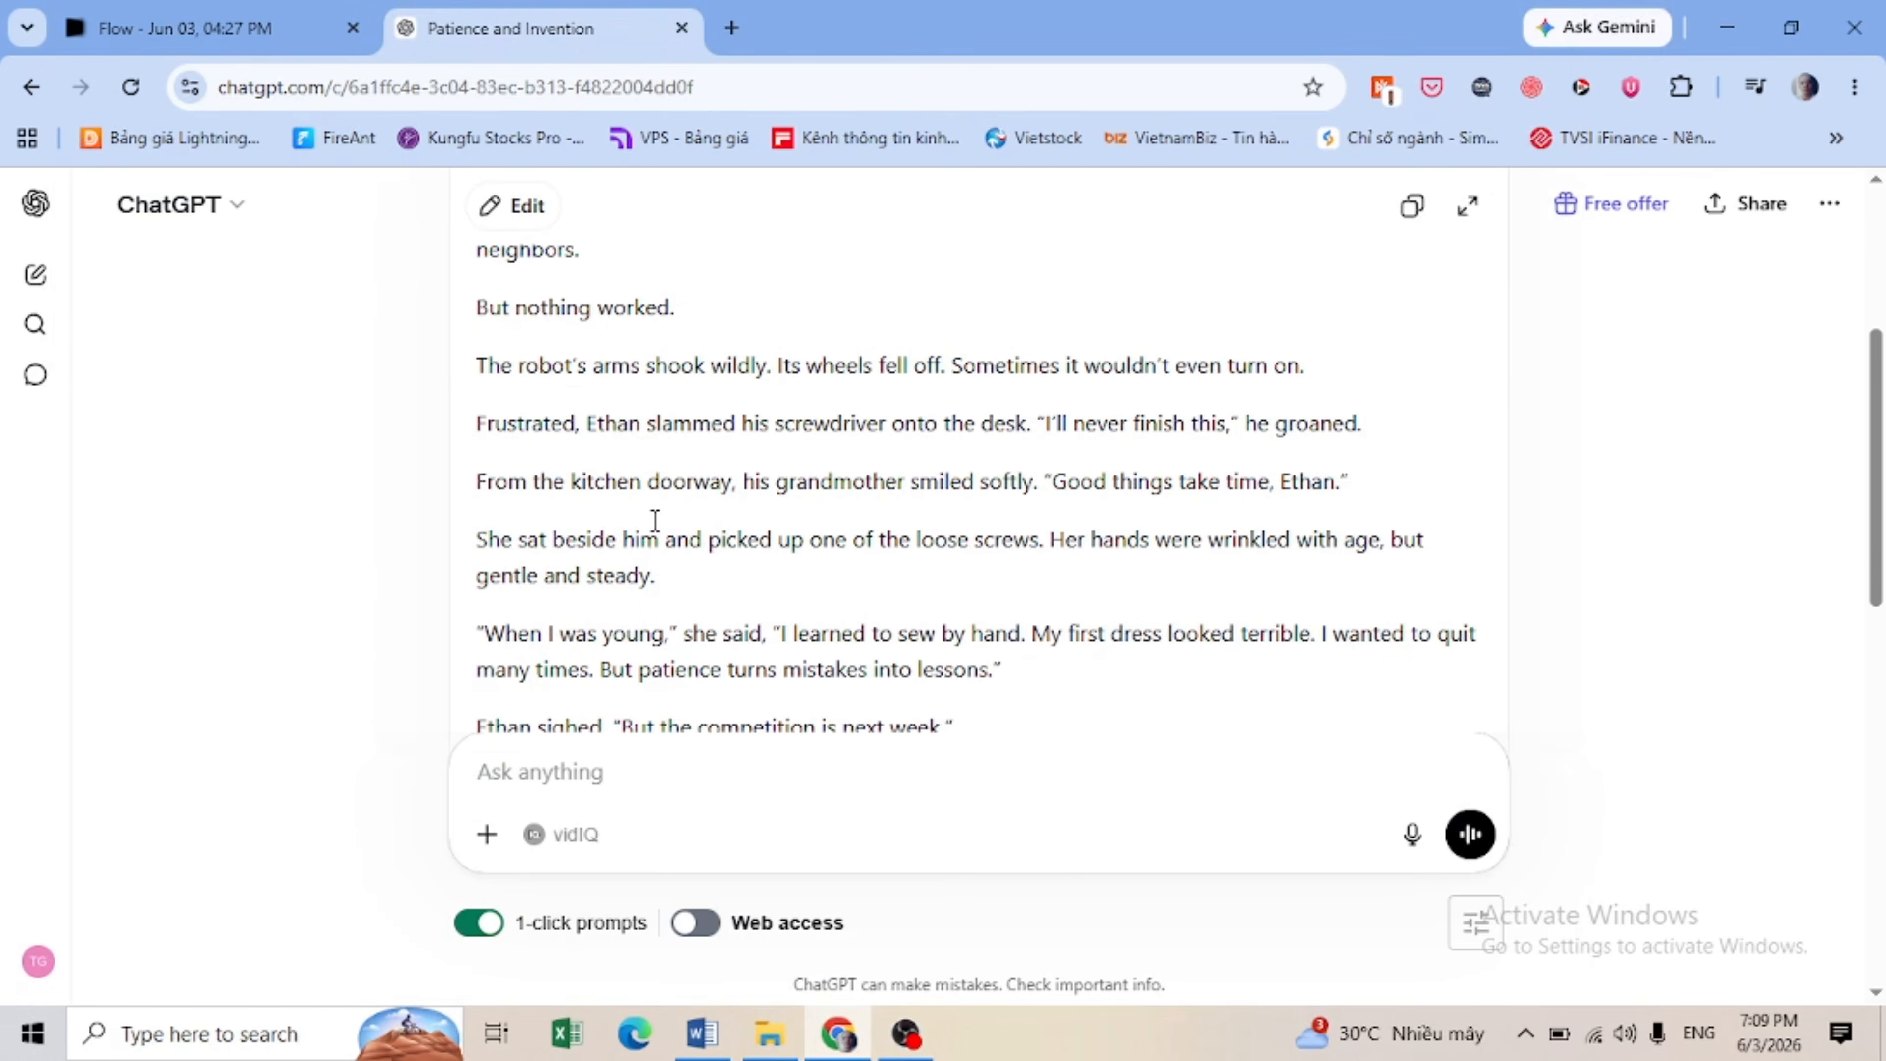
scroll(653, 522, down, 5)
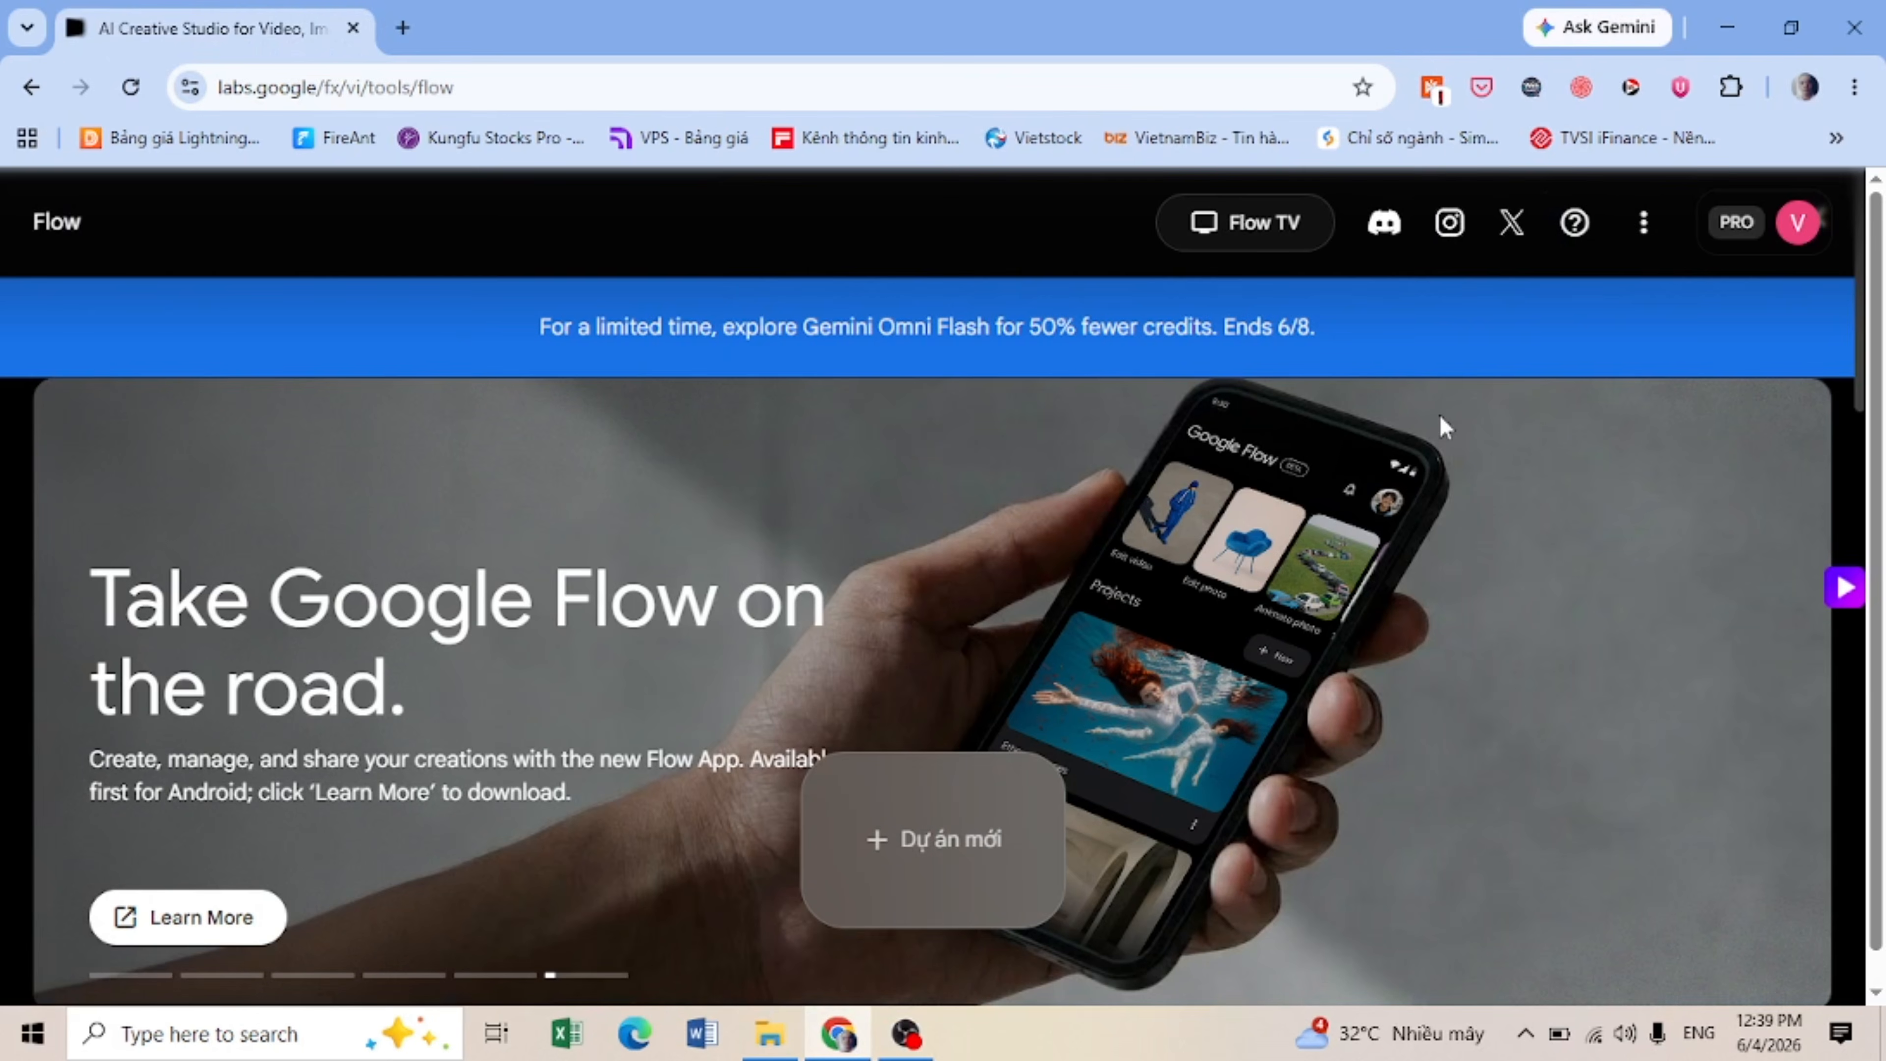
click(328, 84)
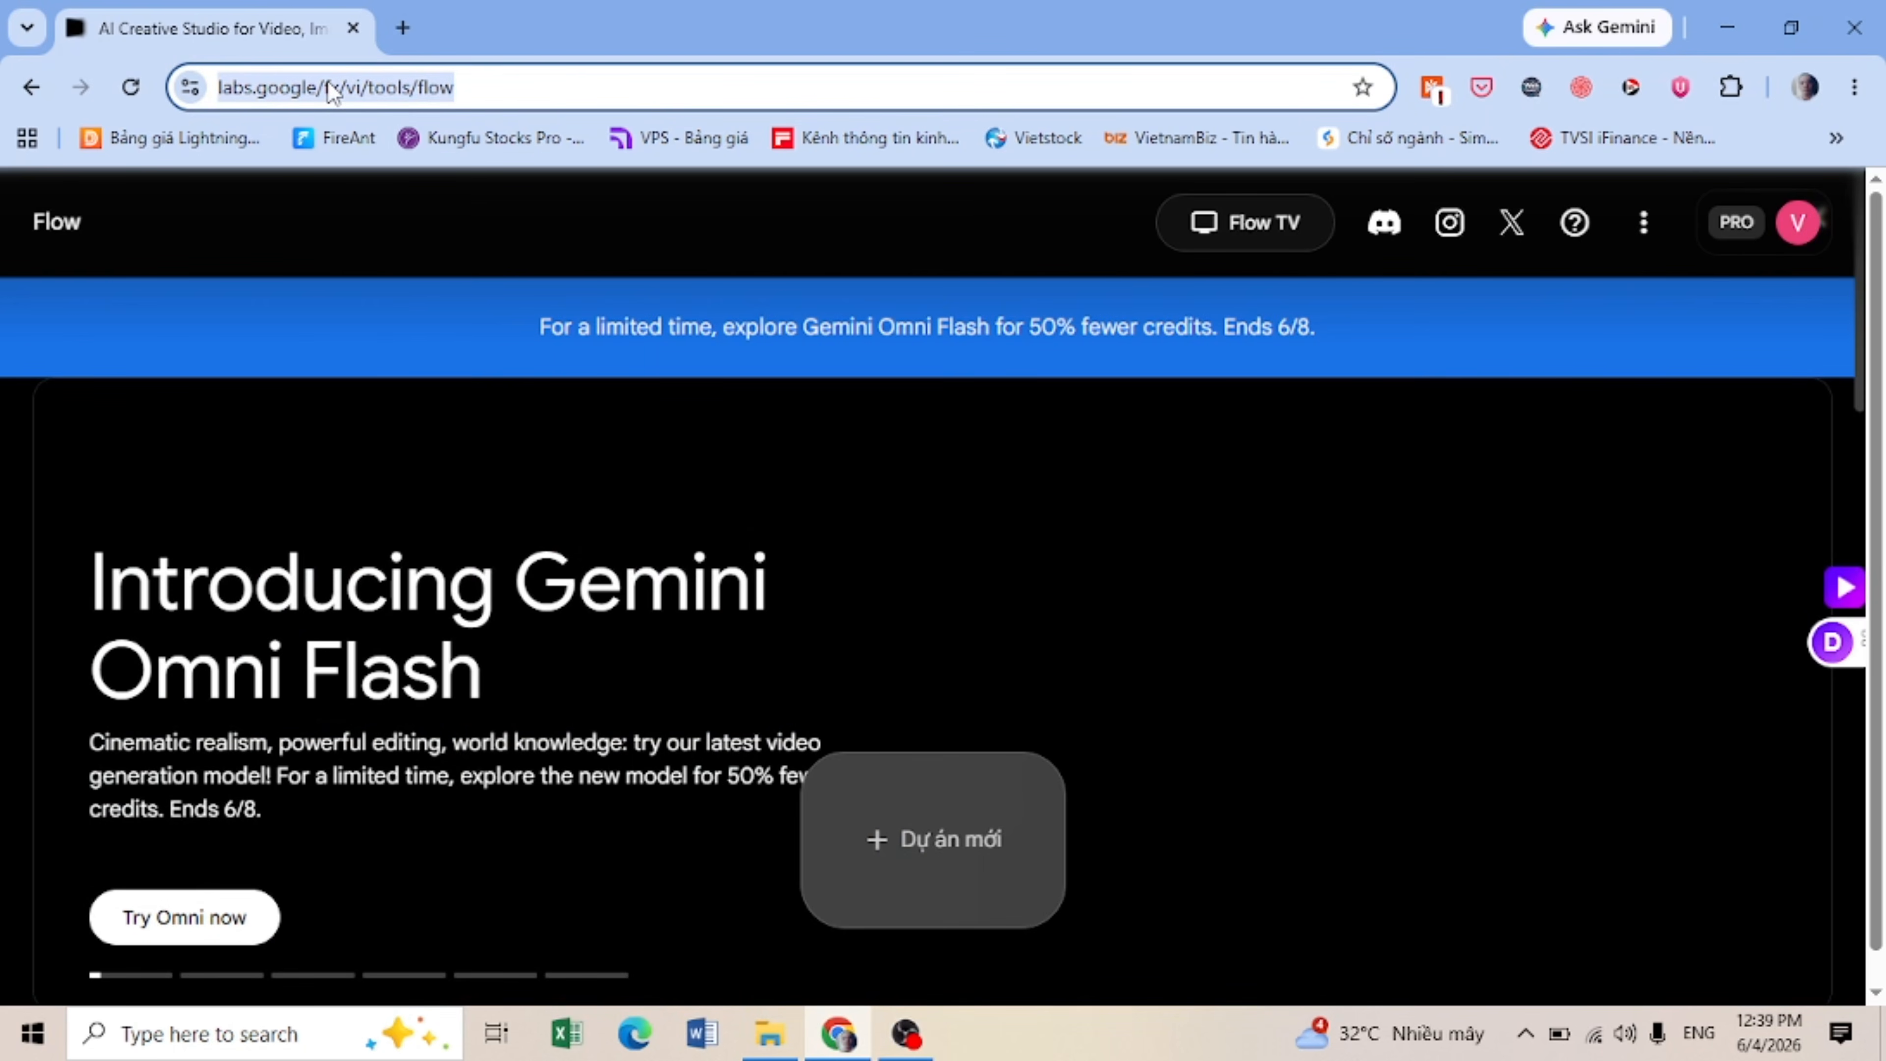
scroll(564, 378, down, 5)
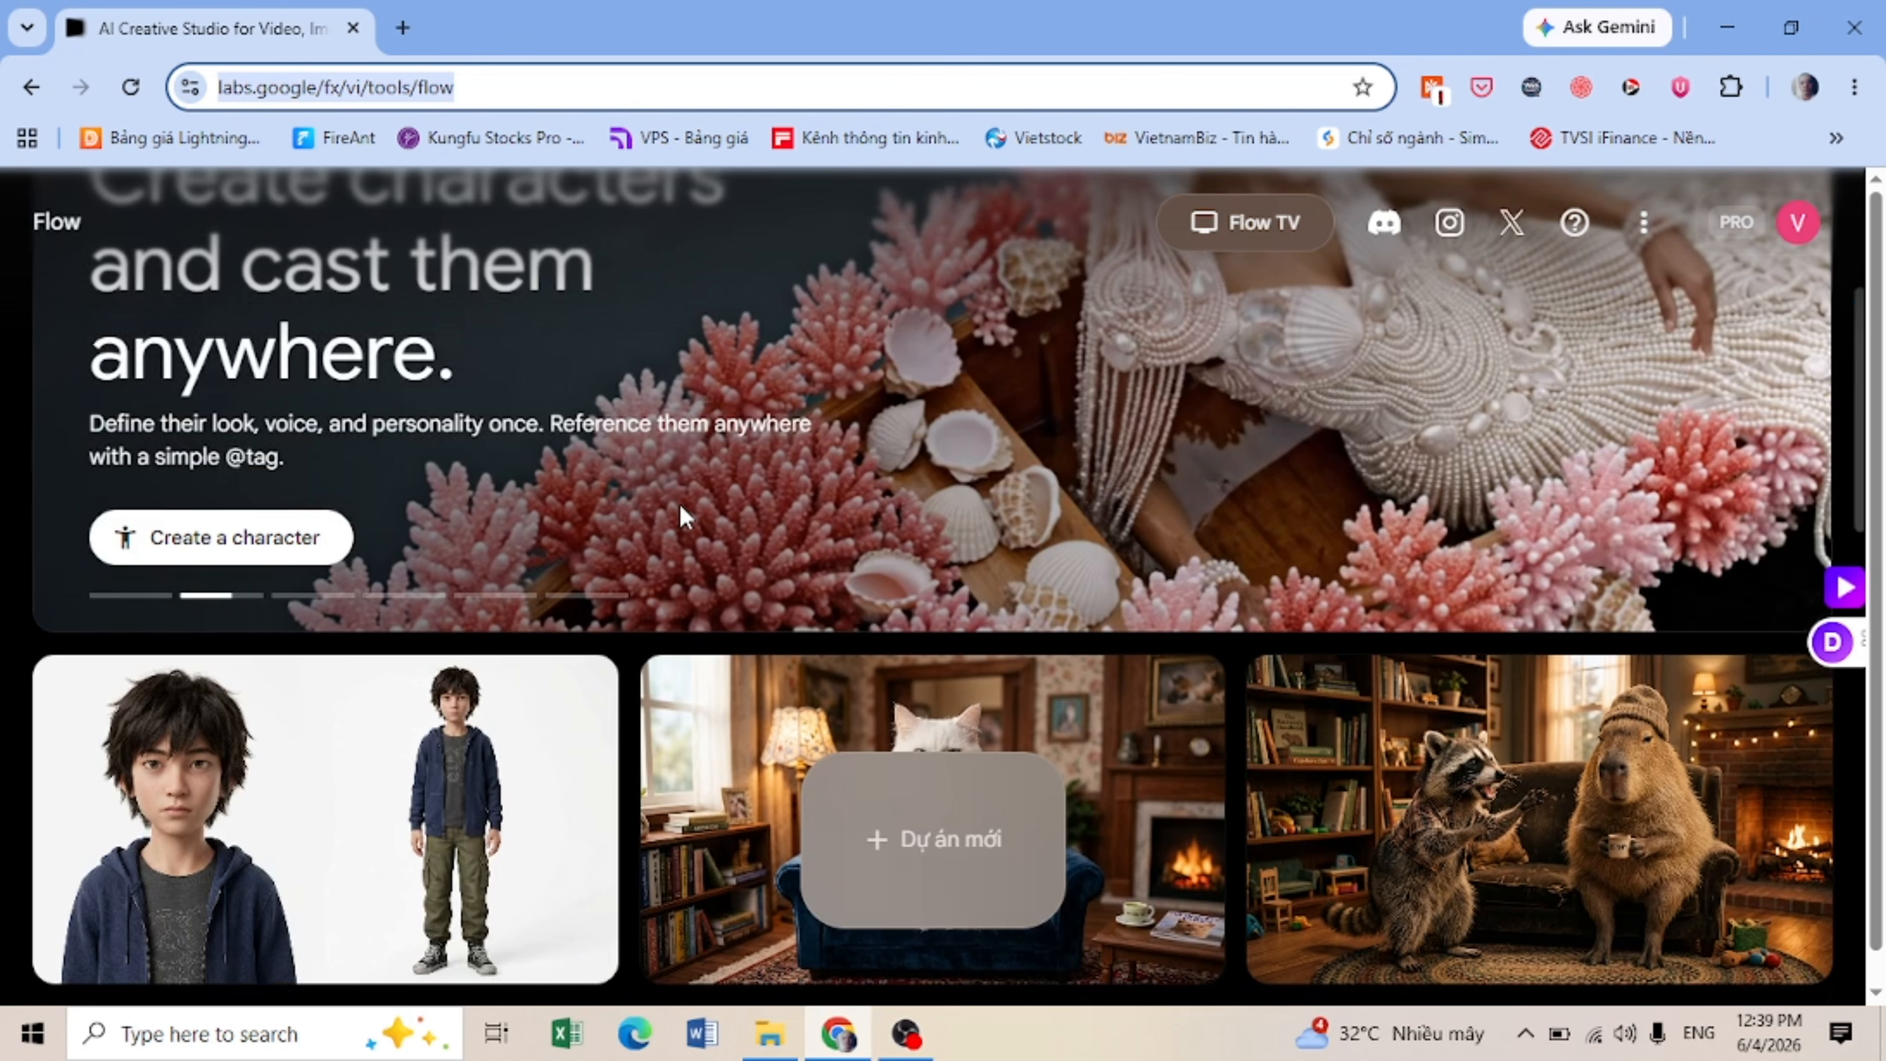
scroll(683, 515, up, 5)
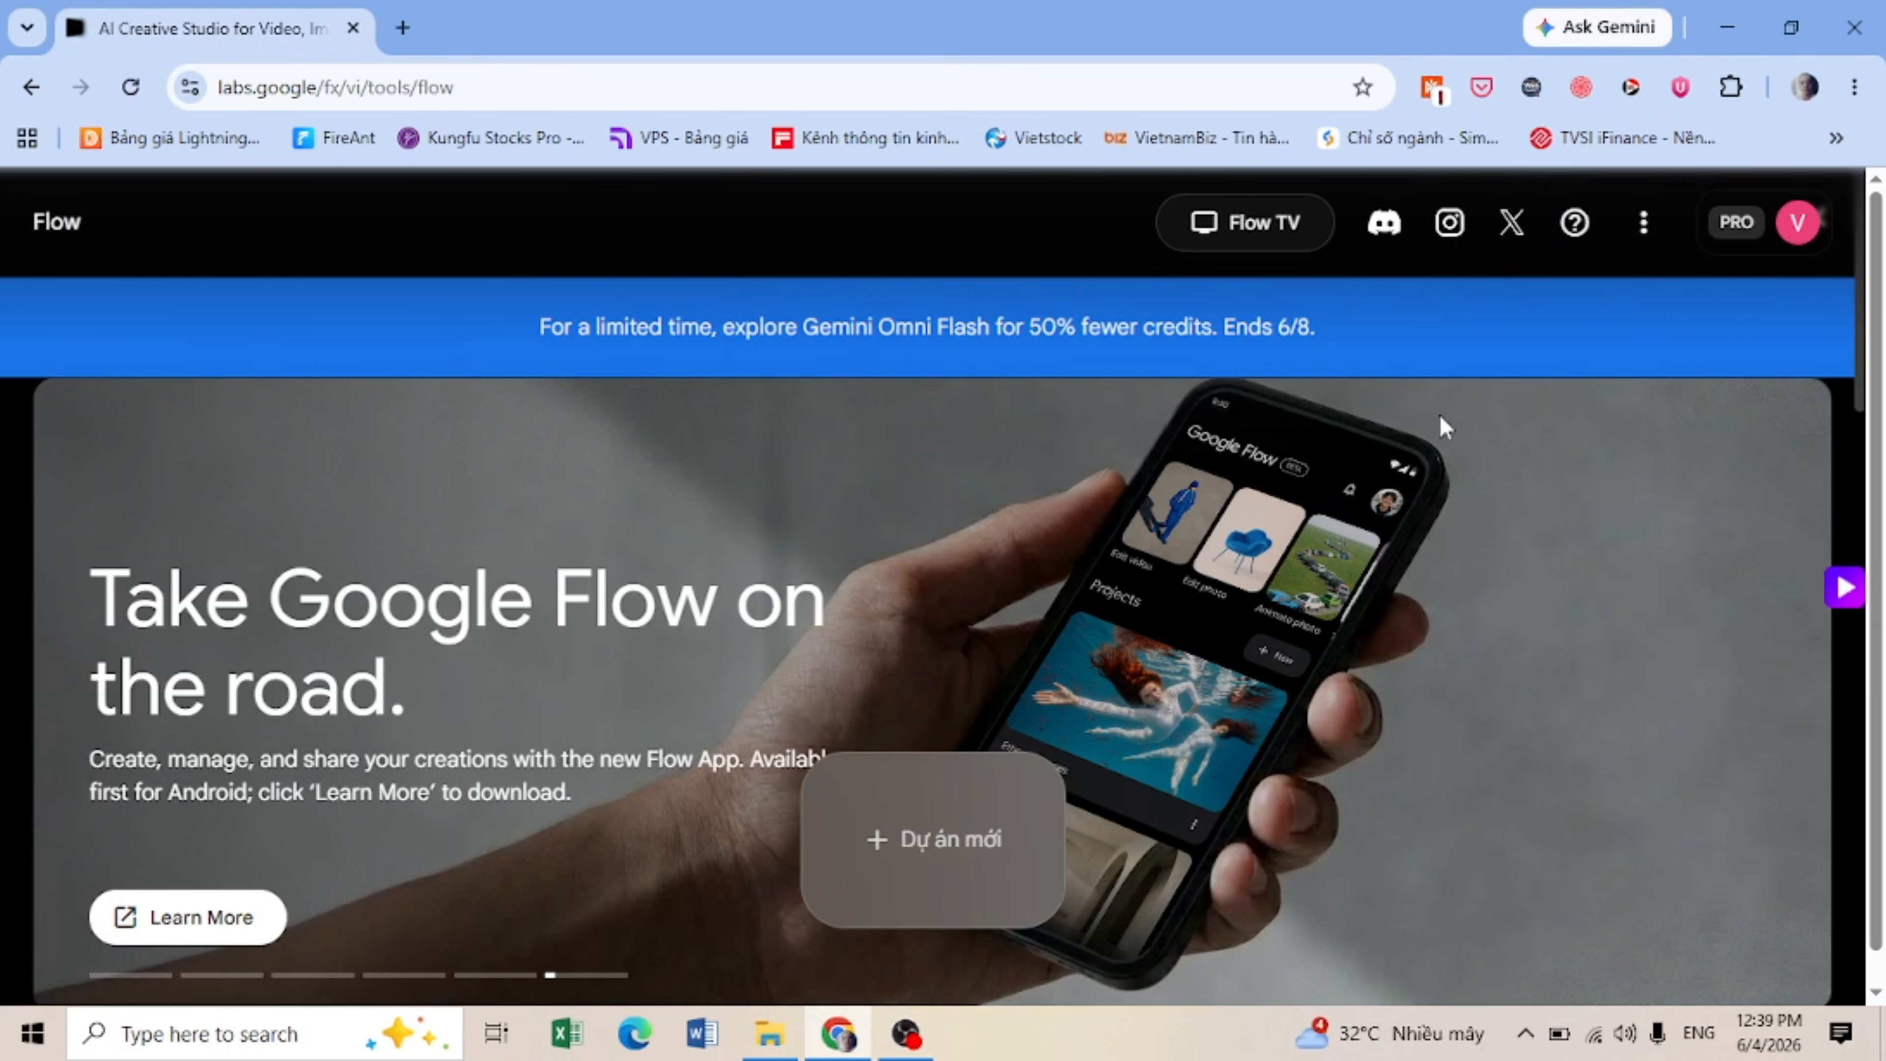
Step: Create a new project from the Google Flow home page
click(331, 90)
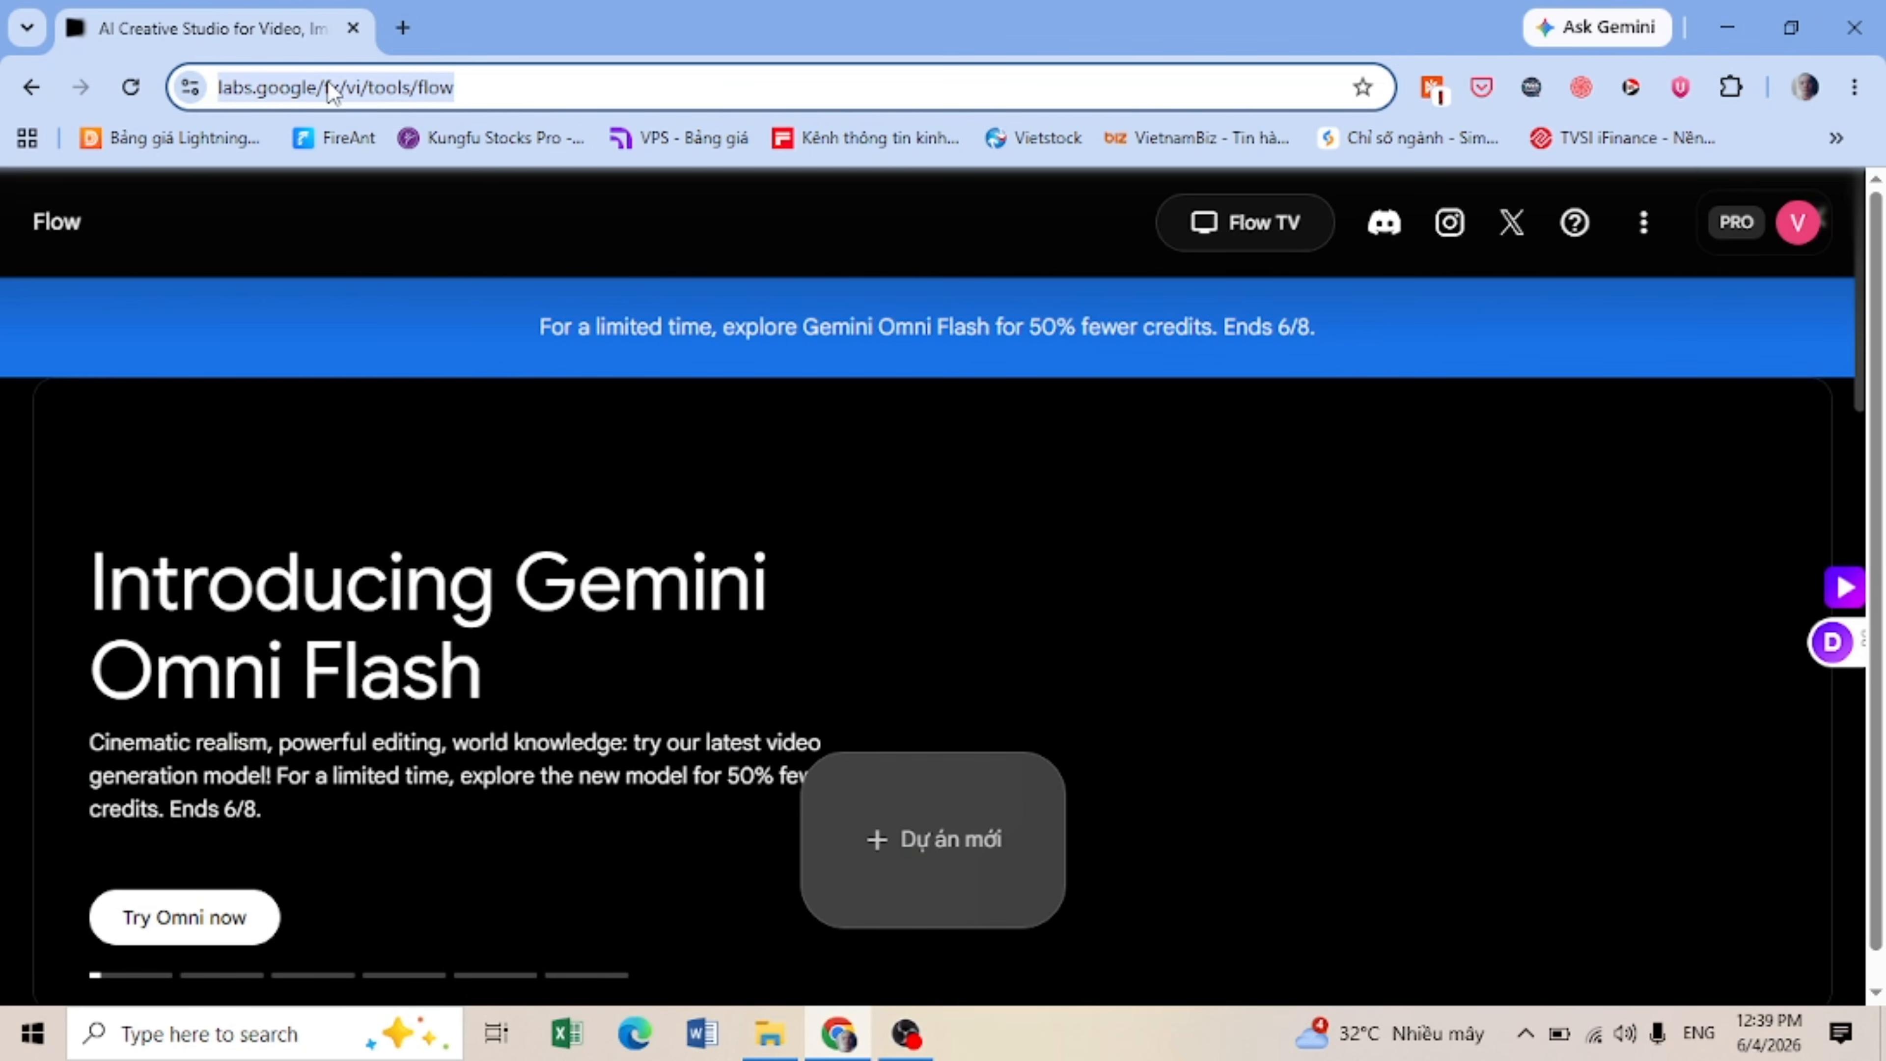
scroll(564, 375, down, 5)
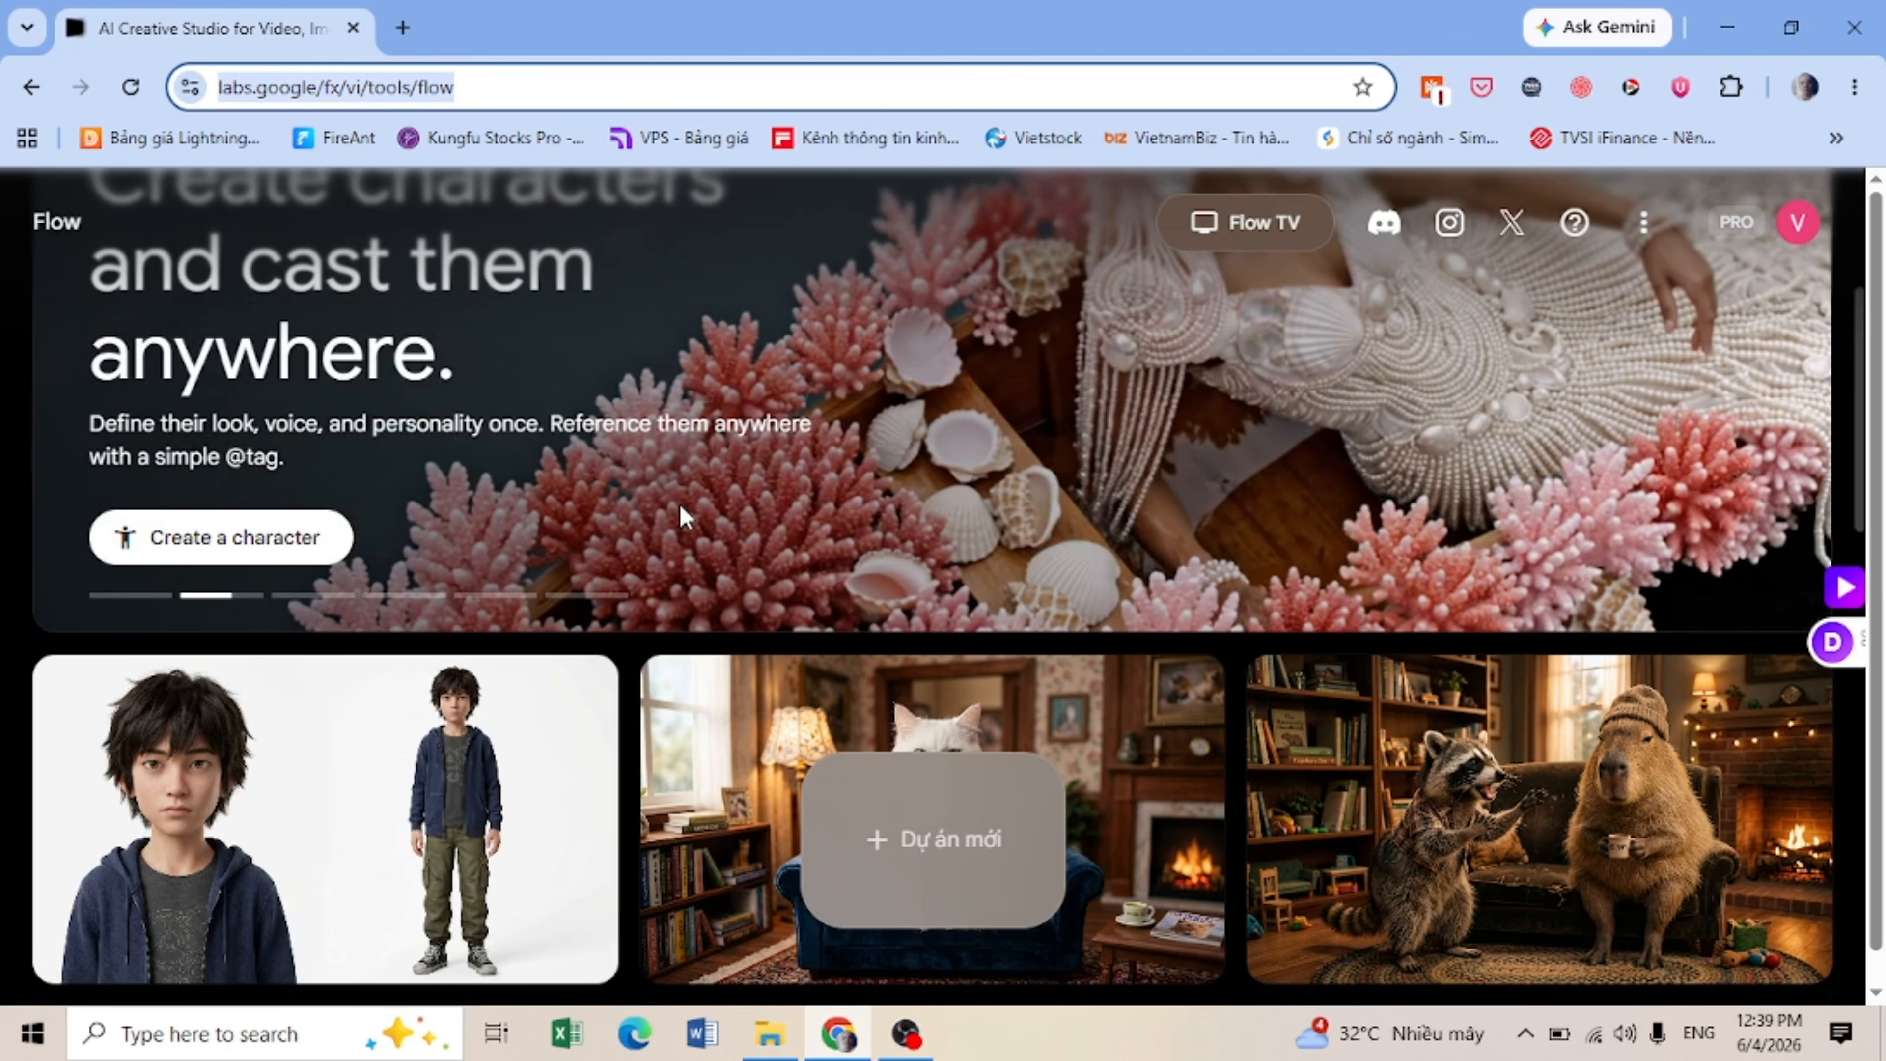
scroll(684, 514, up, 5)
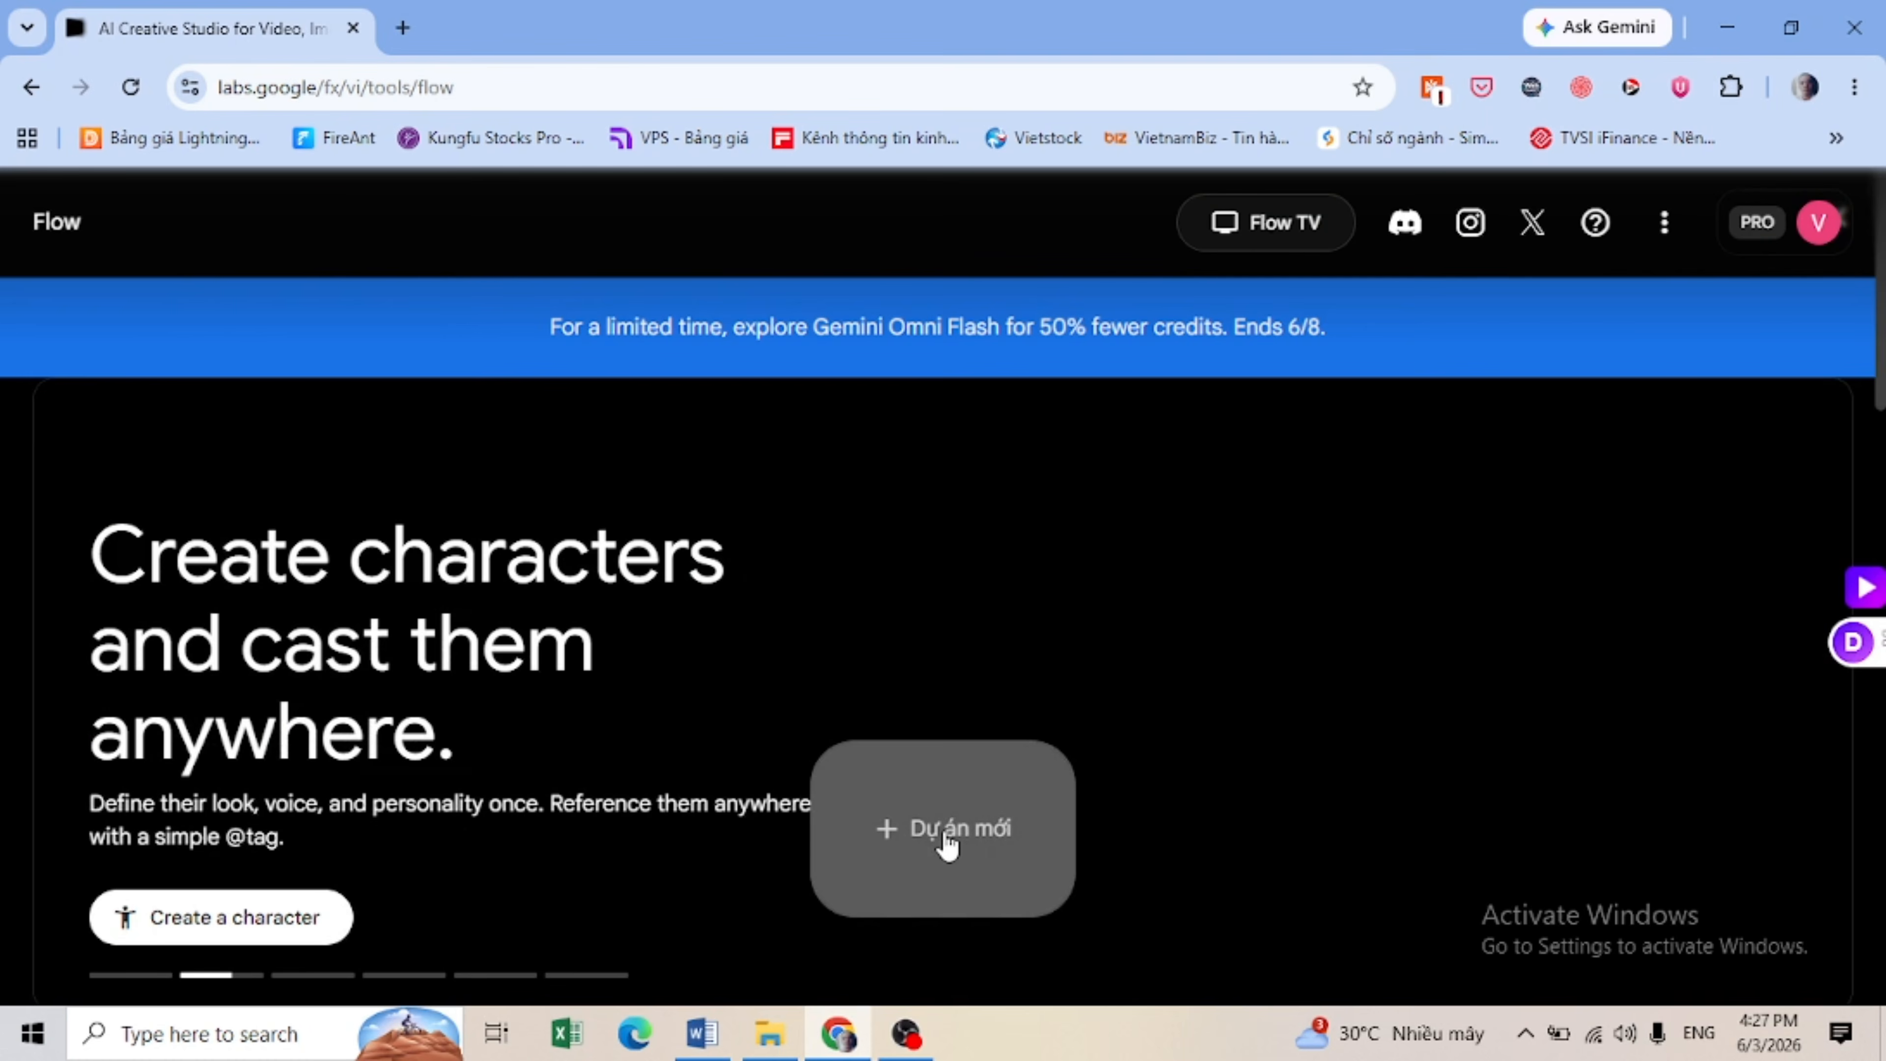
click(943, 833)
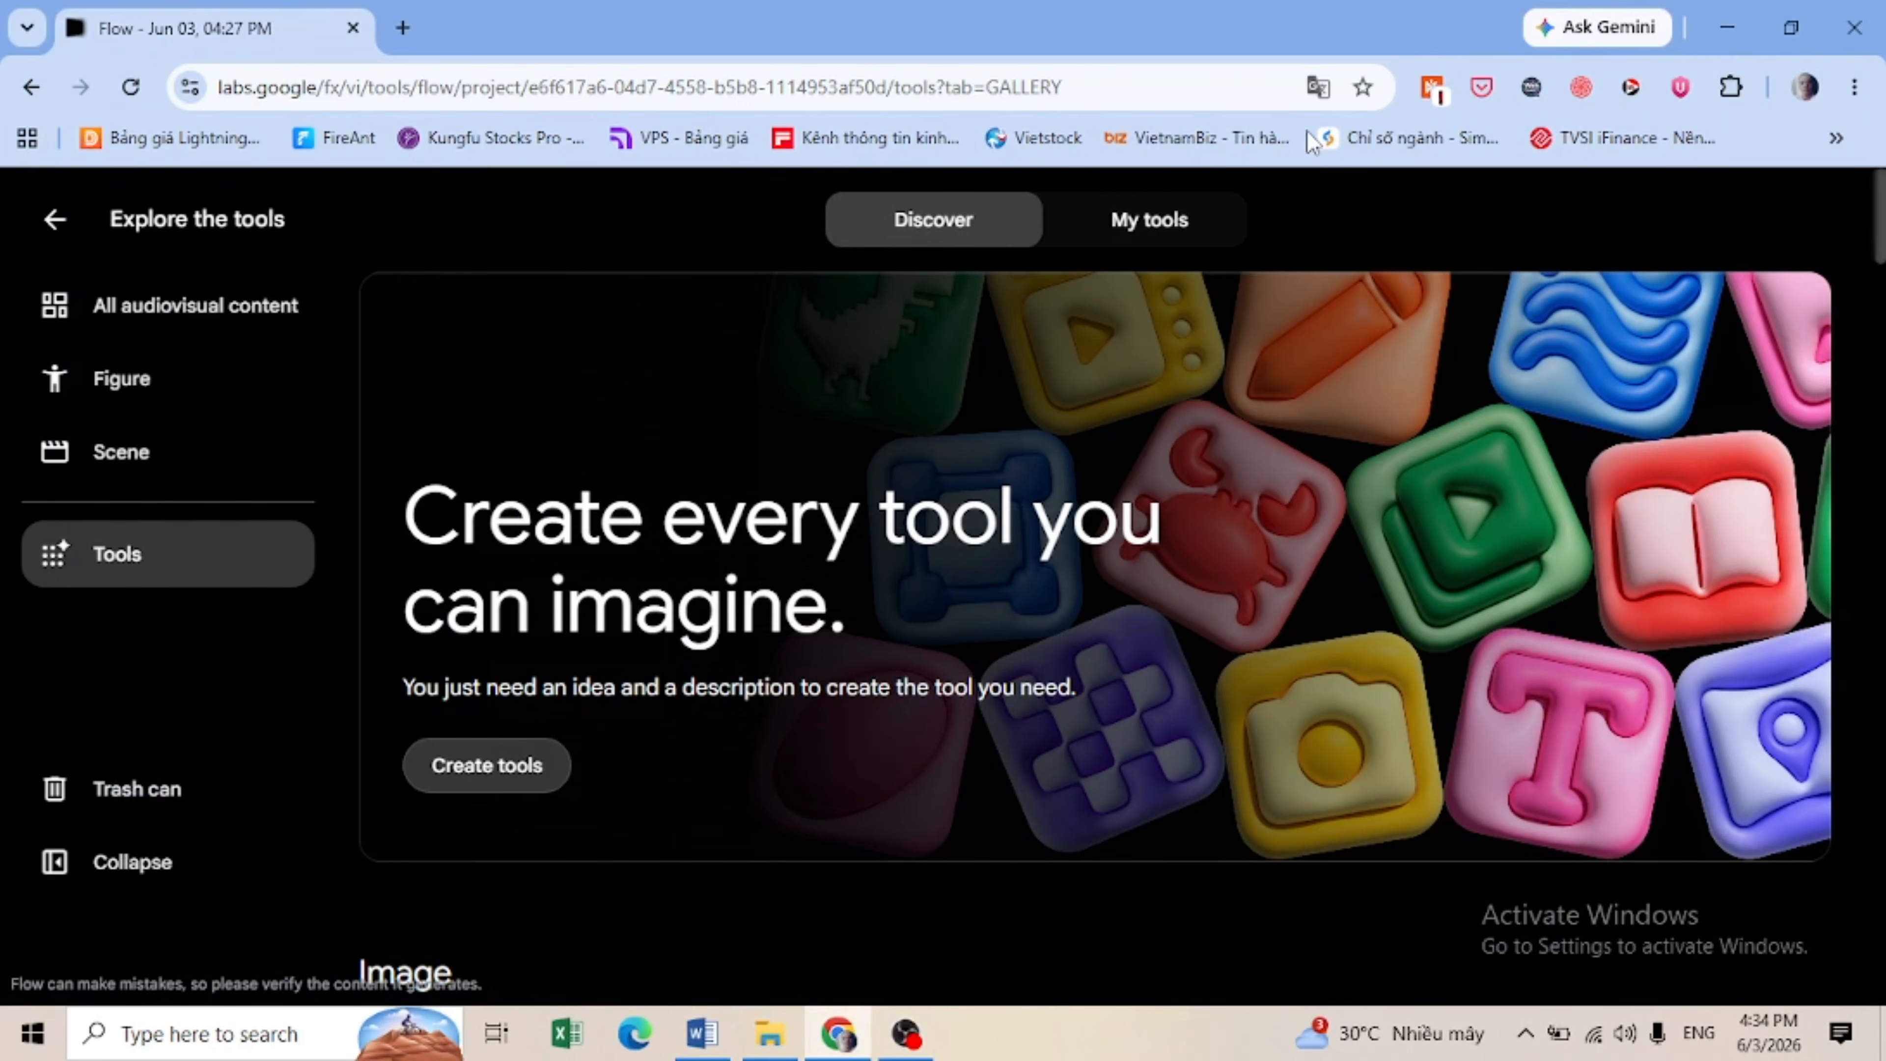
Step: Find Storyboard Studio in the tool gallery and set its storyboard style to 3D-Animation
scroll(942, 710, down, 5)
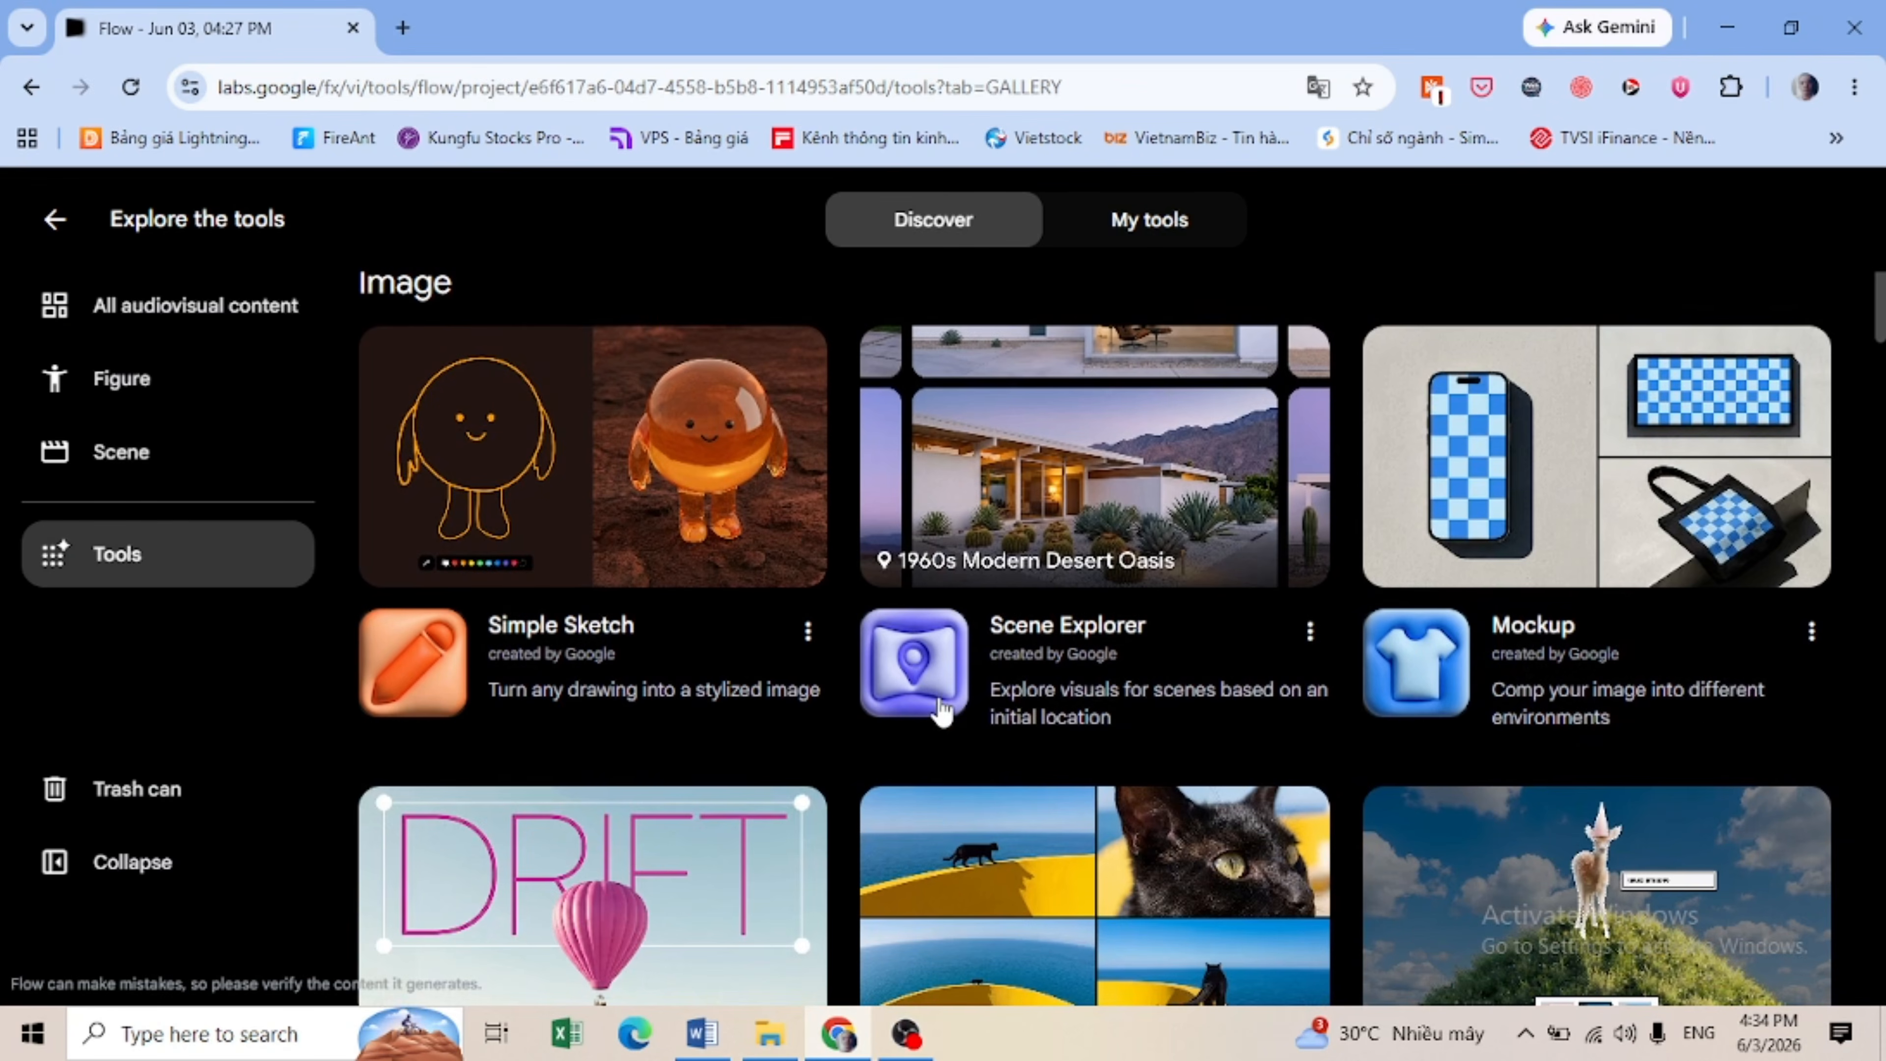
scroll(942, 709, down, 5)
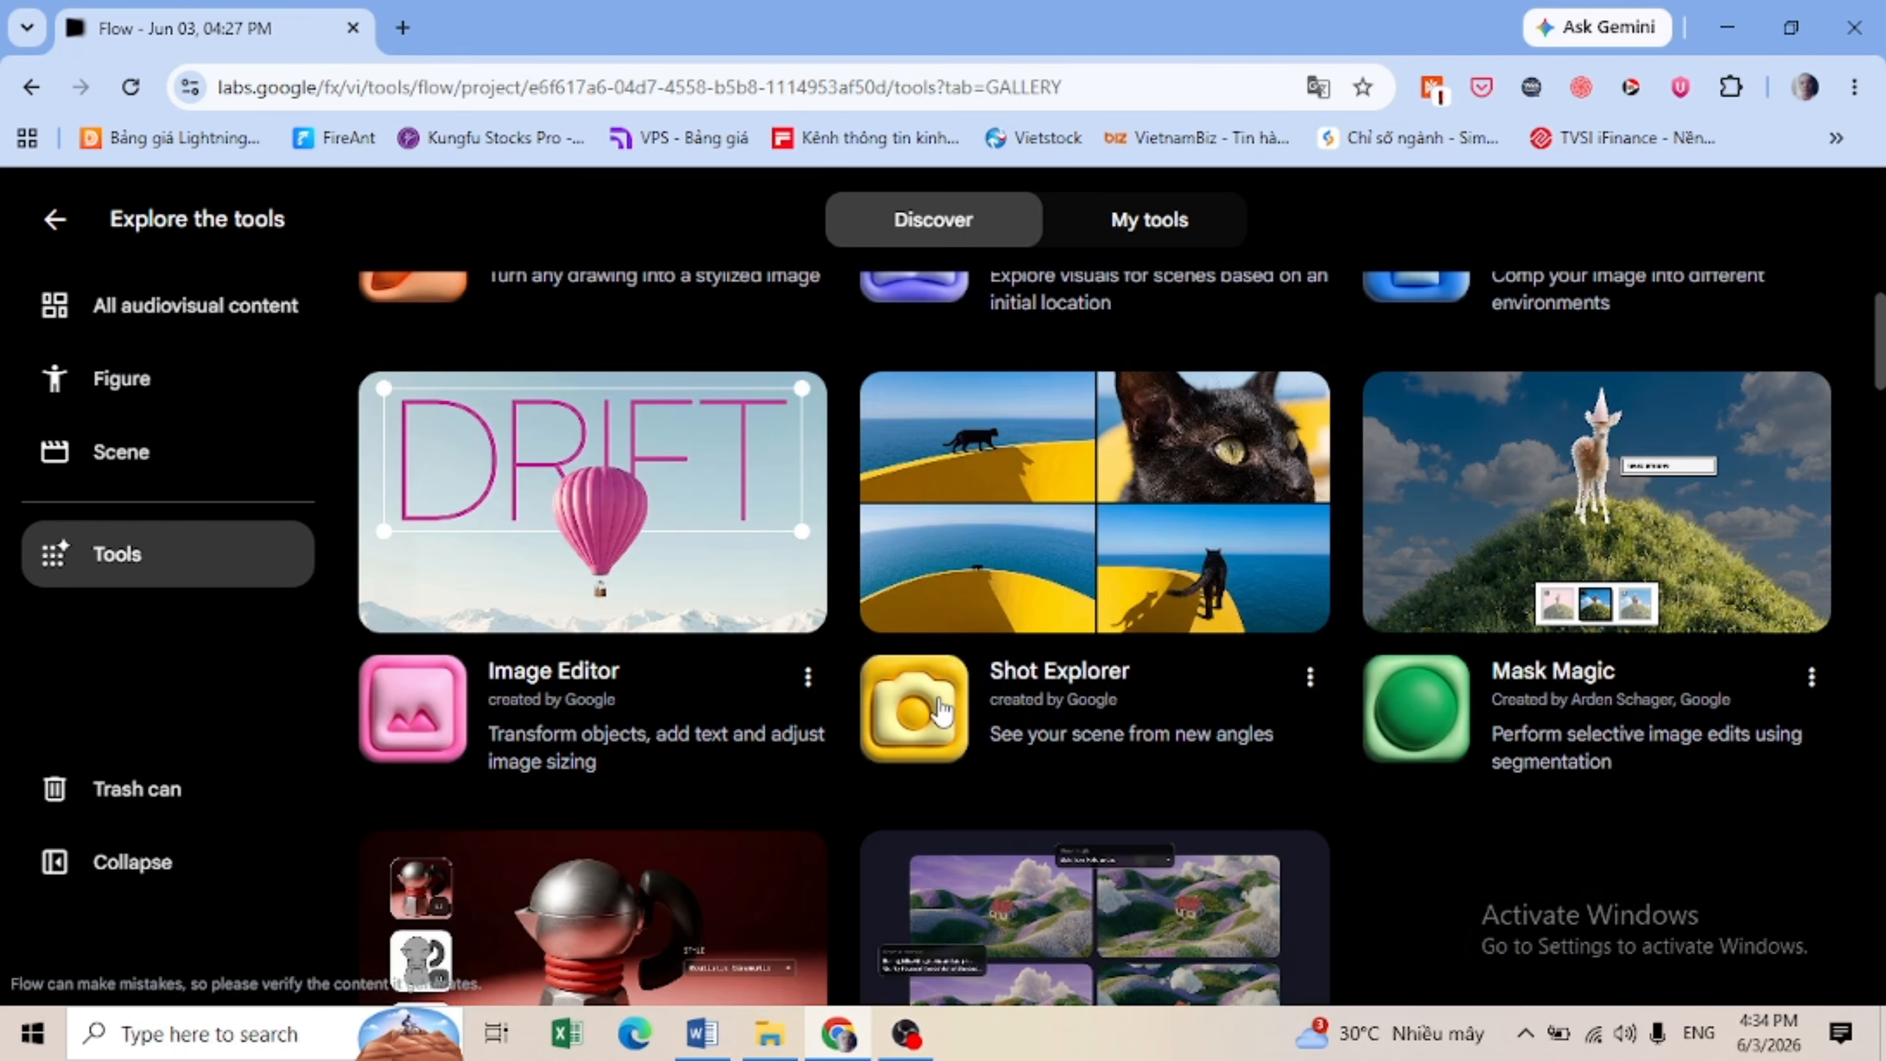
scroll(942, 710, down, 5)
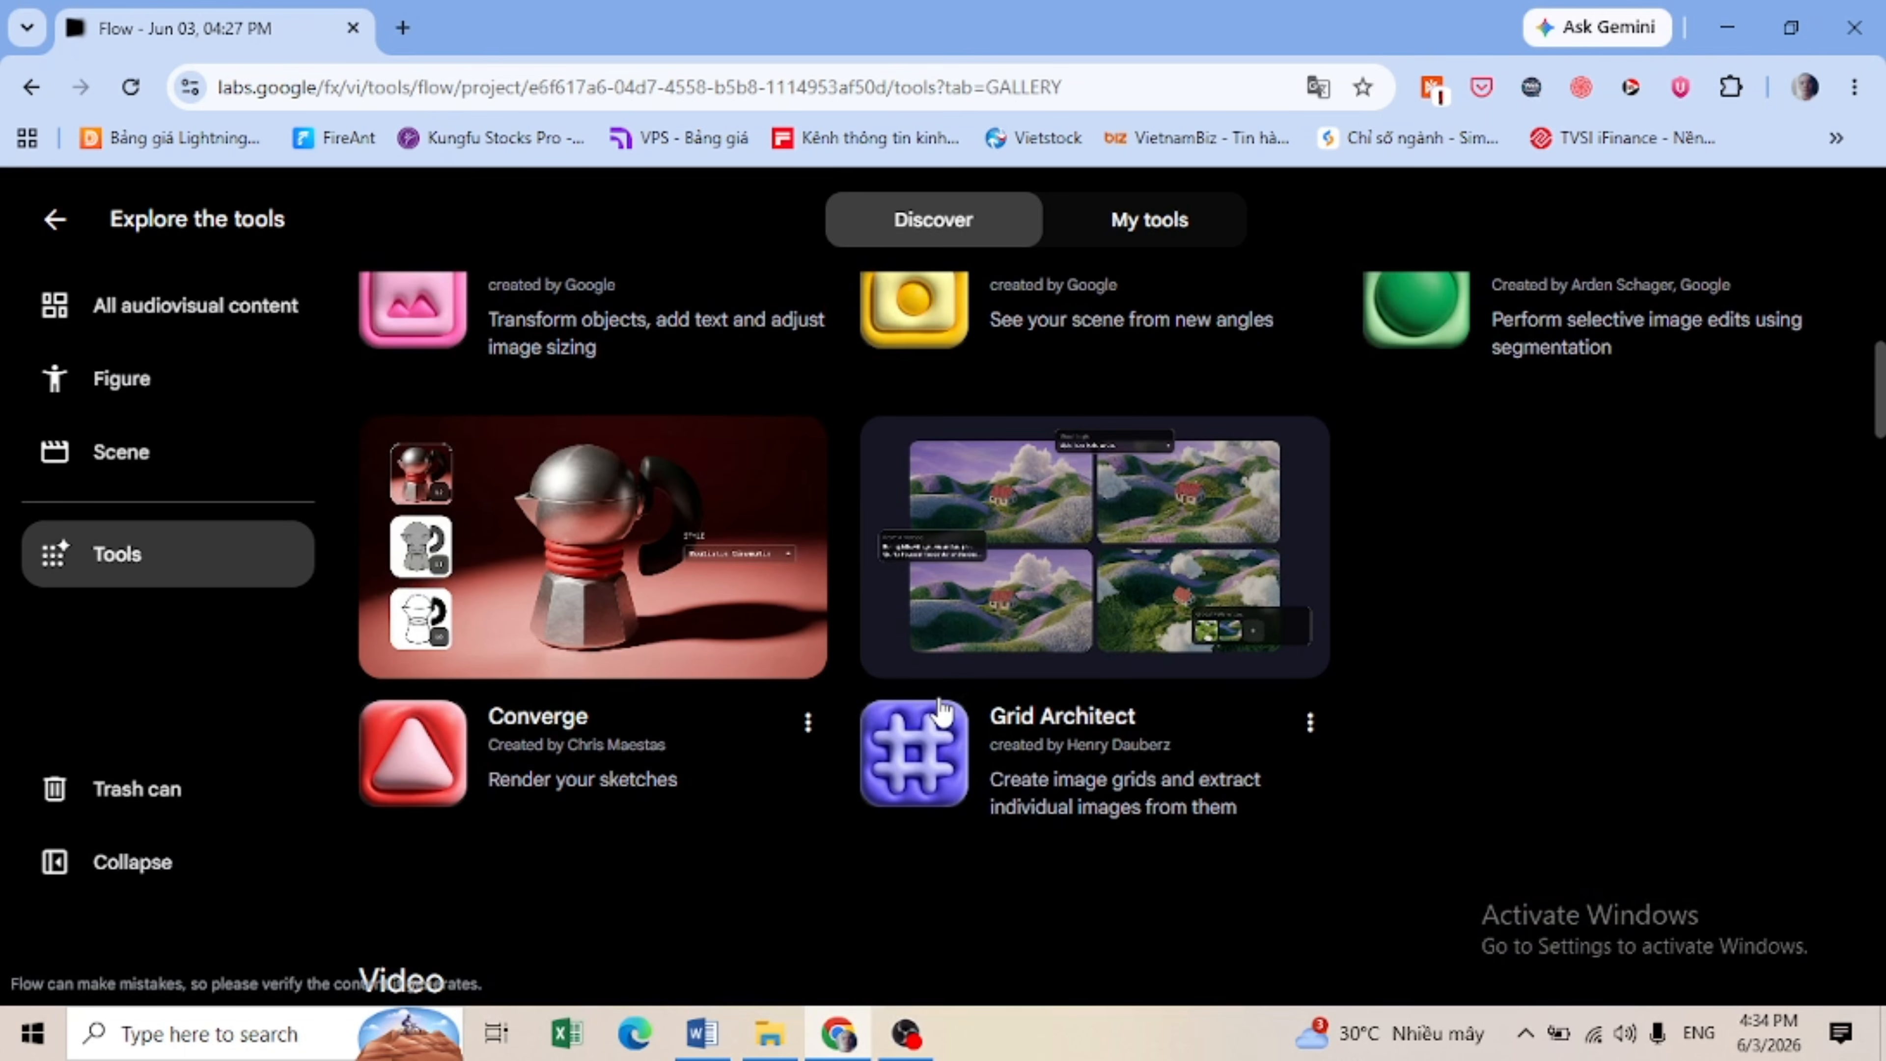
scroll(941, 709, down, 5)
scroll(941, 709, down, 5)
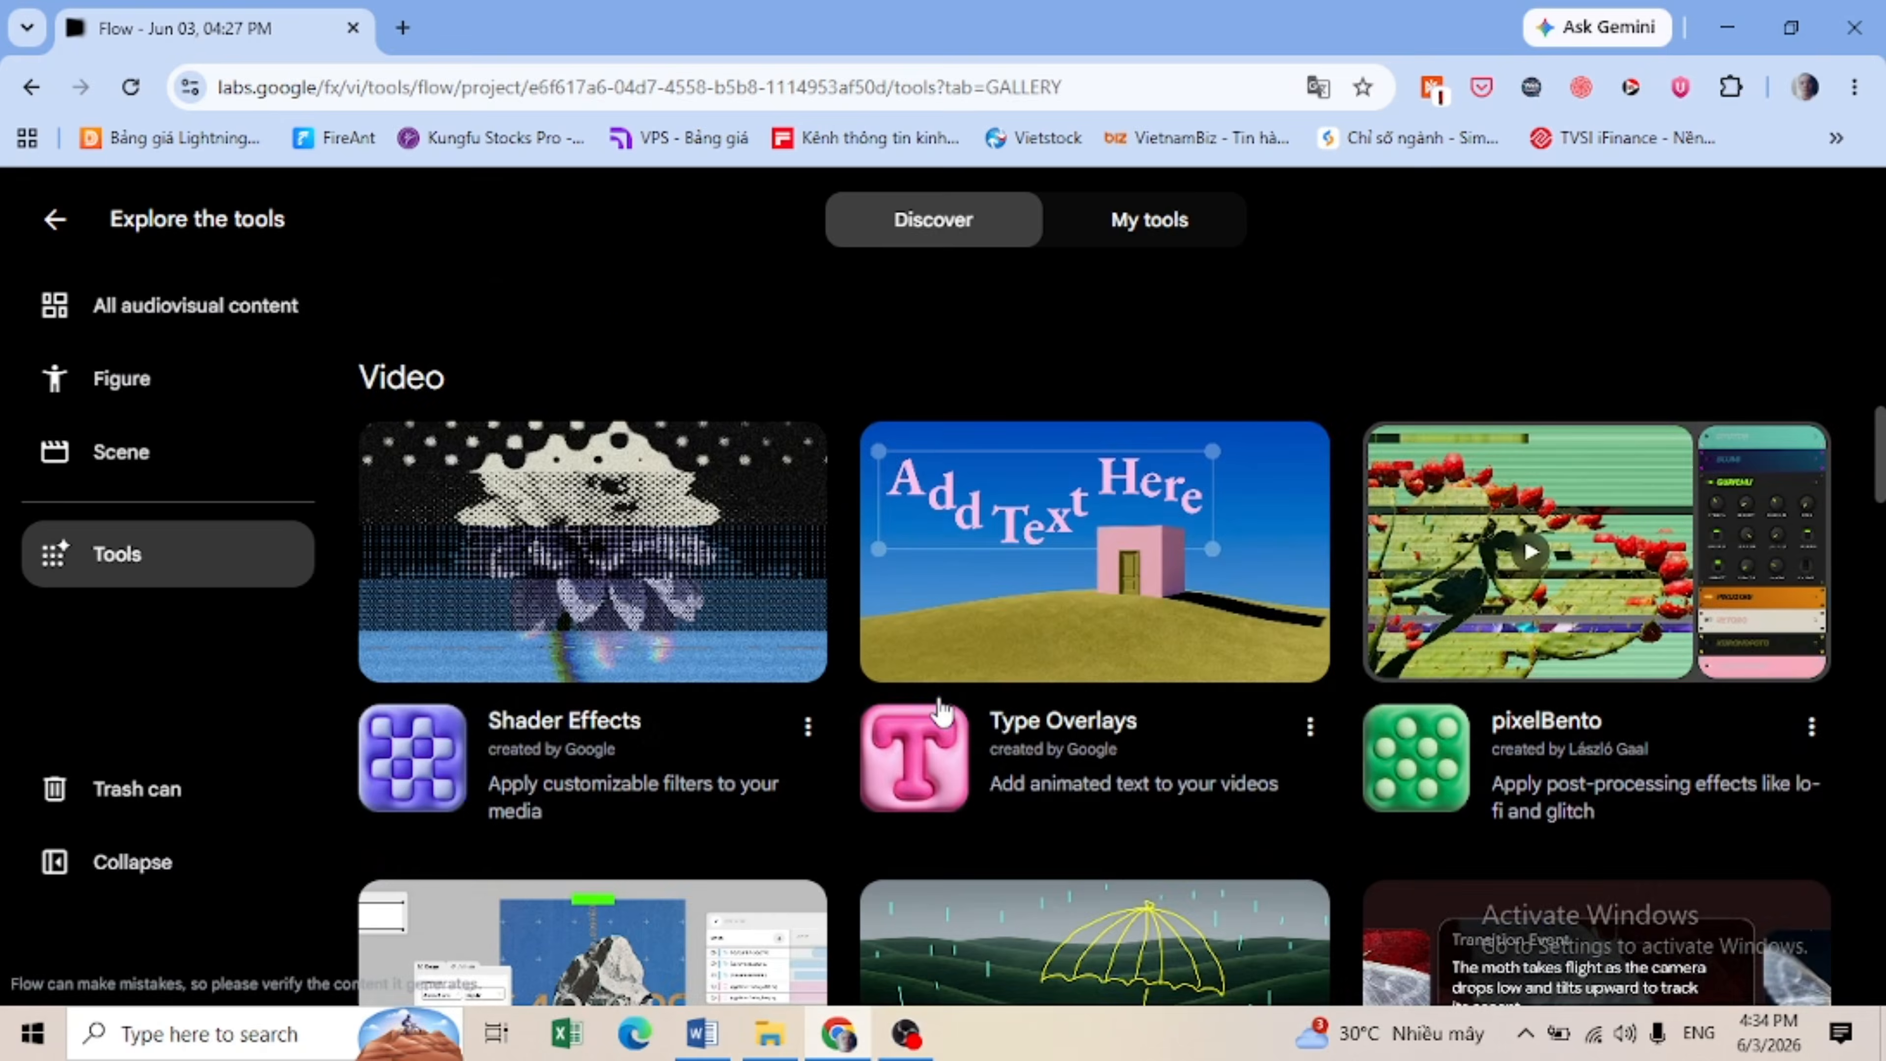
scroll(941, 710, down, 5)
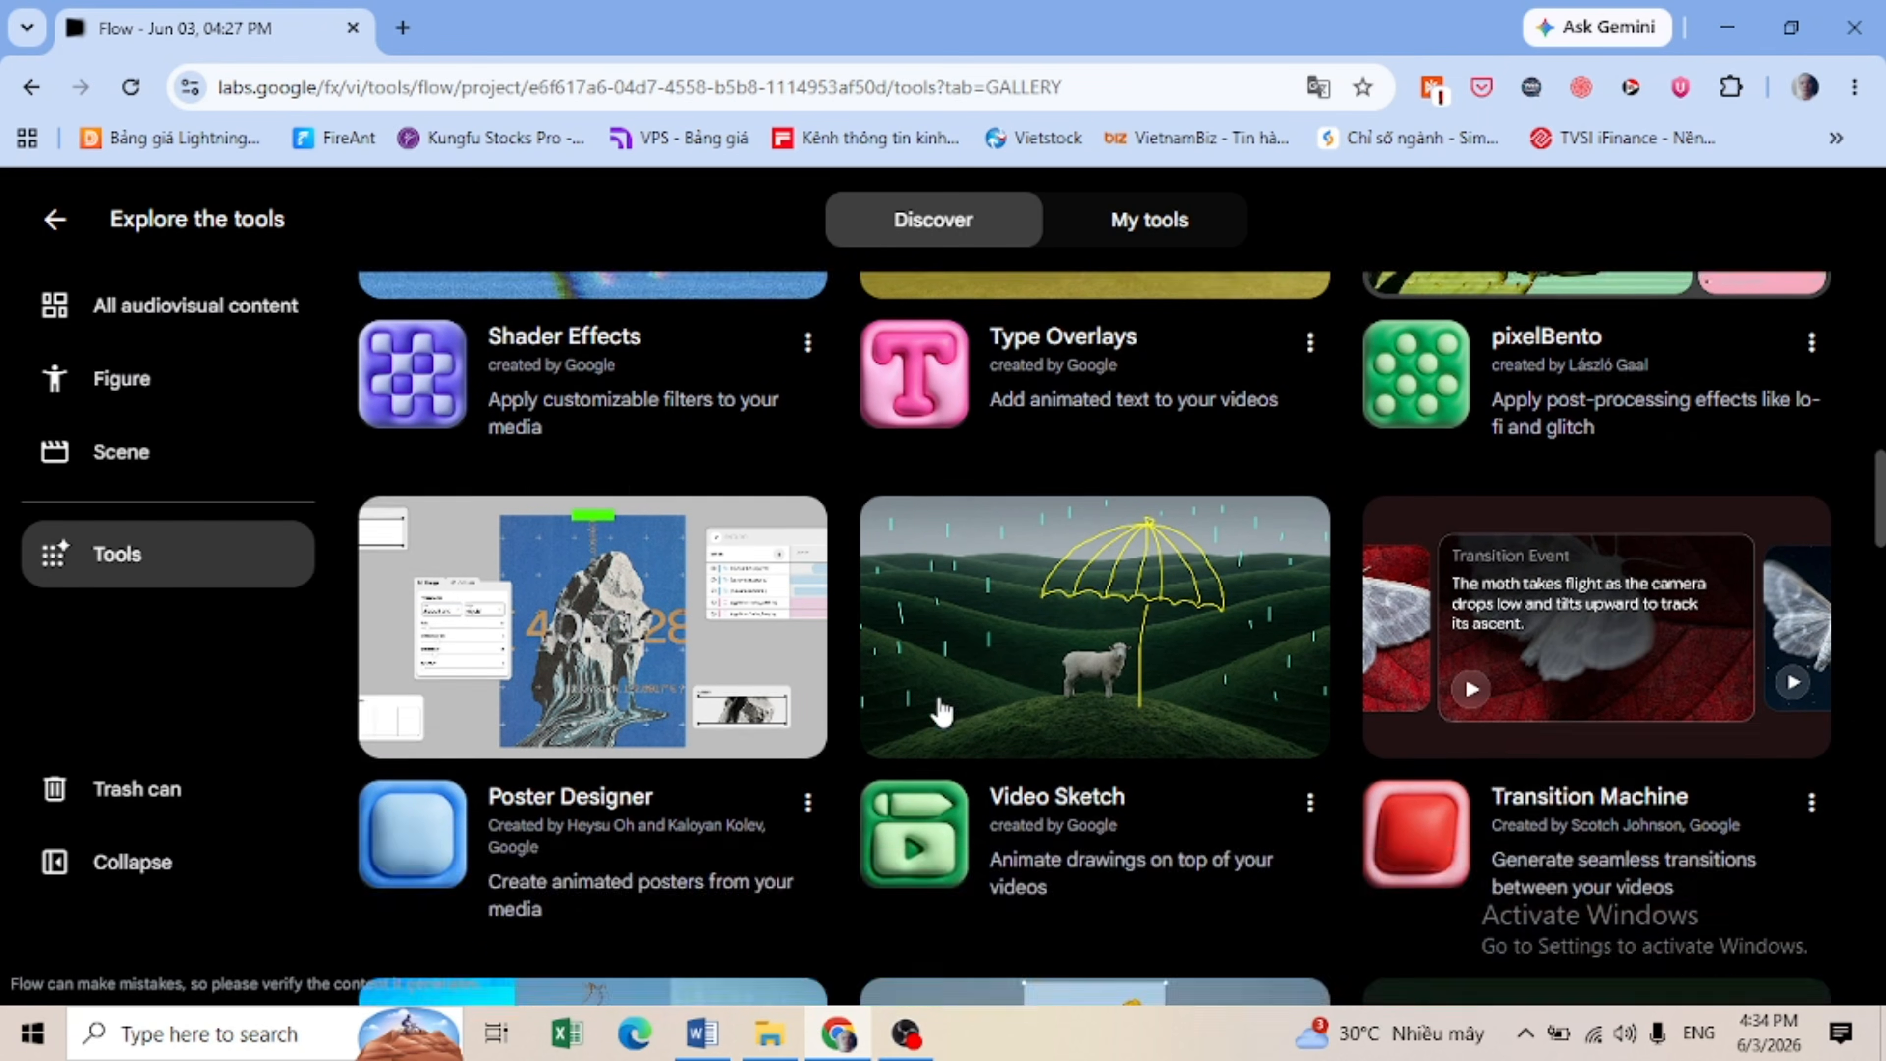
scroll(942, 710, down, 5)
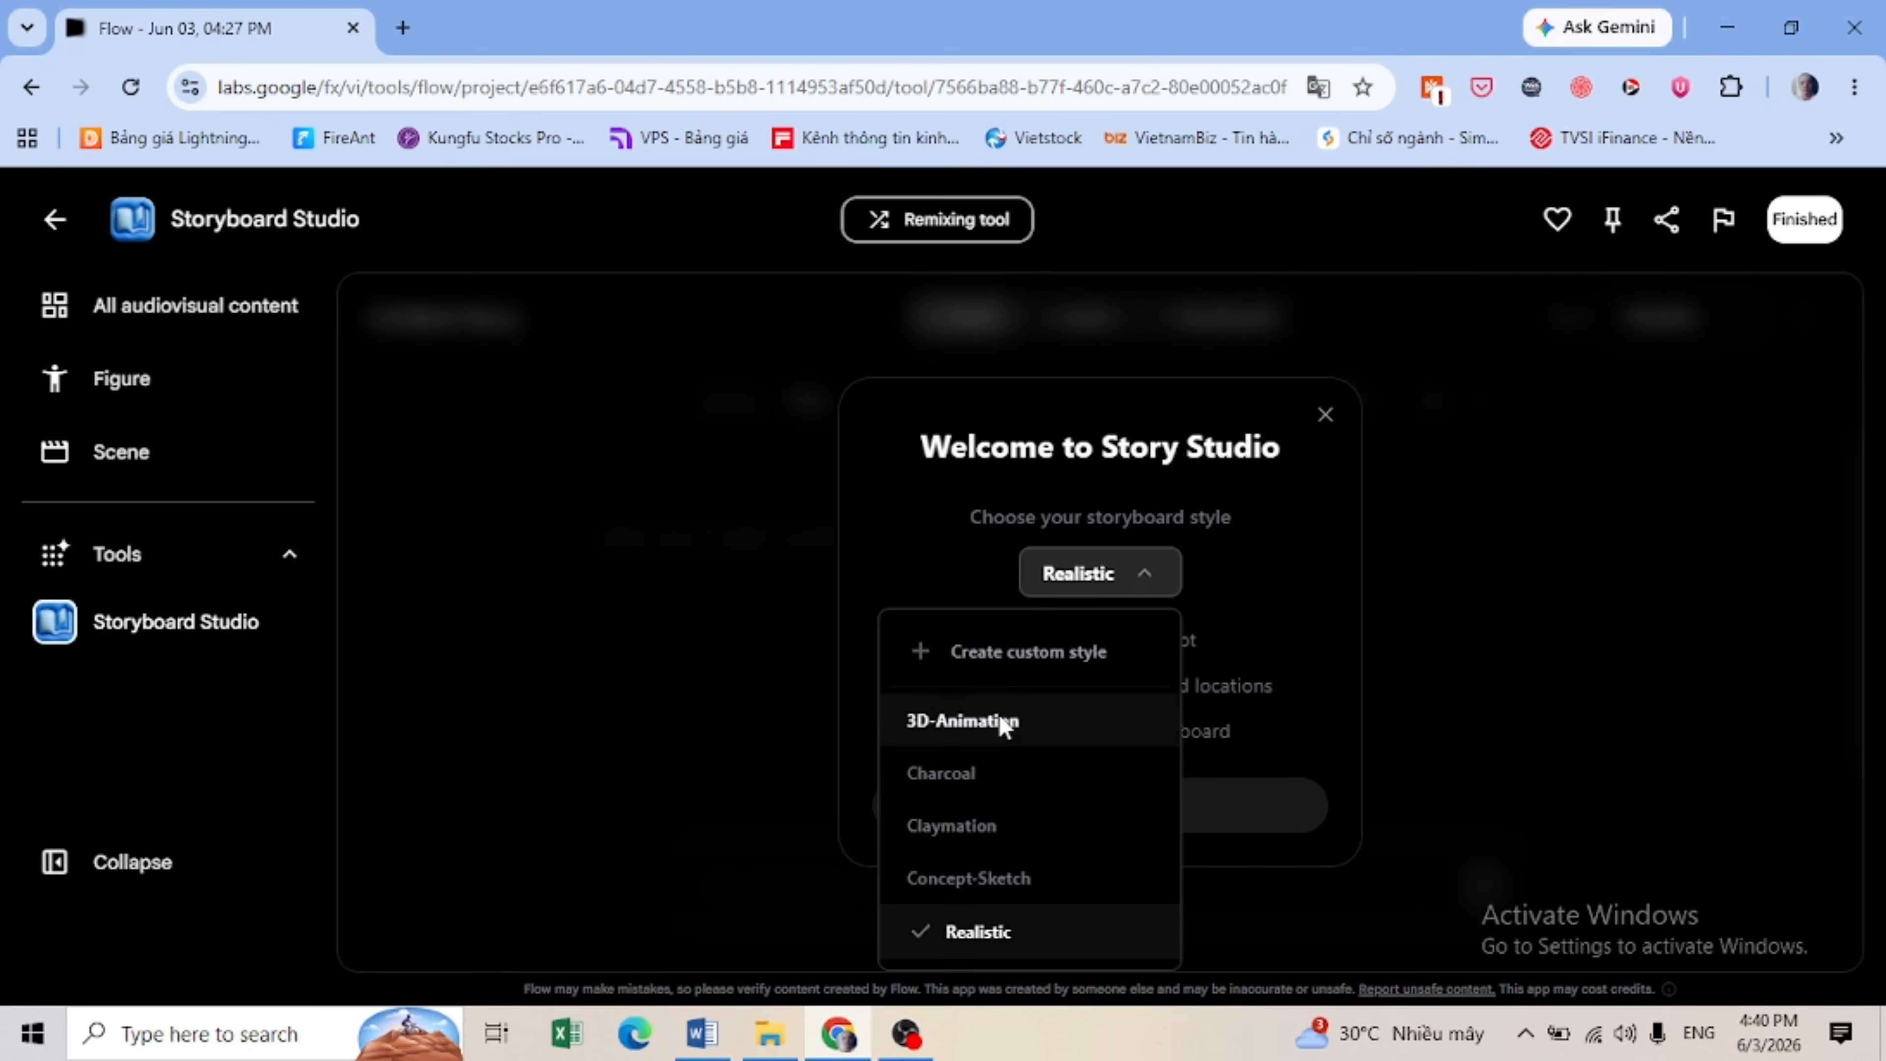
click(1011, 722)
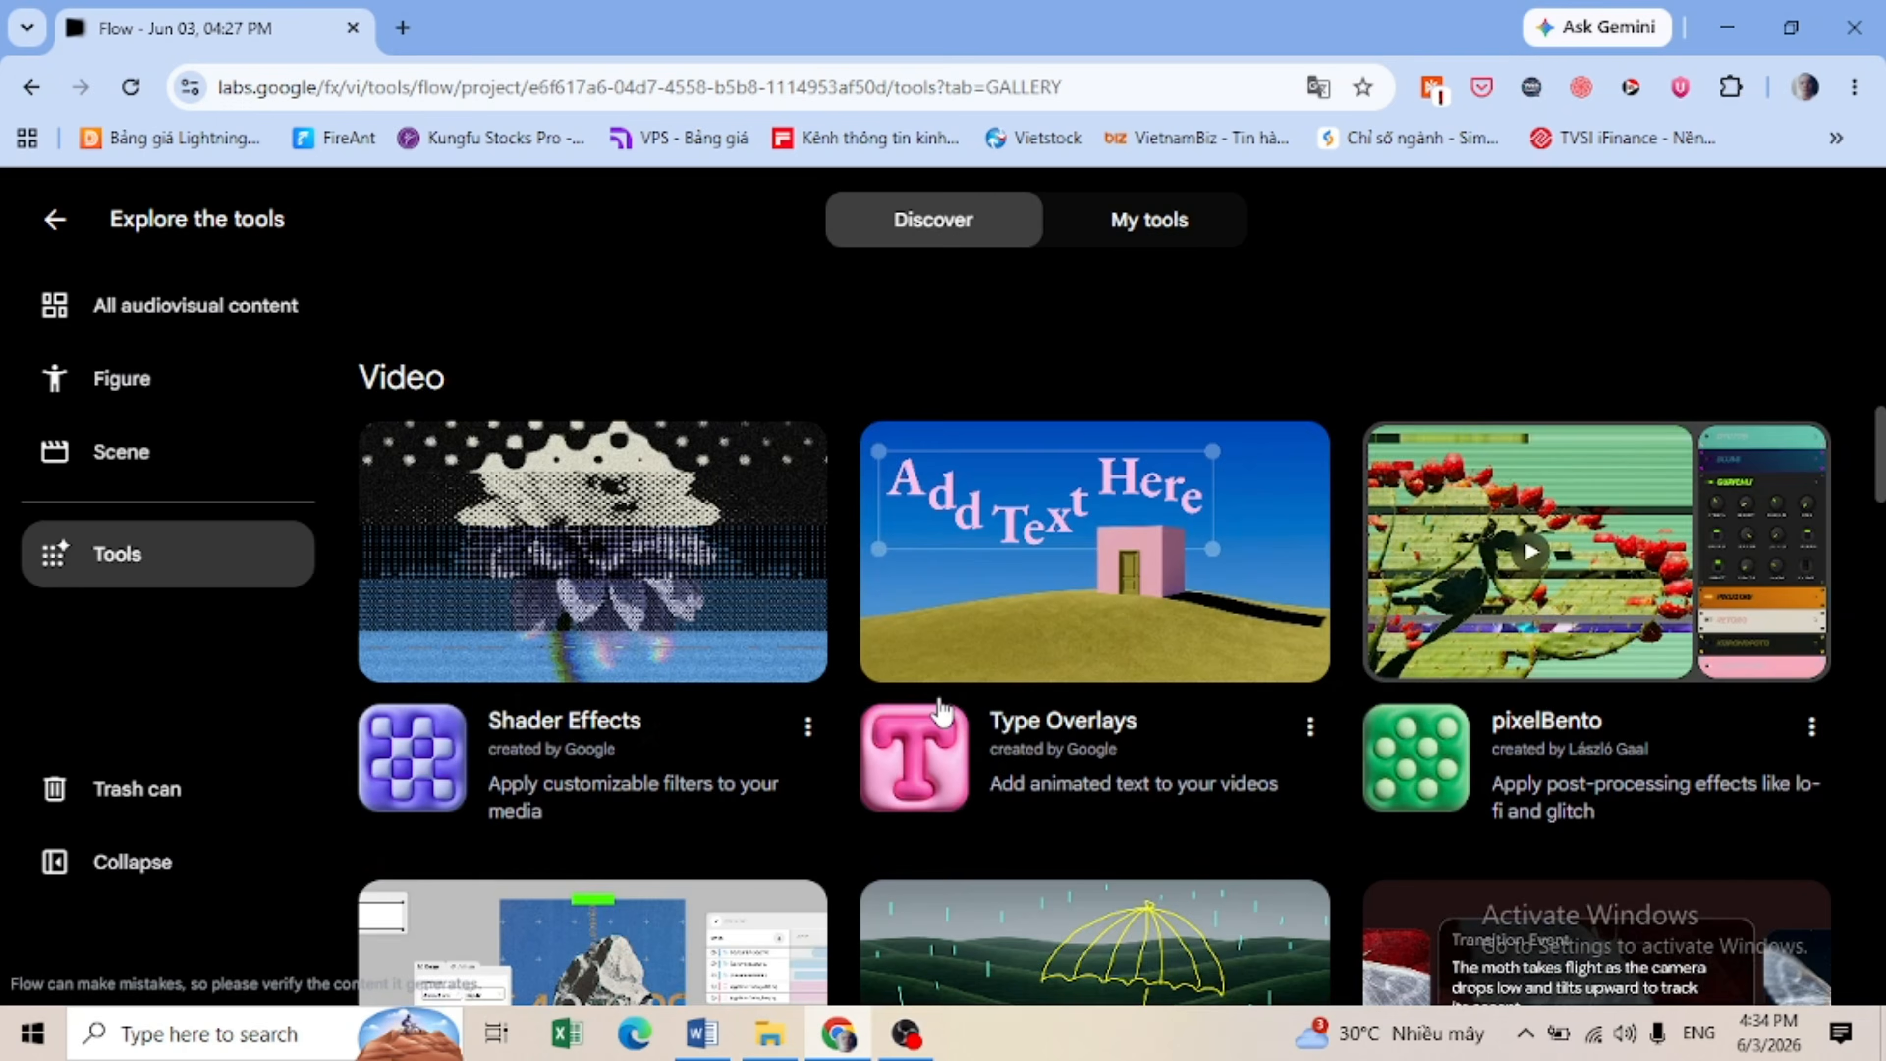
Step: Look through the Video tools in the Discover gallery
scroll(941, 711, down, 3)
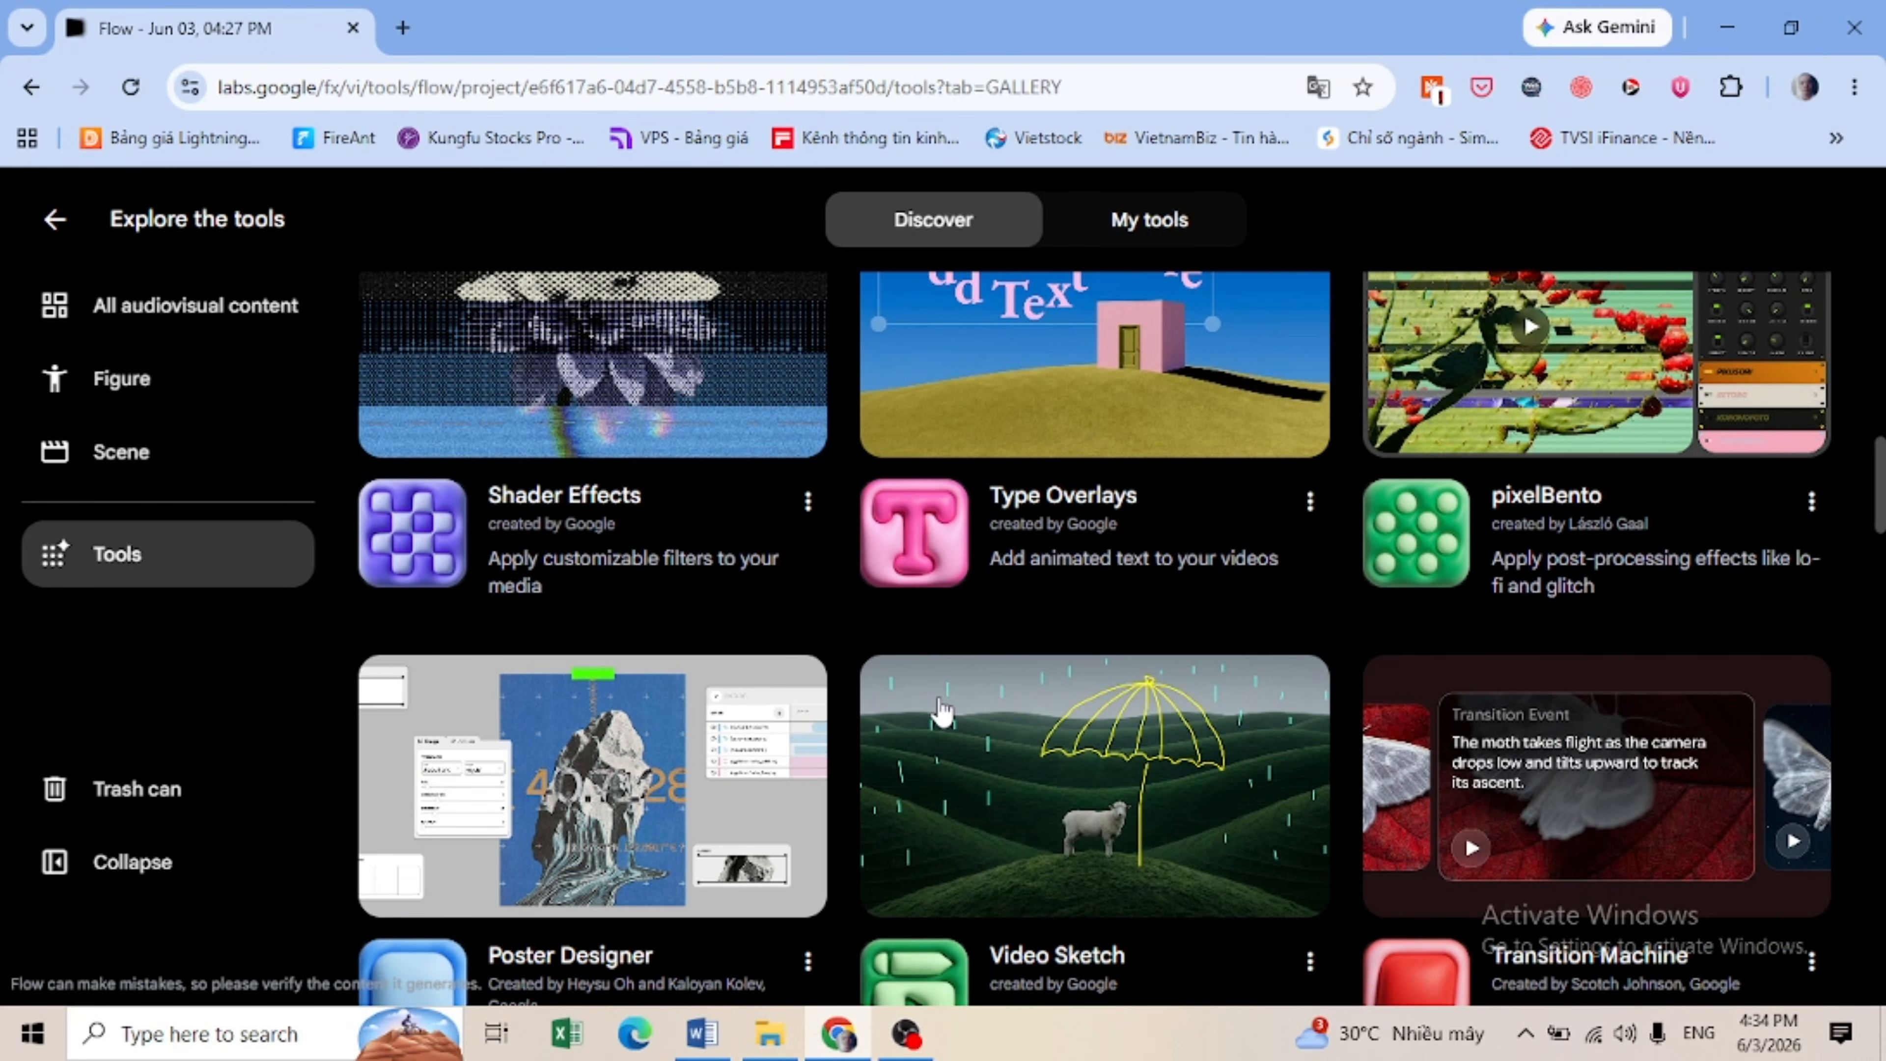
scroll(941, 711, down, 5)
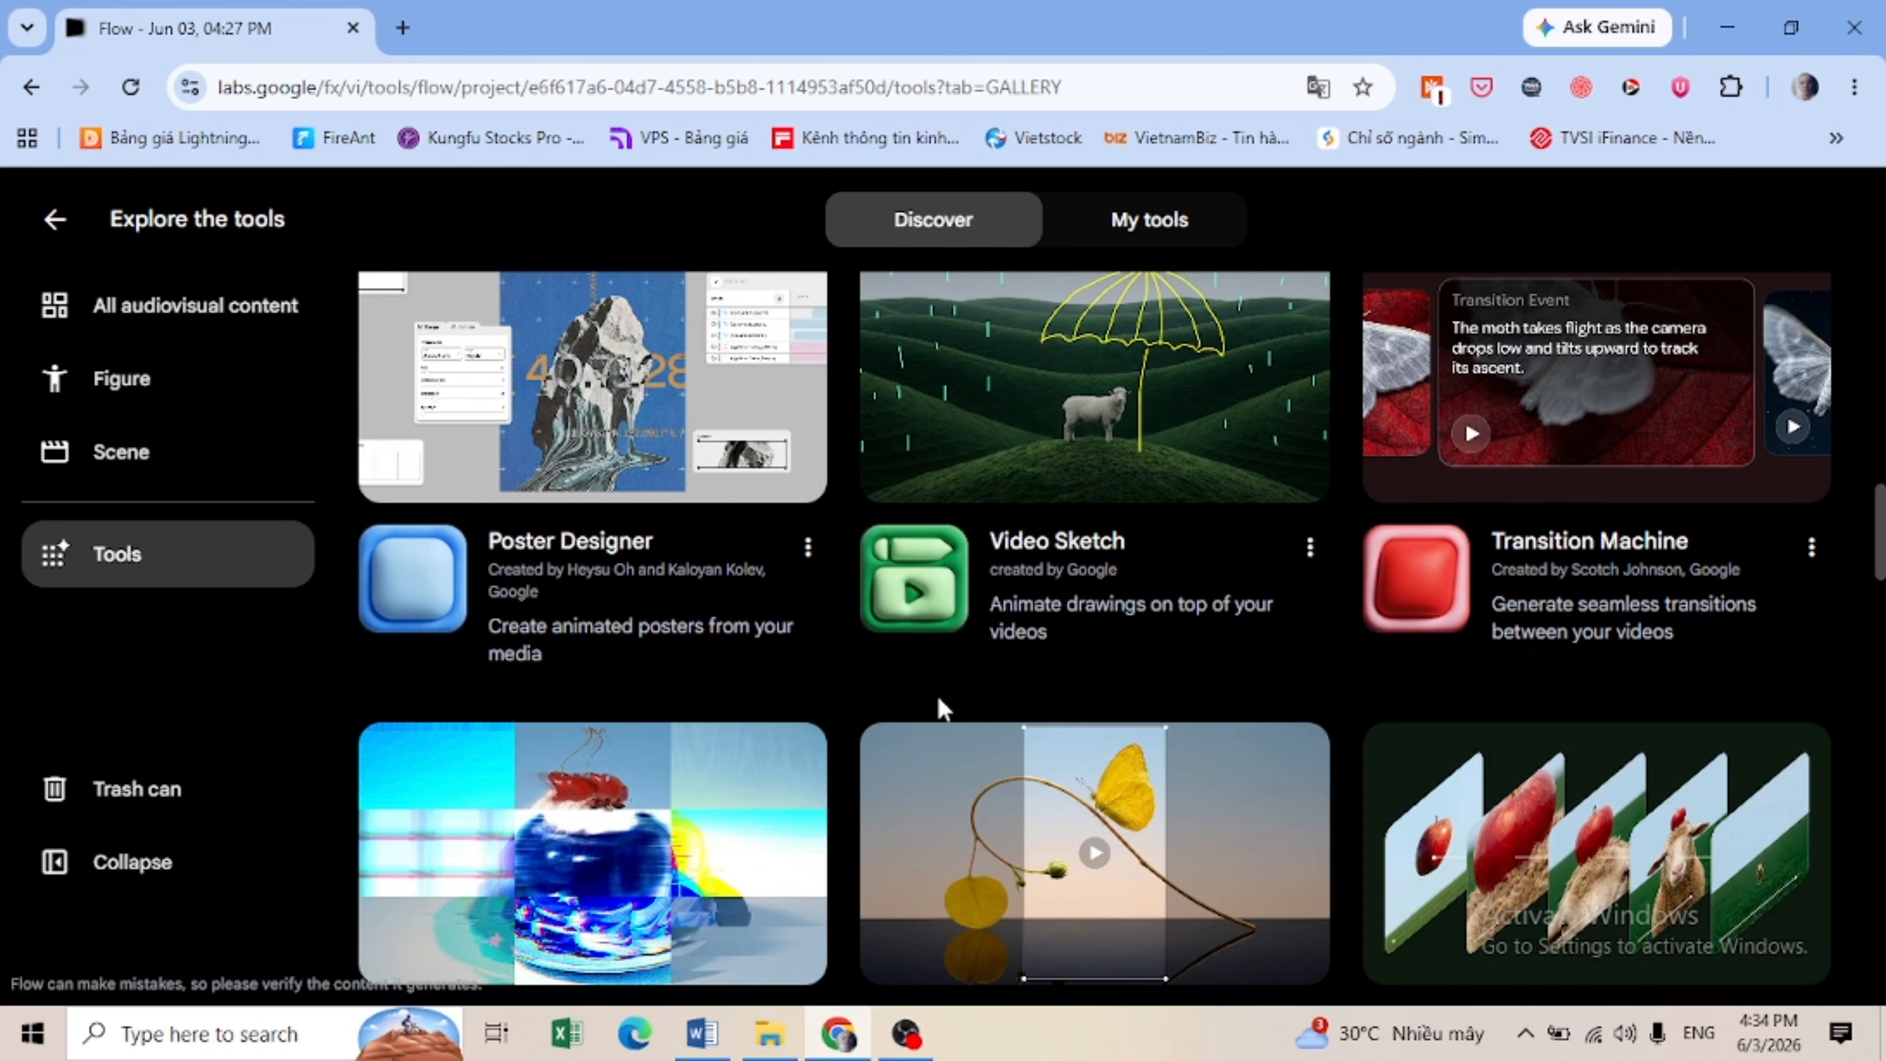
scroll(941, 710, down, 3)
scroll(941, 712, down, 5)
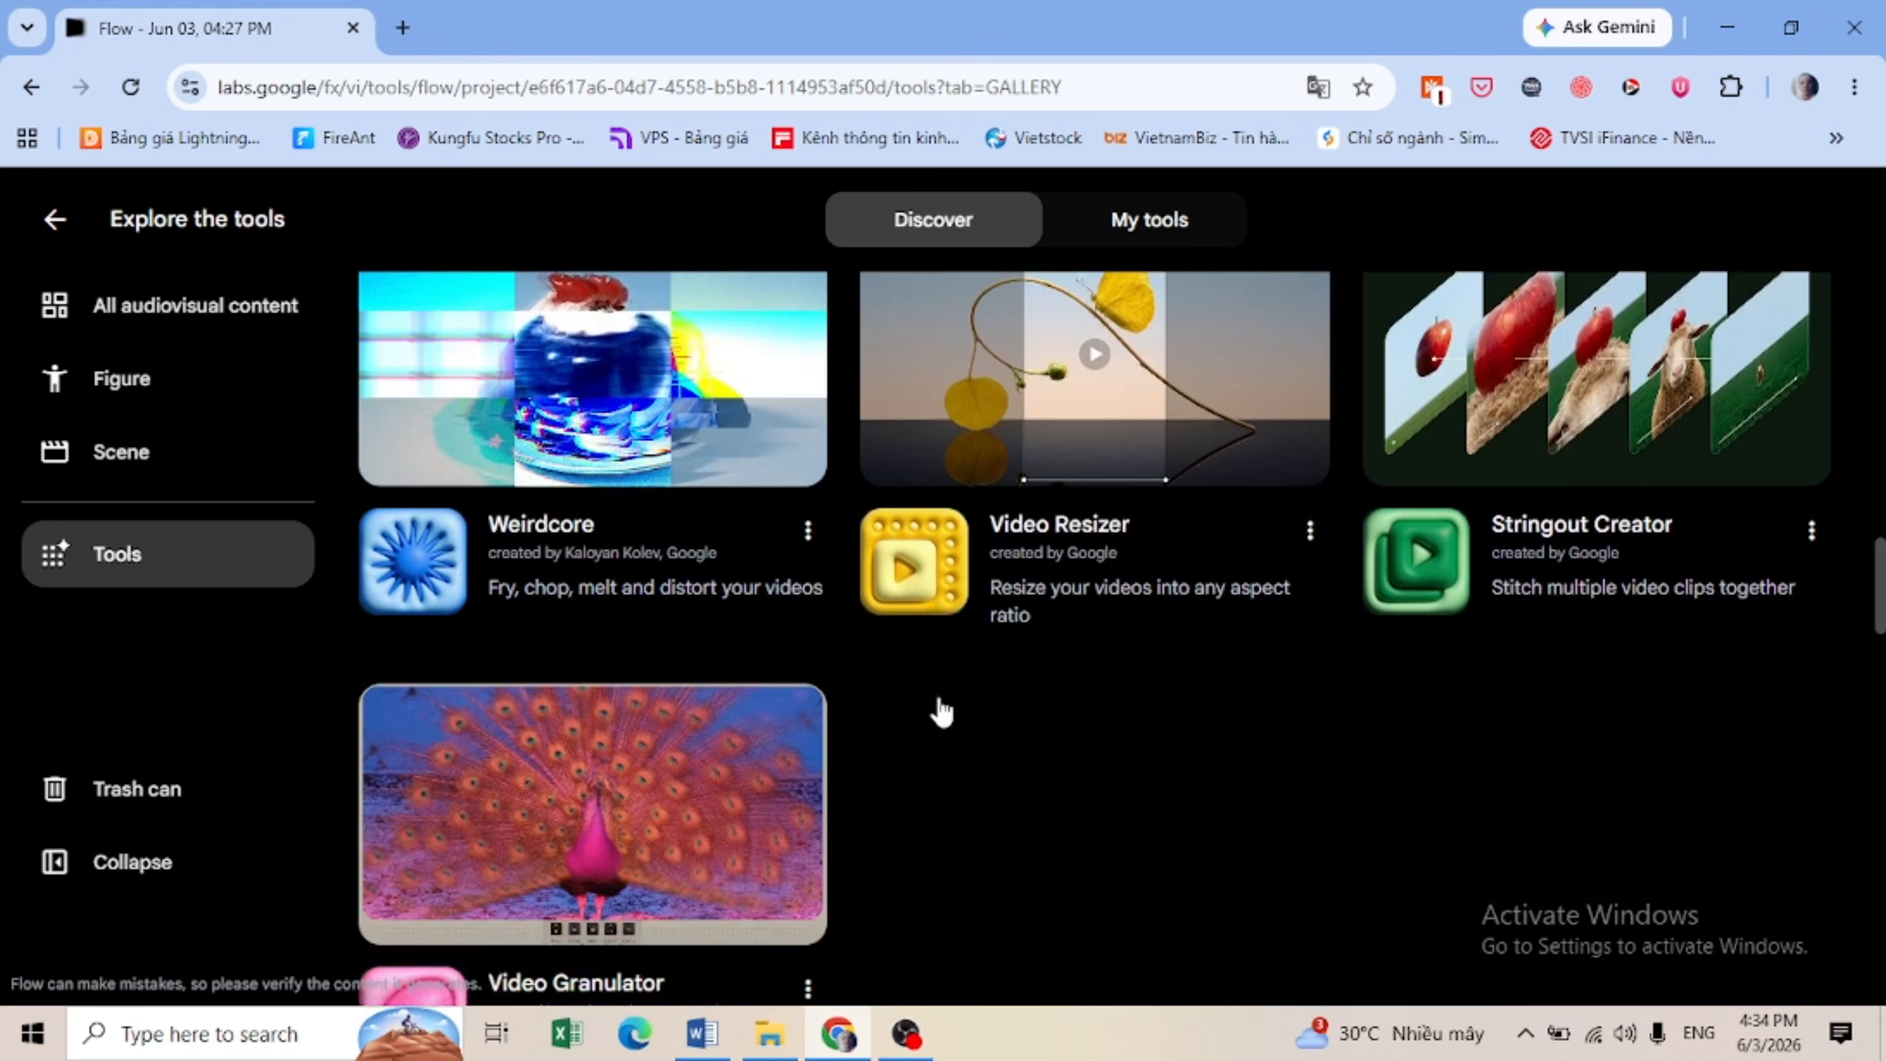
scroll(940, 707, down, 7)
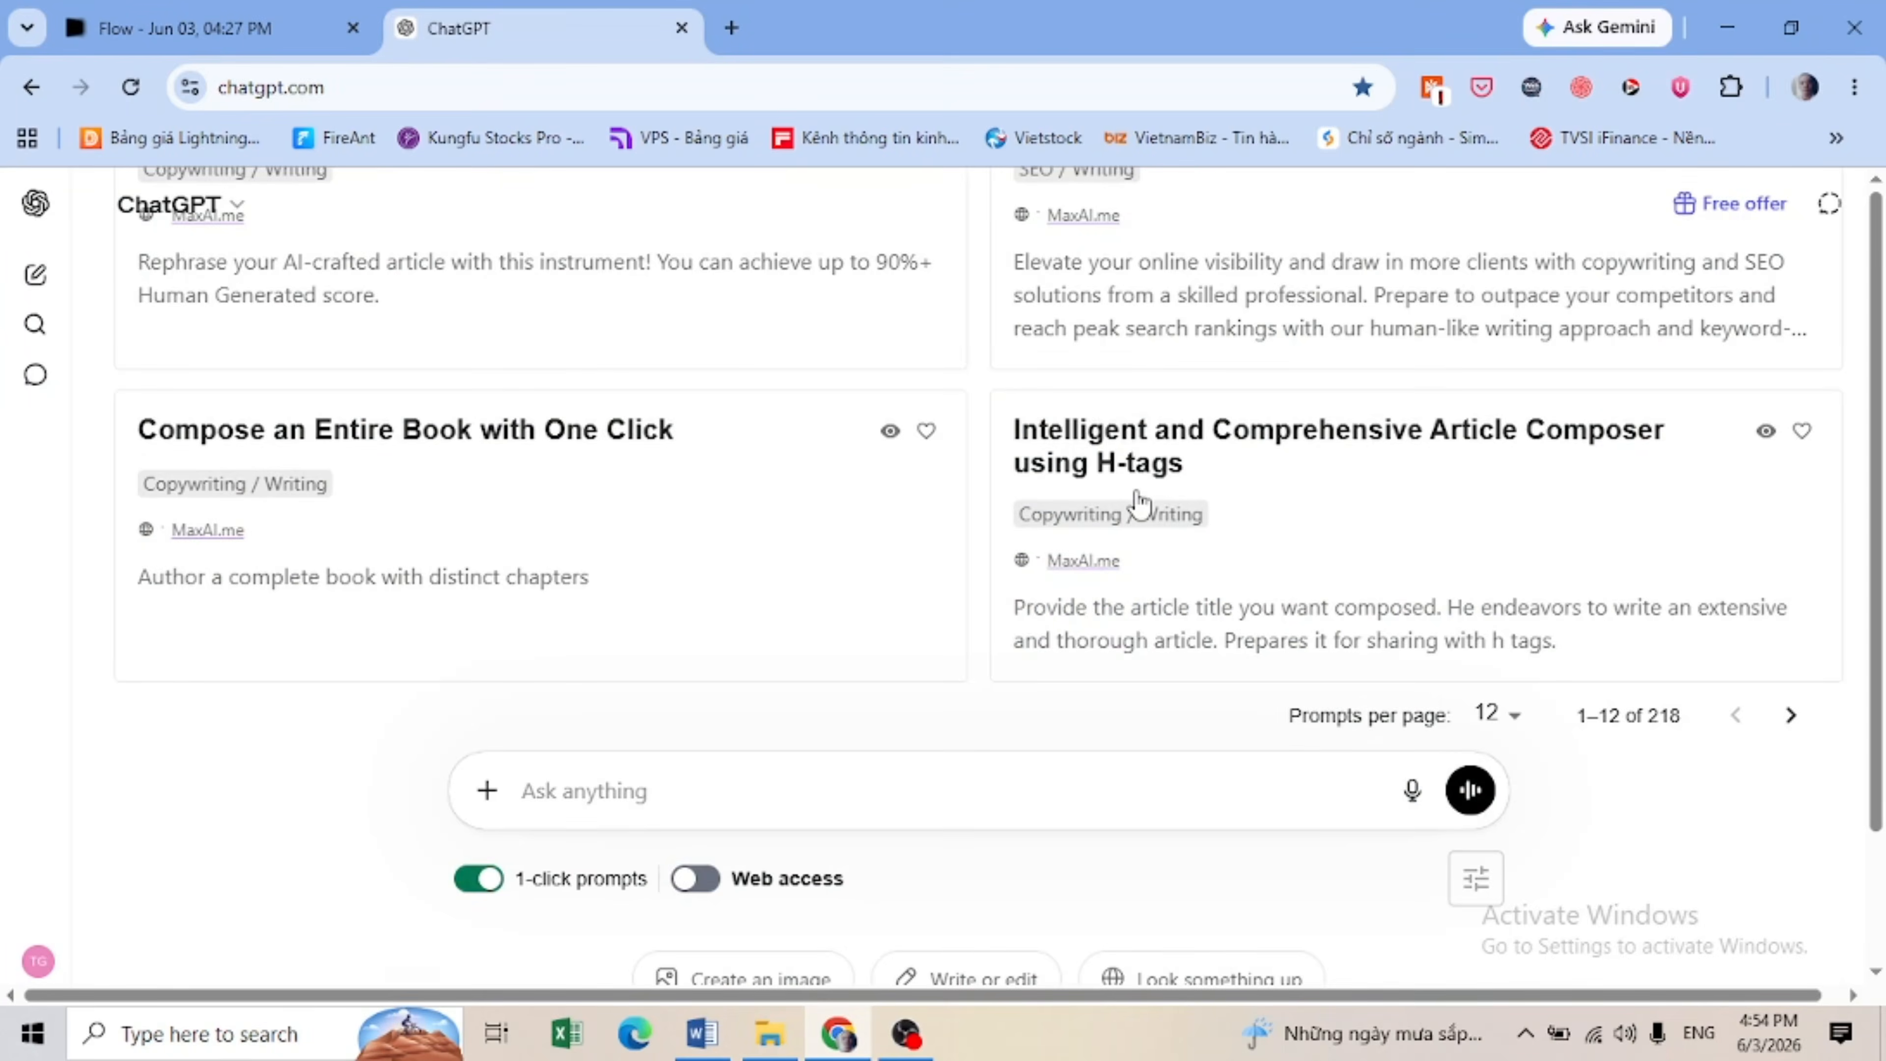
Step: Switch to ChatGPT and read through the short story about a boy building a homemade robot with his grandmother
scroll(1136, 497, up, 5)
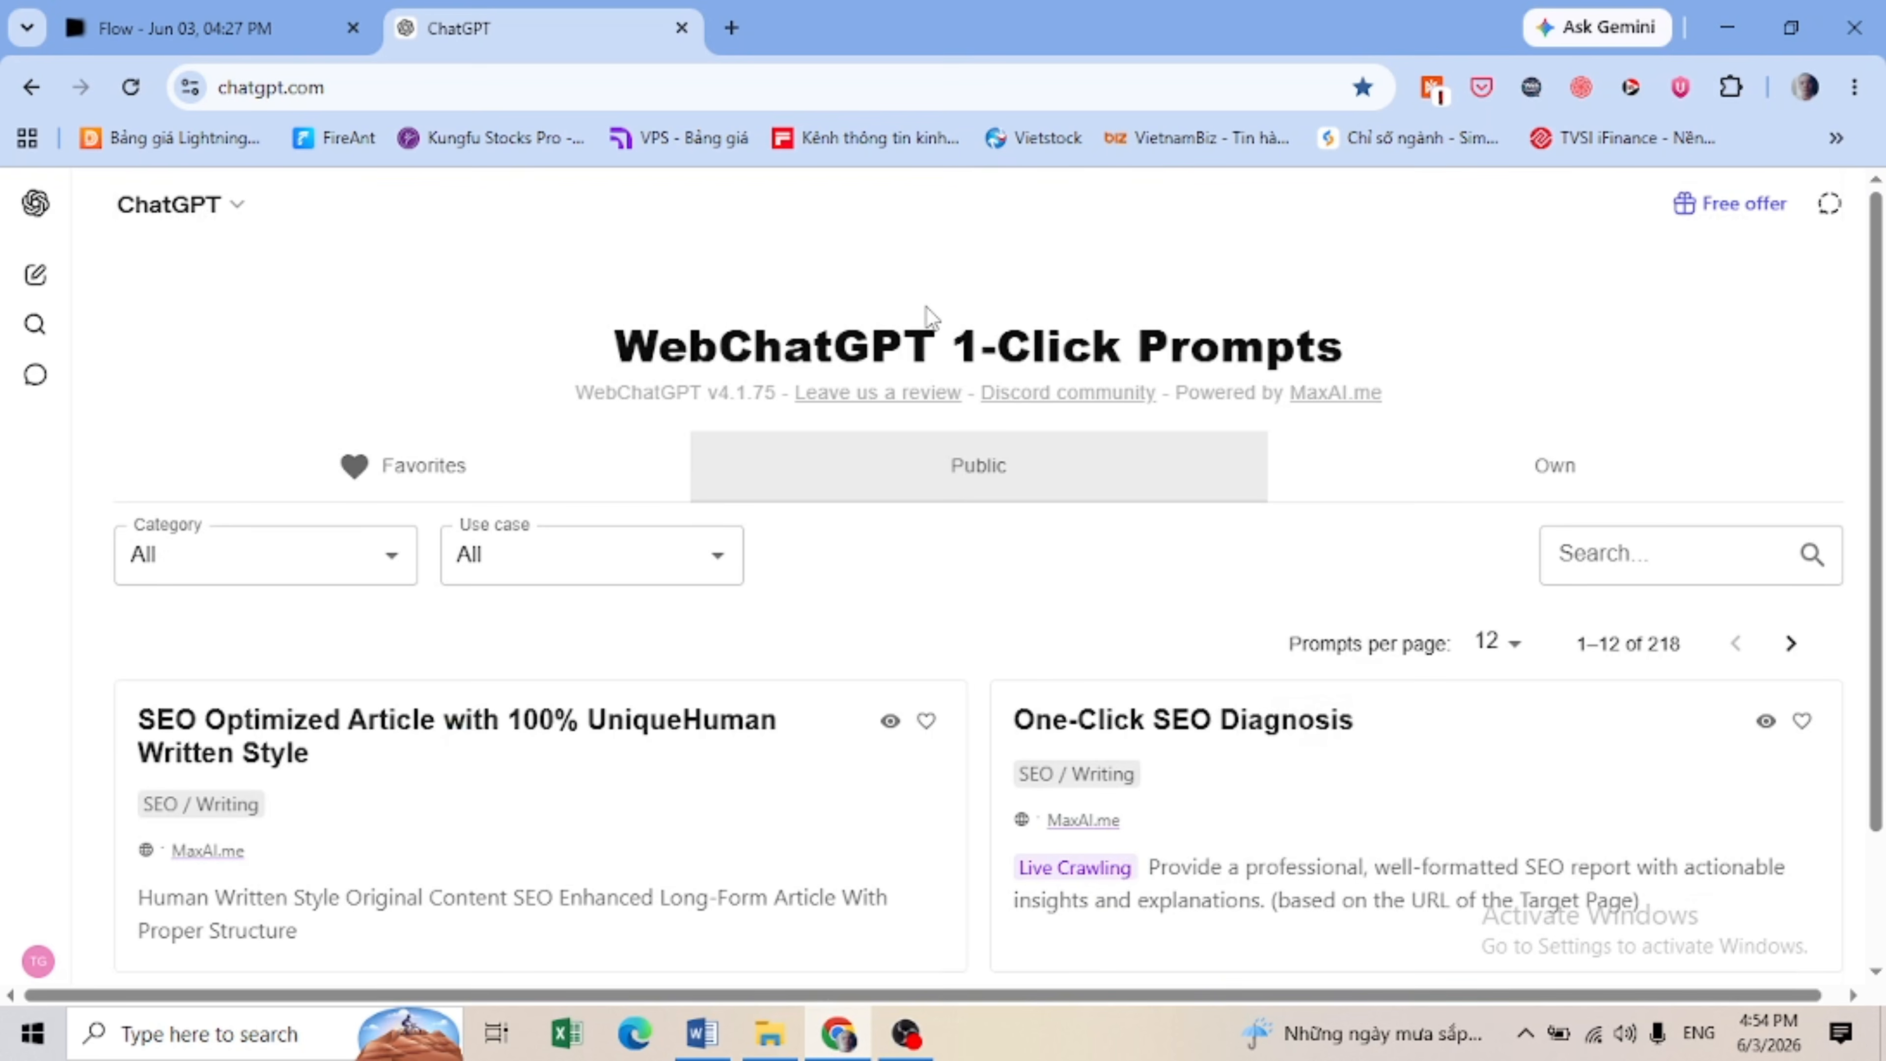
scroll(775, 765, down, 10)
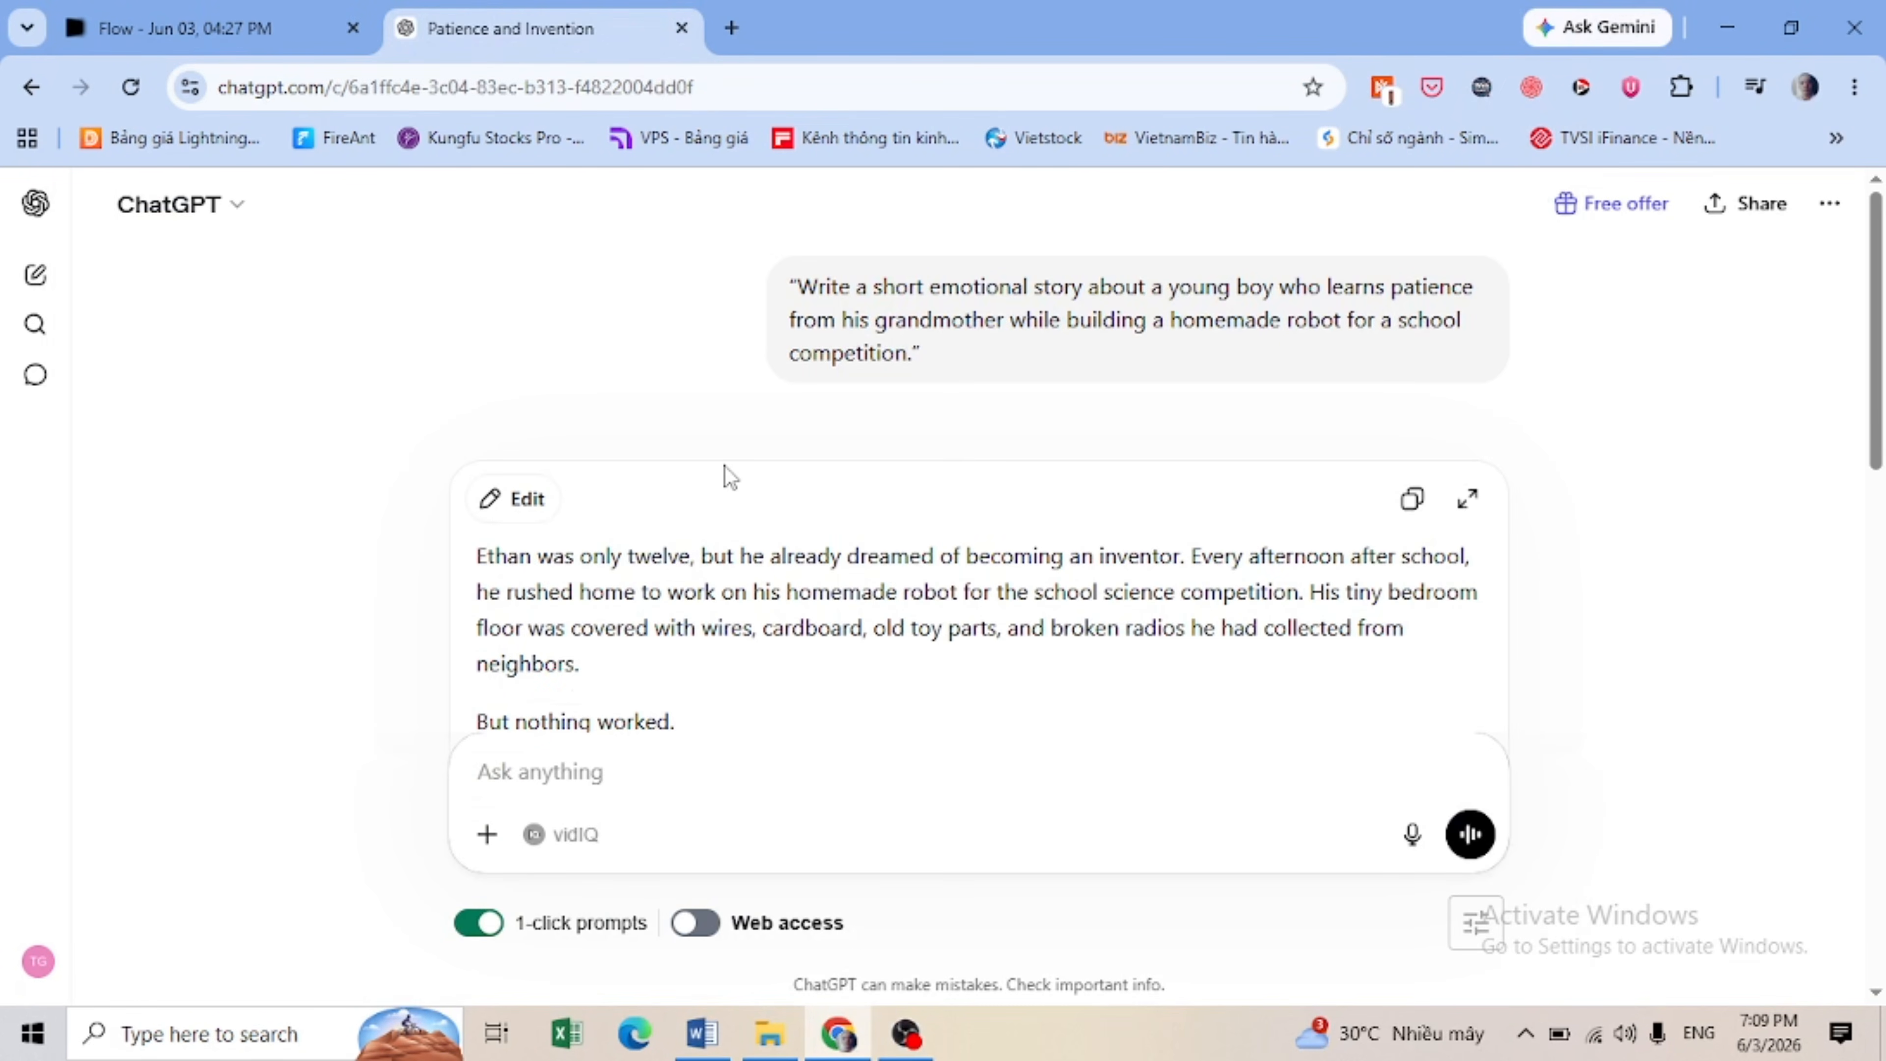
scroll(728, 475, down, 3)
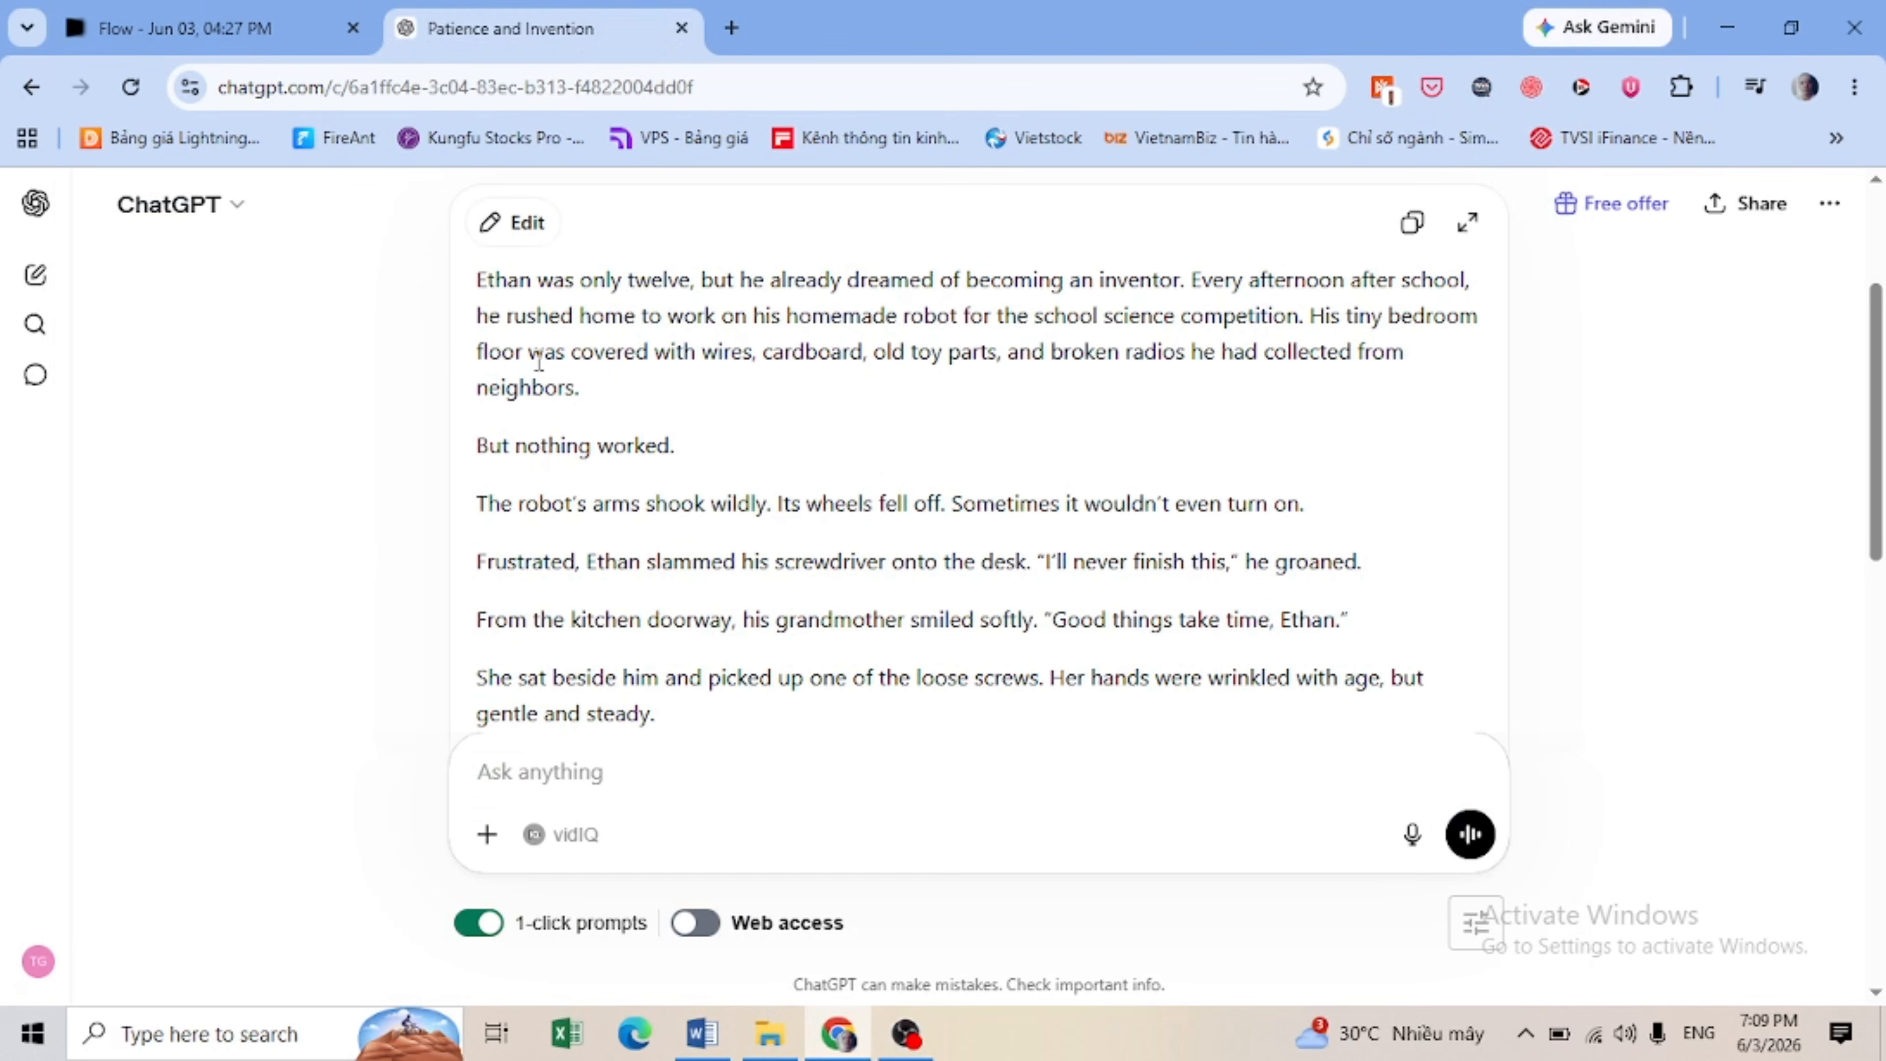
scroll(654, 520, down, 3)
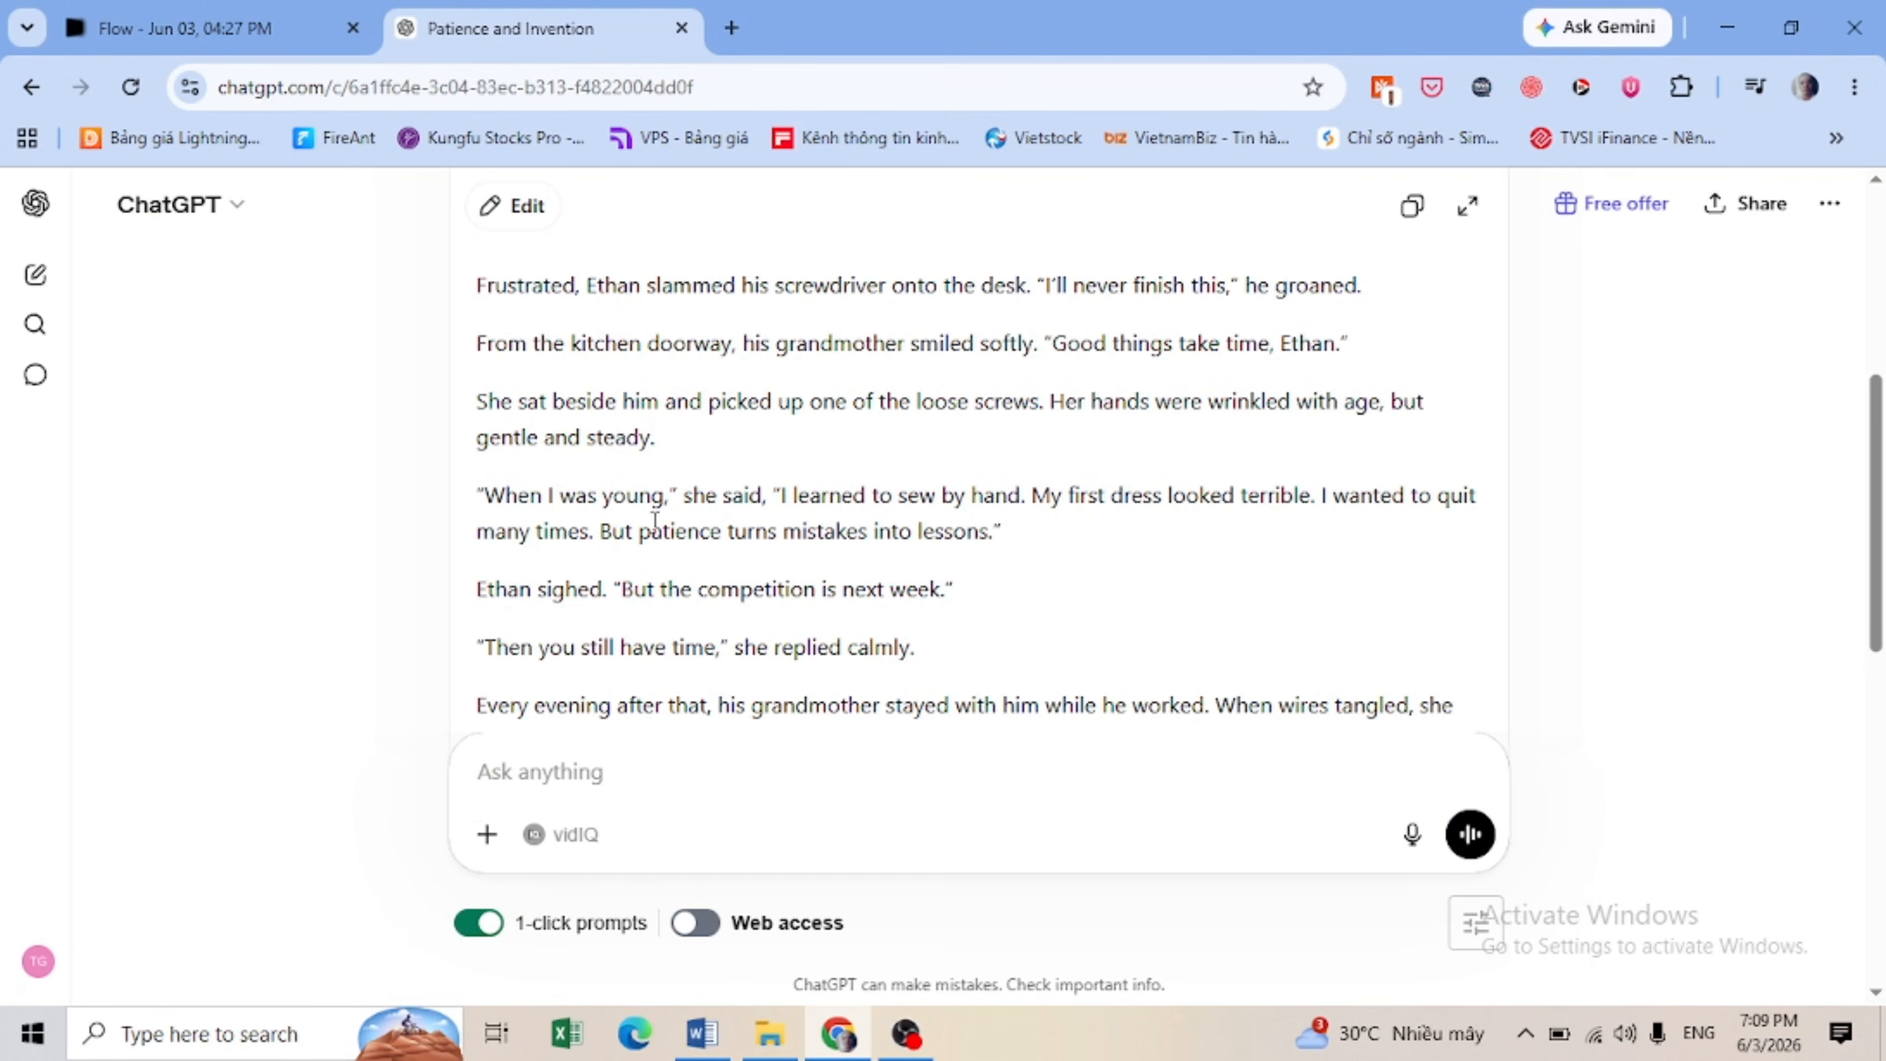
scroll(654, 520, down, 3)
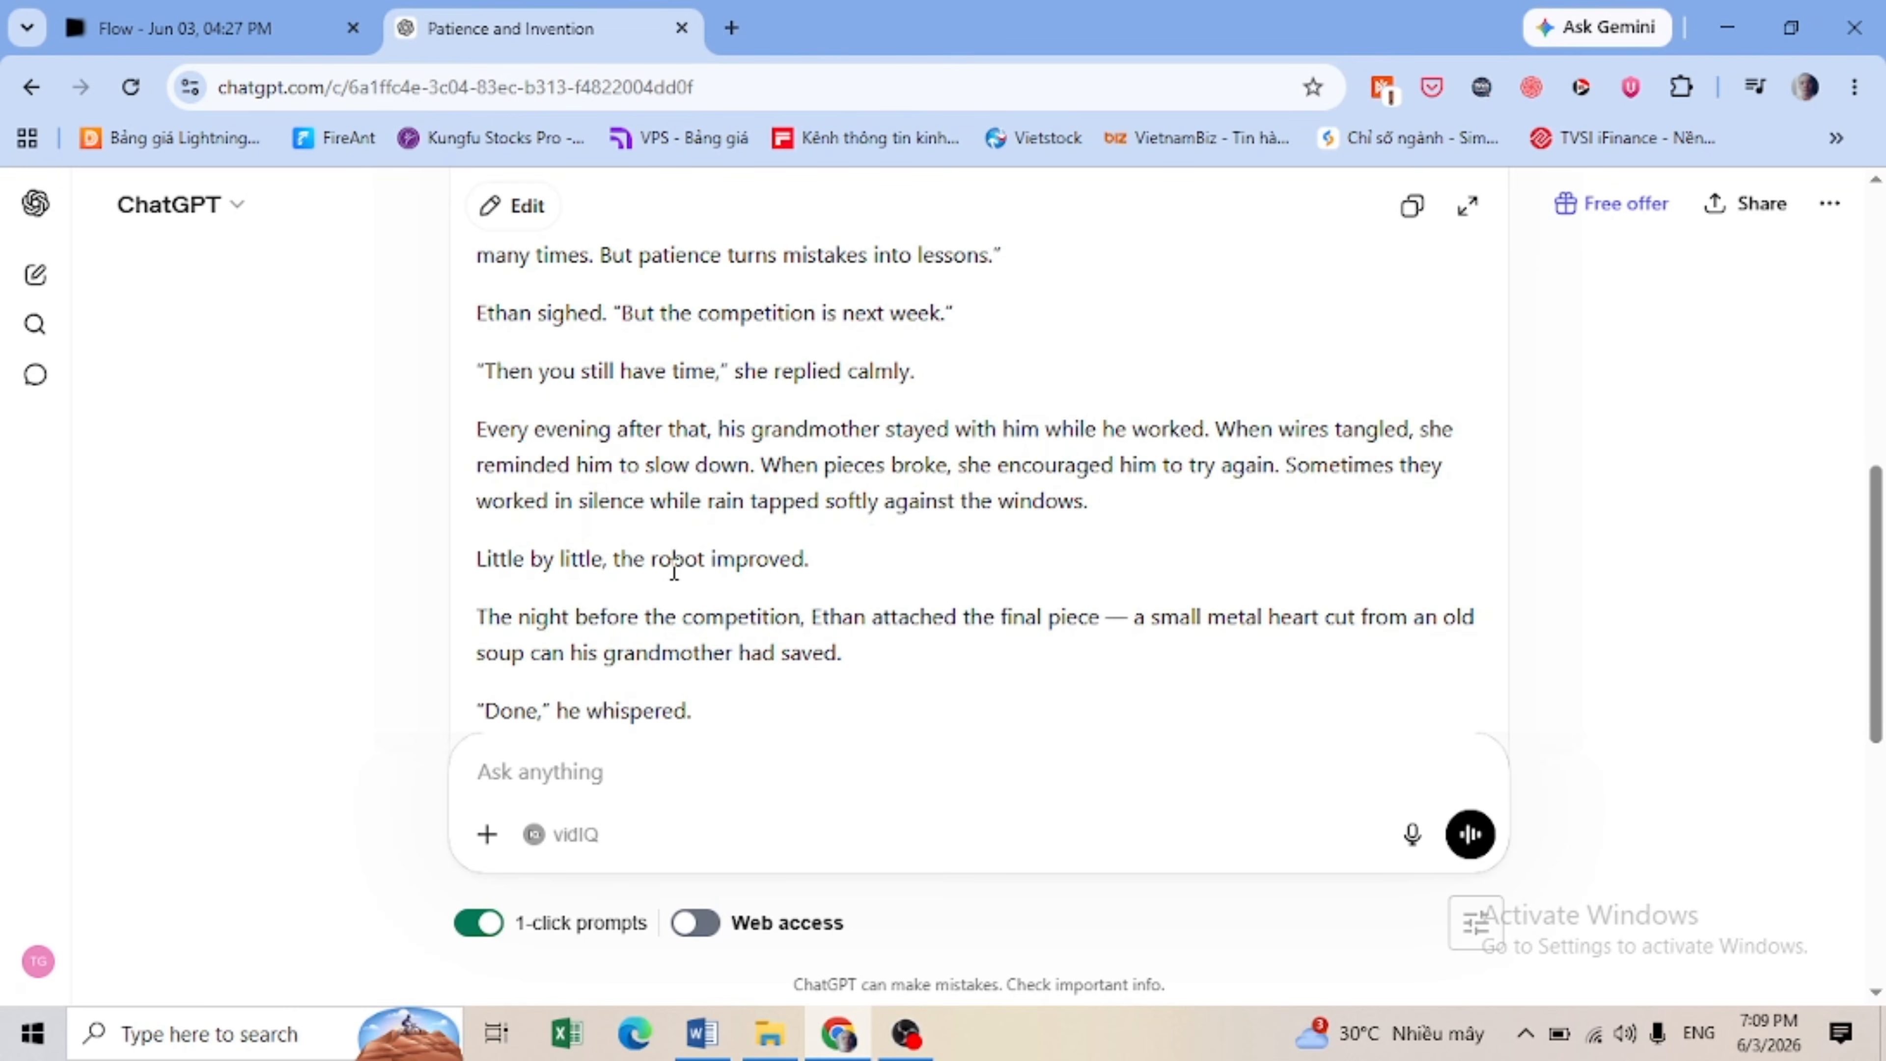
scroll(674, 571, down, 6)
scroll(691, 605, down, 2)
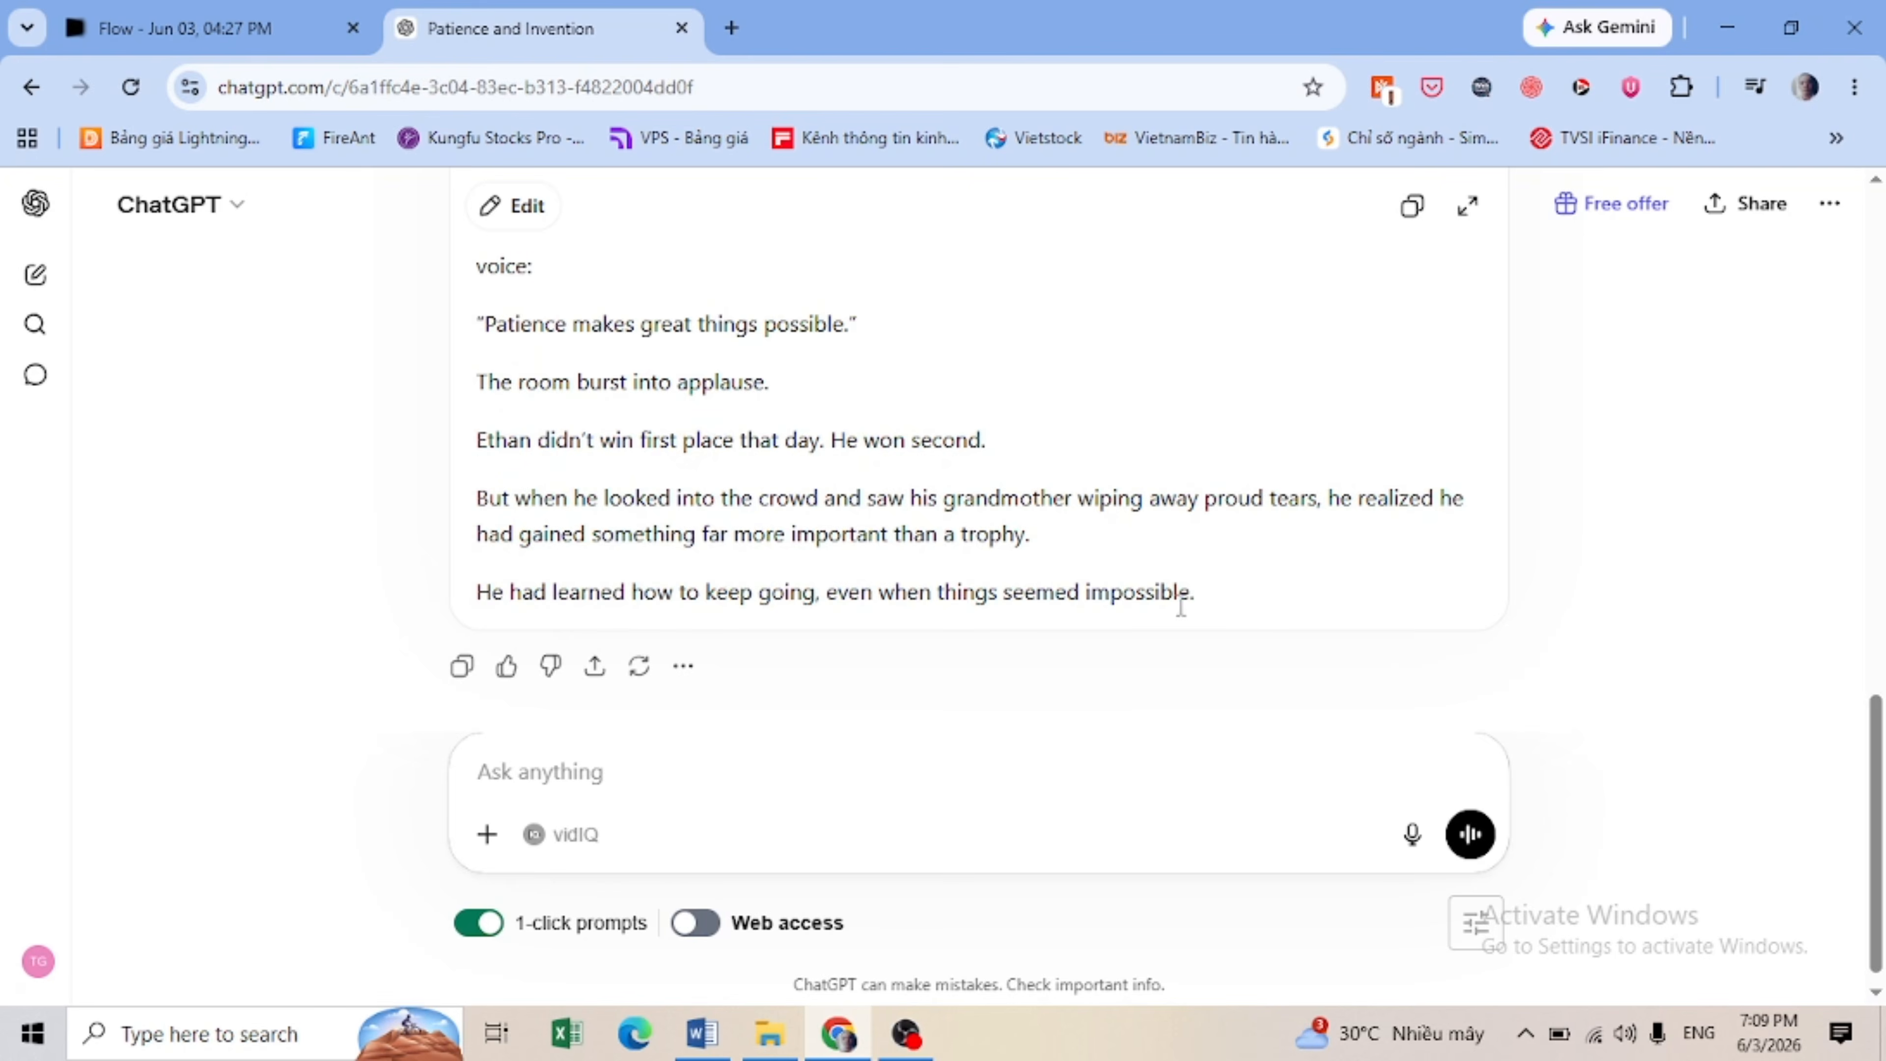
scroll(1183, 603, up, 15)
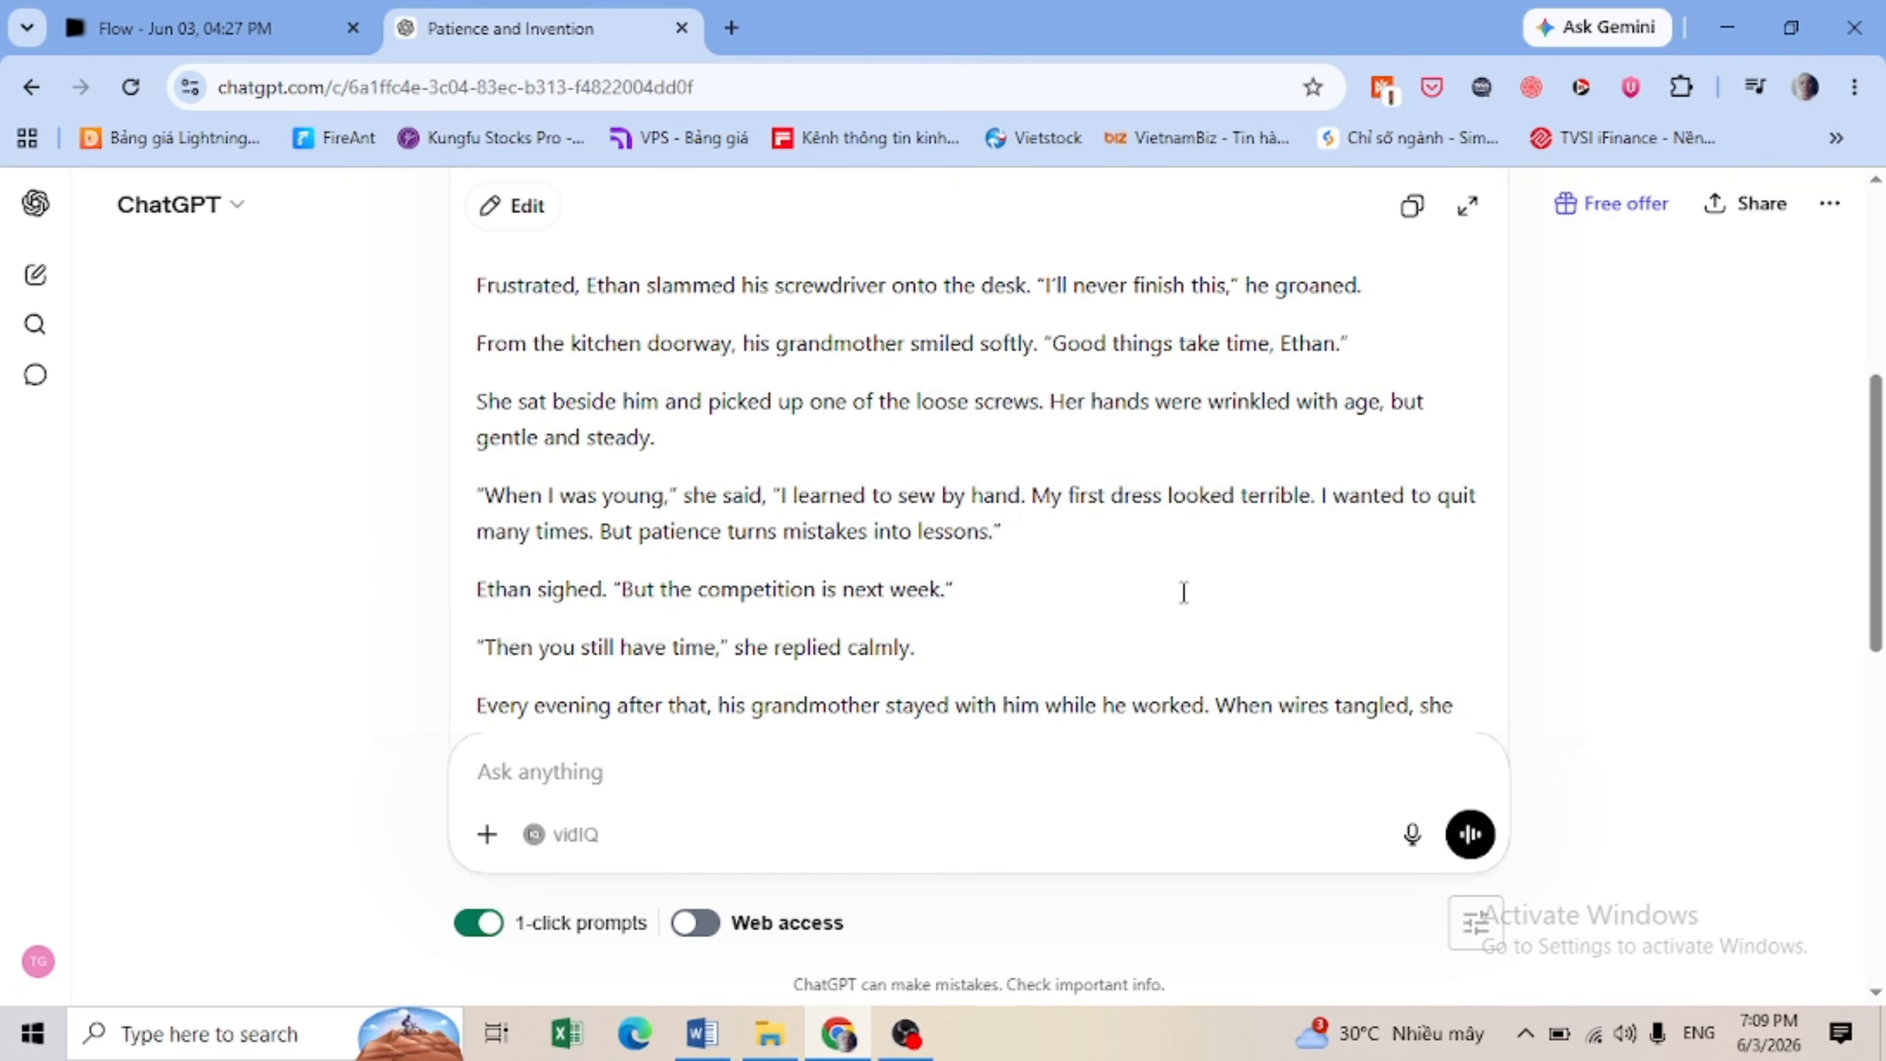
scroll(1182, 591, up, 2)
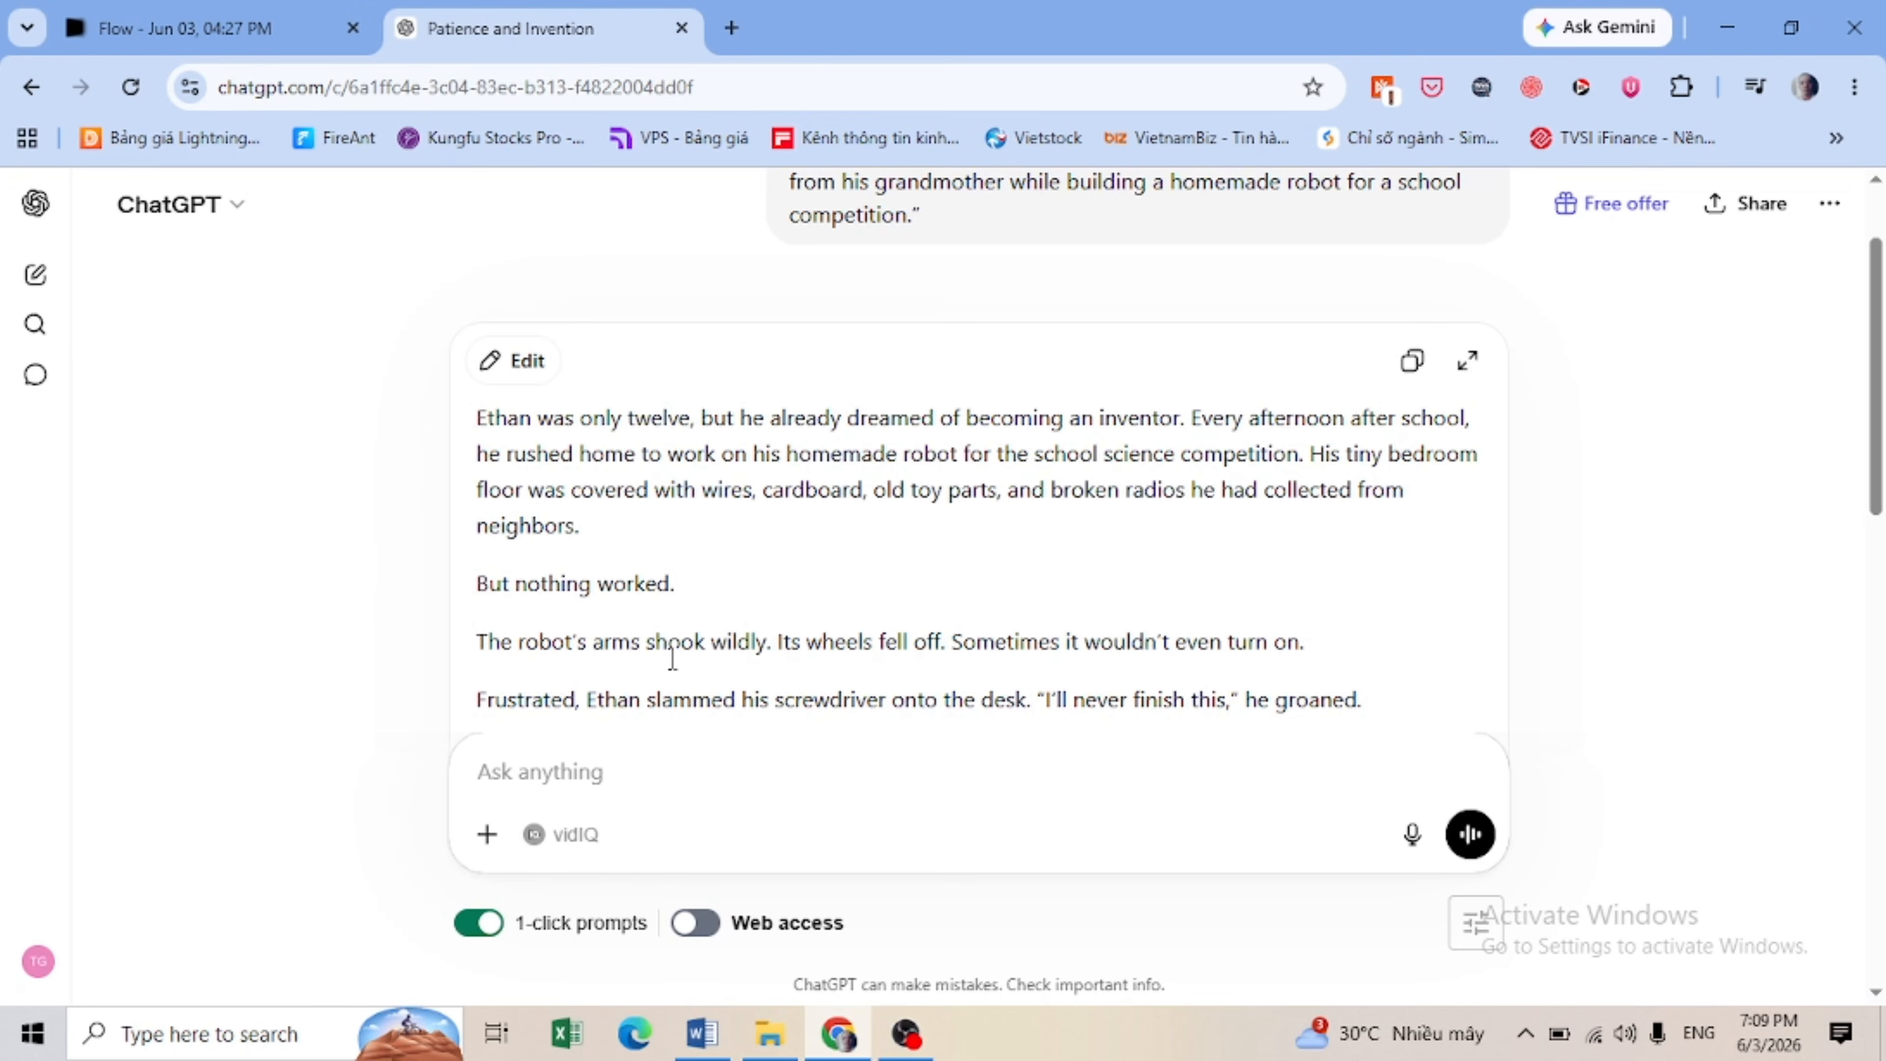
scroll(817, 631, down, 10)
scroll(924, 612, down, 3)
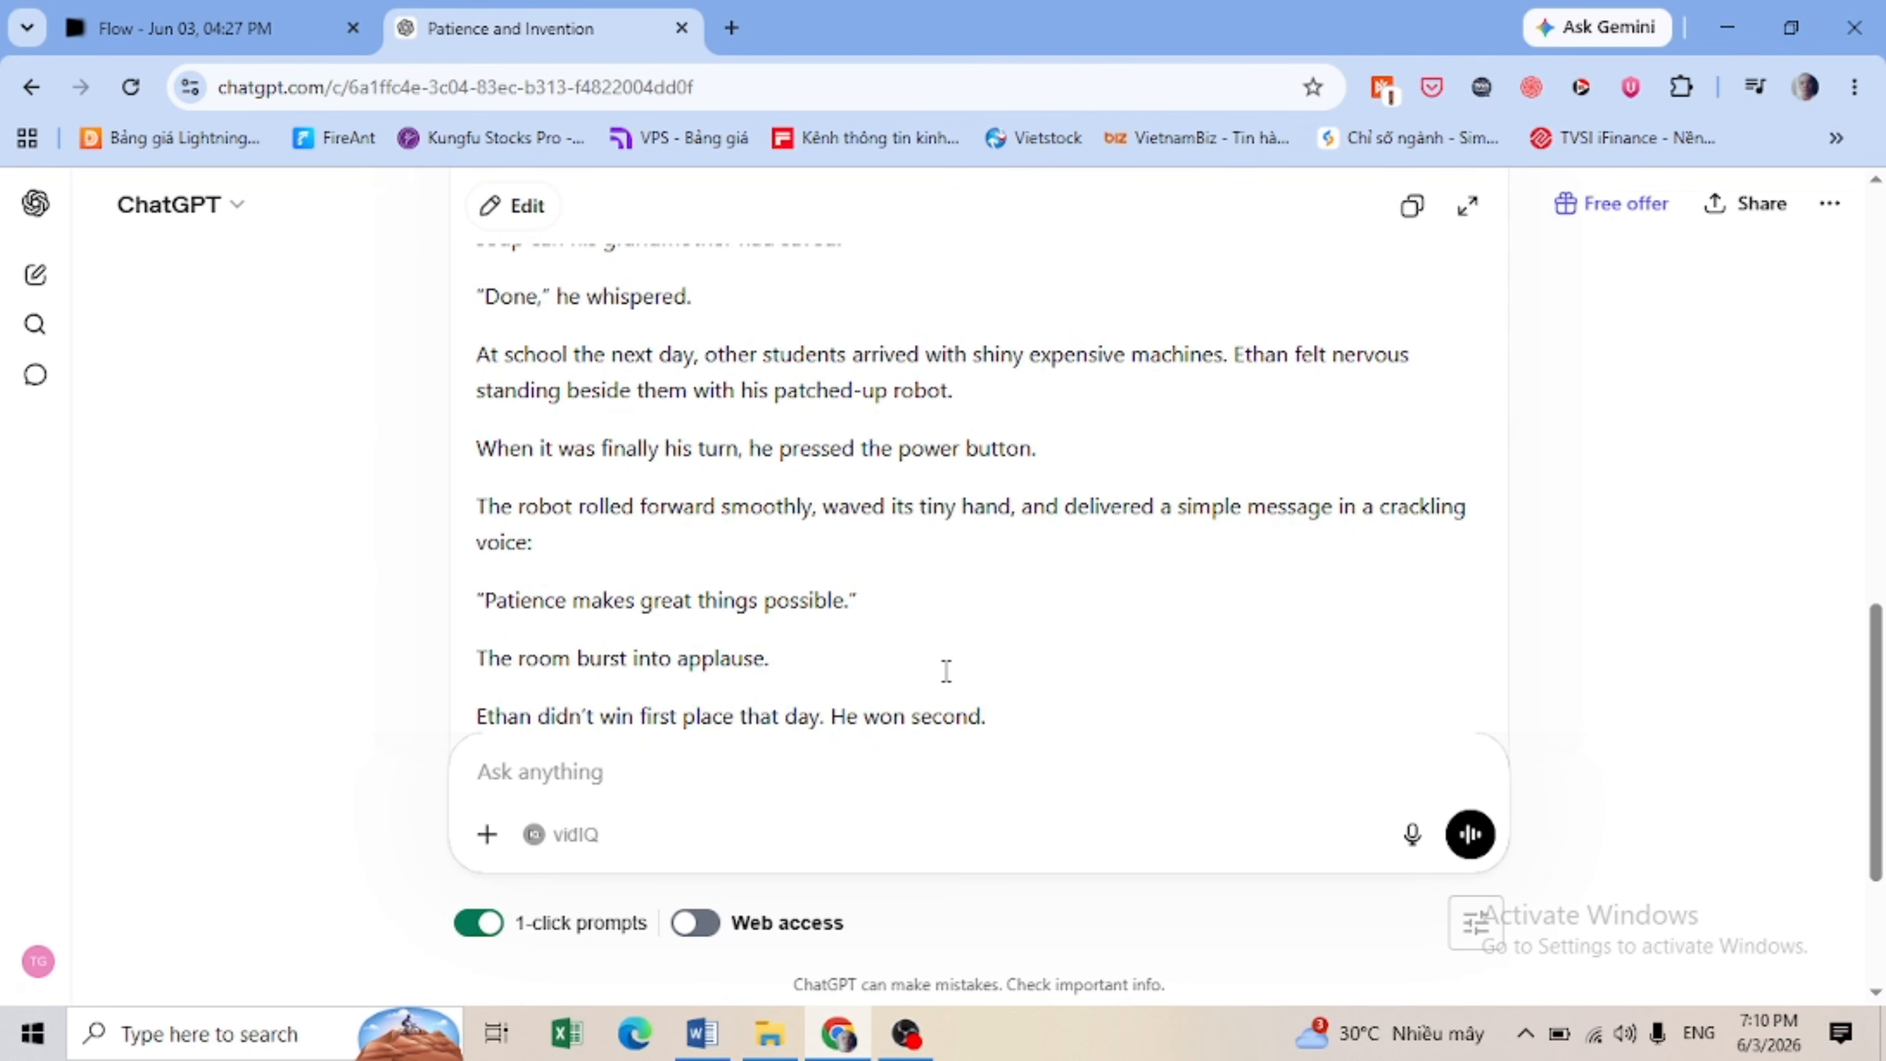
scroll(946, 670, down, 3)
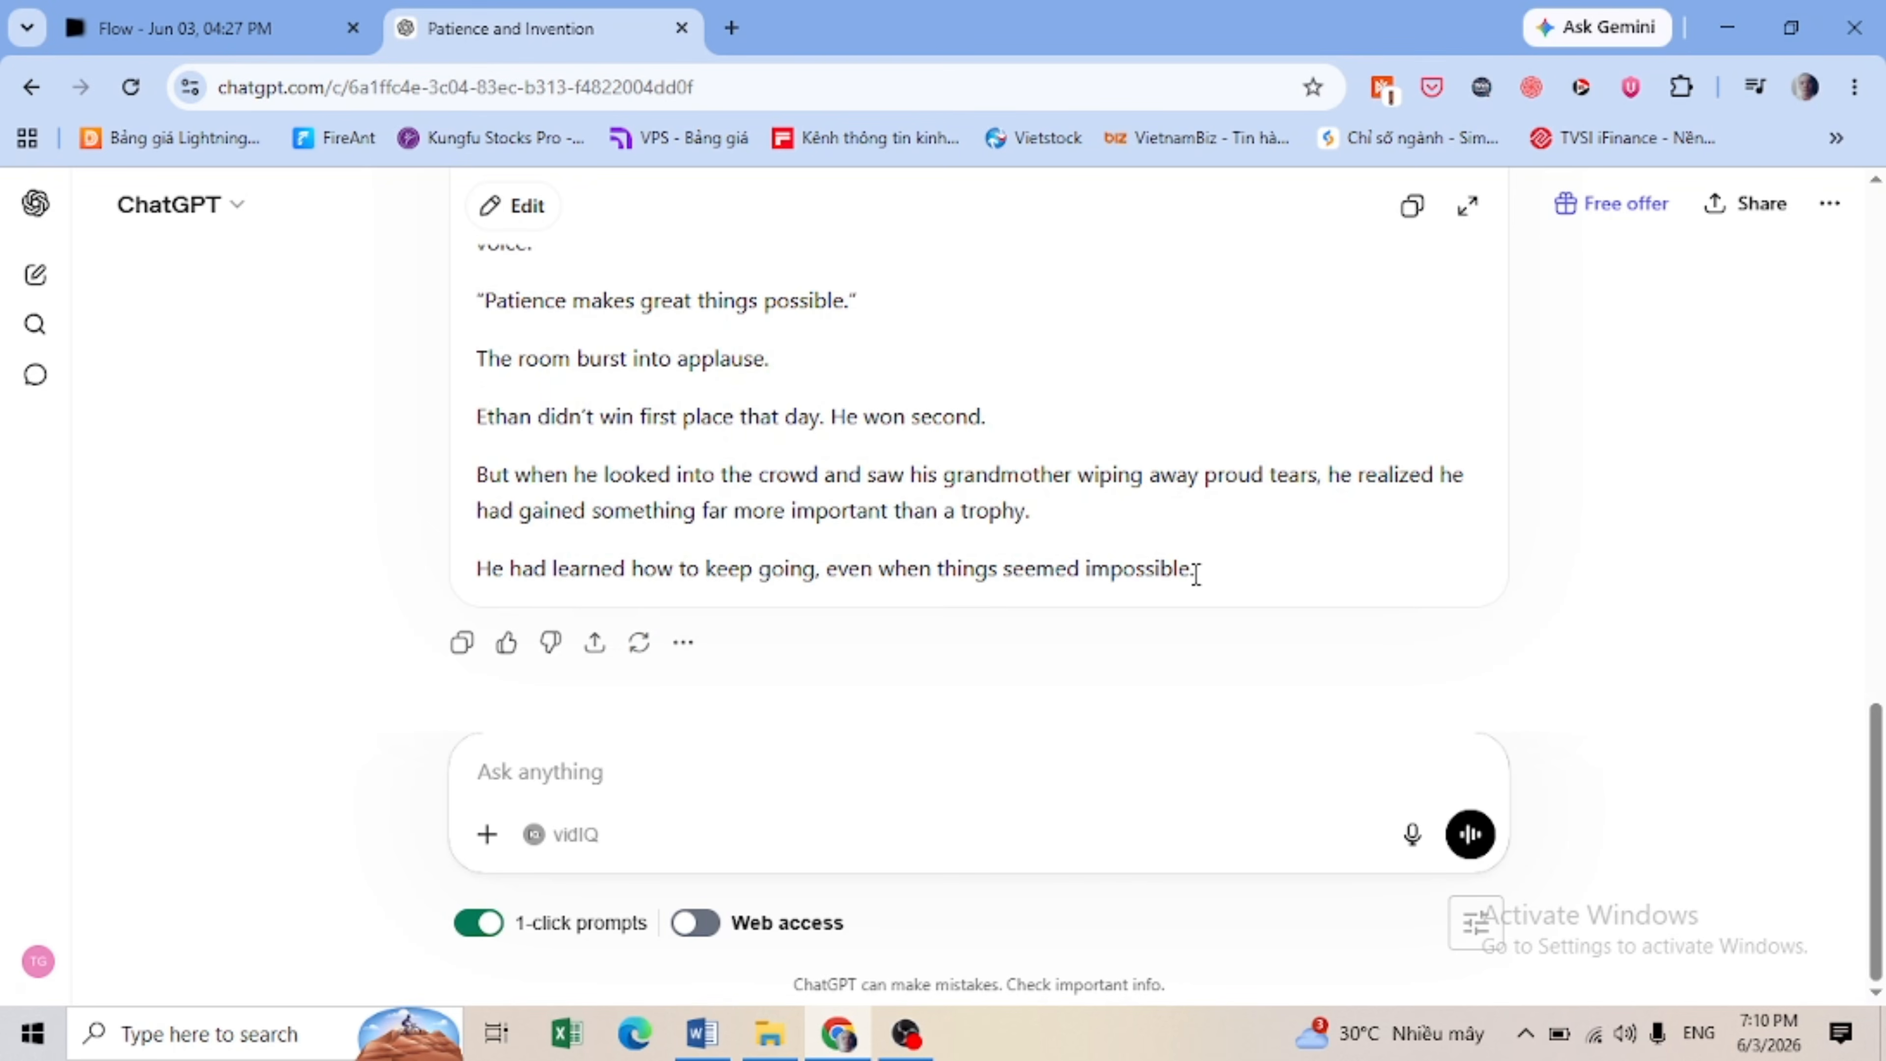
scroll(546, 355, up, 10)
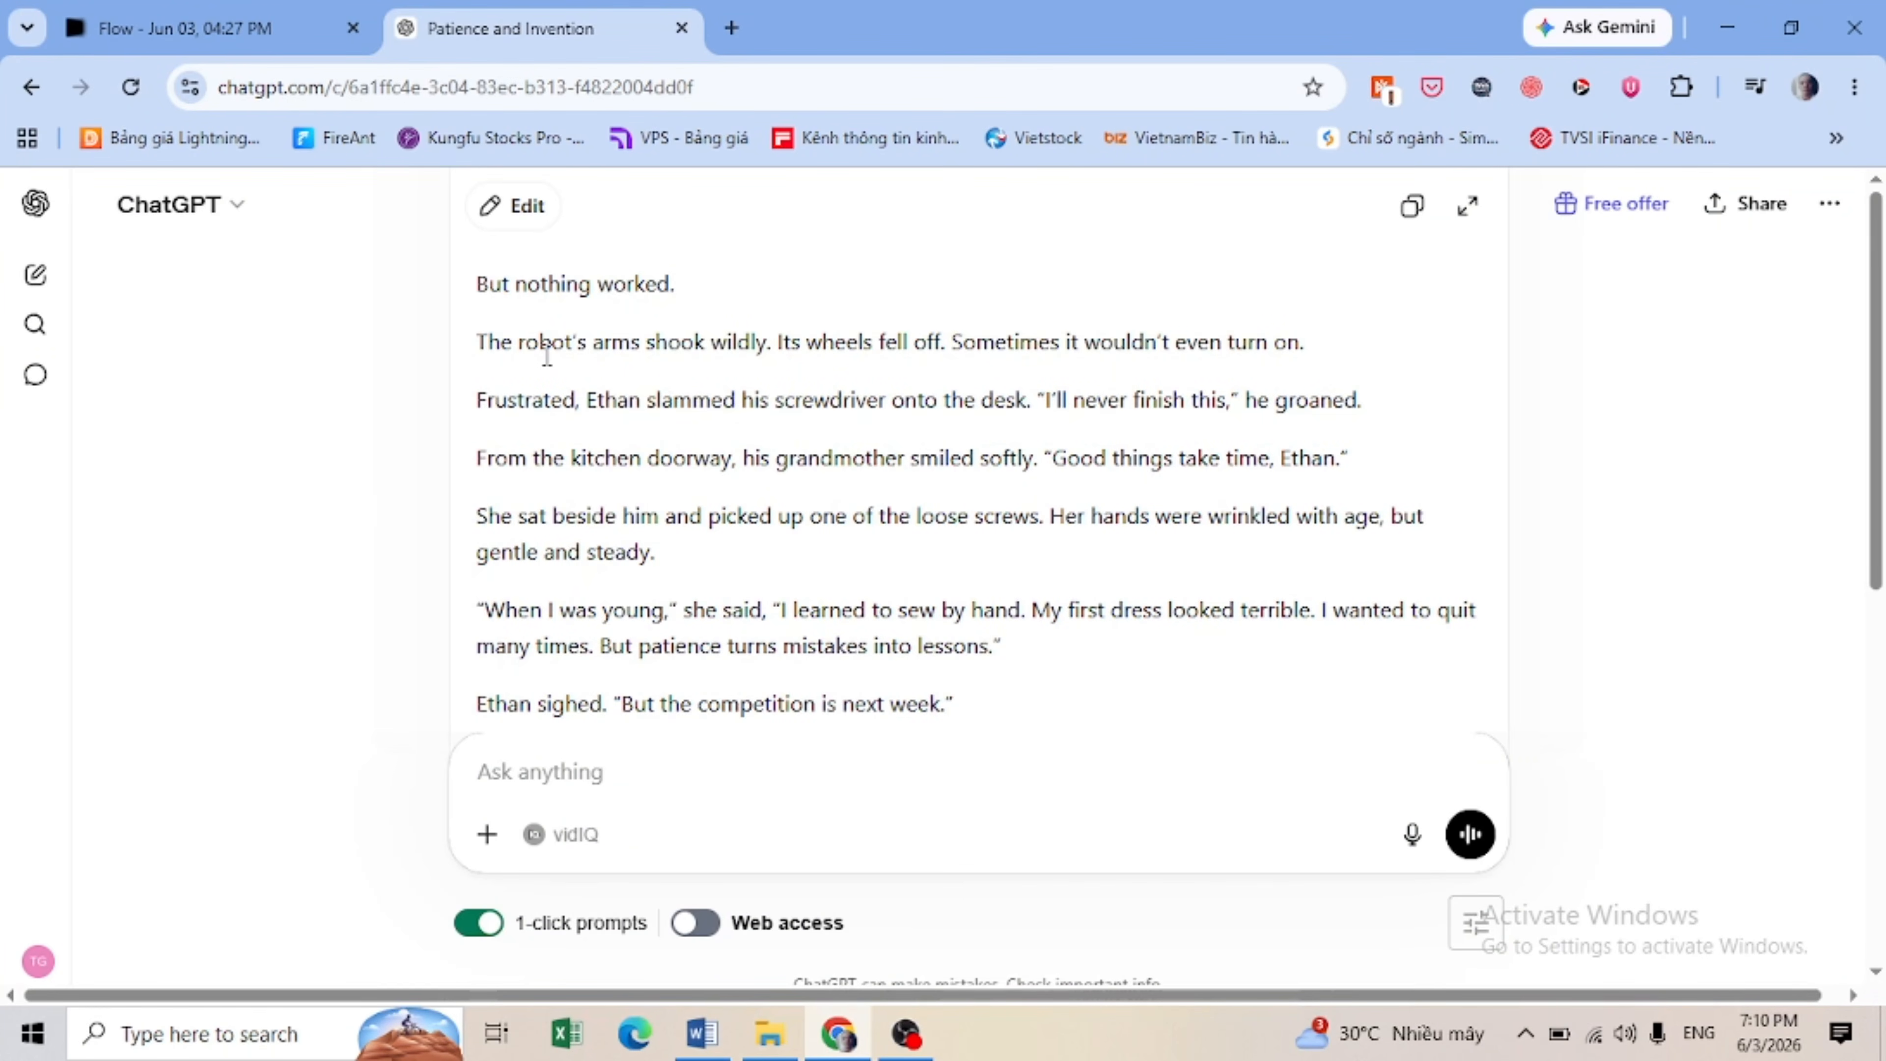
Step: Copy the whole story from ChatGPT and paste it into the Storyboard Studio script in Flow
key(ctrl+a)
right_click(546, 355)
click(623, 231)
click(208, 27)
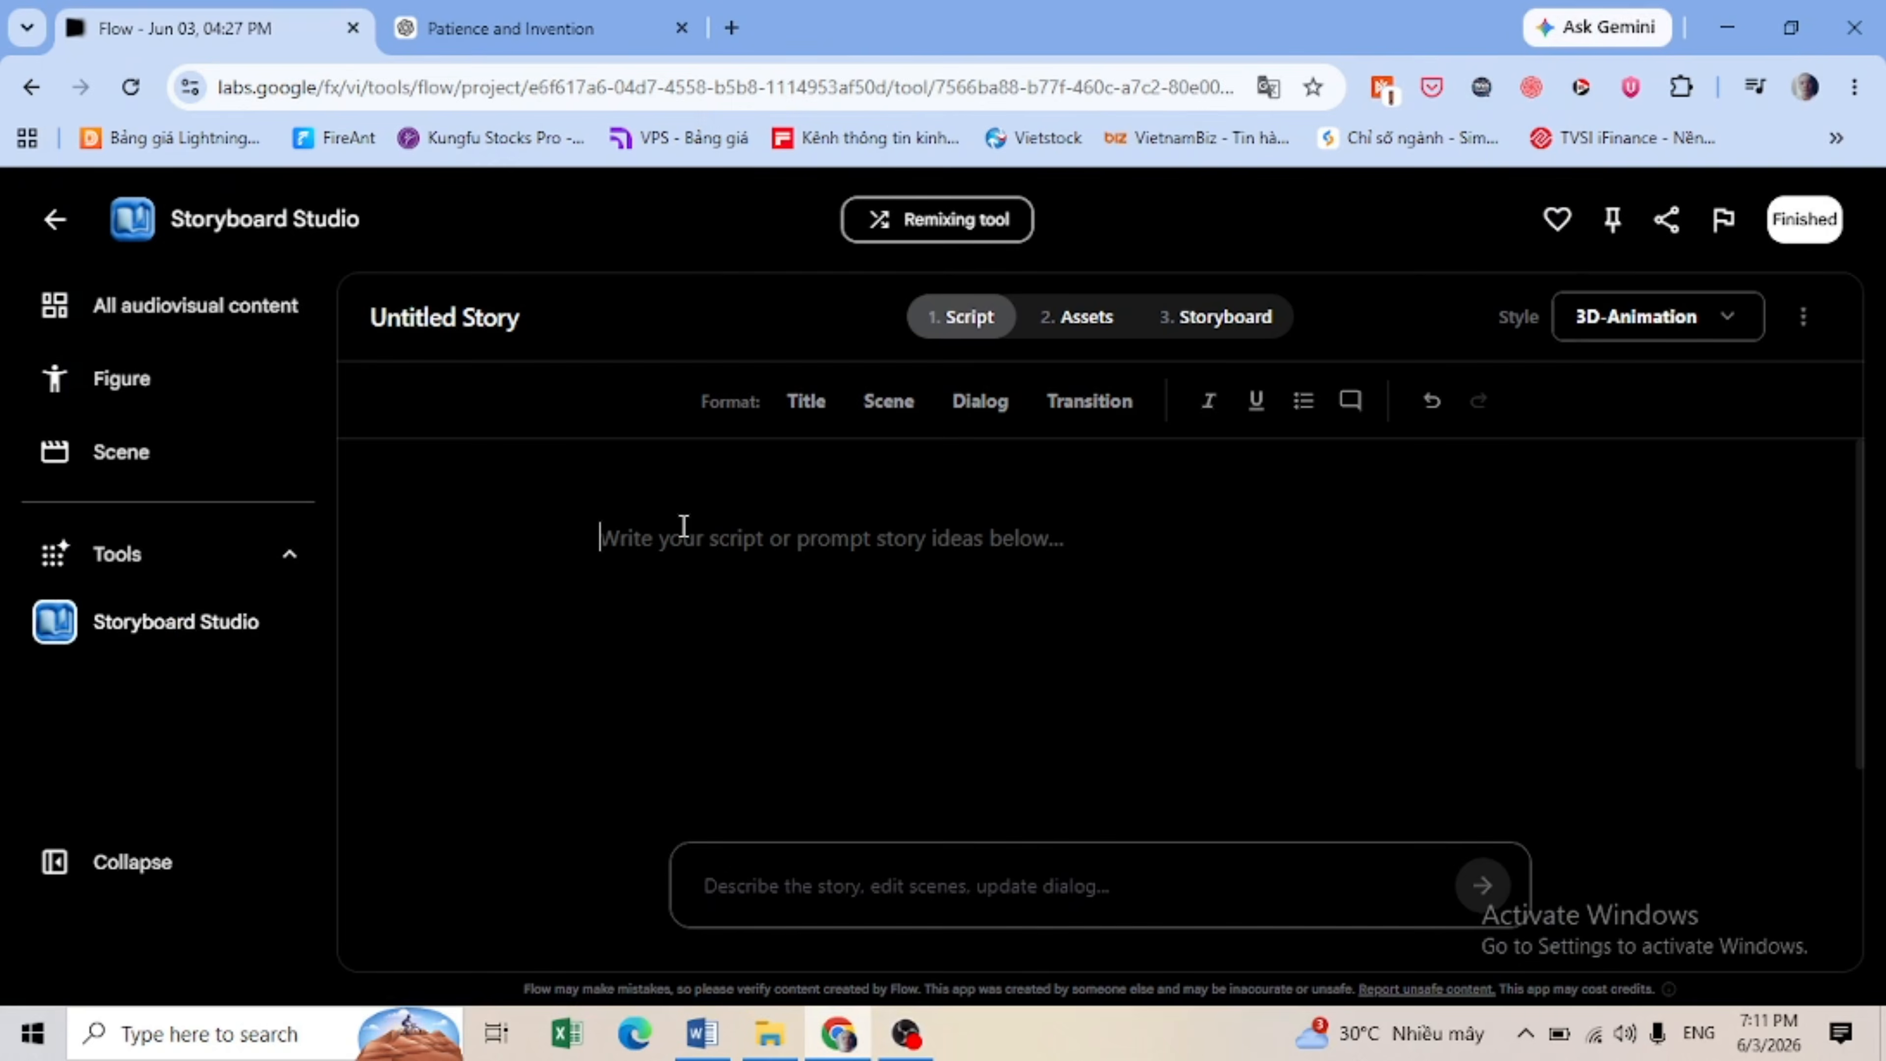
right_click(683, 526)
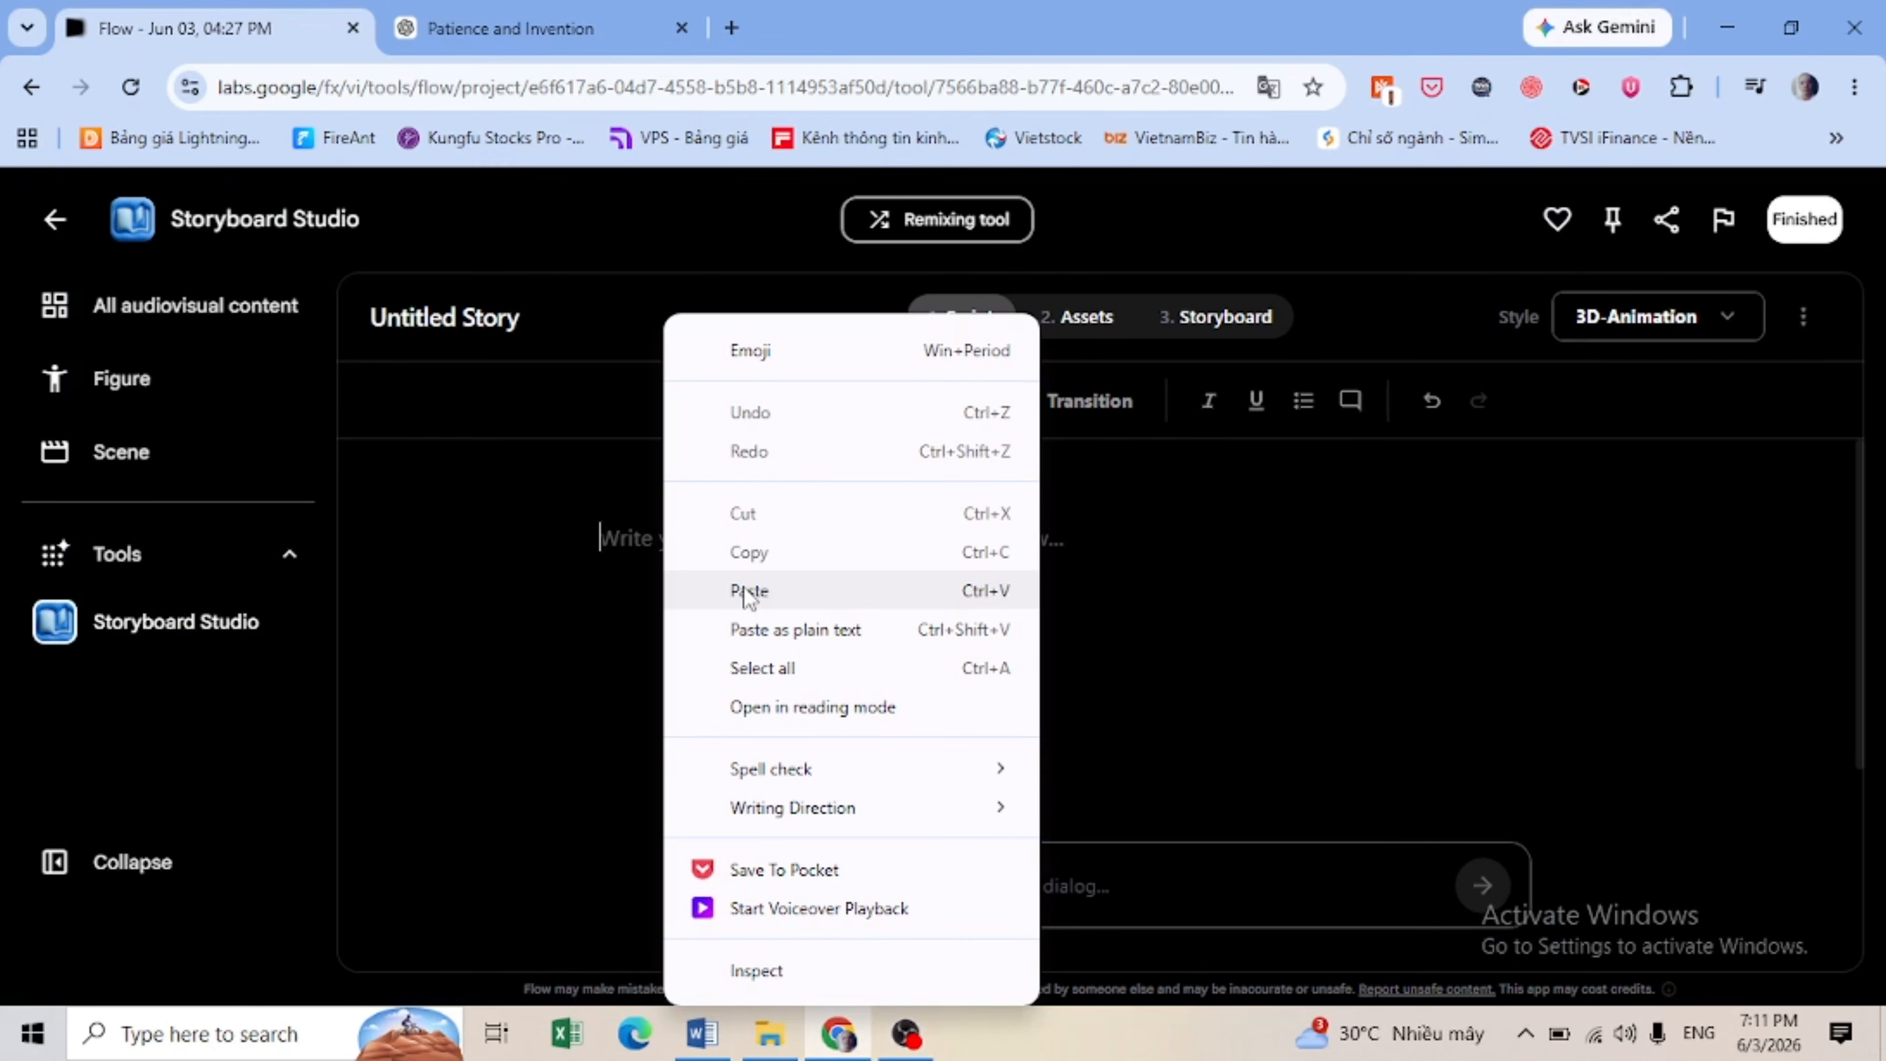
click(747, 591)
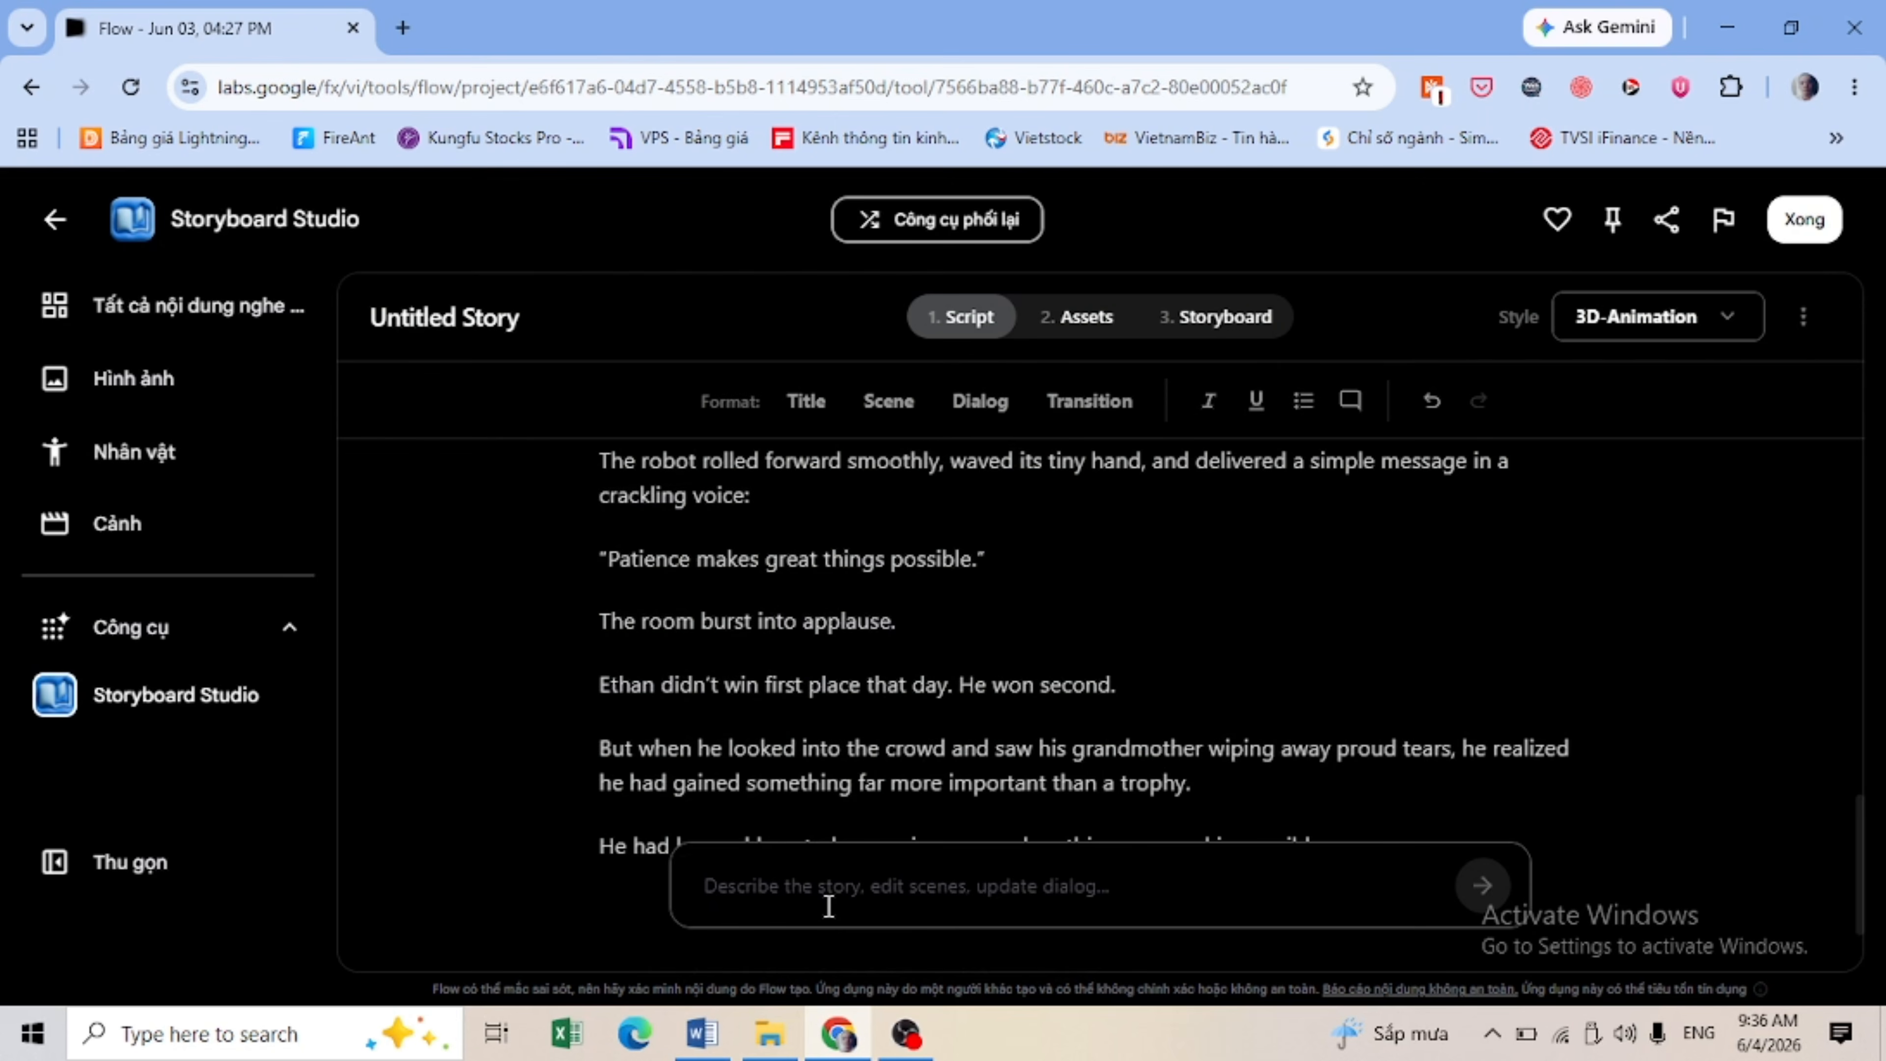
Step: Paste and submit a prompt to turn the story into a cinematic 10-scene storyboard with multiple camera angles, 10–15 natural dialogues, dramatic lighting and sound design
click(830, 894)
key(ctrl+v)
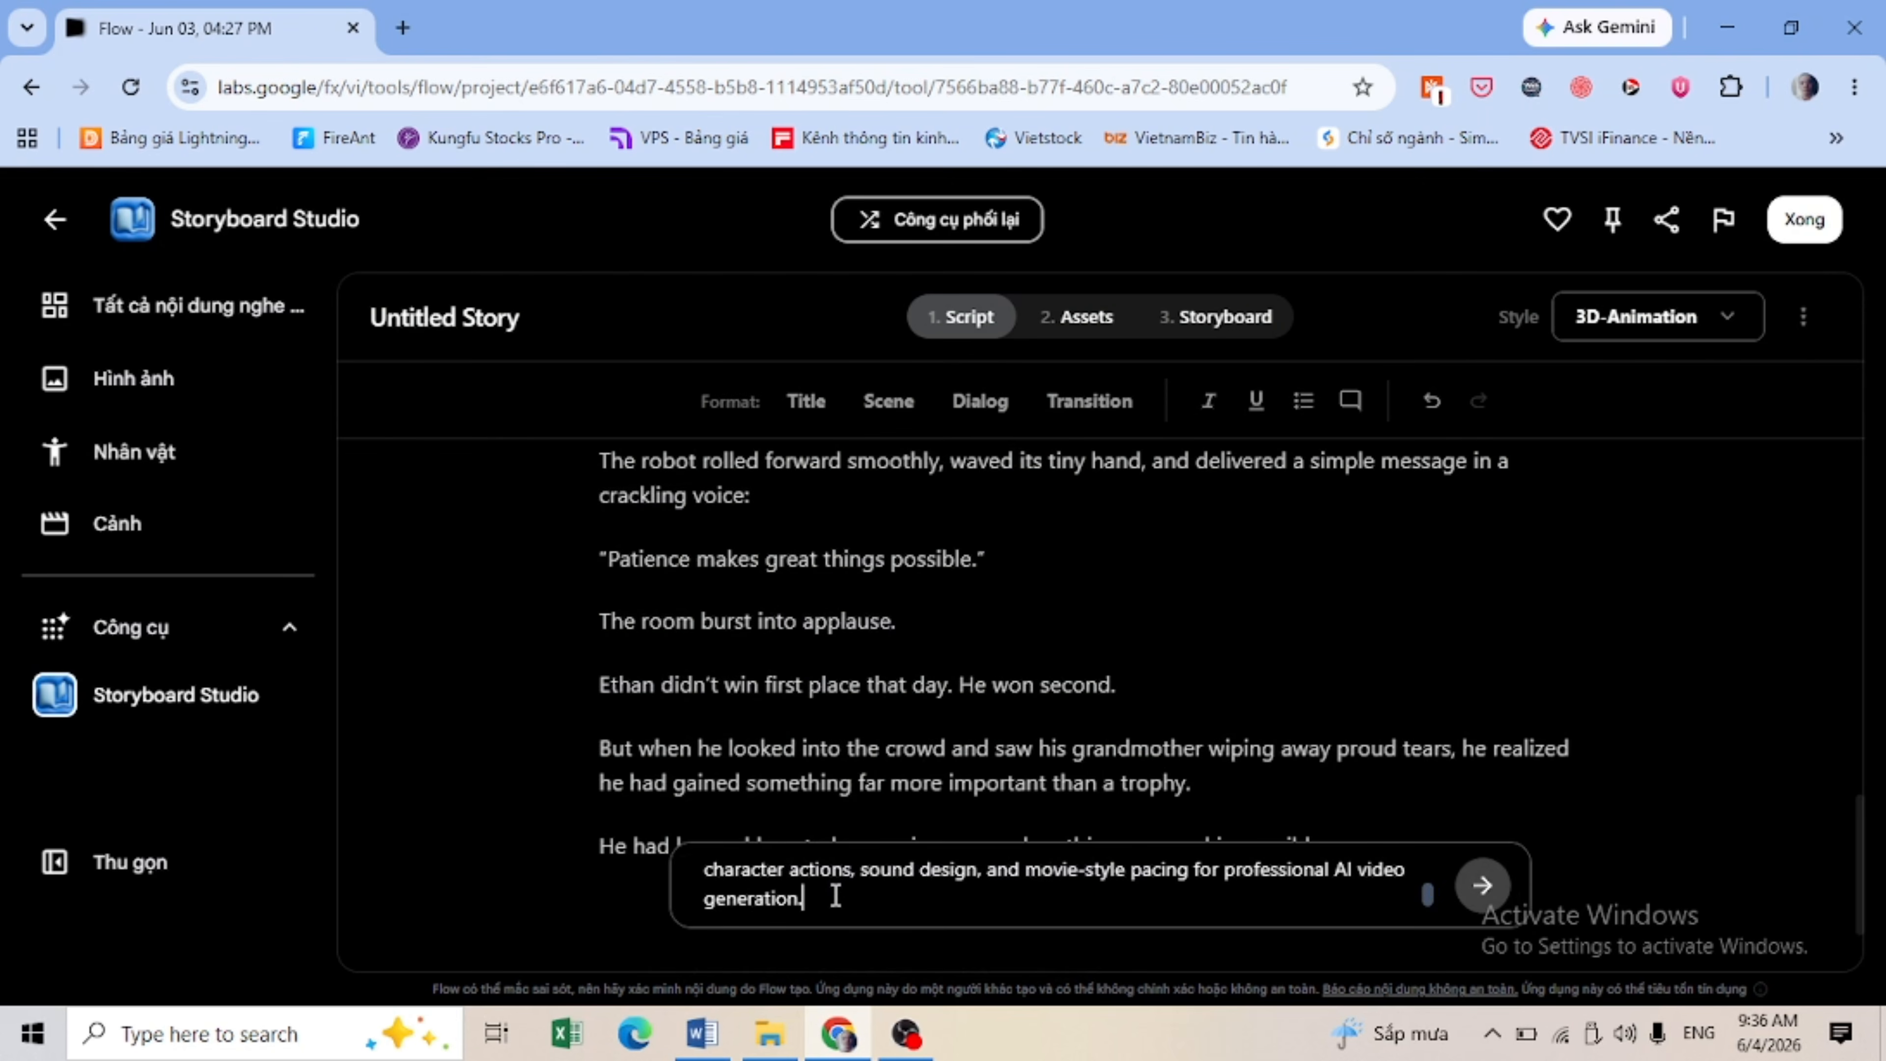
scroll(835, 895, up, 5)
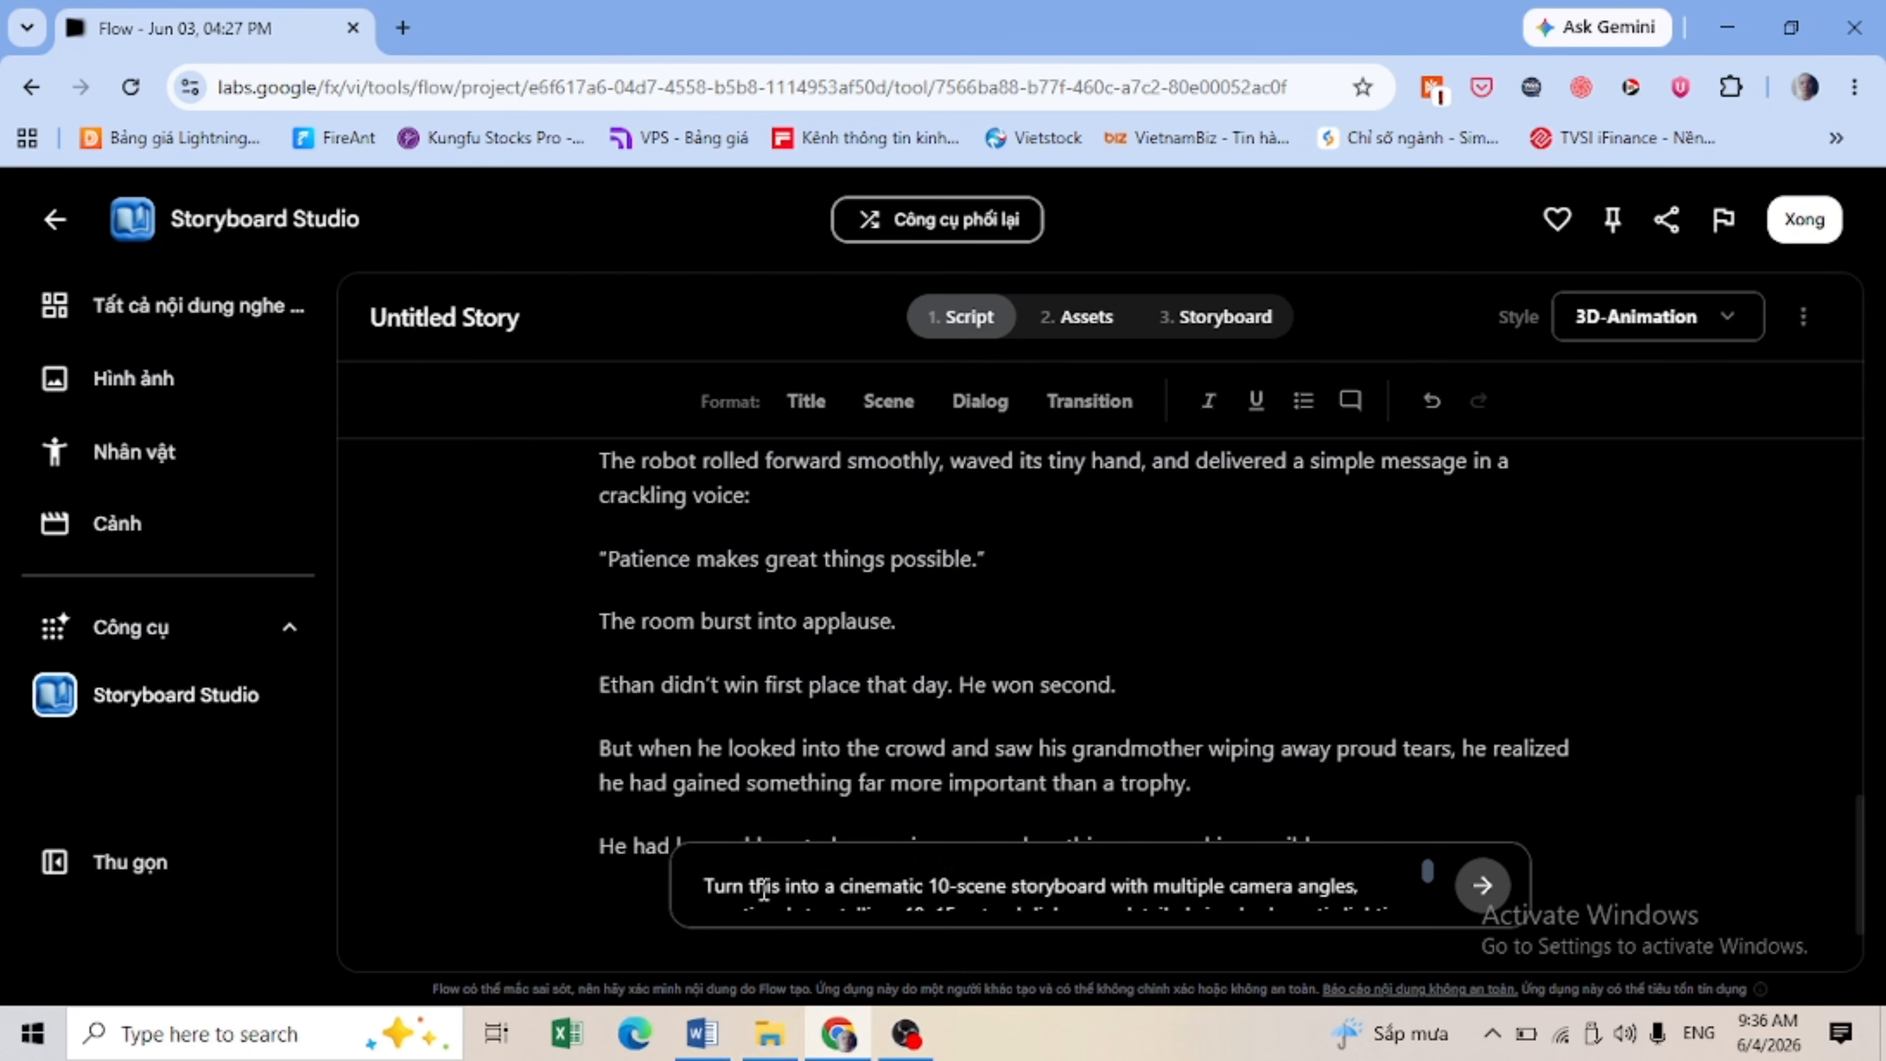
key(ctrl+a)
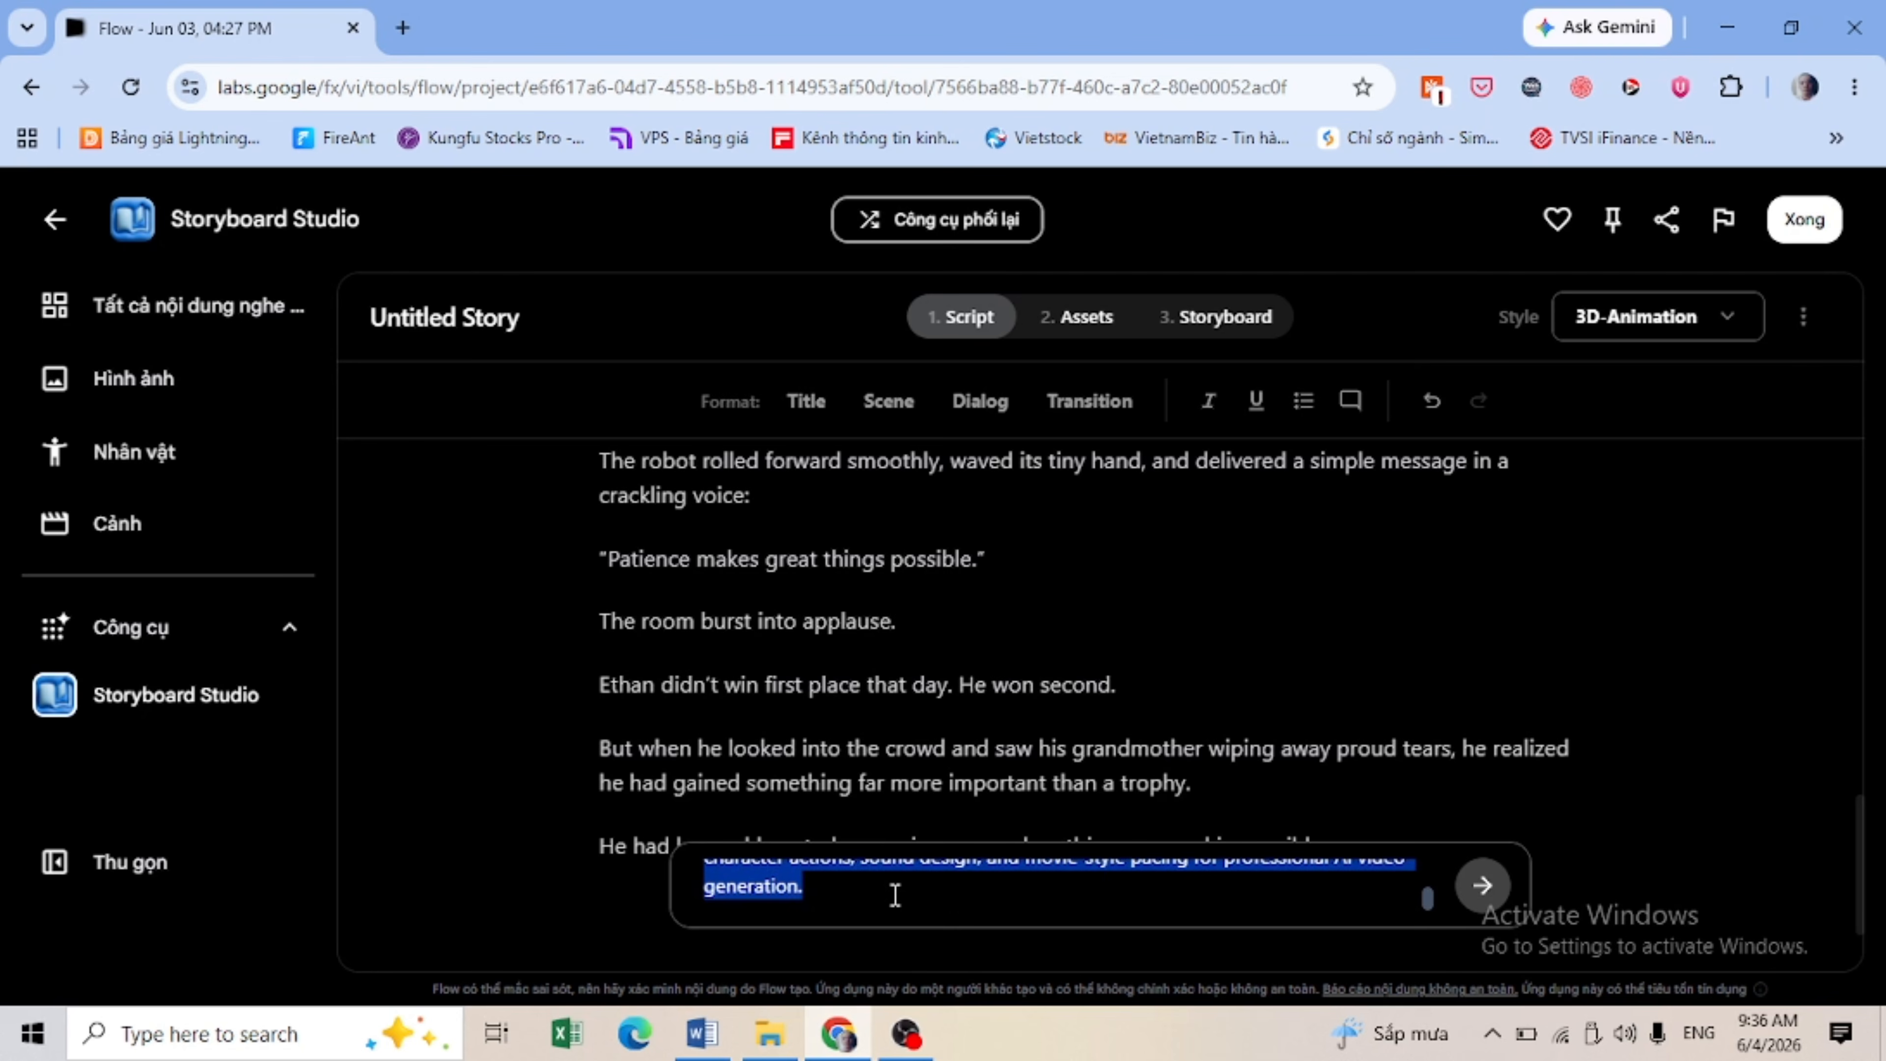
scroll(914, 891, up, 1)
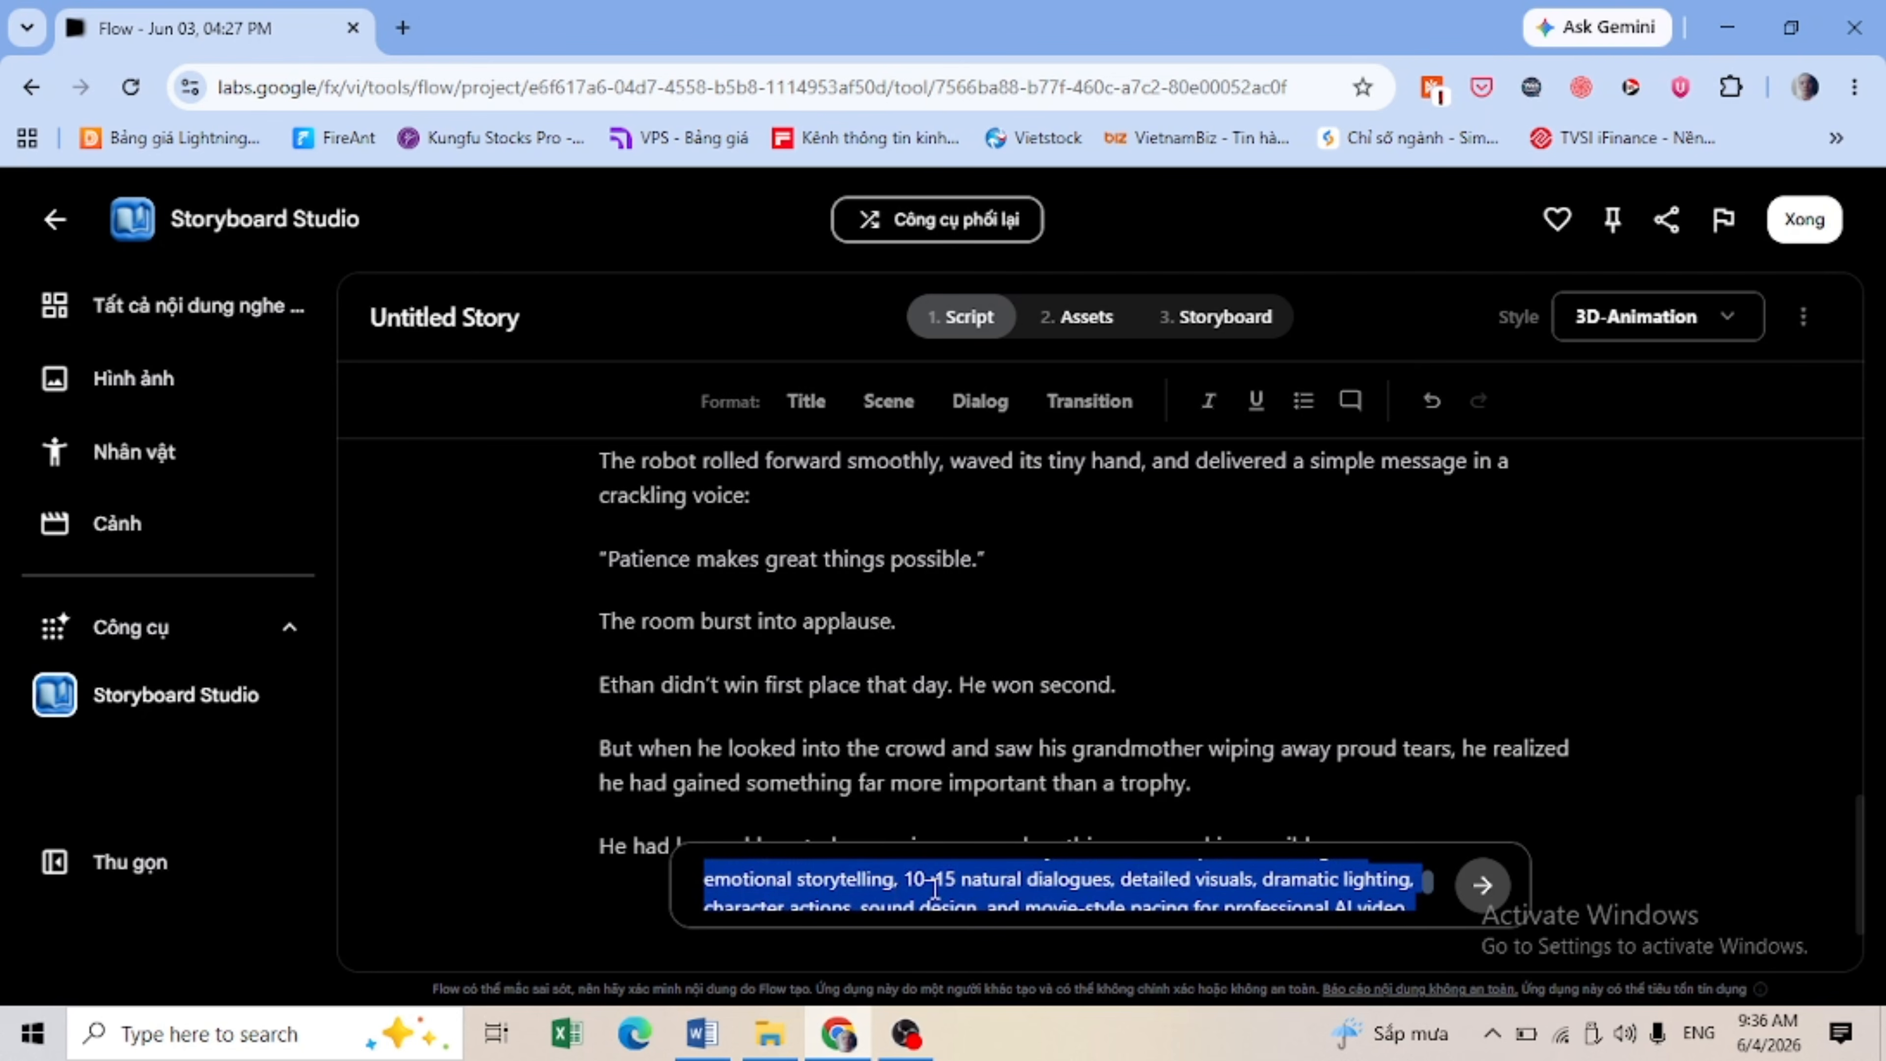
scroll(934, 887, up, 1)
scroll(937, 888, down, 3)
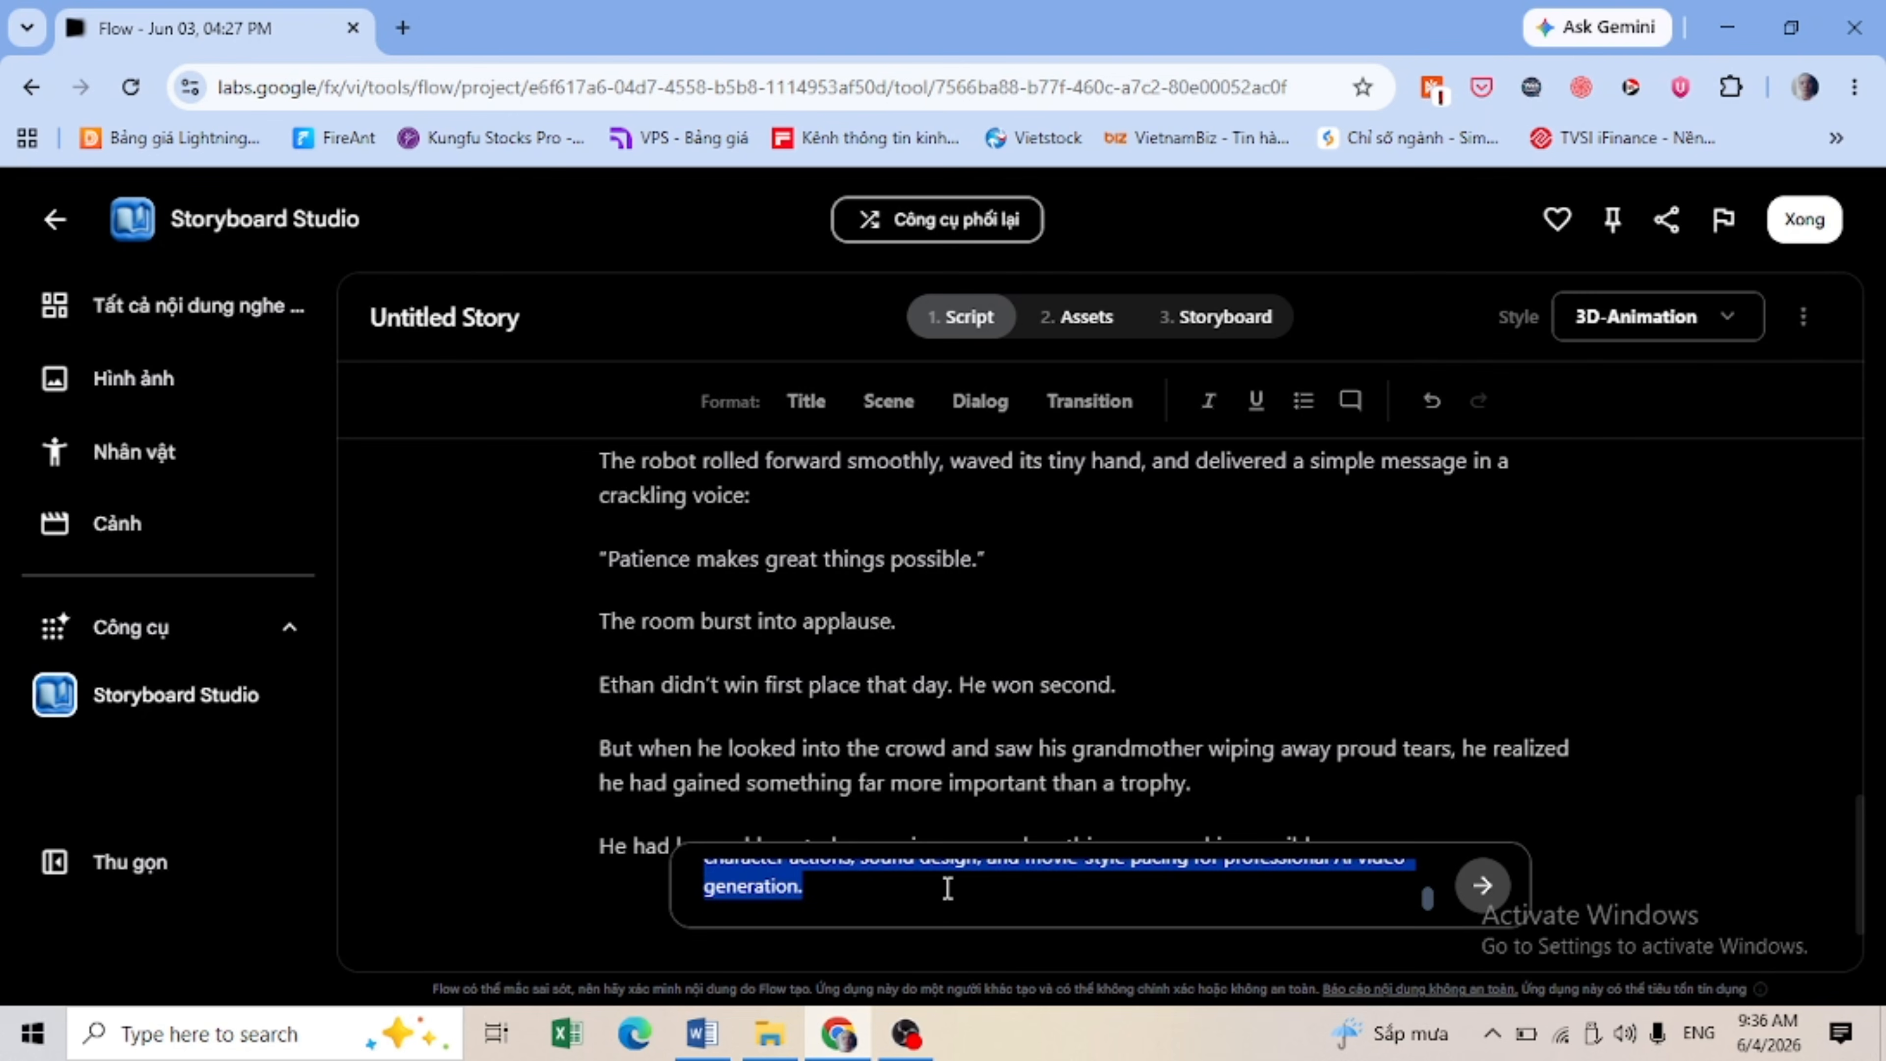
scroll(948, 889, up, 3)
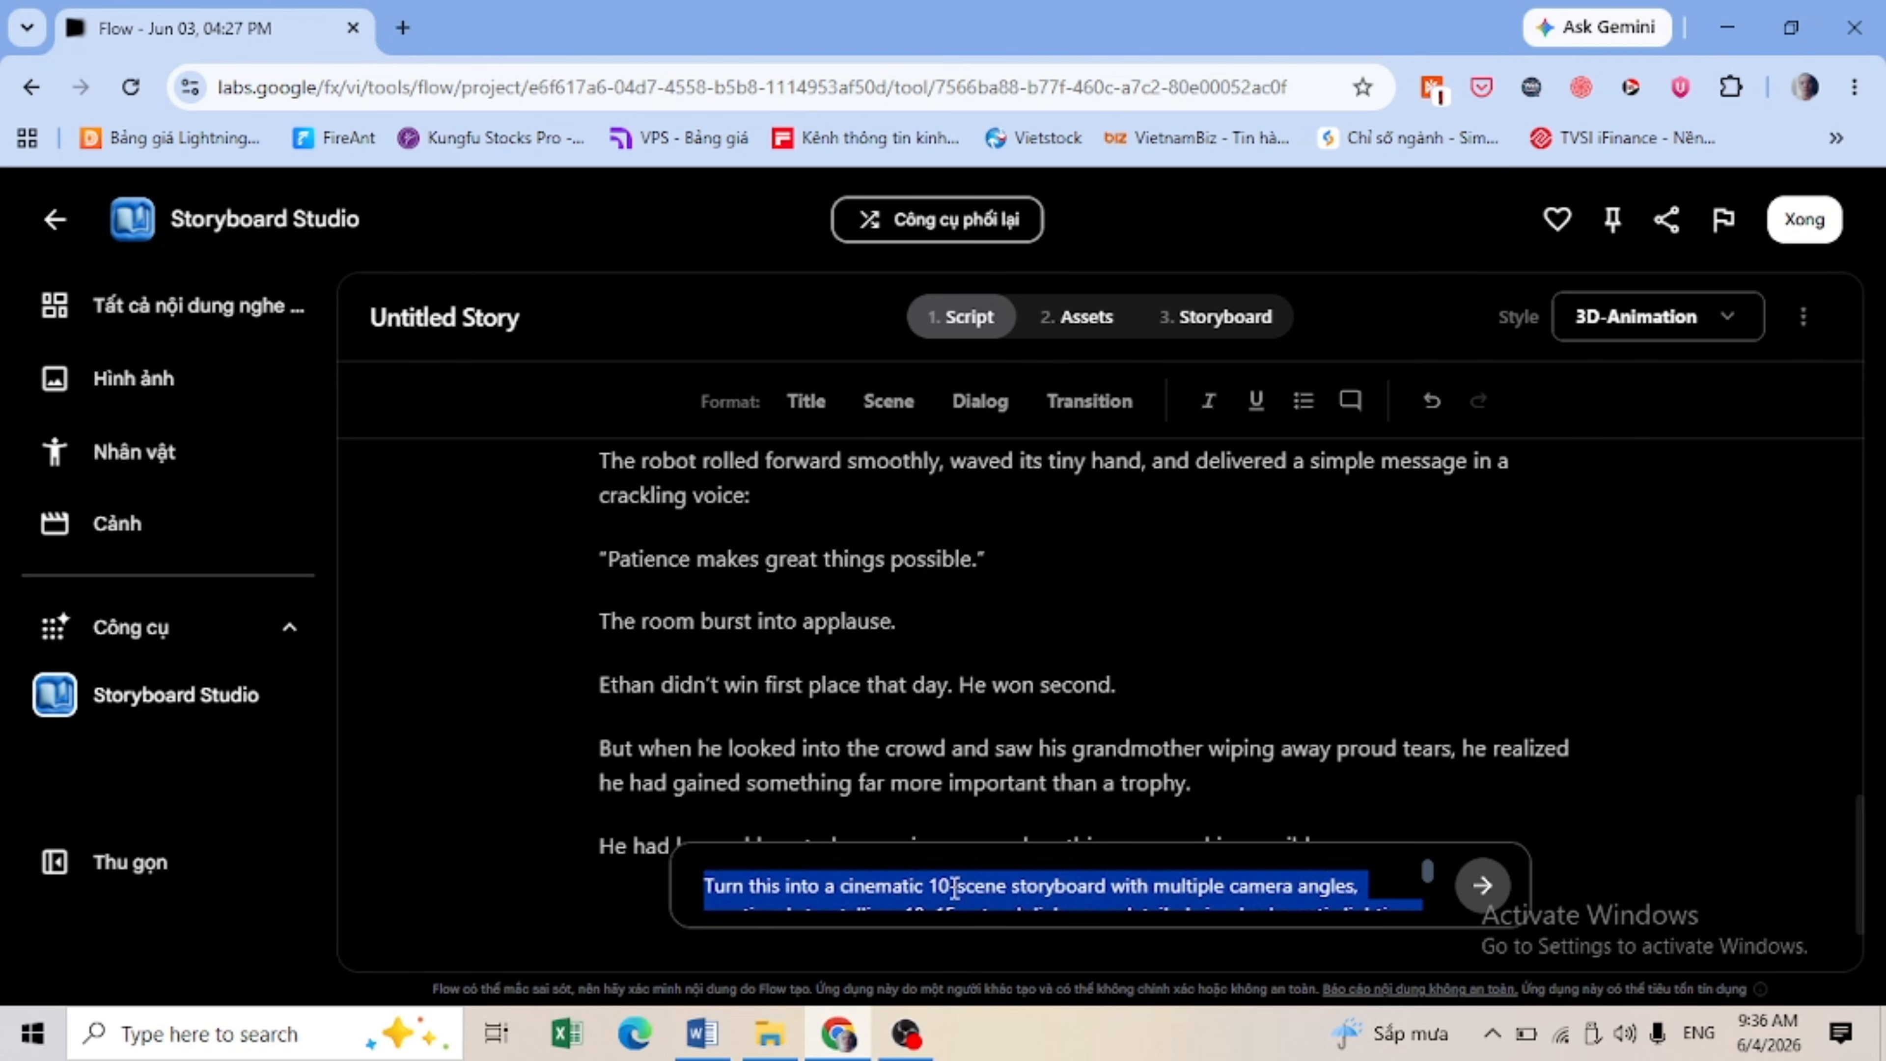
scroll(1081, 888, down, 2)
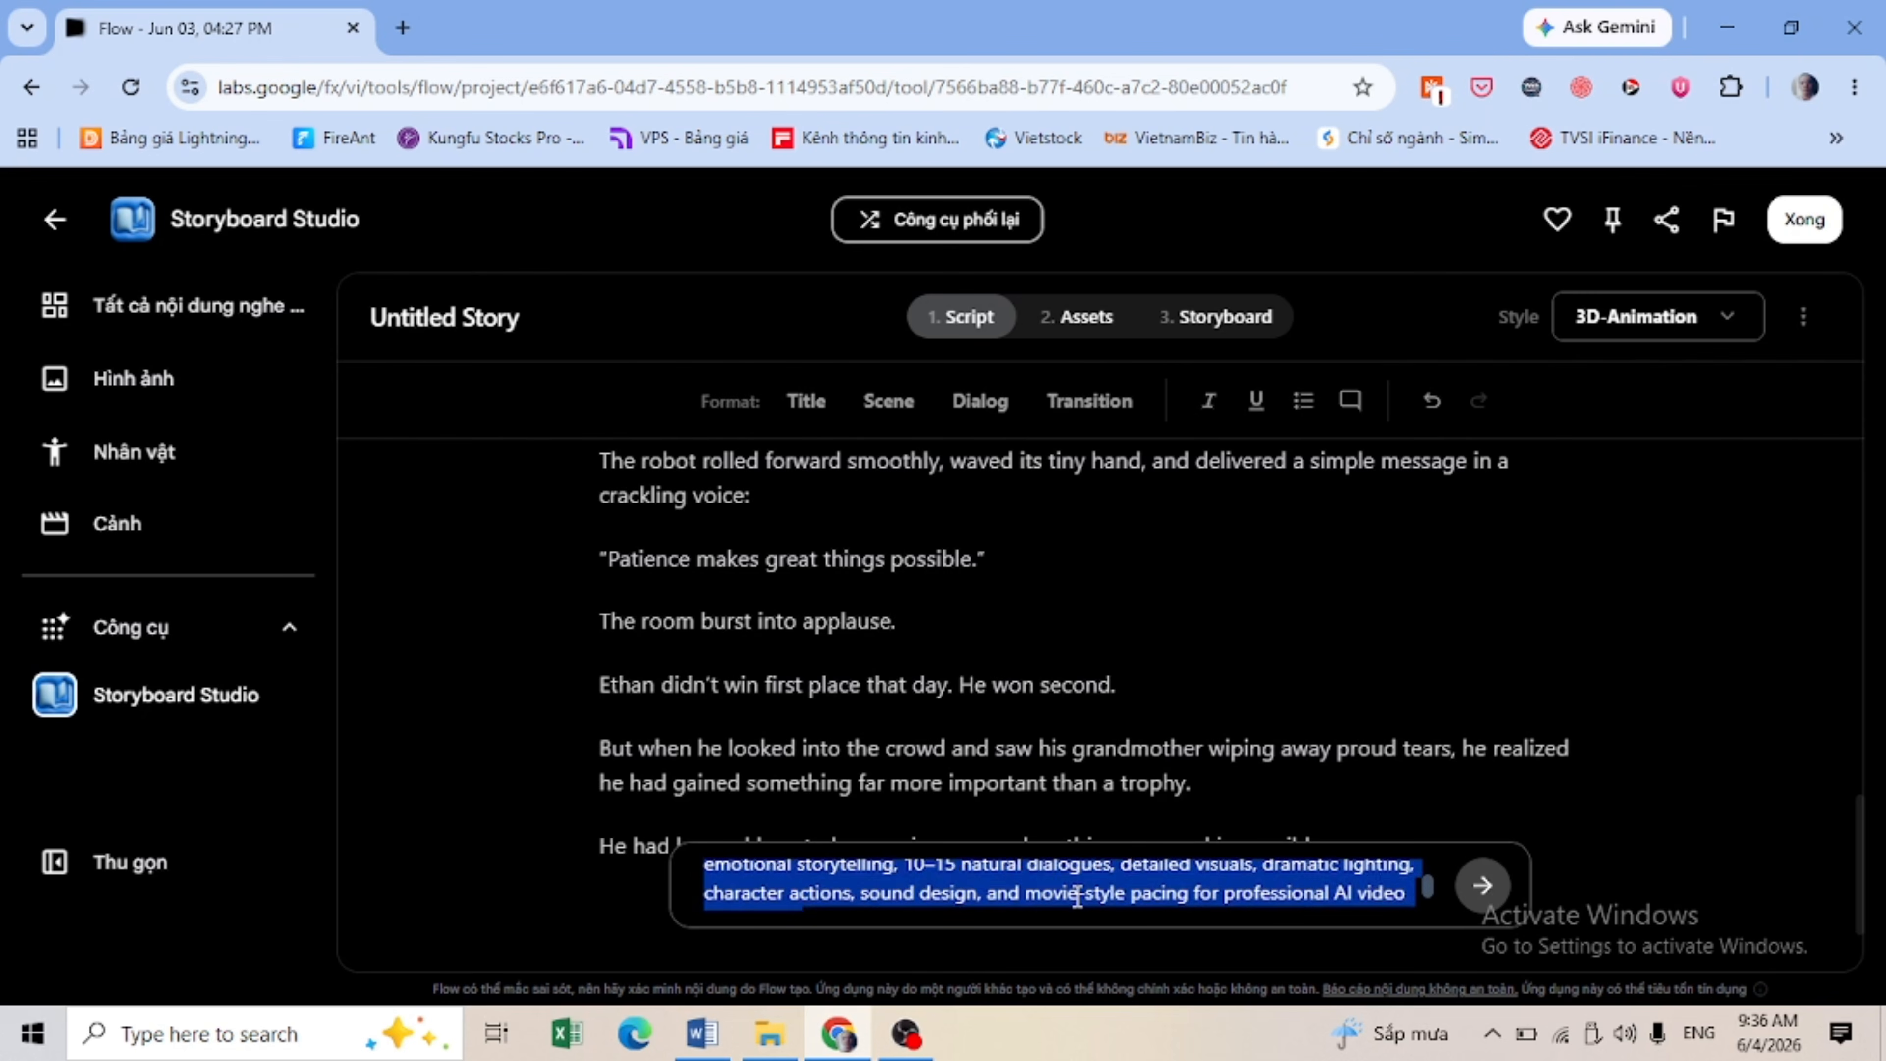
scroll(1078, 895, down, 1)
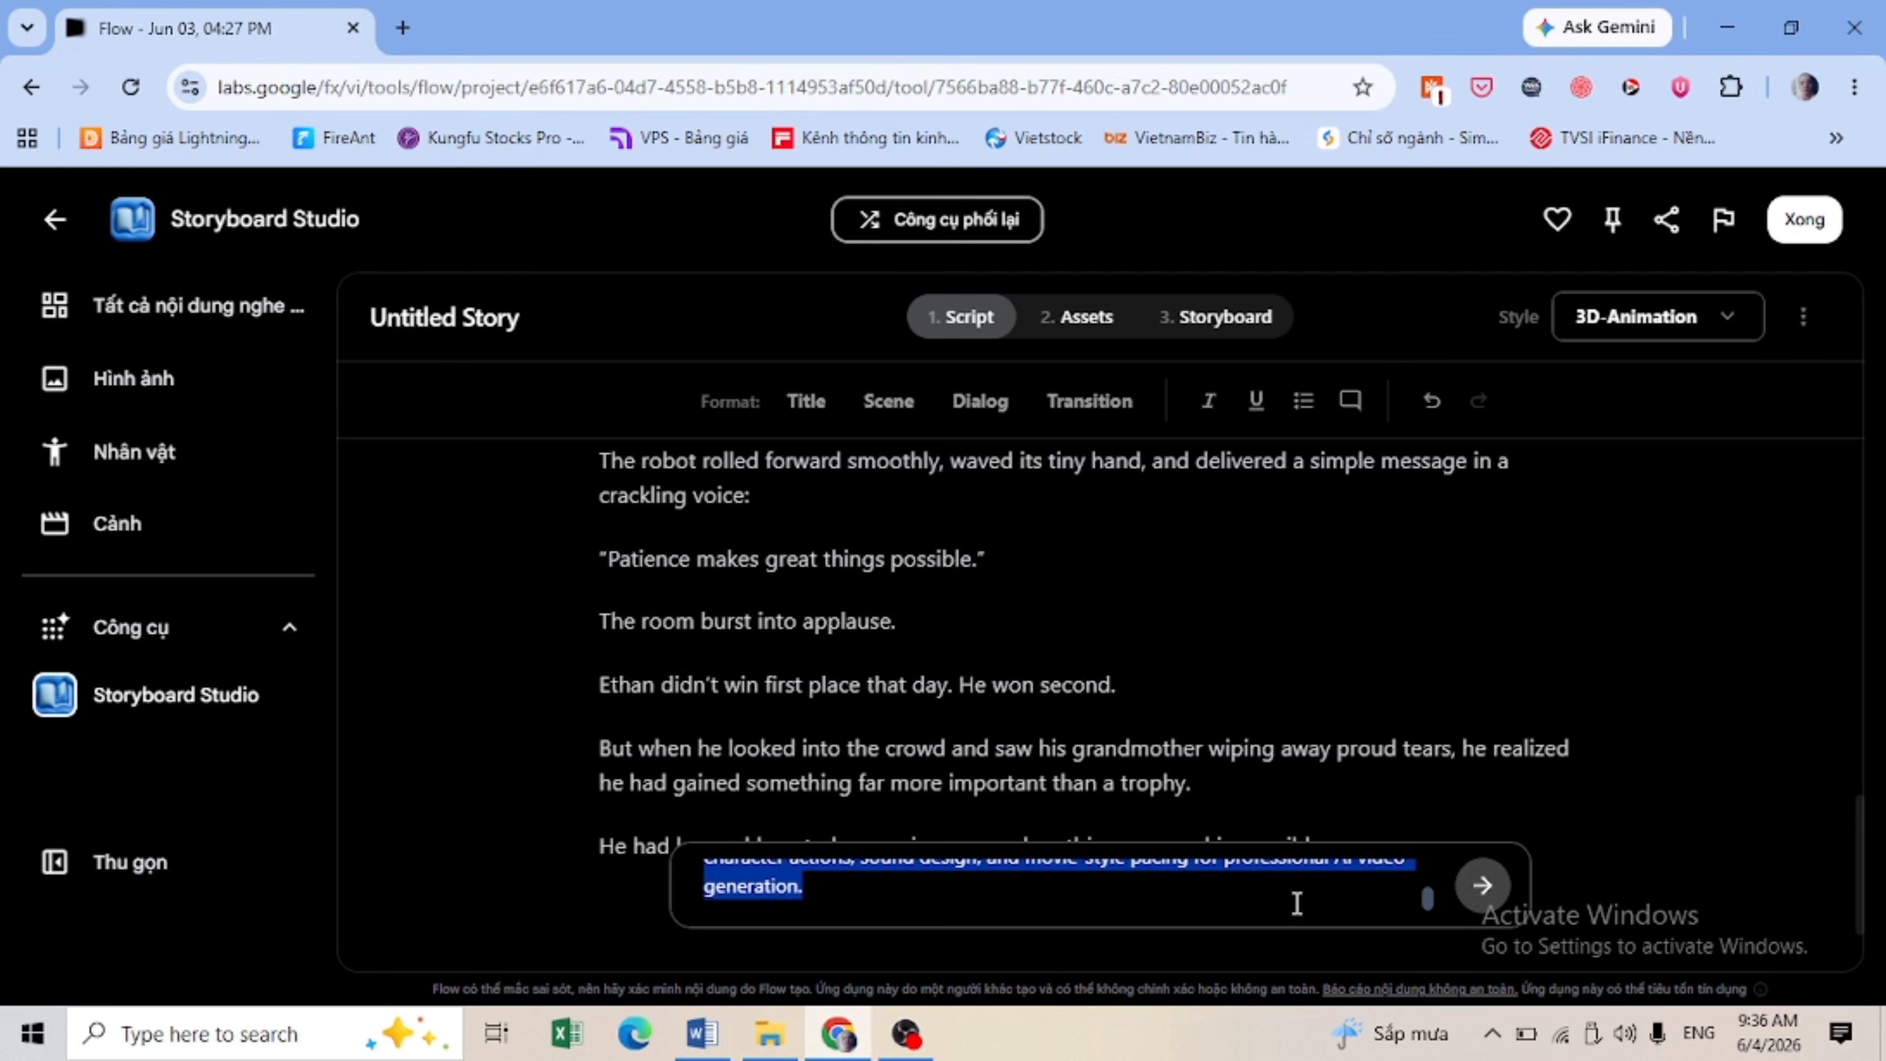
click(1479, 884)
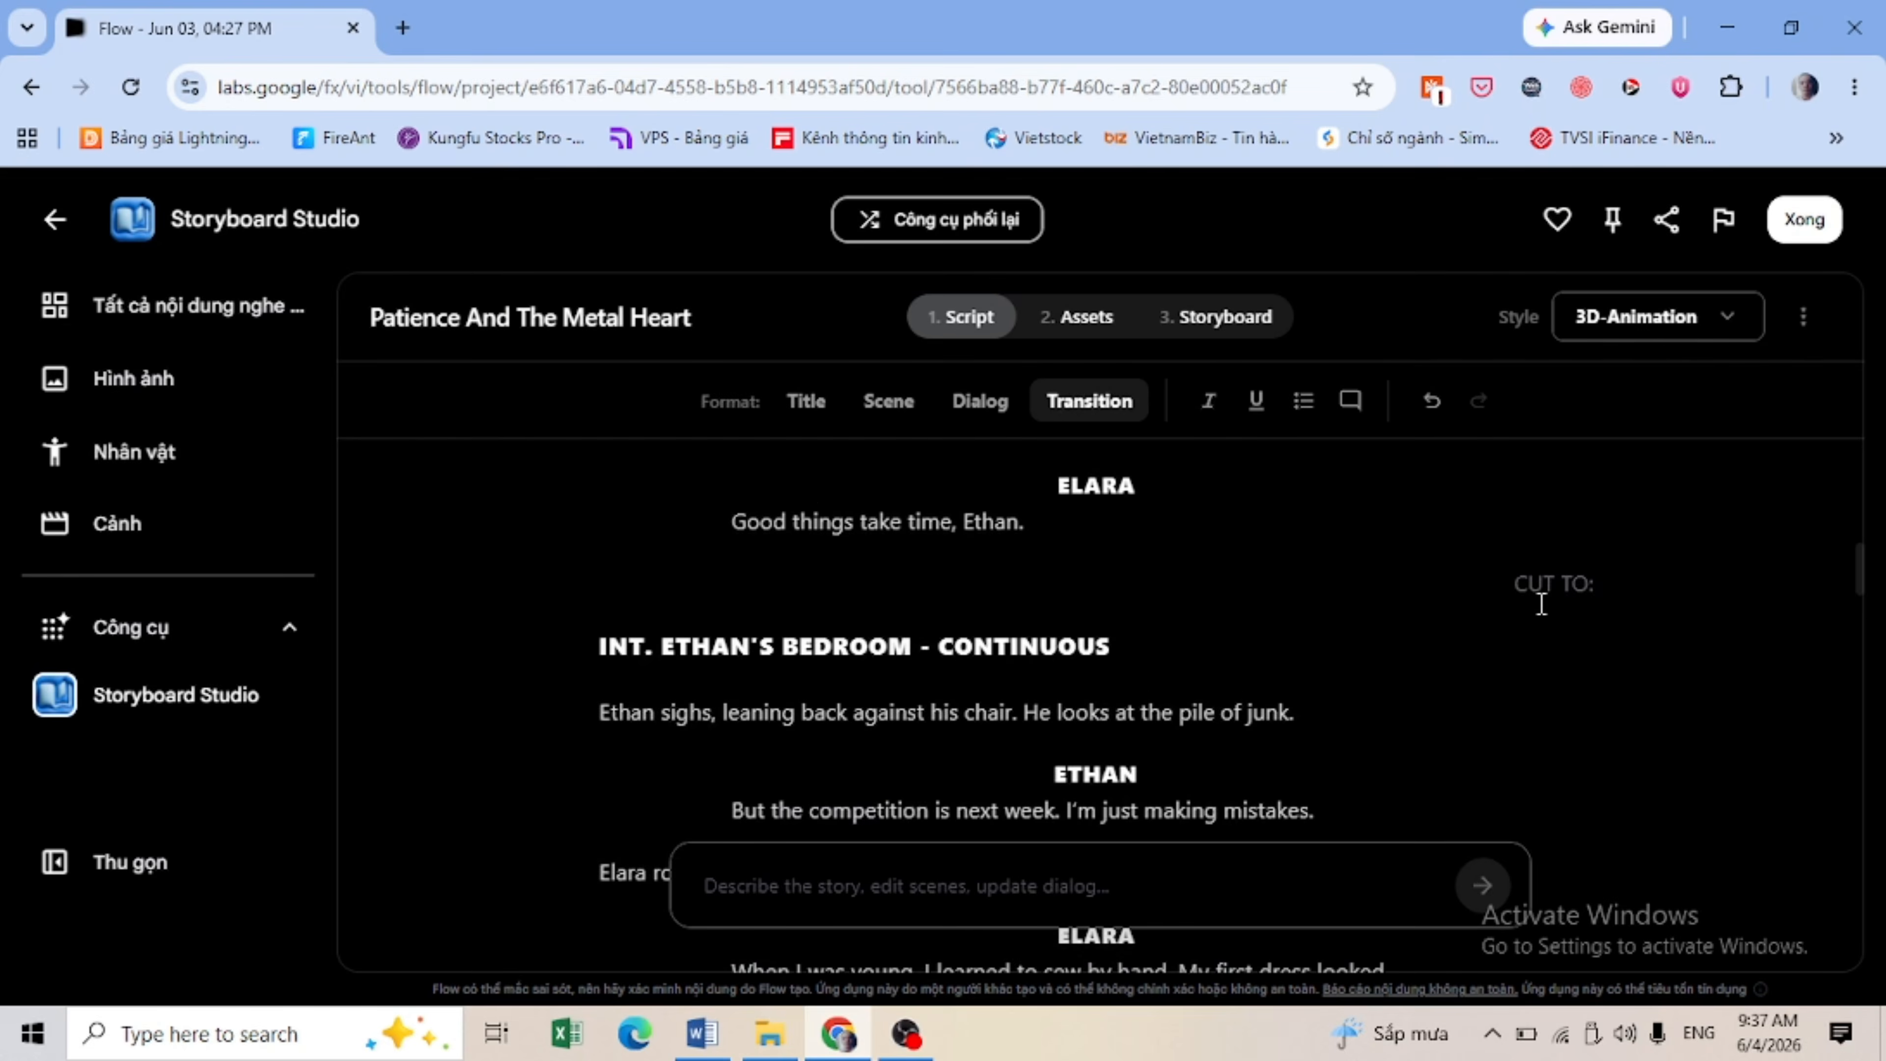
Step: Read through the generated script "Patience And The Metal Heart" from its title through the bedroom scenes
scroll(1540, 603, up, 10)
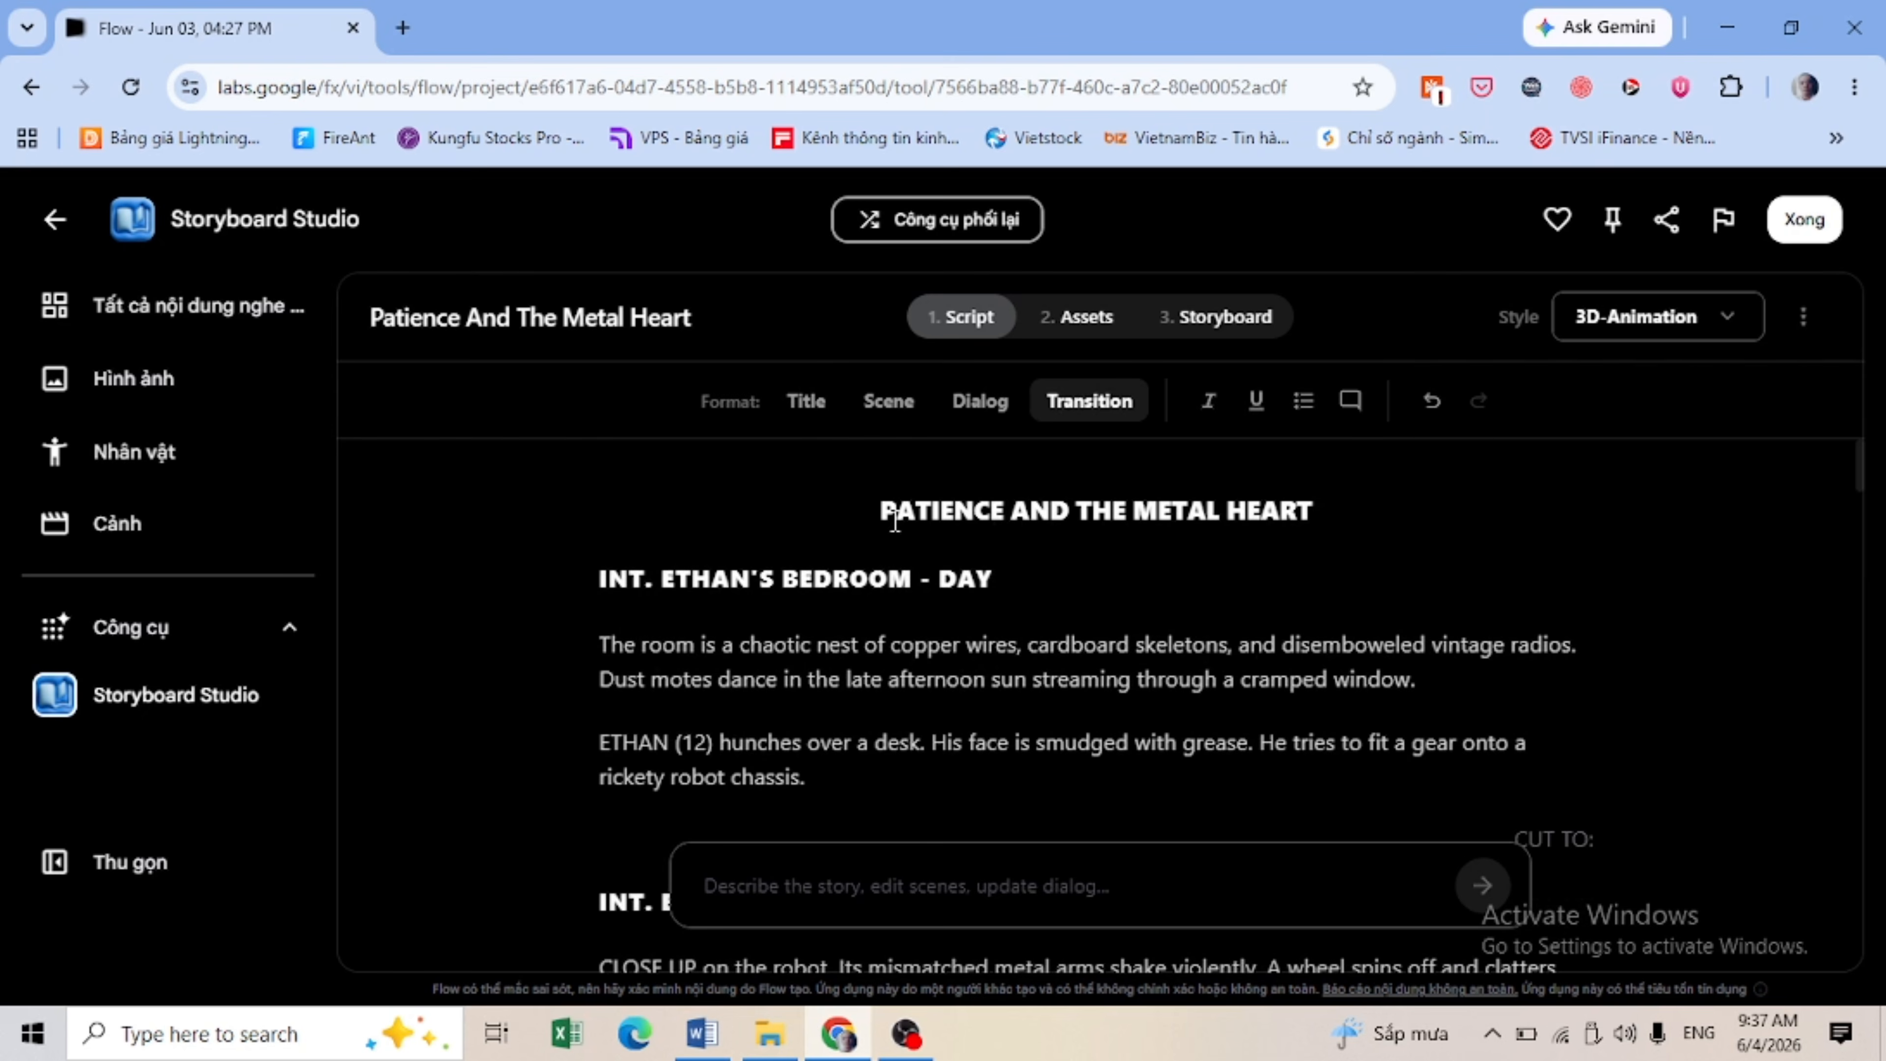
scroll(1421, 650, down, 4)
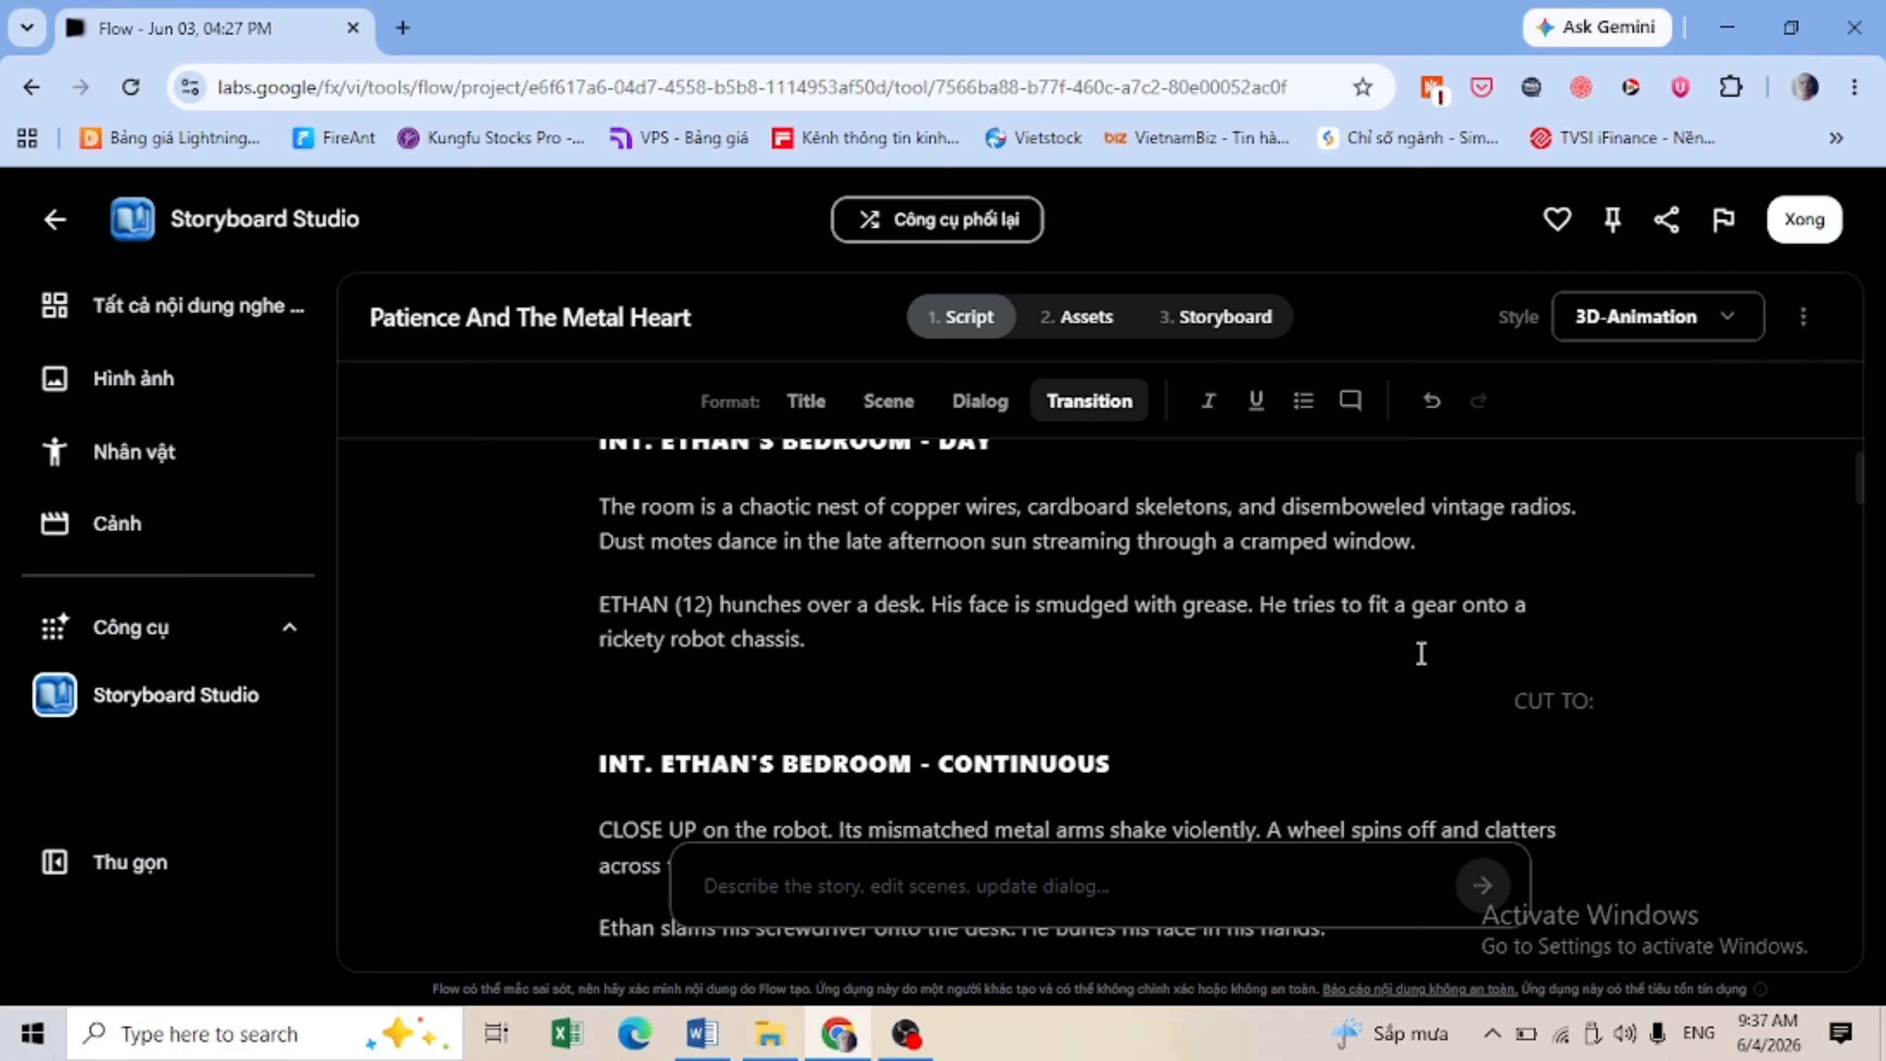
scroll(1420, 654, down, 4)
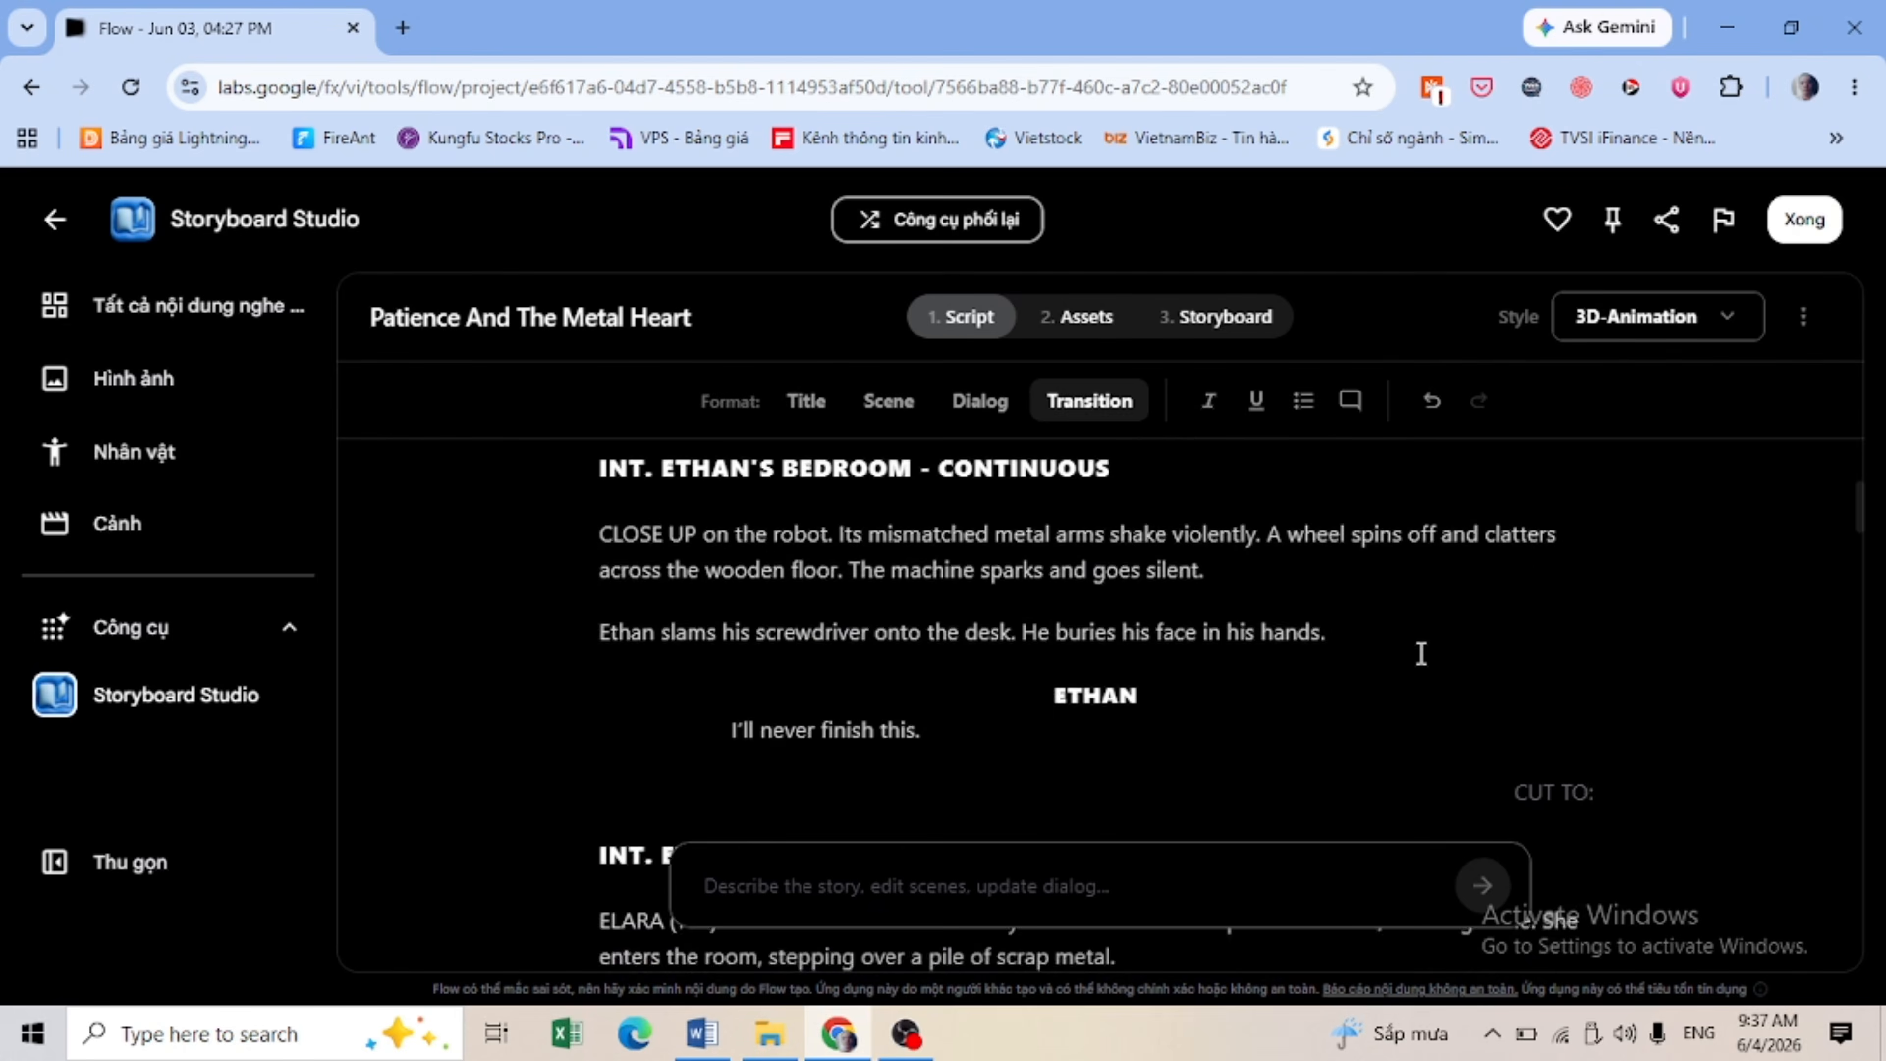
scroll(1420, 653, down, 4)
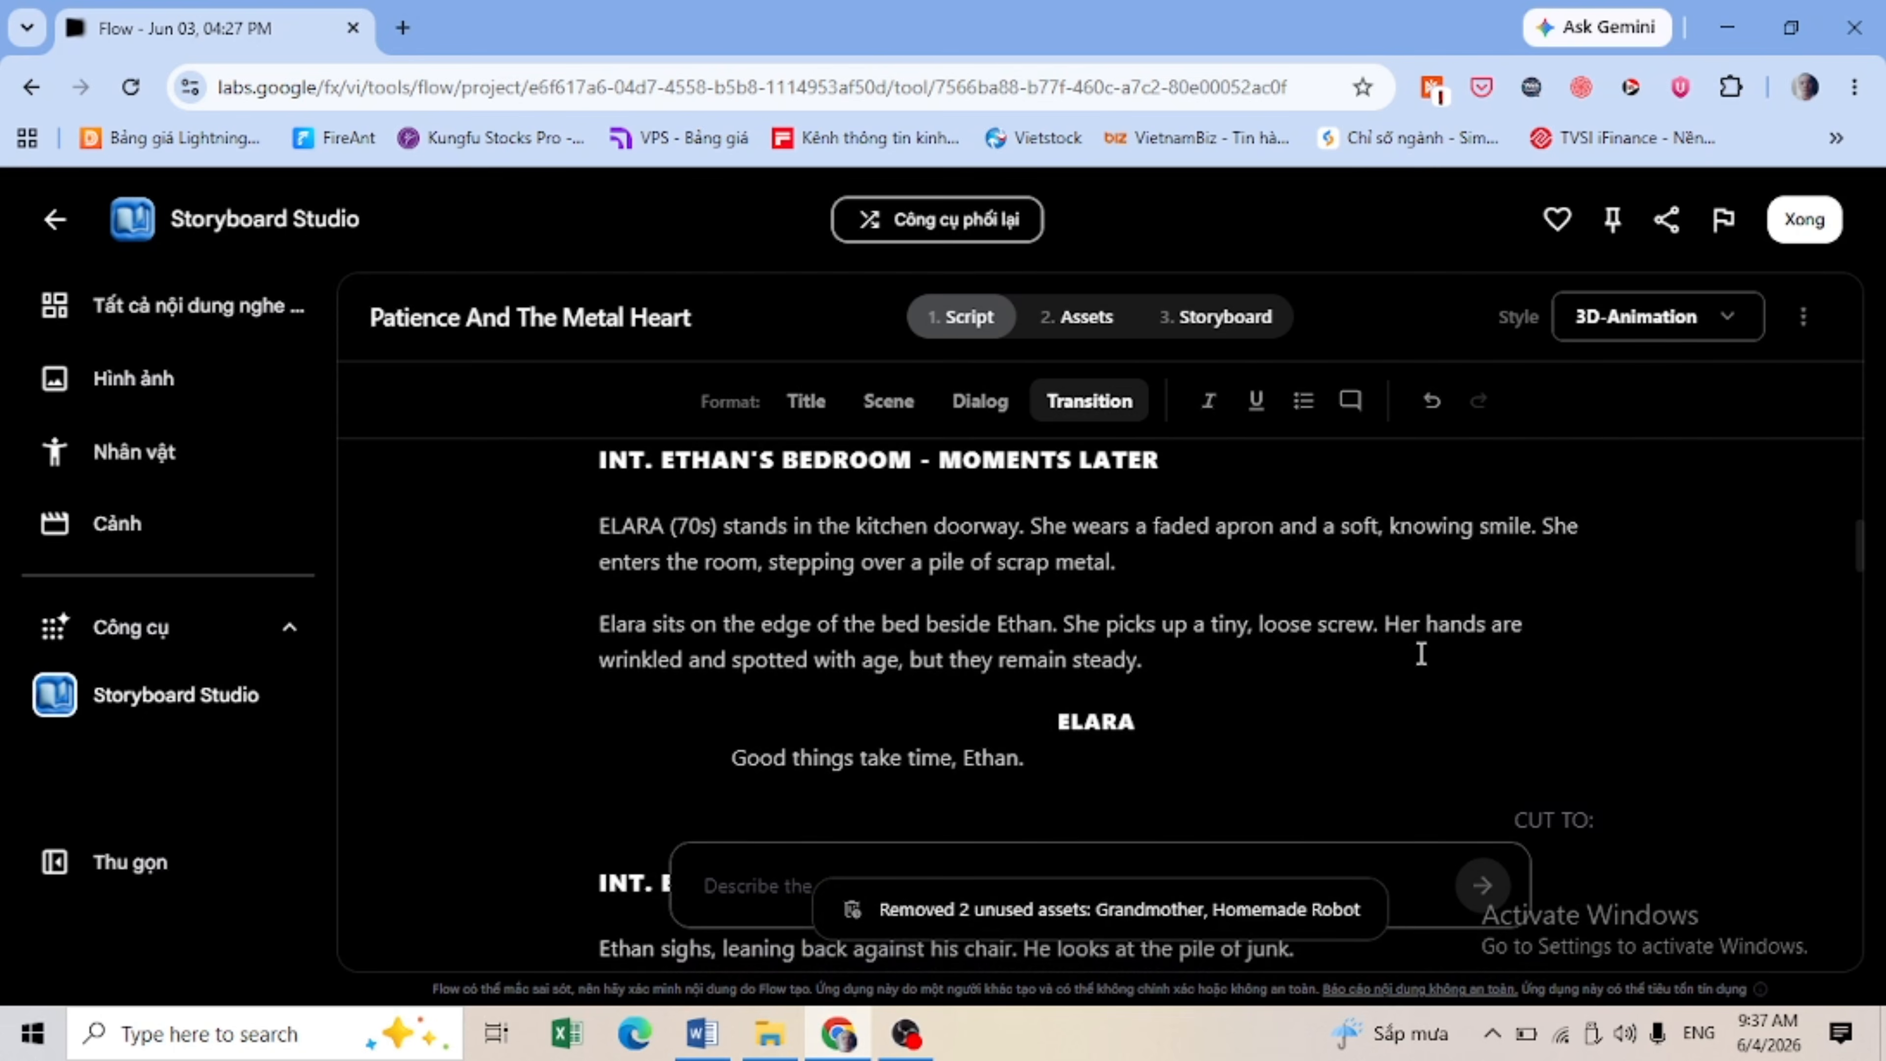
scroll(1420, 653, down, 2)
scroll(1420, 653, down, 4)
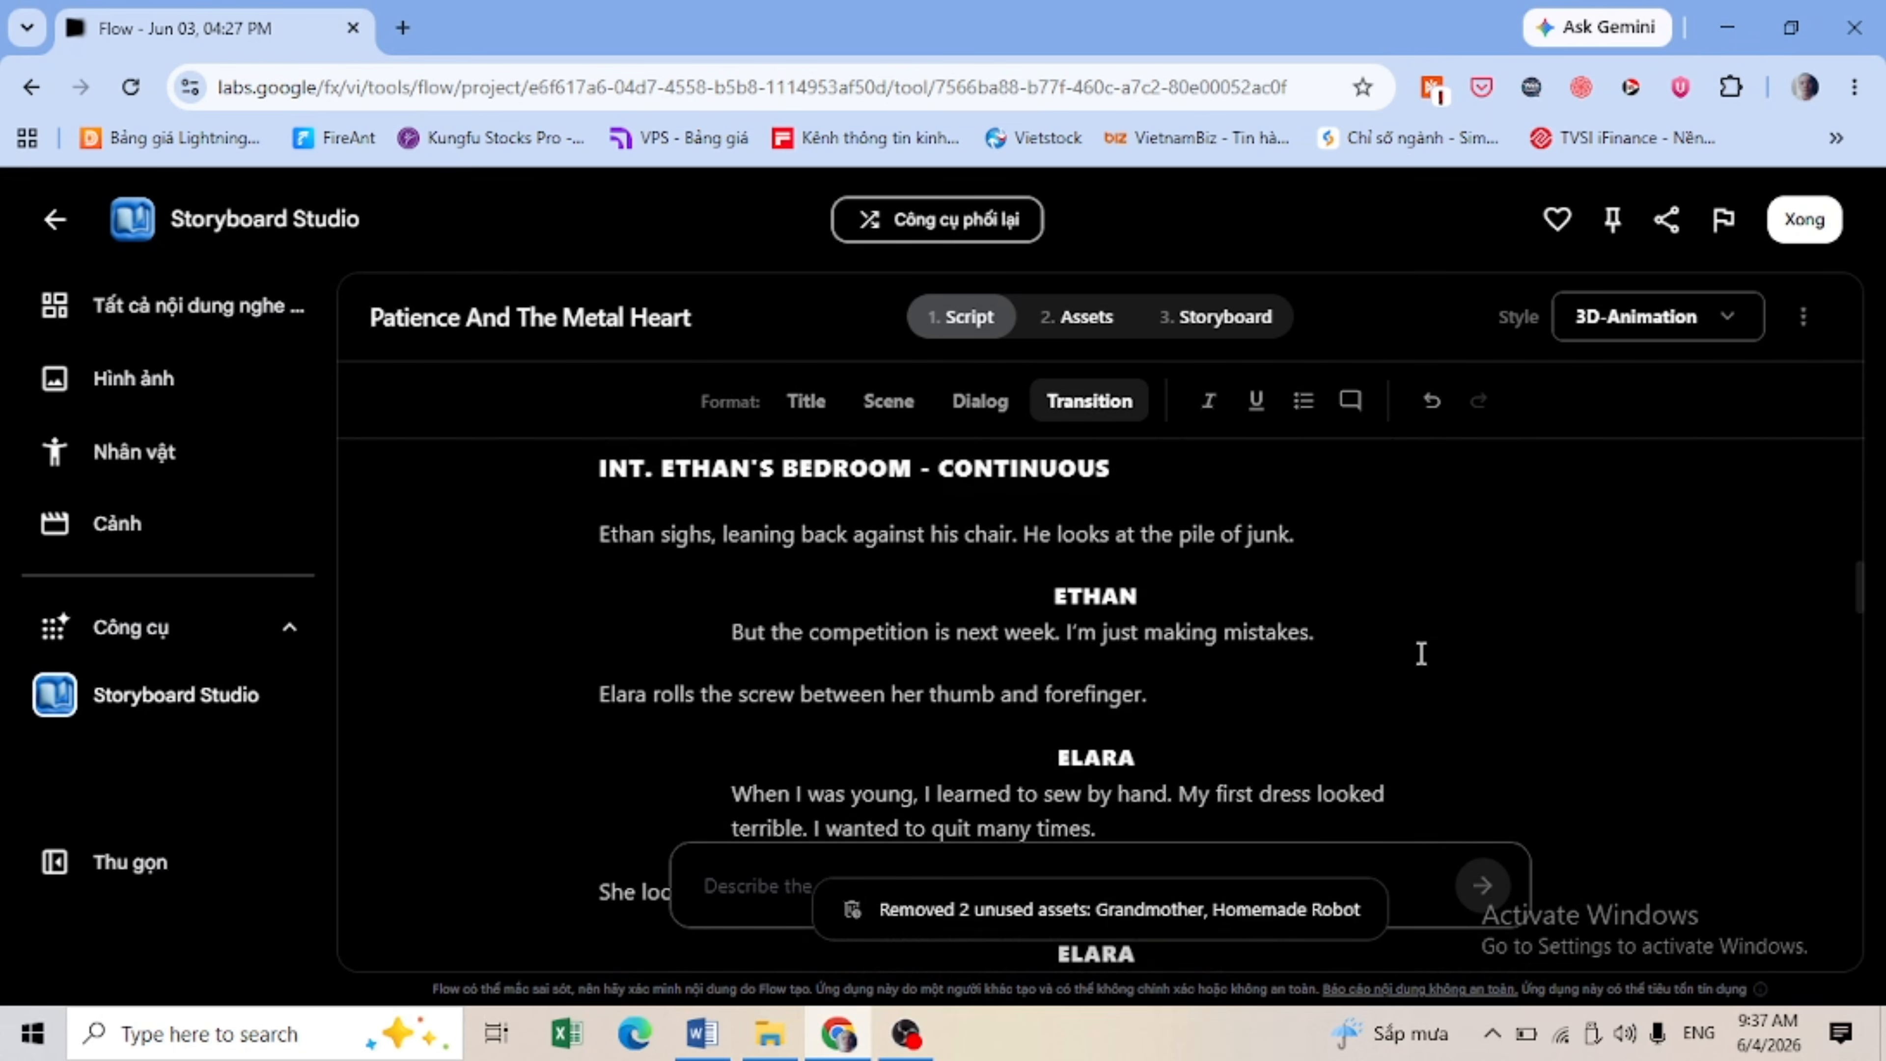
scroll(1420, 653, down, 4)
scroll(1420, 653, down, 6)
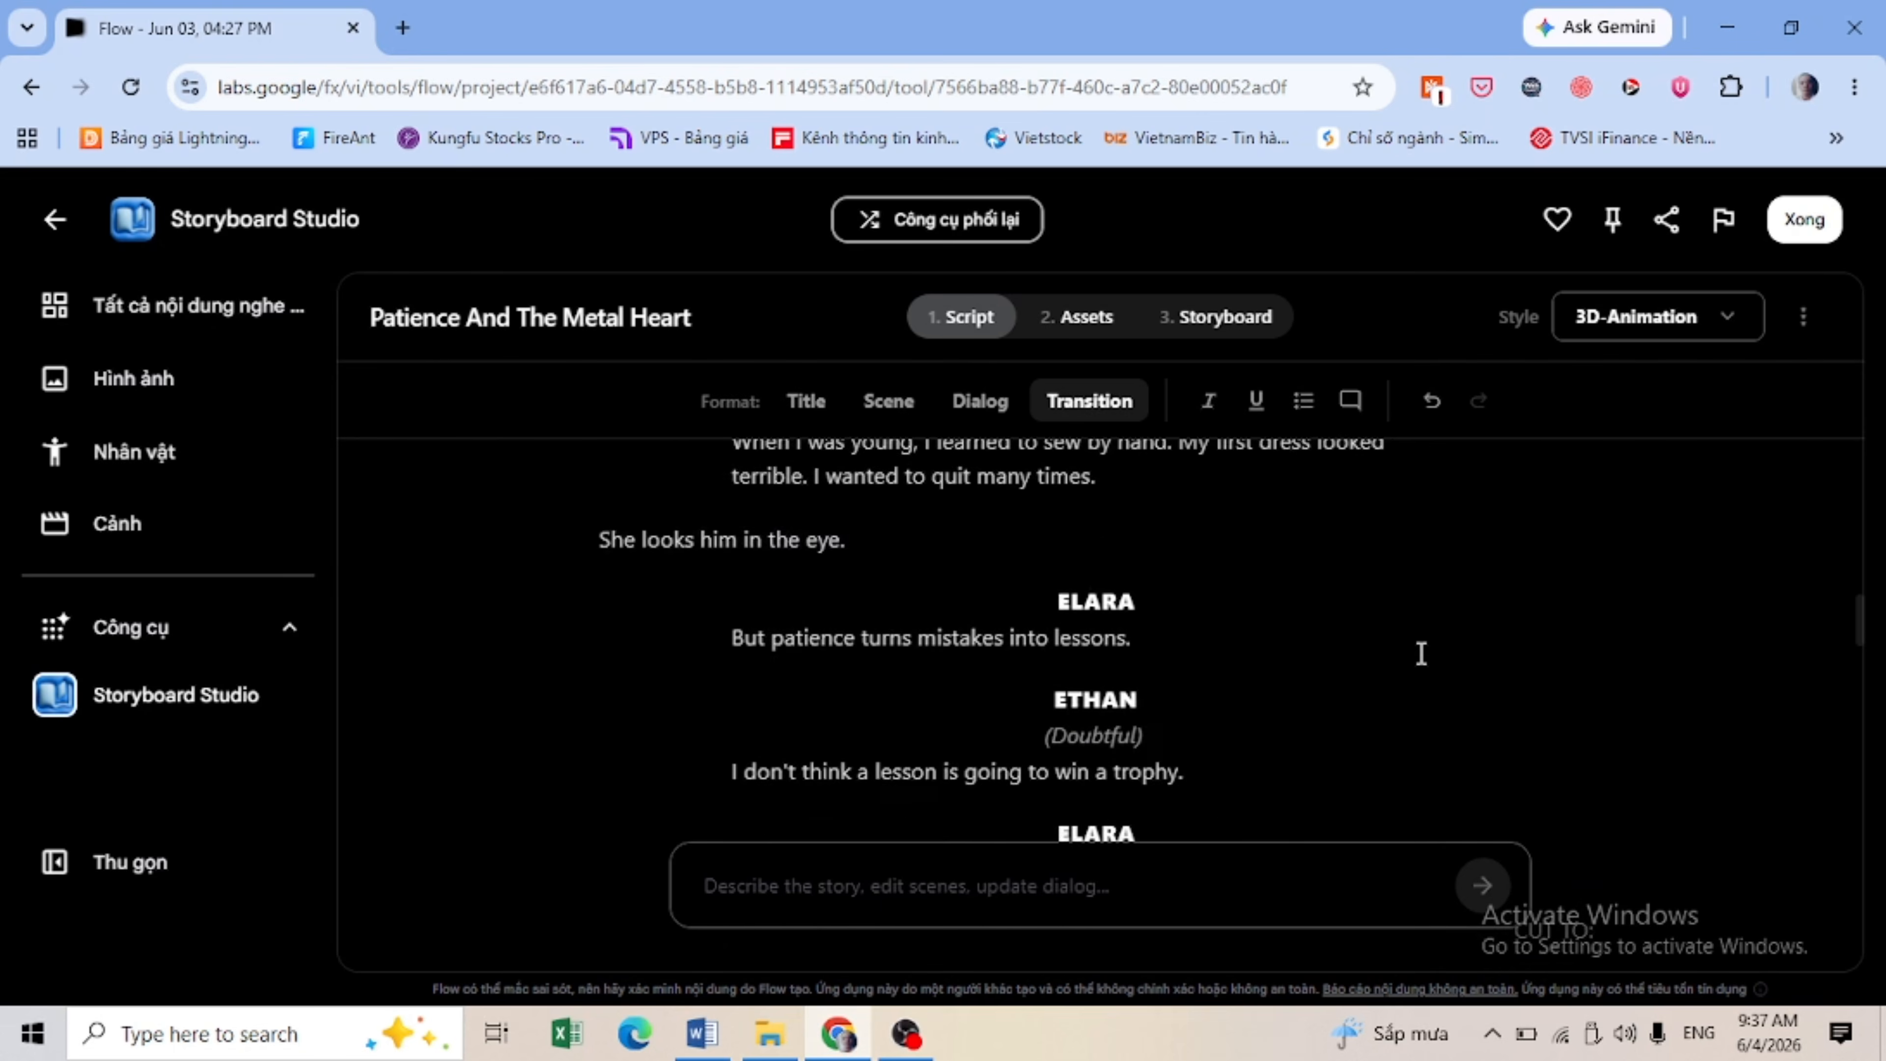
scroll(1420, 653, down, 6)
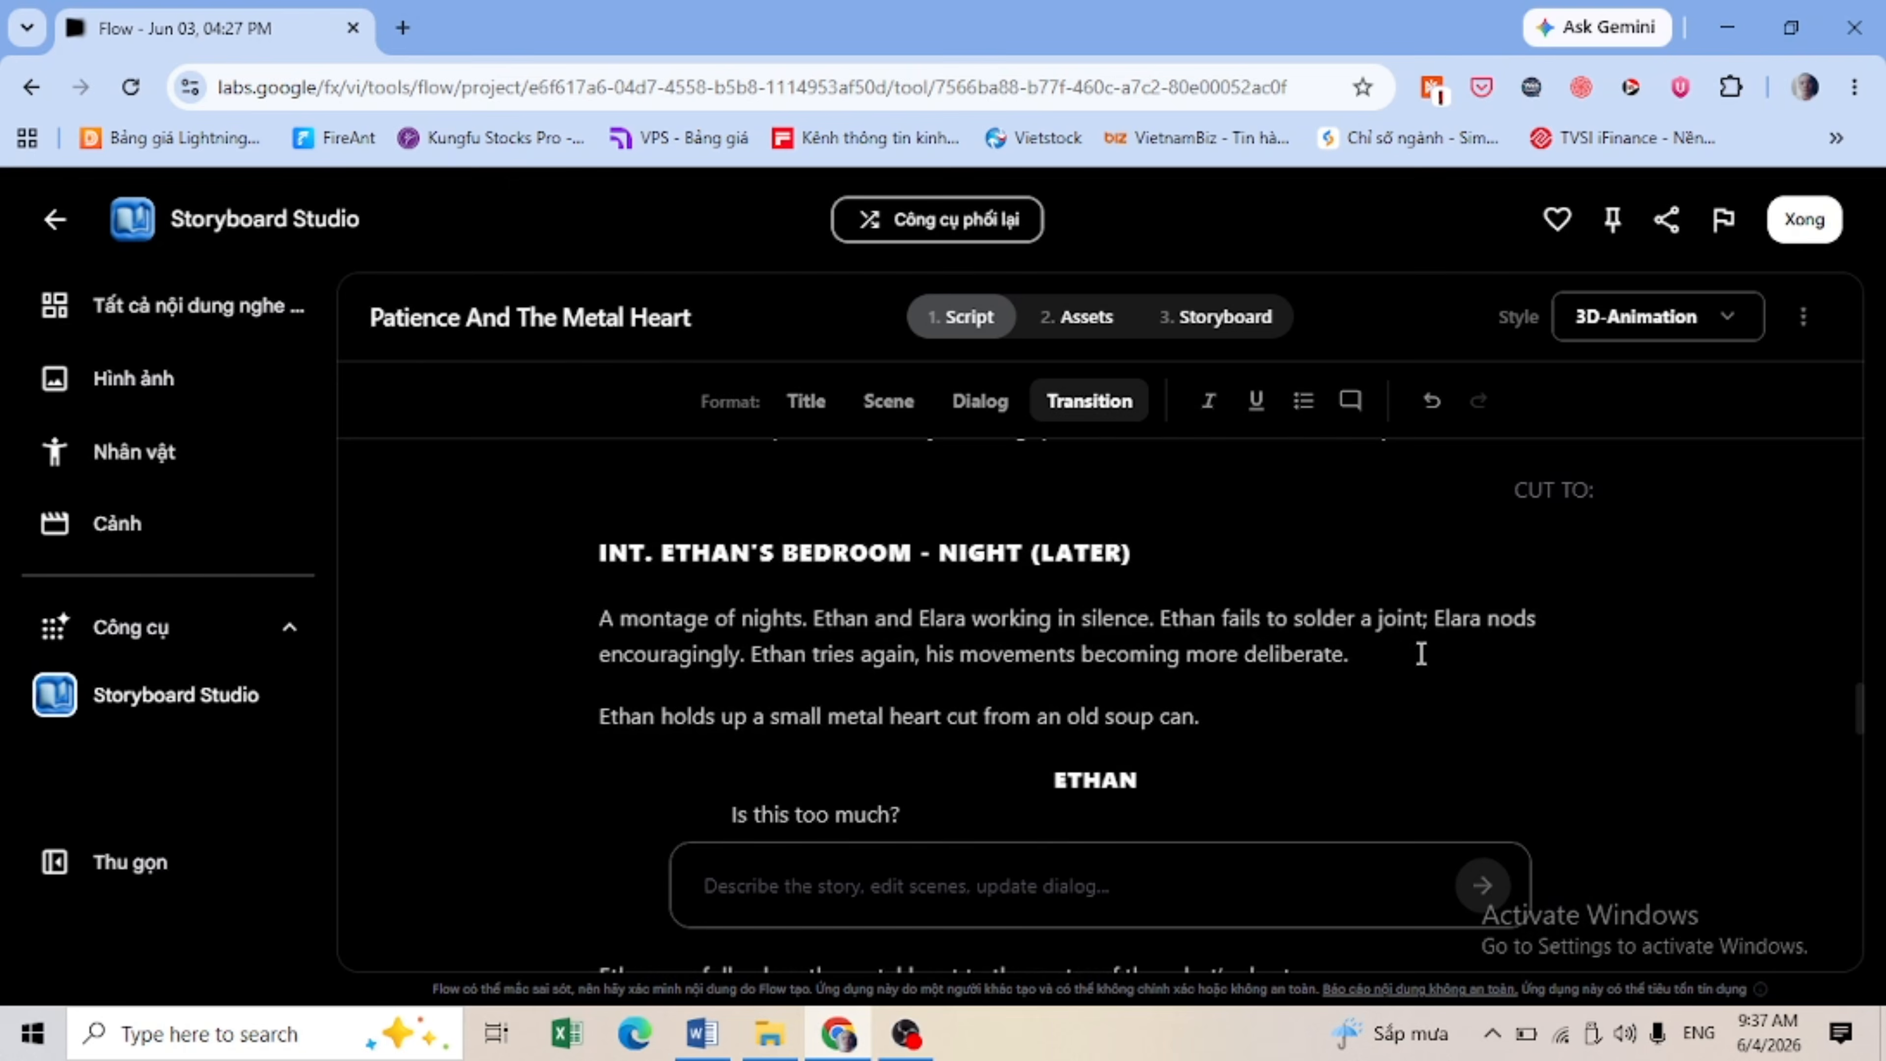
scroll(1420, 653, down, 8)
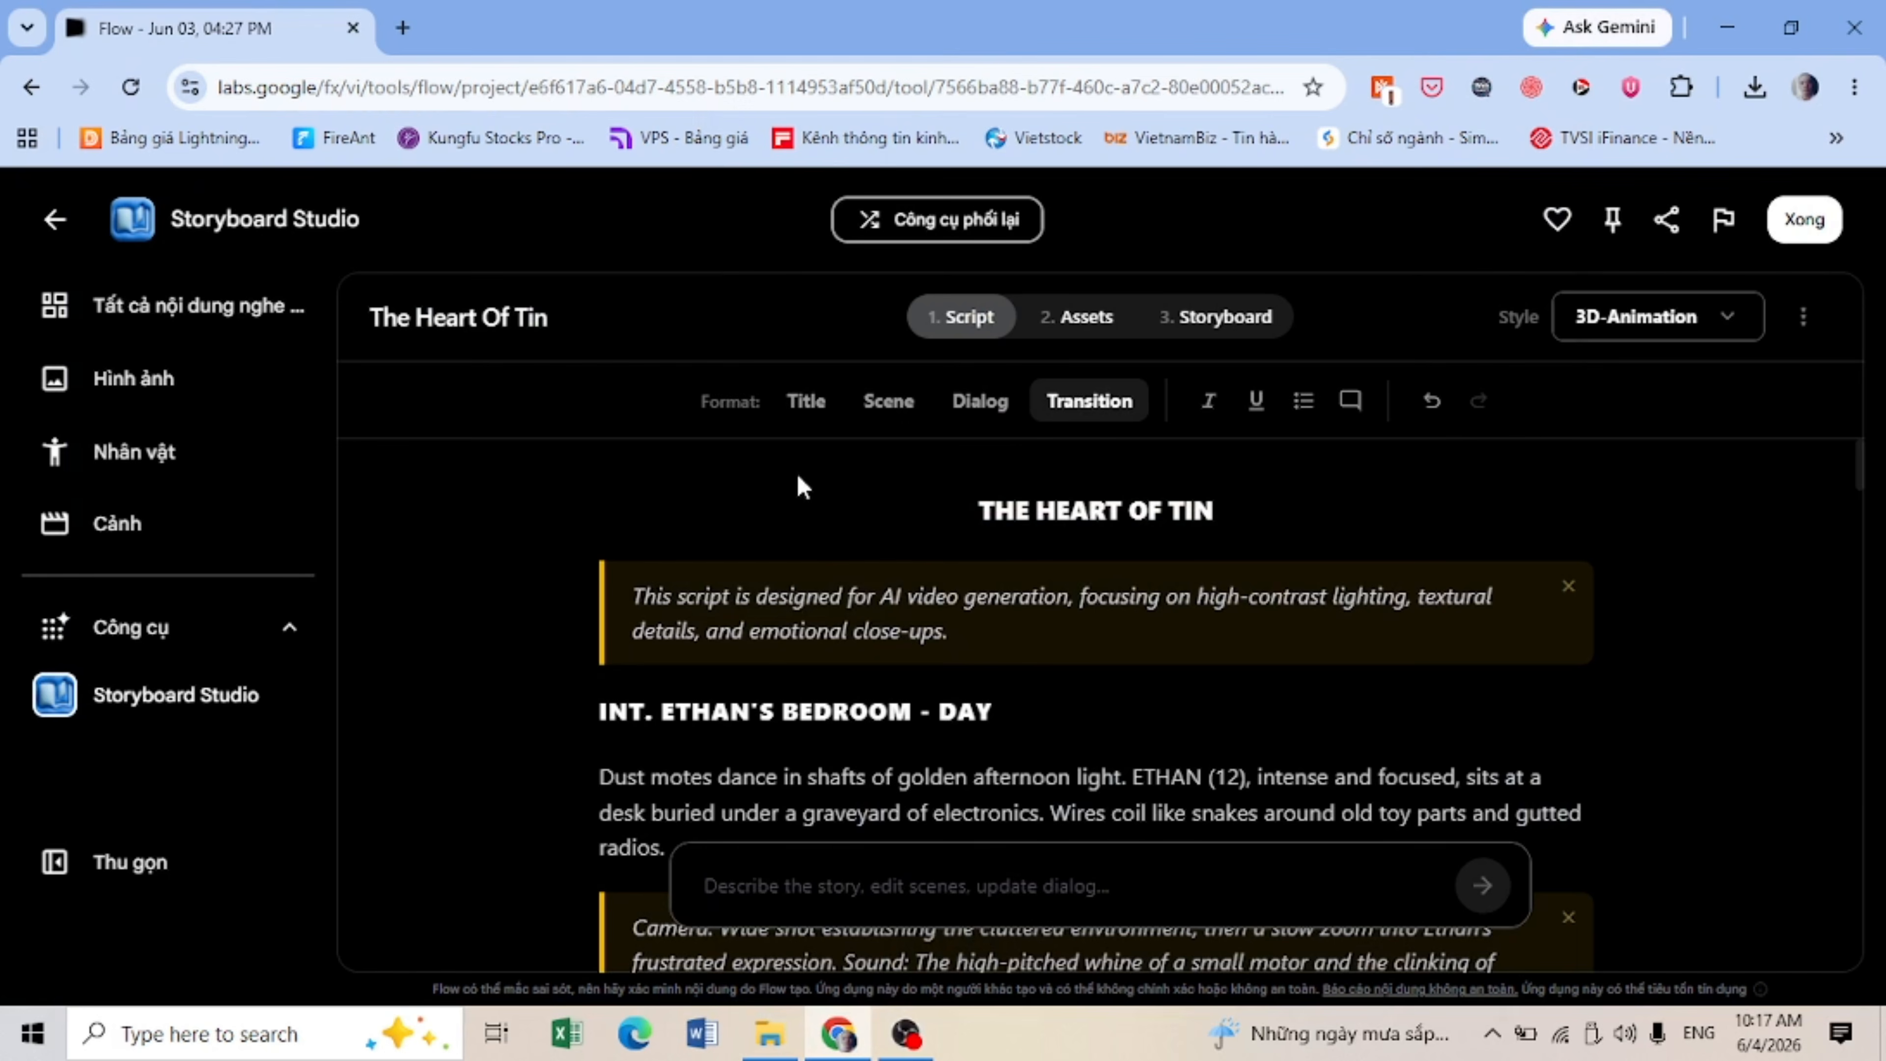
Step: Review the script "The Heart Of Tin" from beginning to end, including its scenes, dialogue, and camera and sound notes
scroll(784, 490, down, 6)
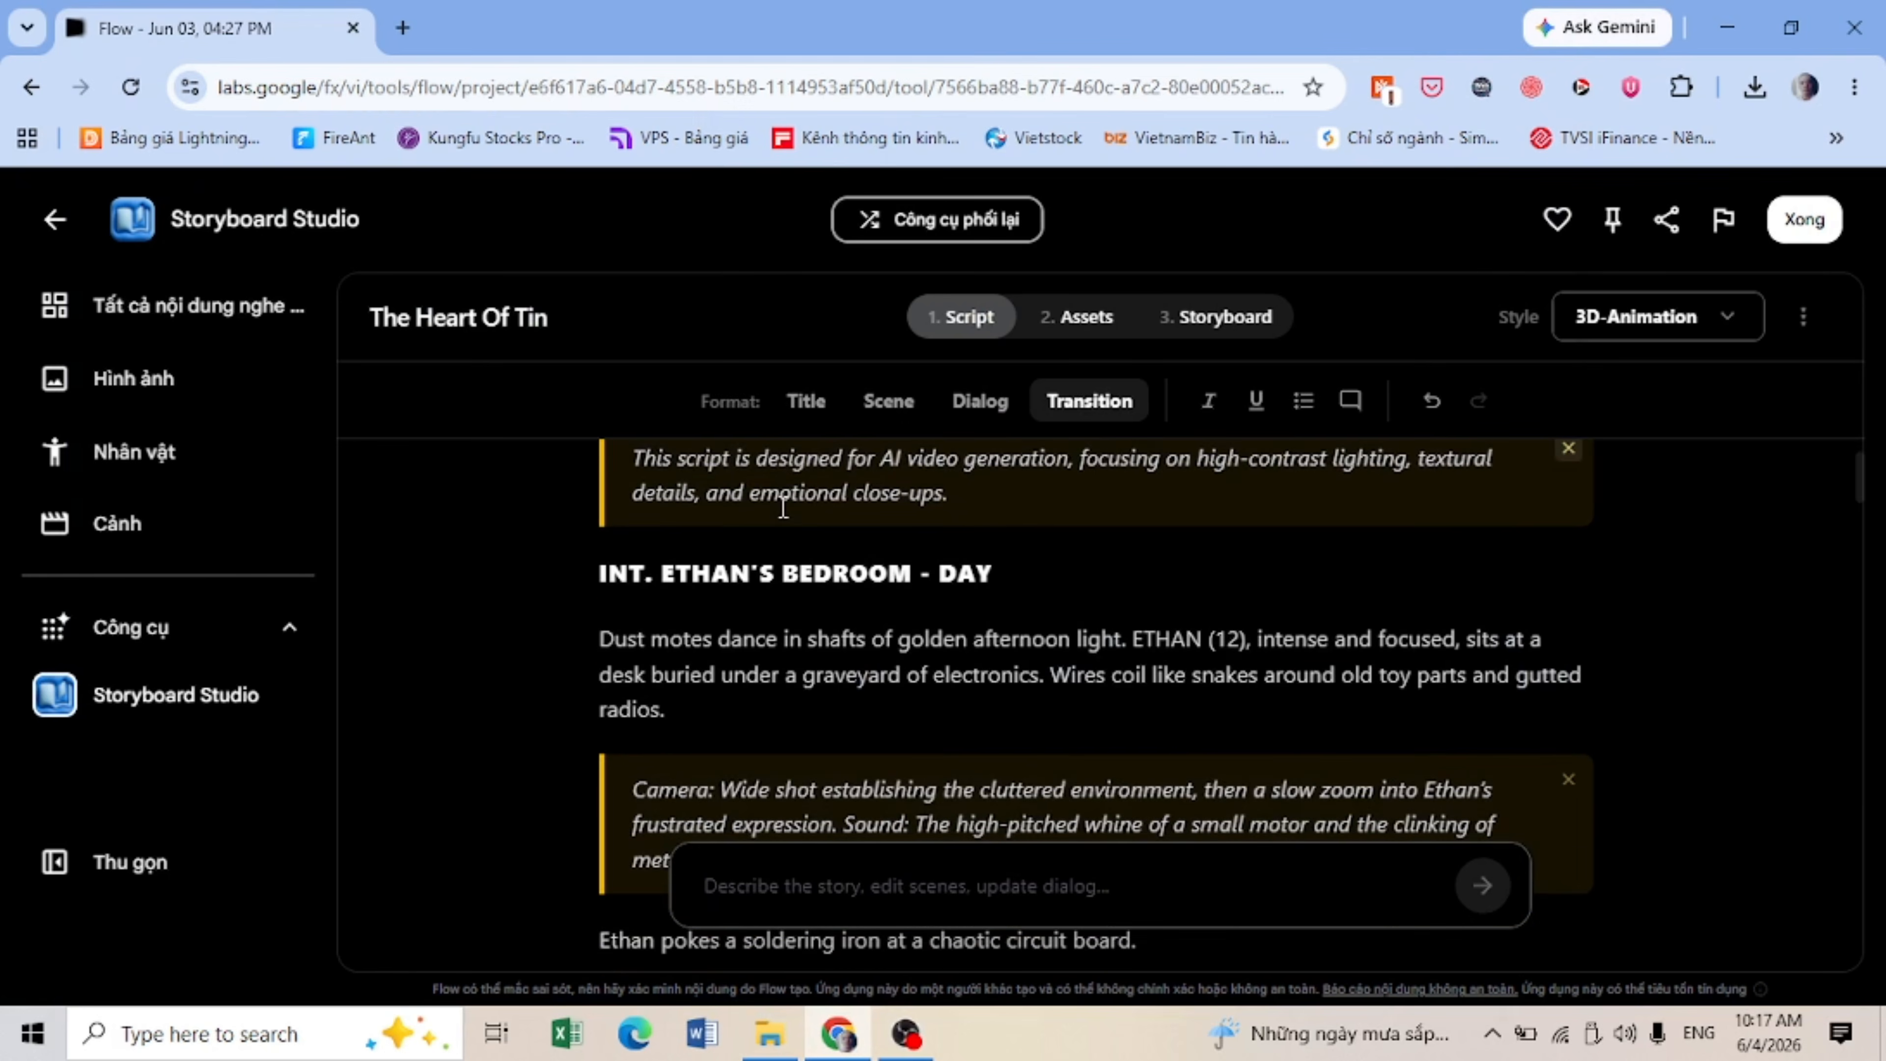
scroll(783, 511, down, 9)
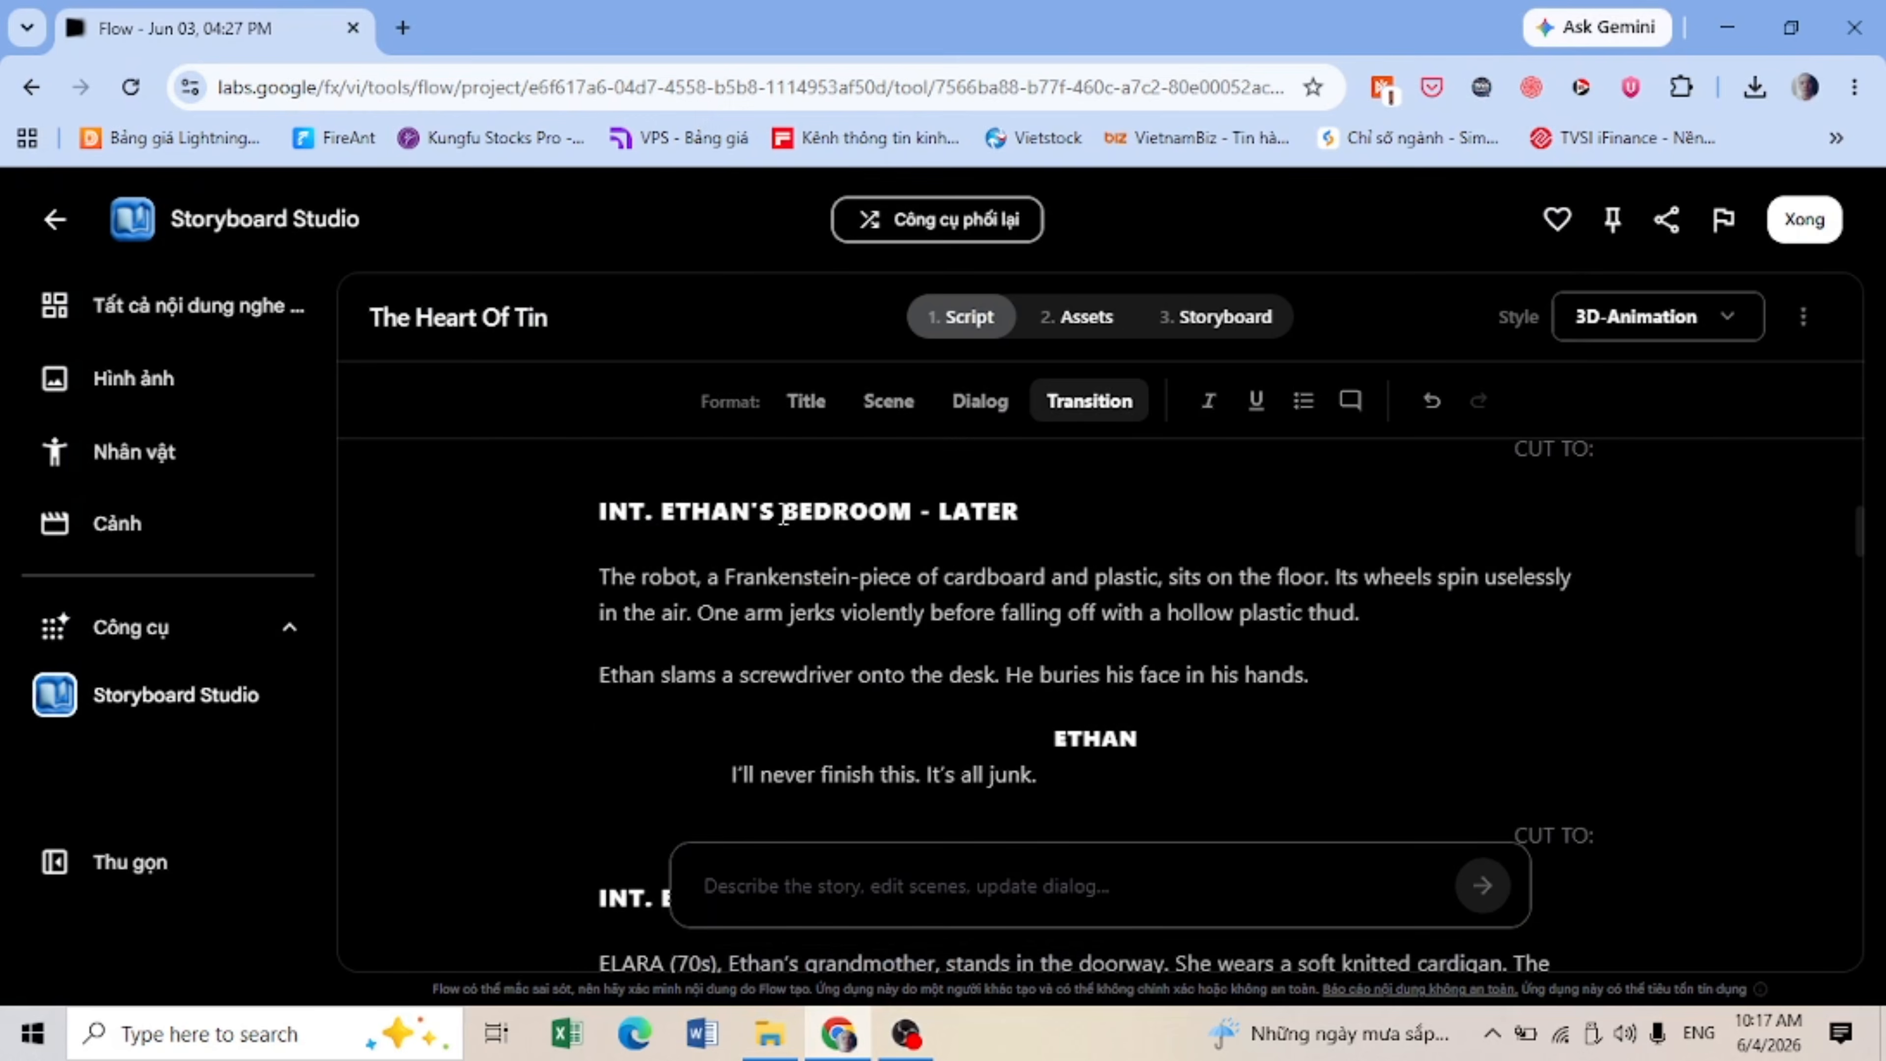
scroll(783, 513, down, 12)
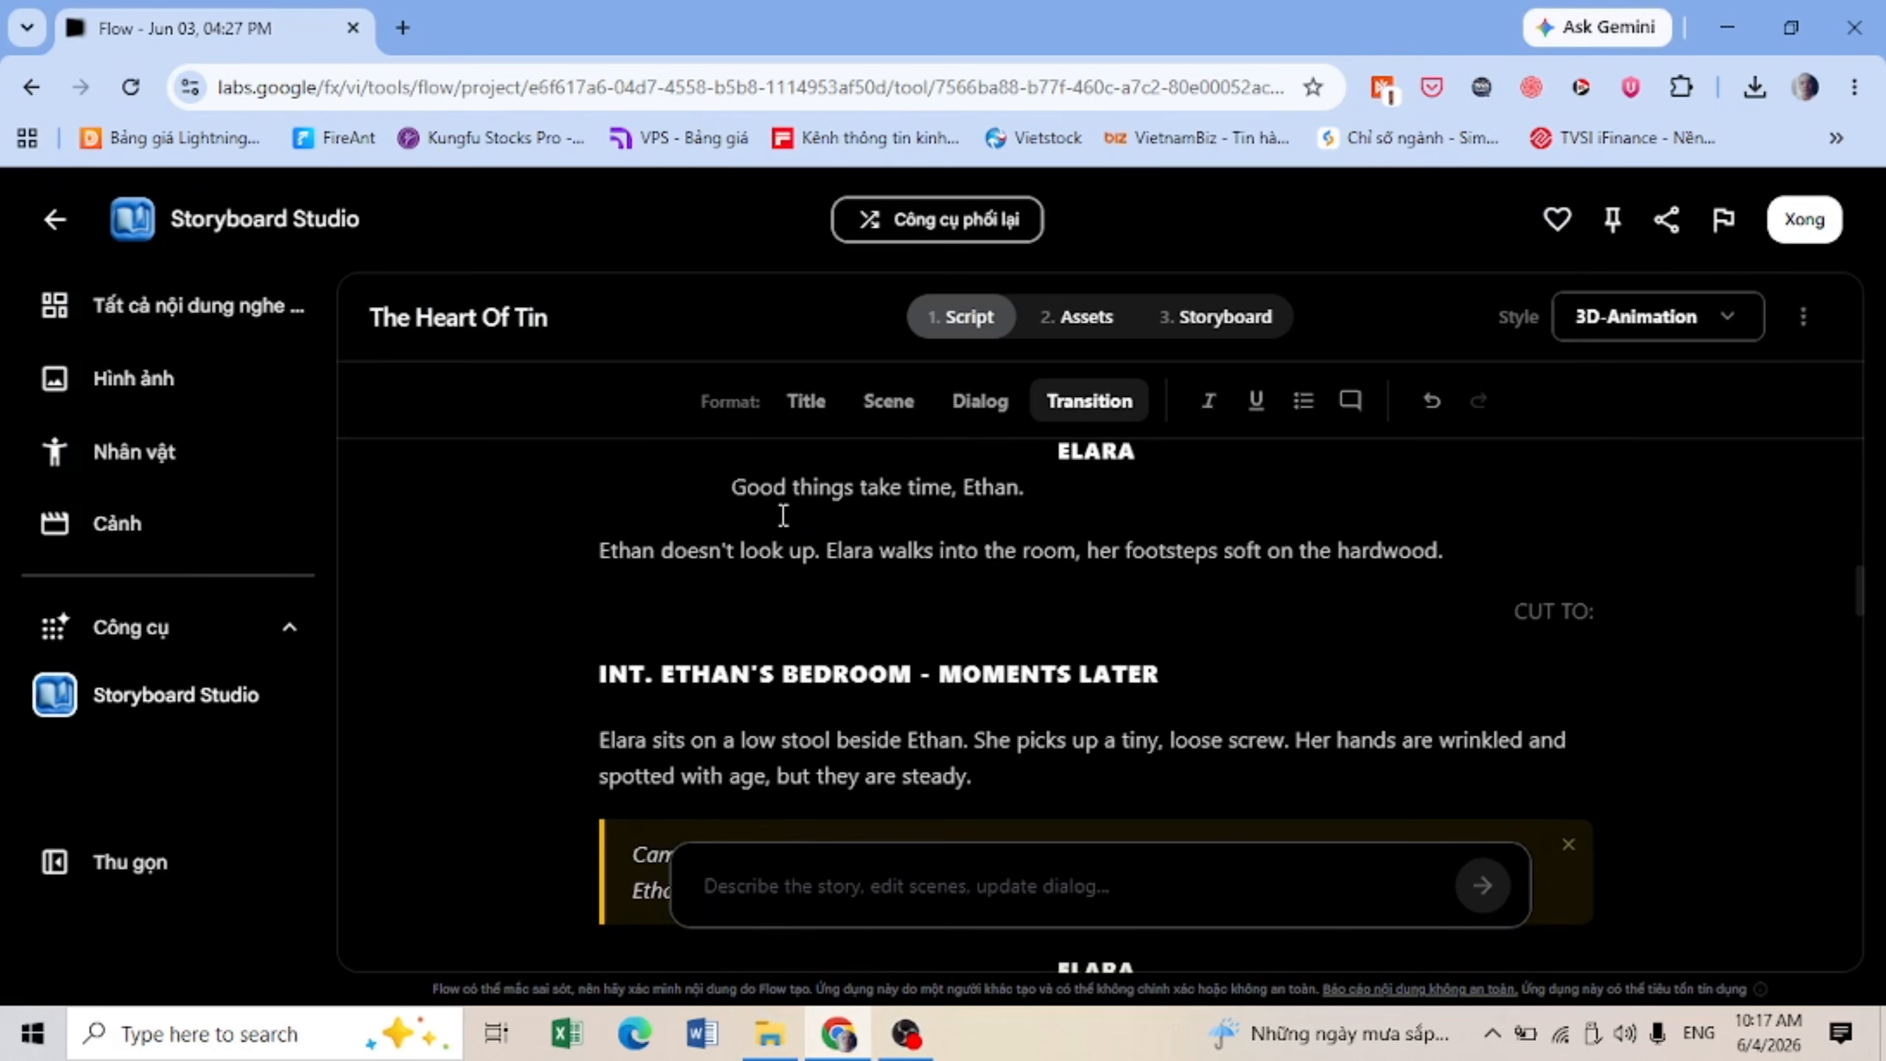
scroll(785, 515, down, 2)
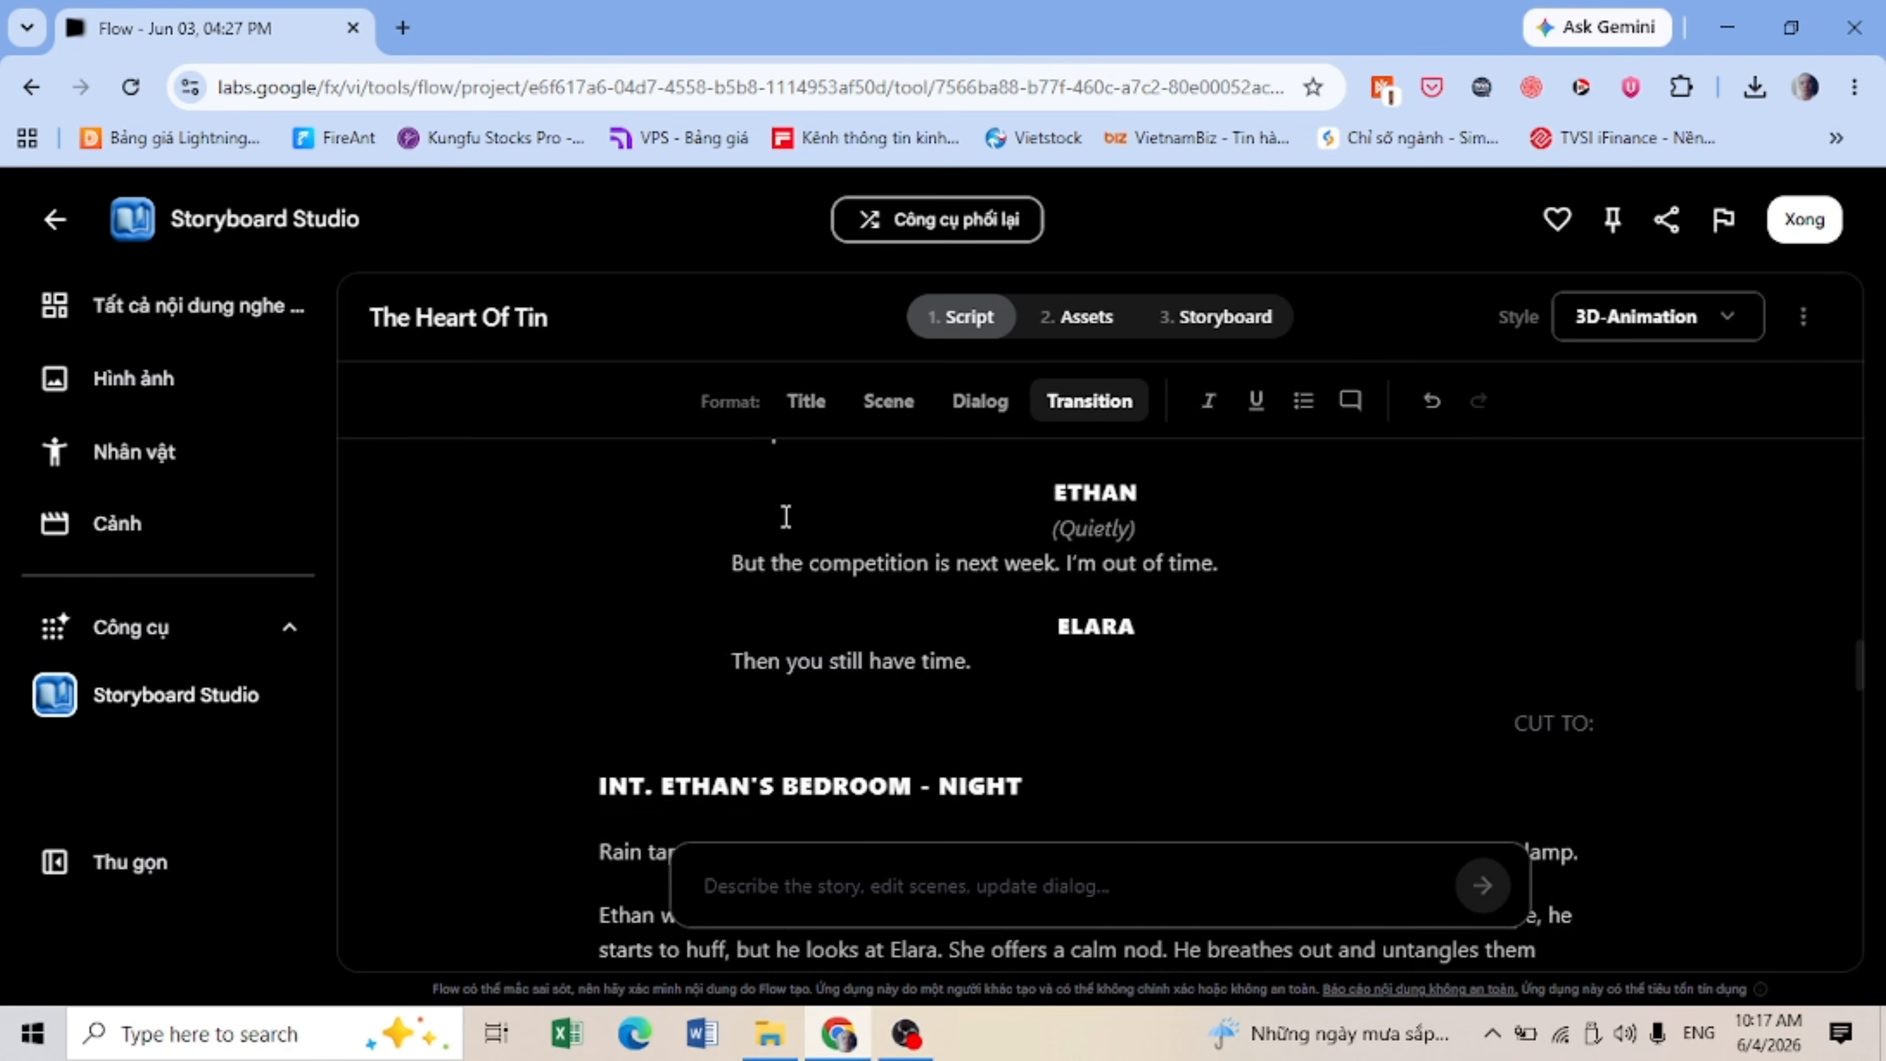
scroll(785, 515, down, 4)
scroll(784, 518, down, 4)
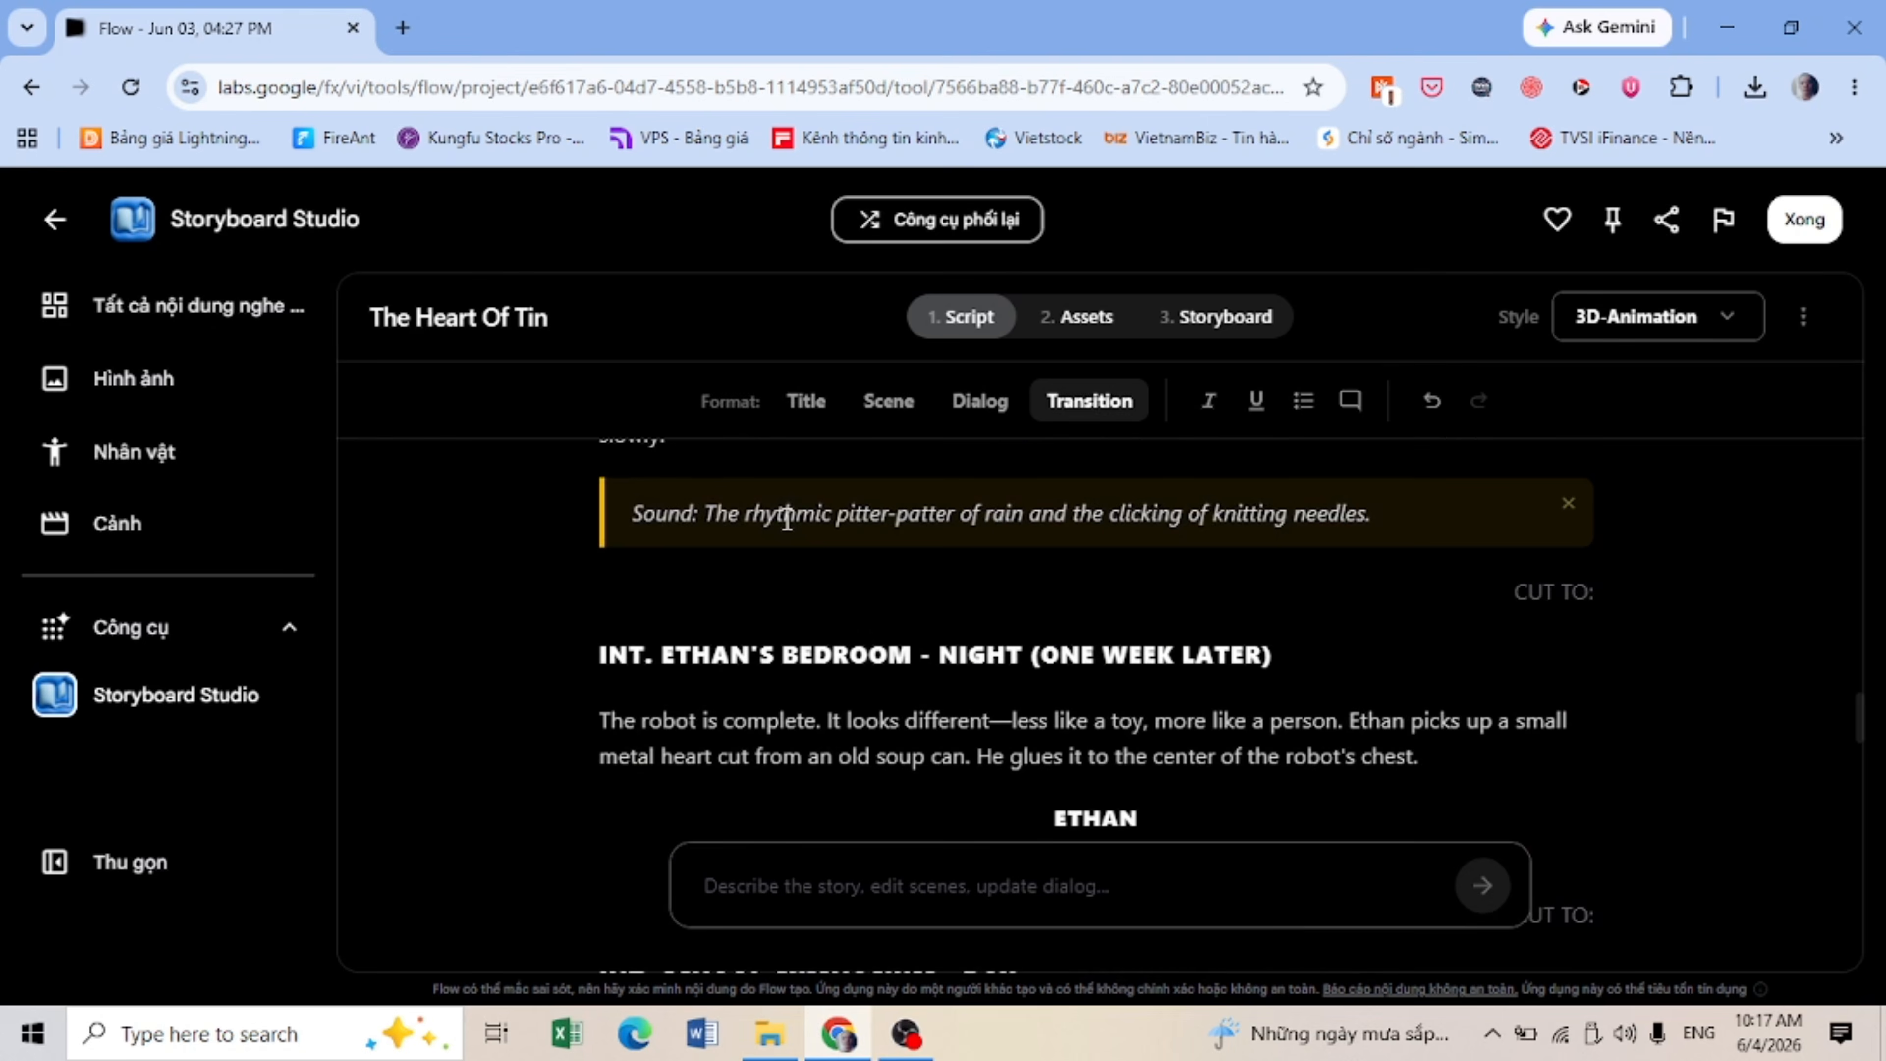
scroll(788, 518, down, 14)
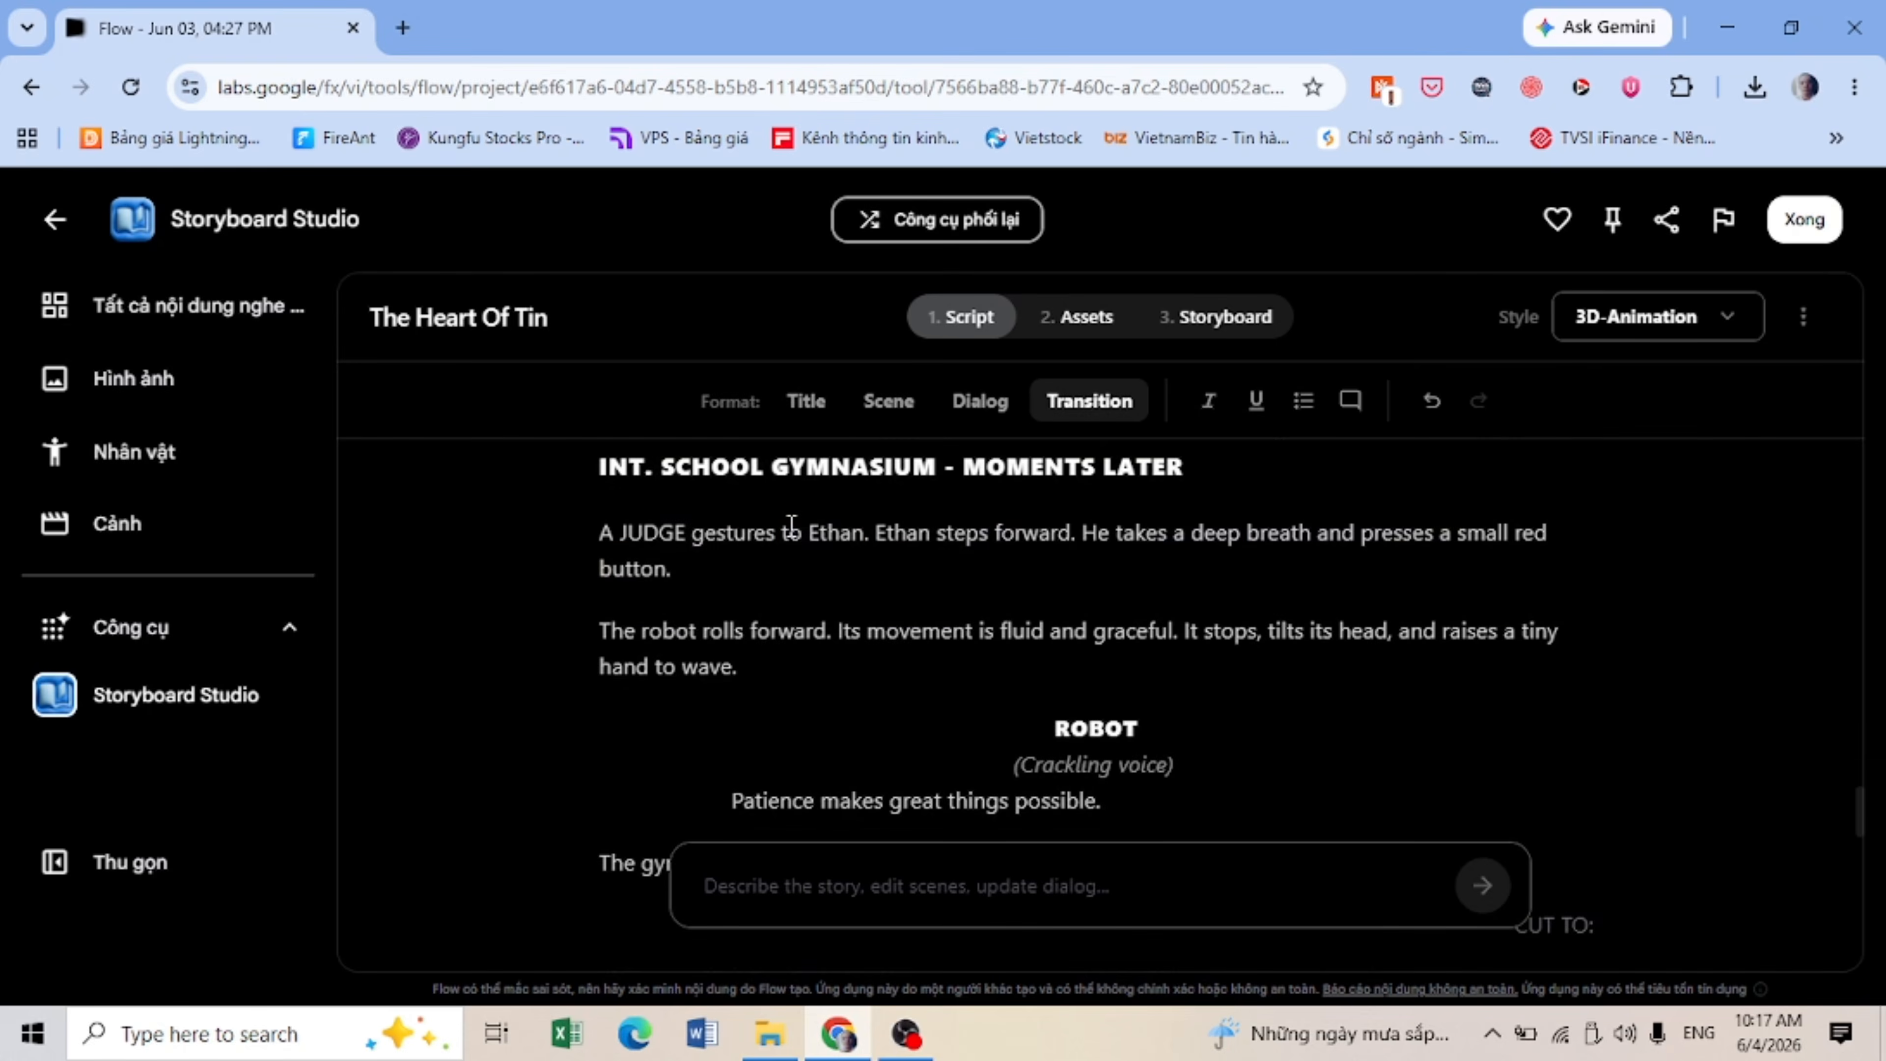
scroll(792, 525, down, 10)
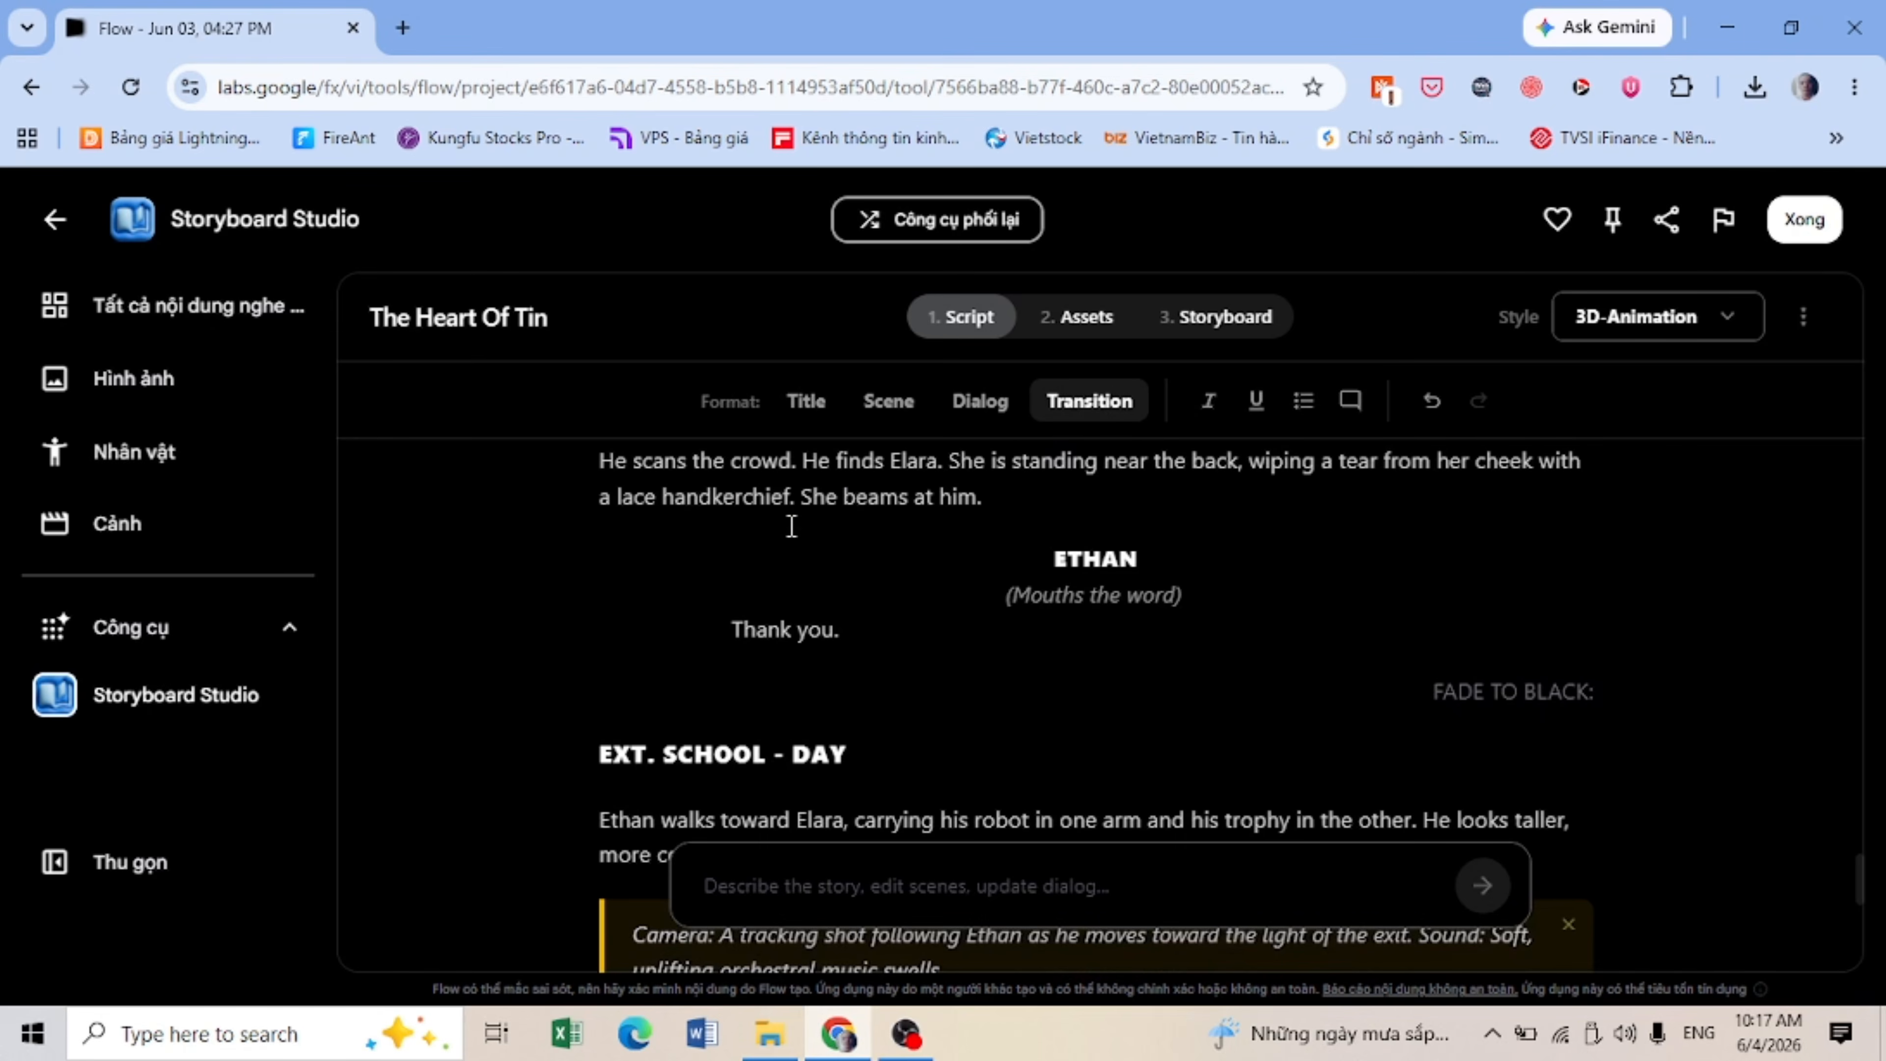
scroll(791, 525, down, 4)
scroll(791, 524, down, 5)
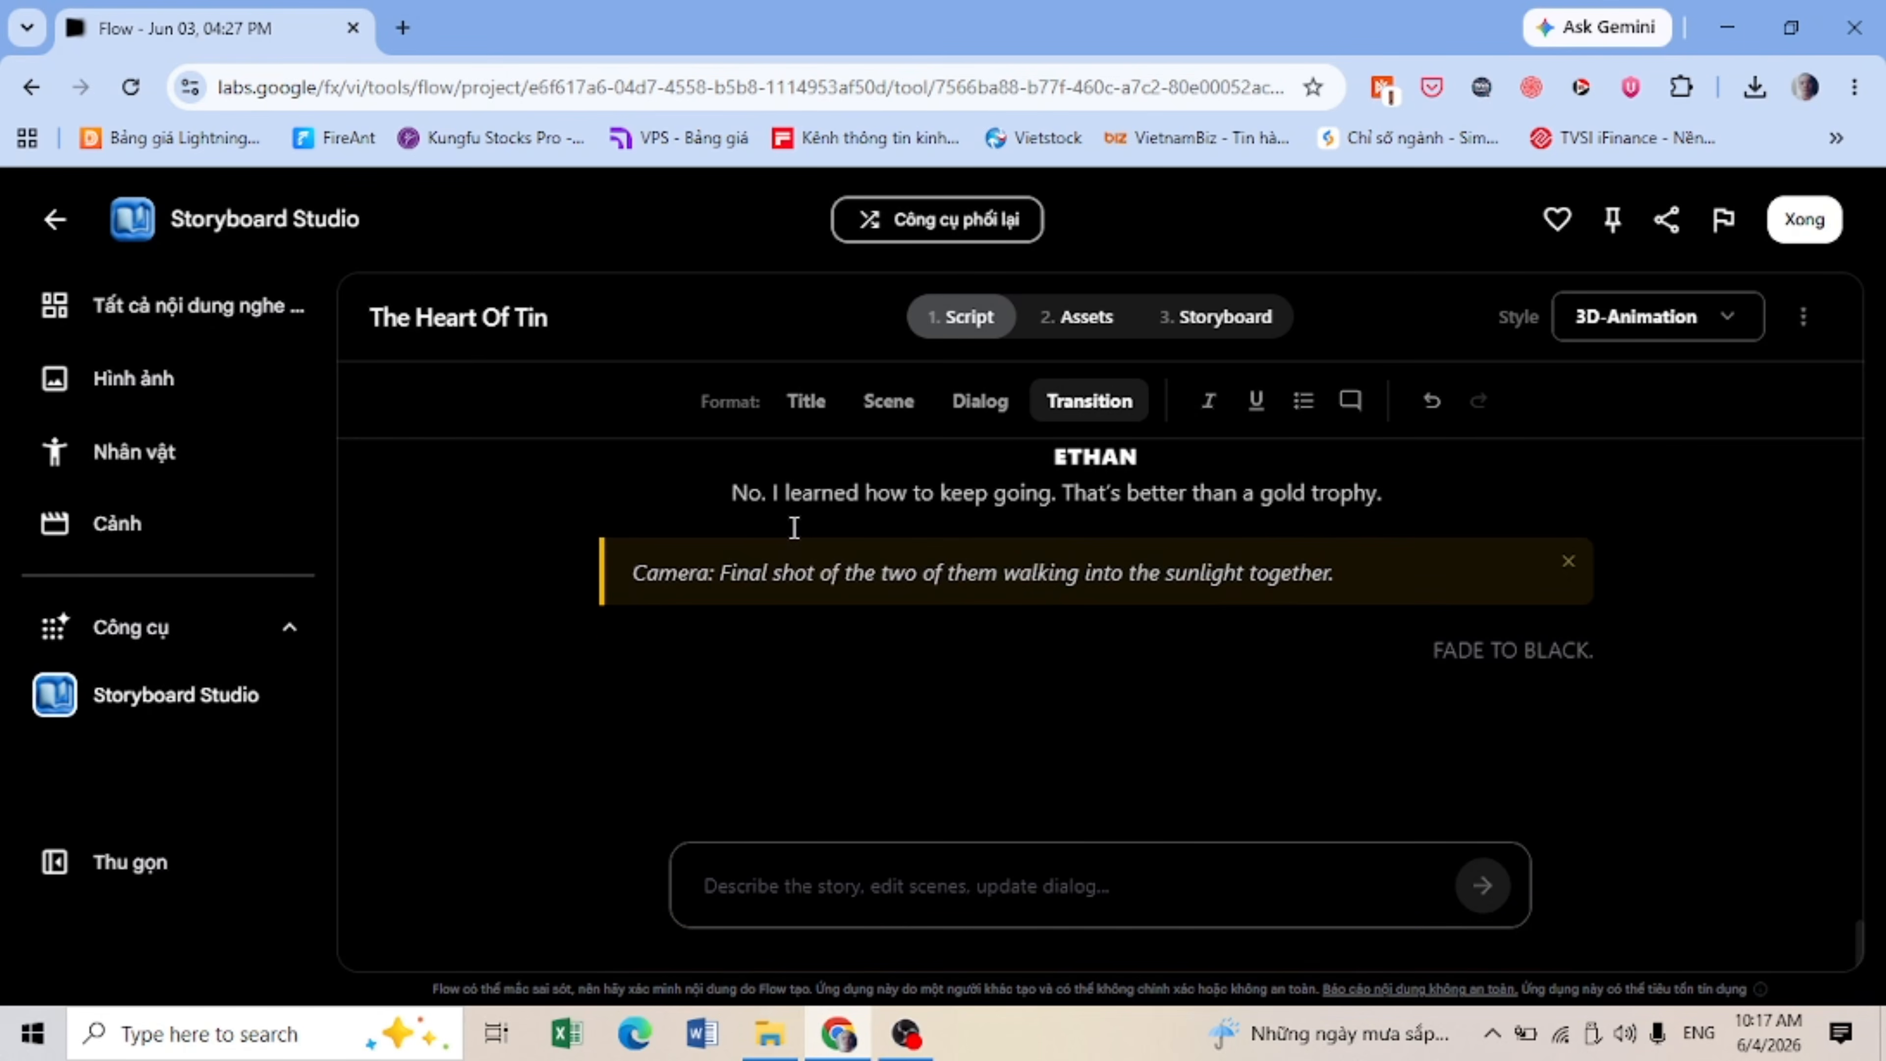
scroll(794, 528, up, 15)
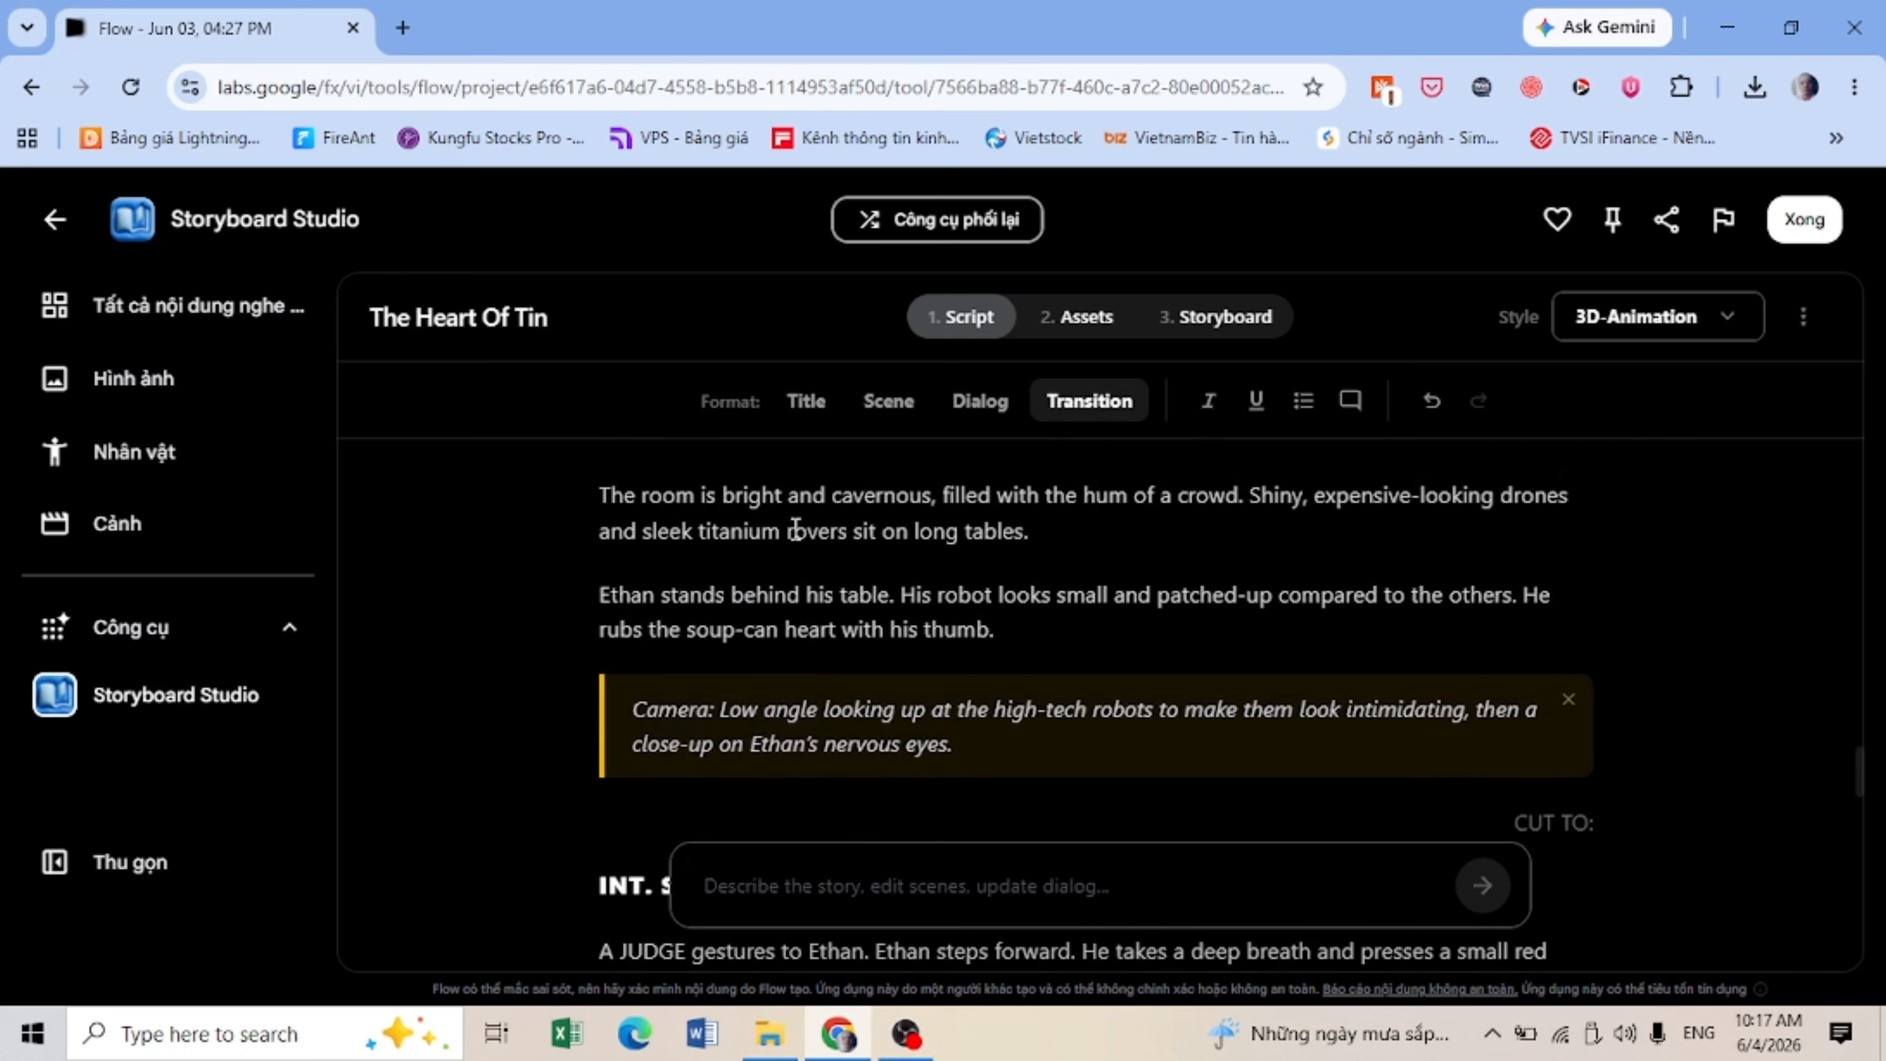
scroll(794, 527, up, 15)
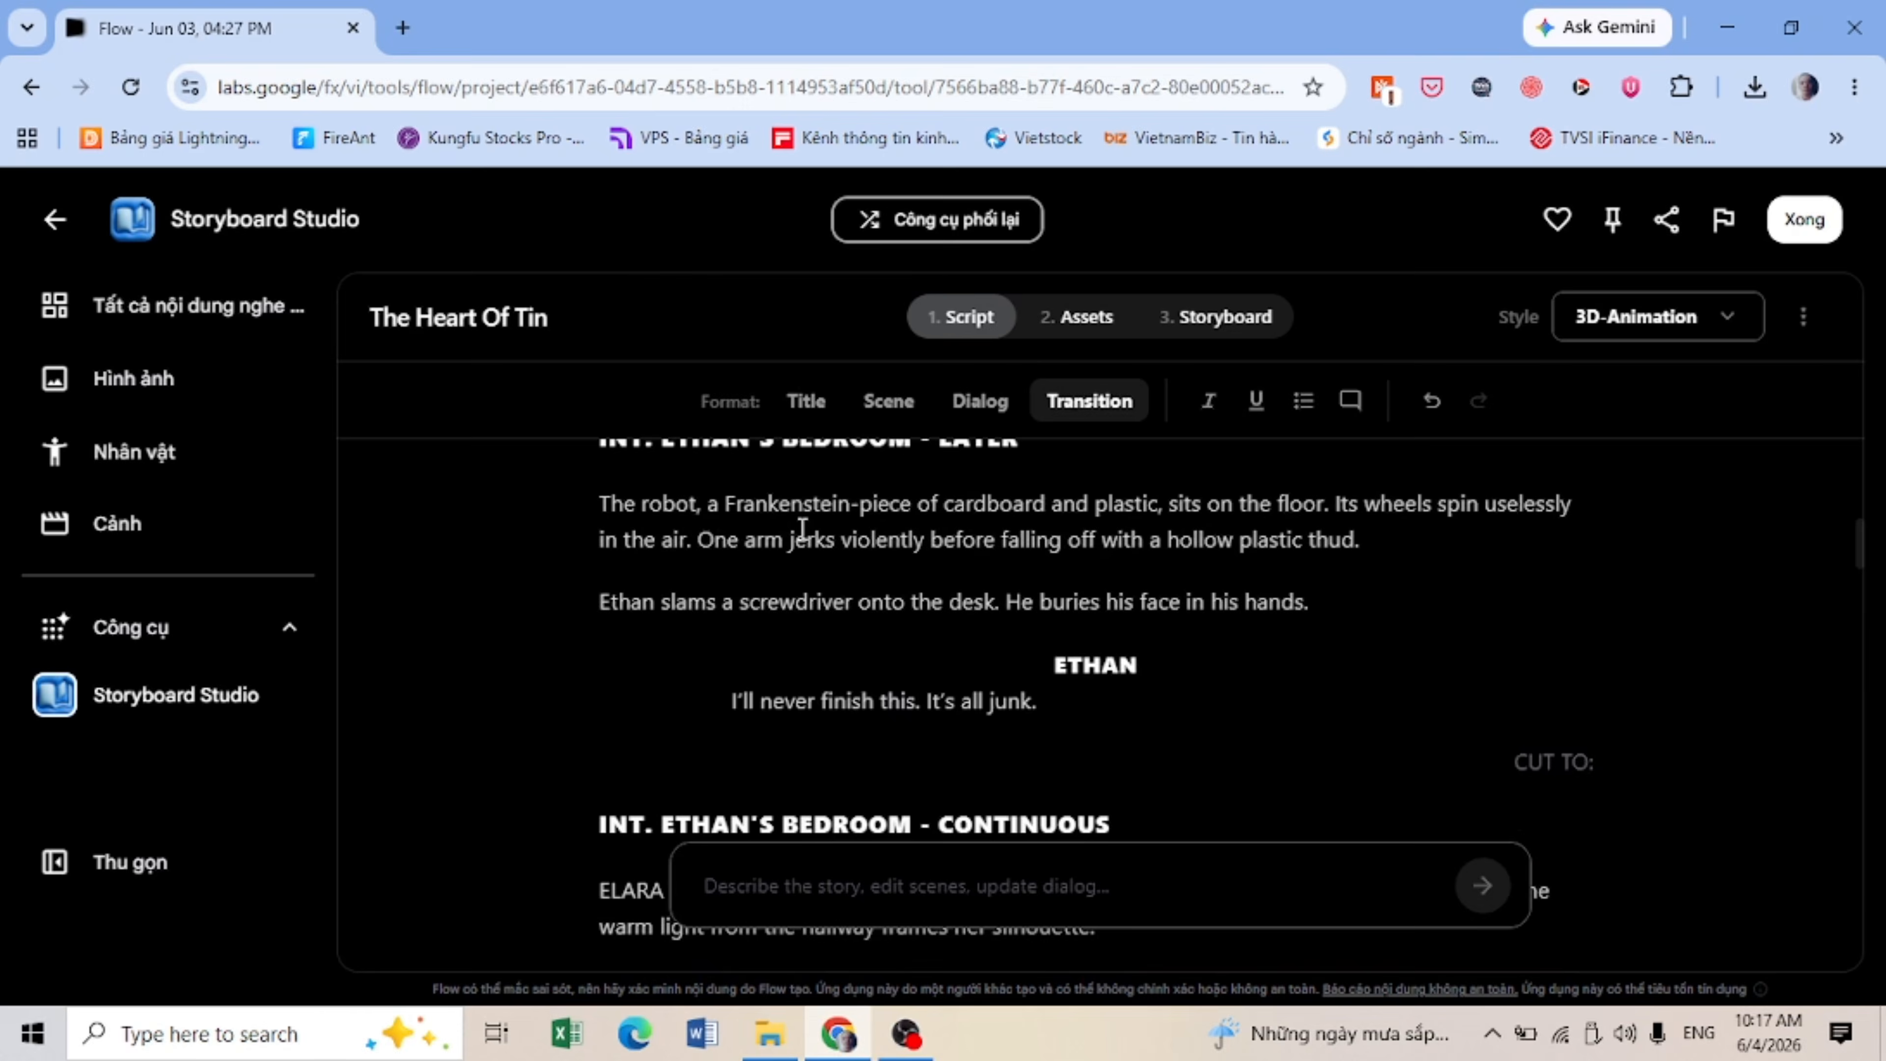
scroll(802, 527, up, 10)
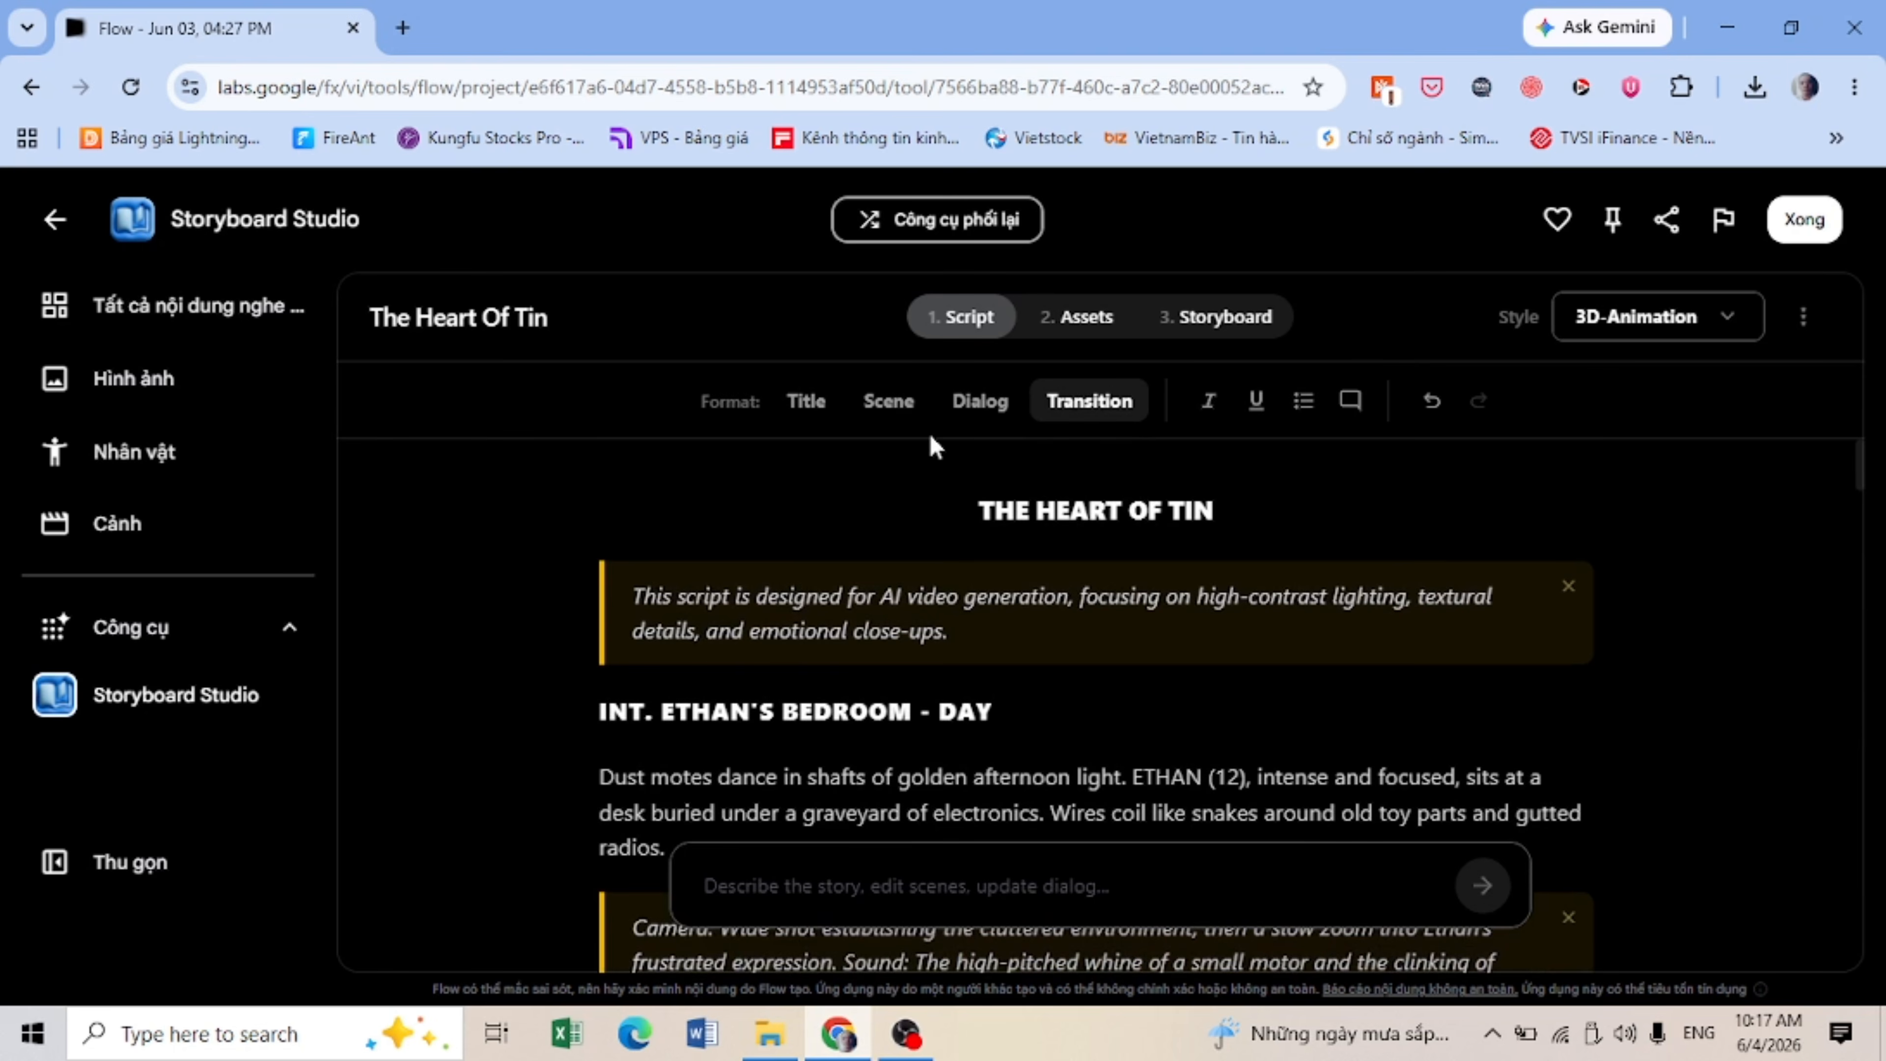
Step: Go to the storyboard's assets, look over the characters and props, and autofill the descriptions for all characters
click(1096, 331)
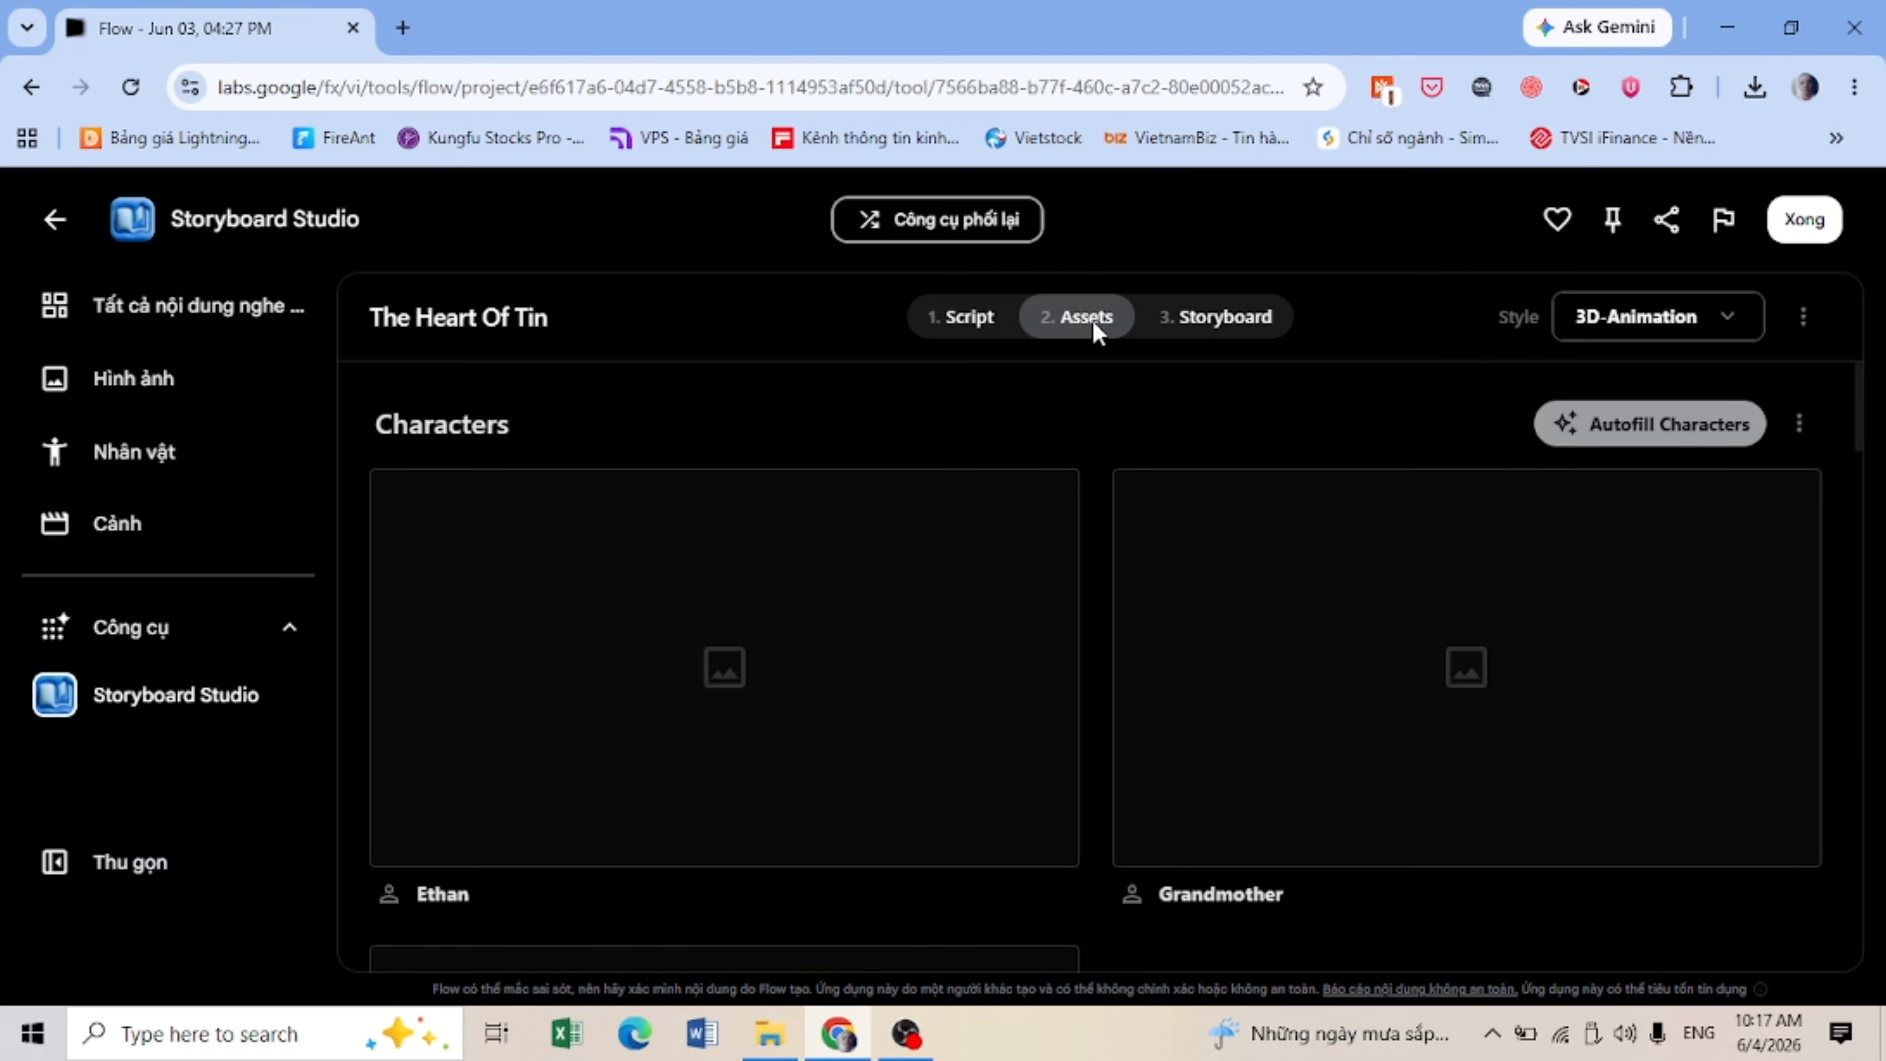
scroll(1049, 643, down, 10)
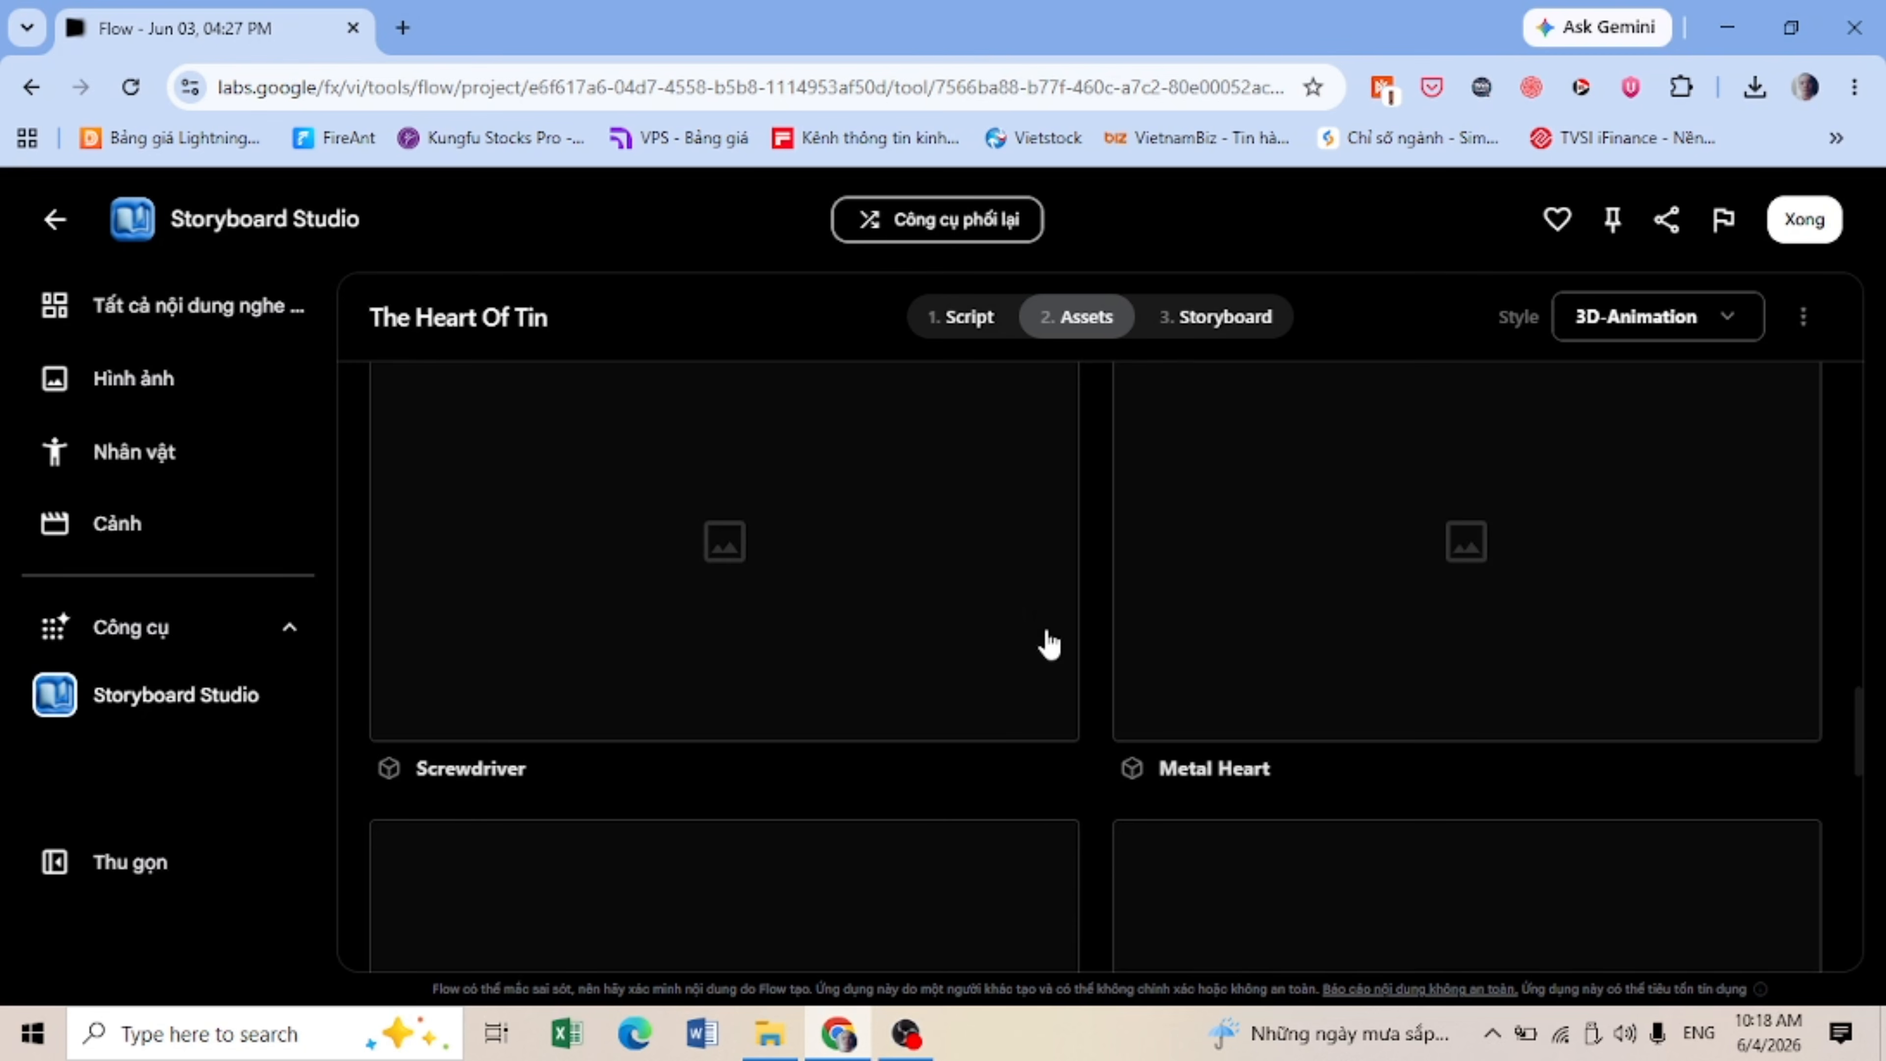
scroll(1049, 643, down, 8)
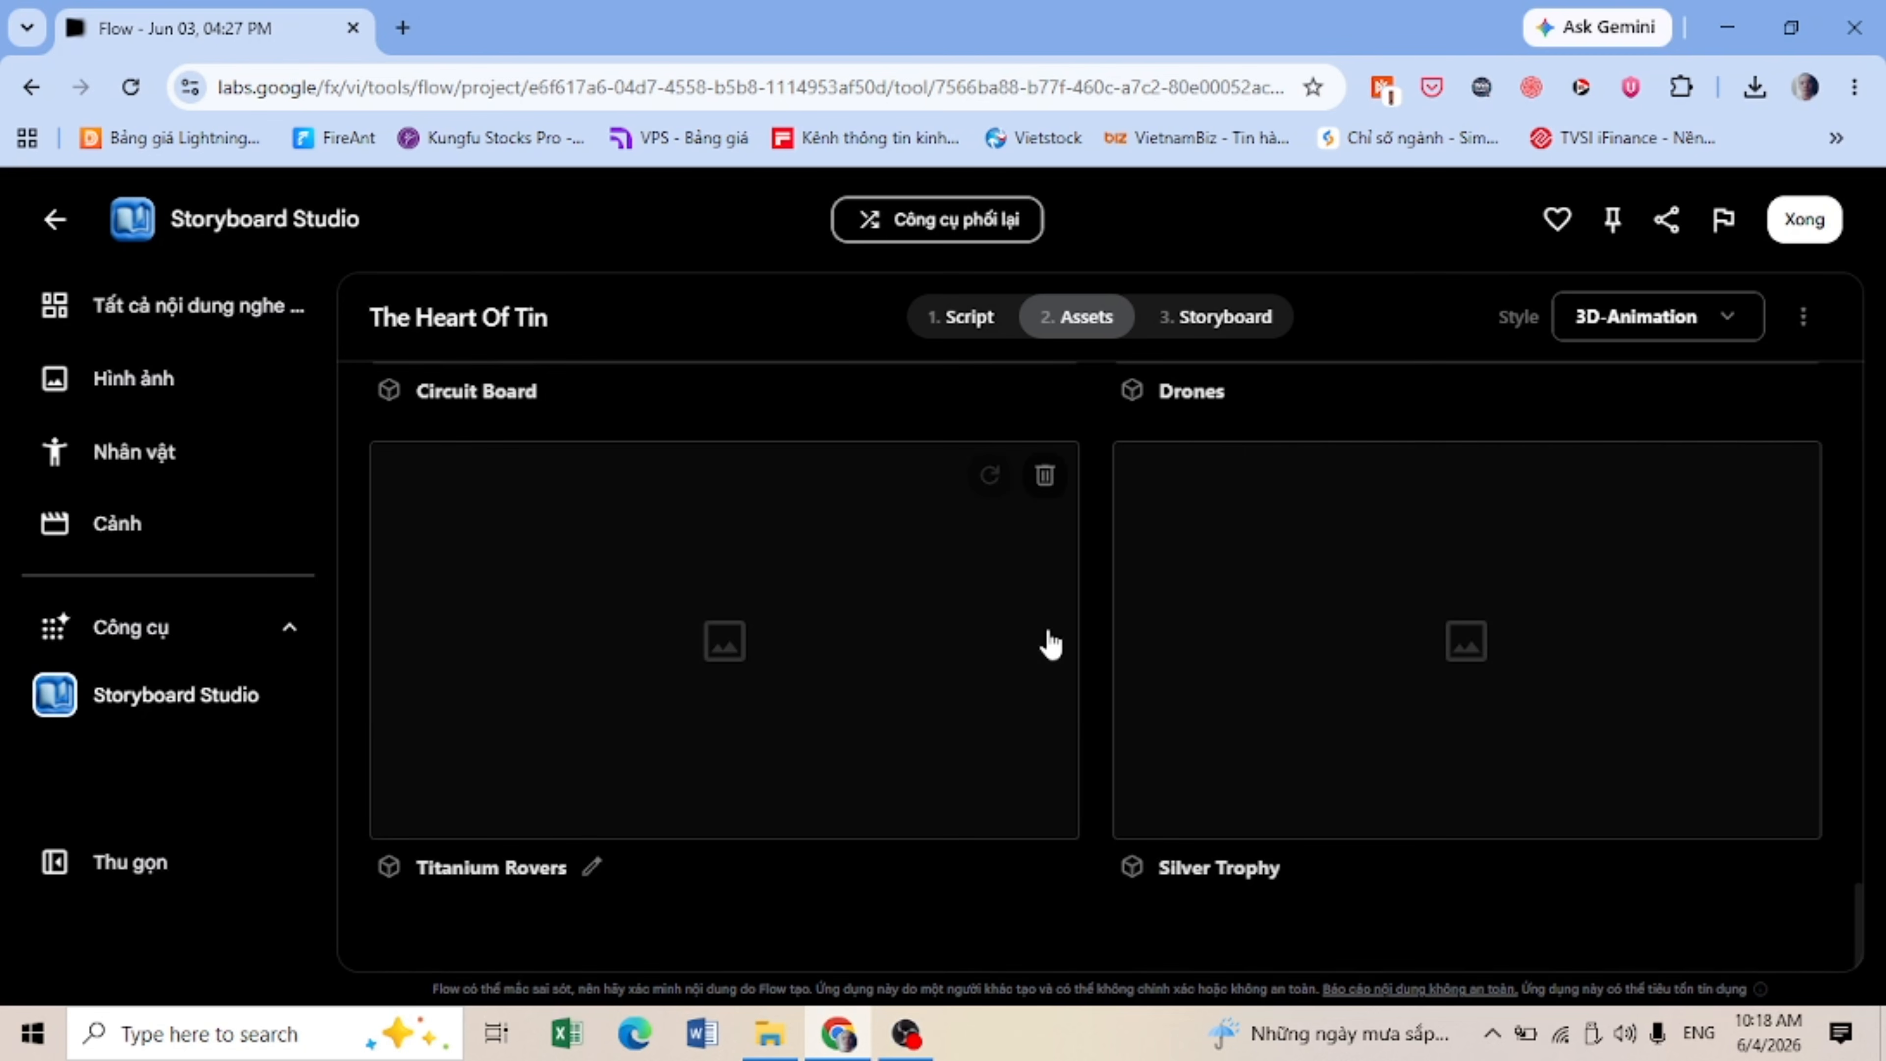
scroll(1048, 643, up, 18)
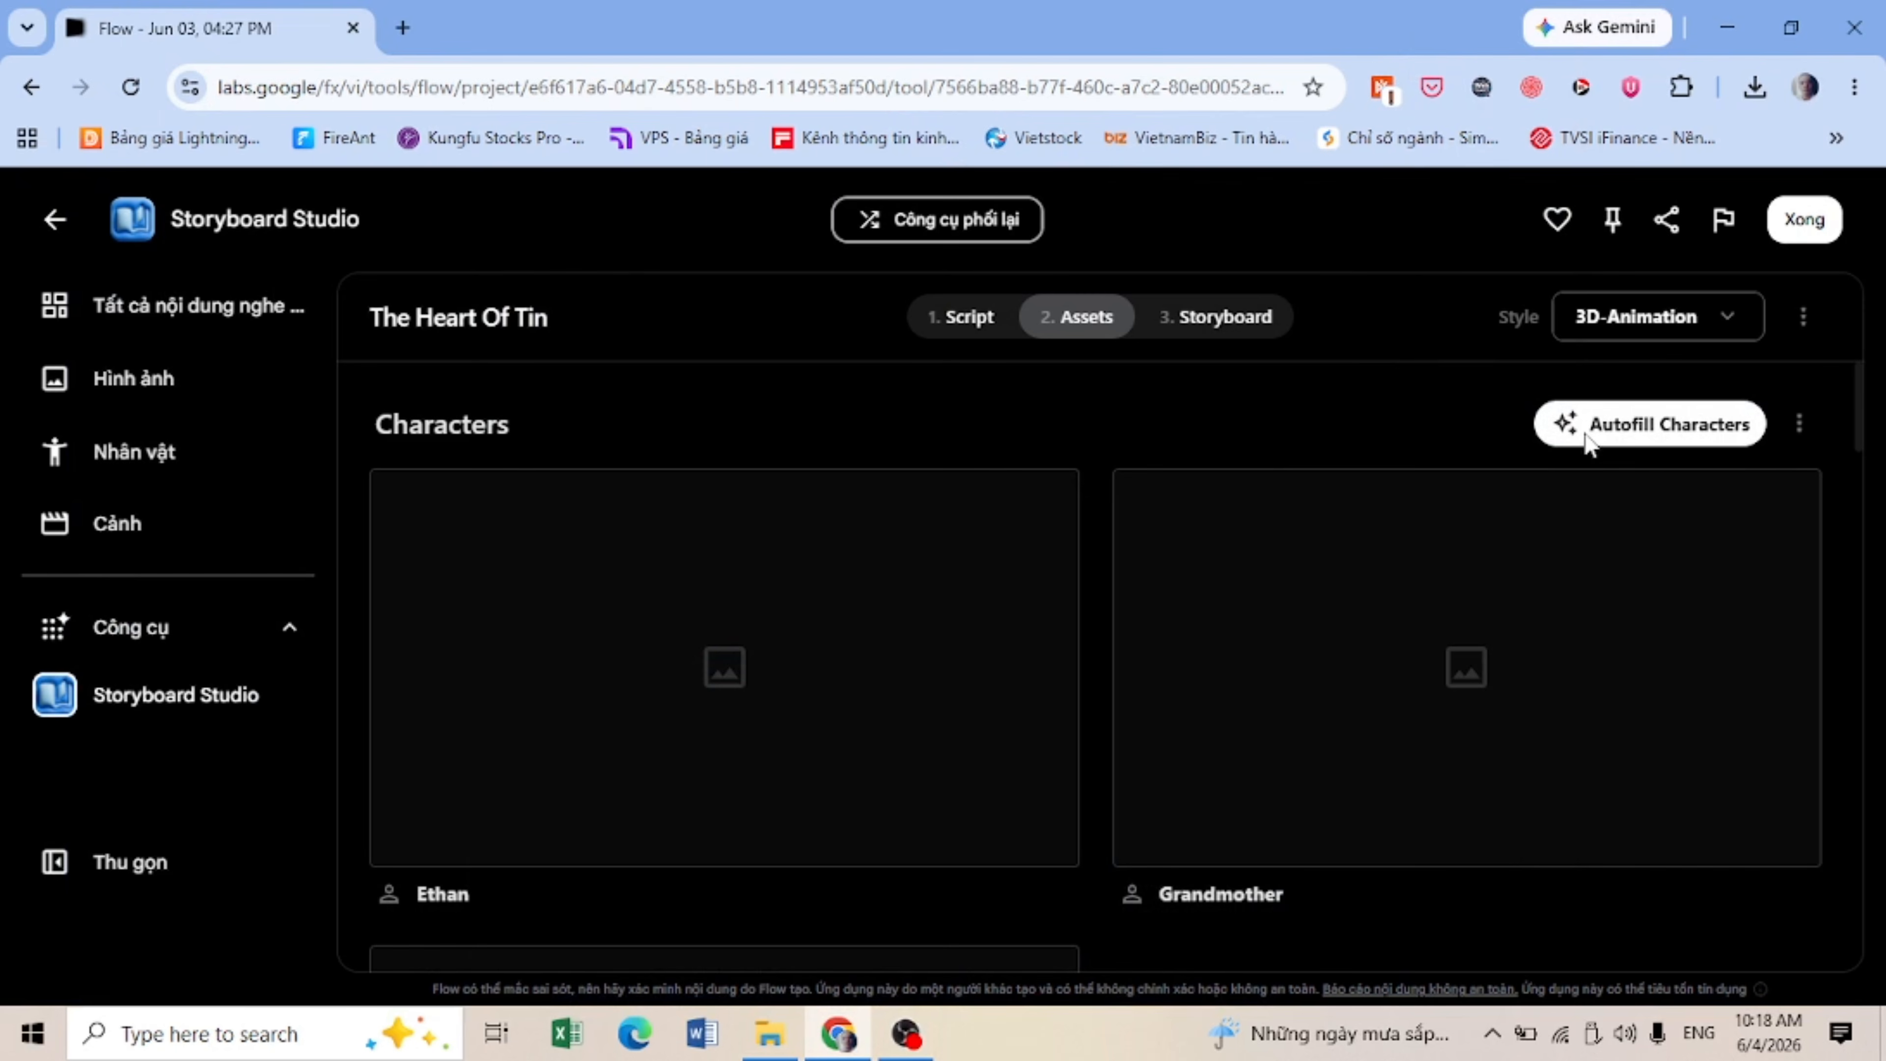
click(1803, 422)
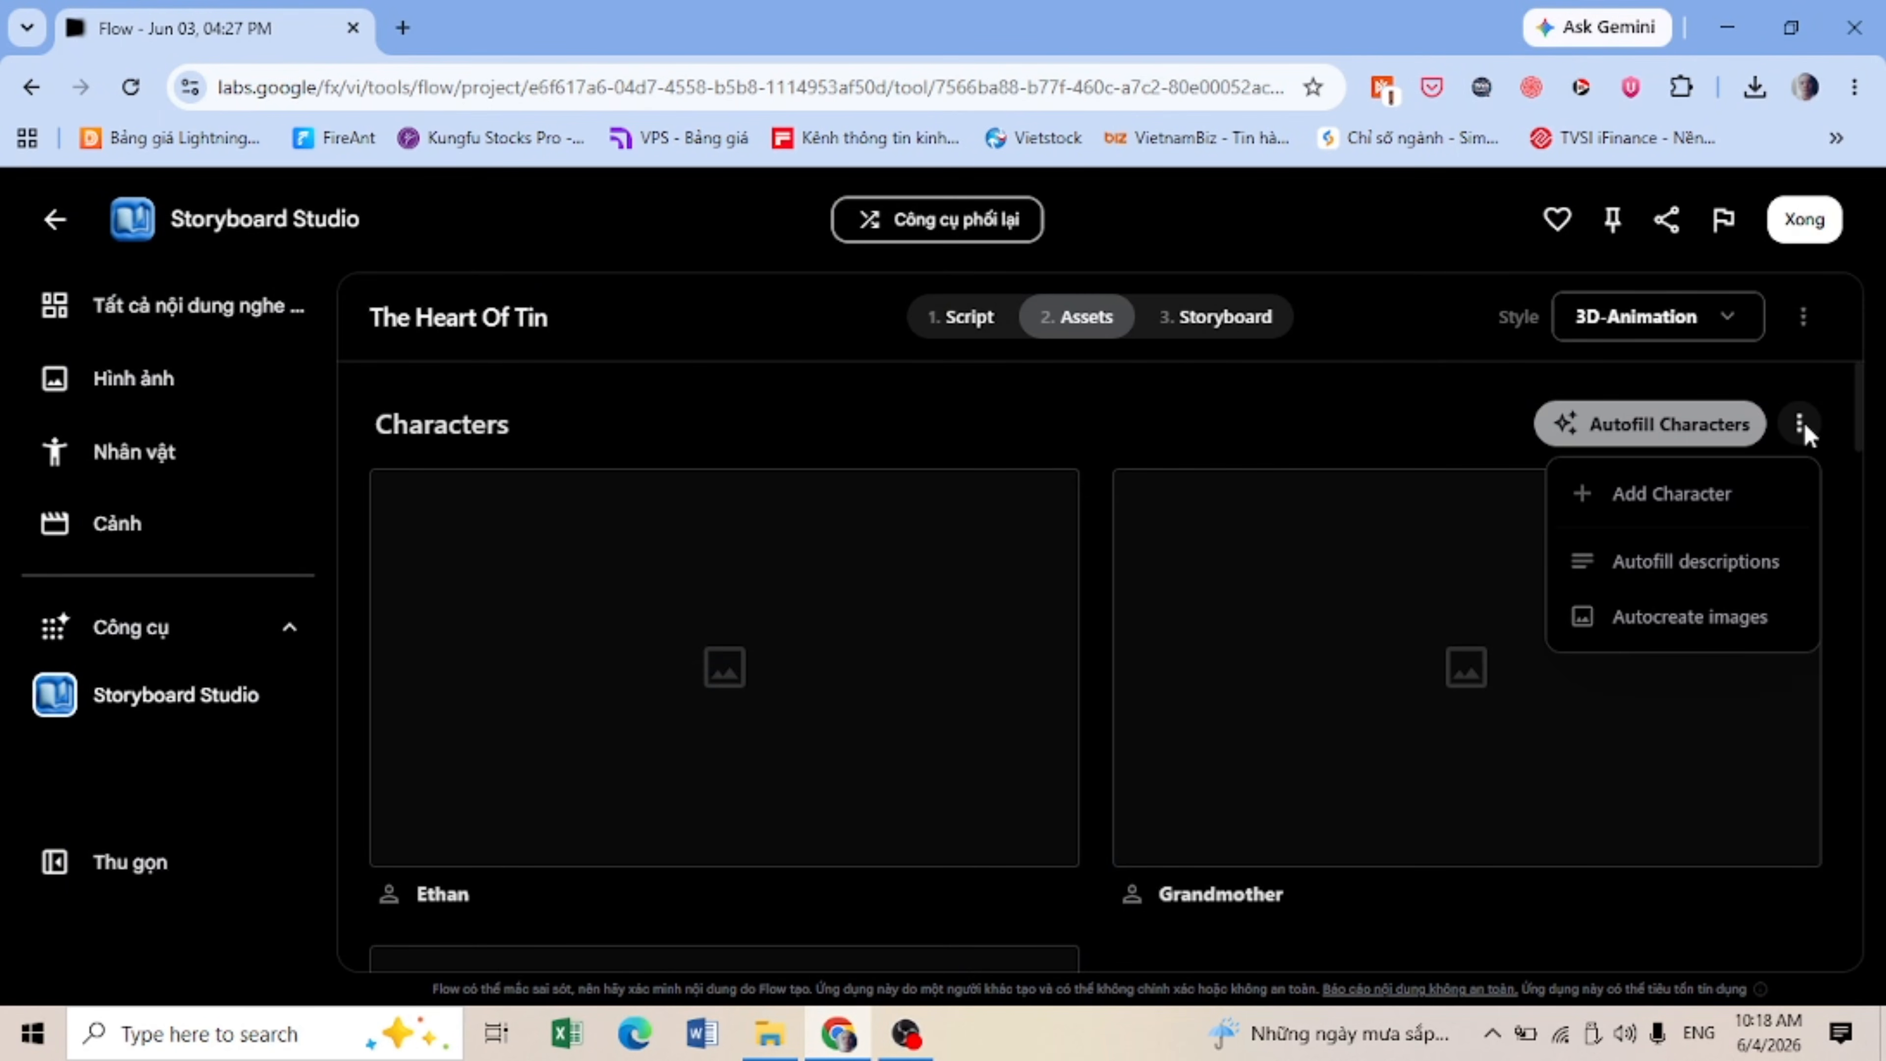
click(1631, 569)
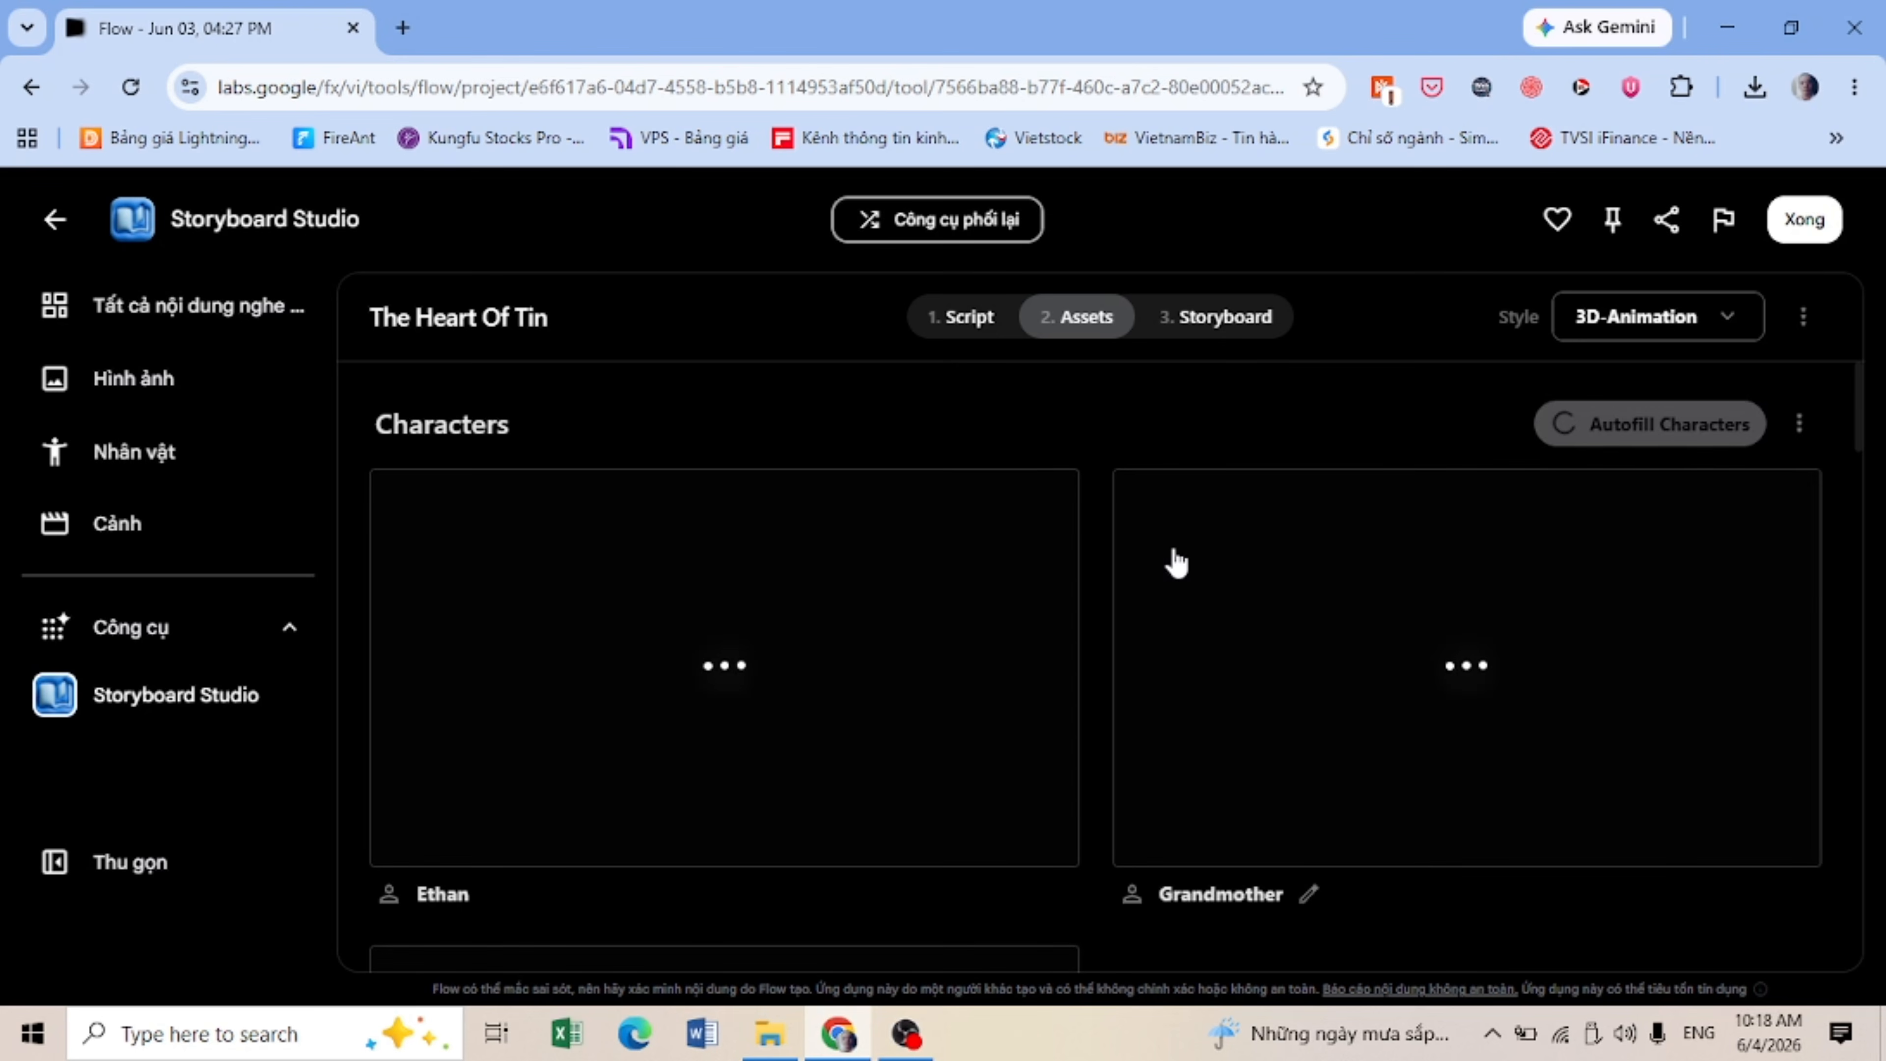
scroll(1047, 643, down, 10)
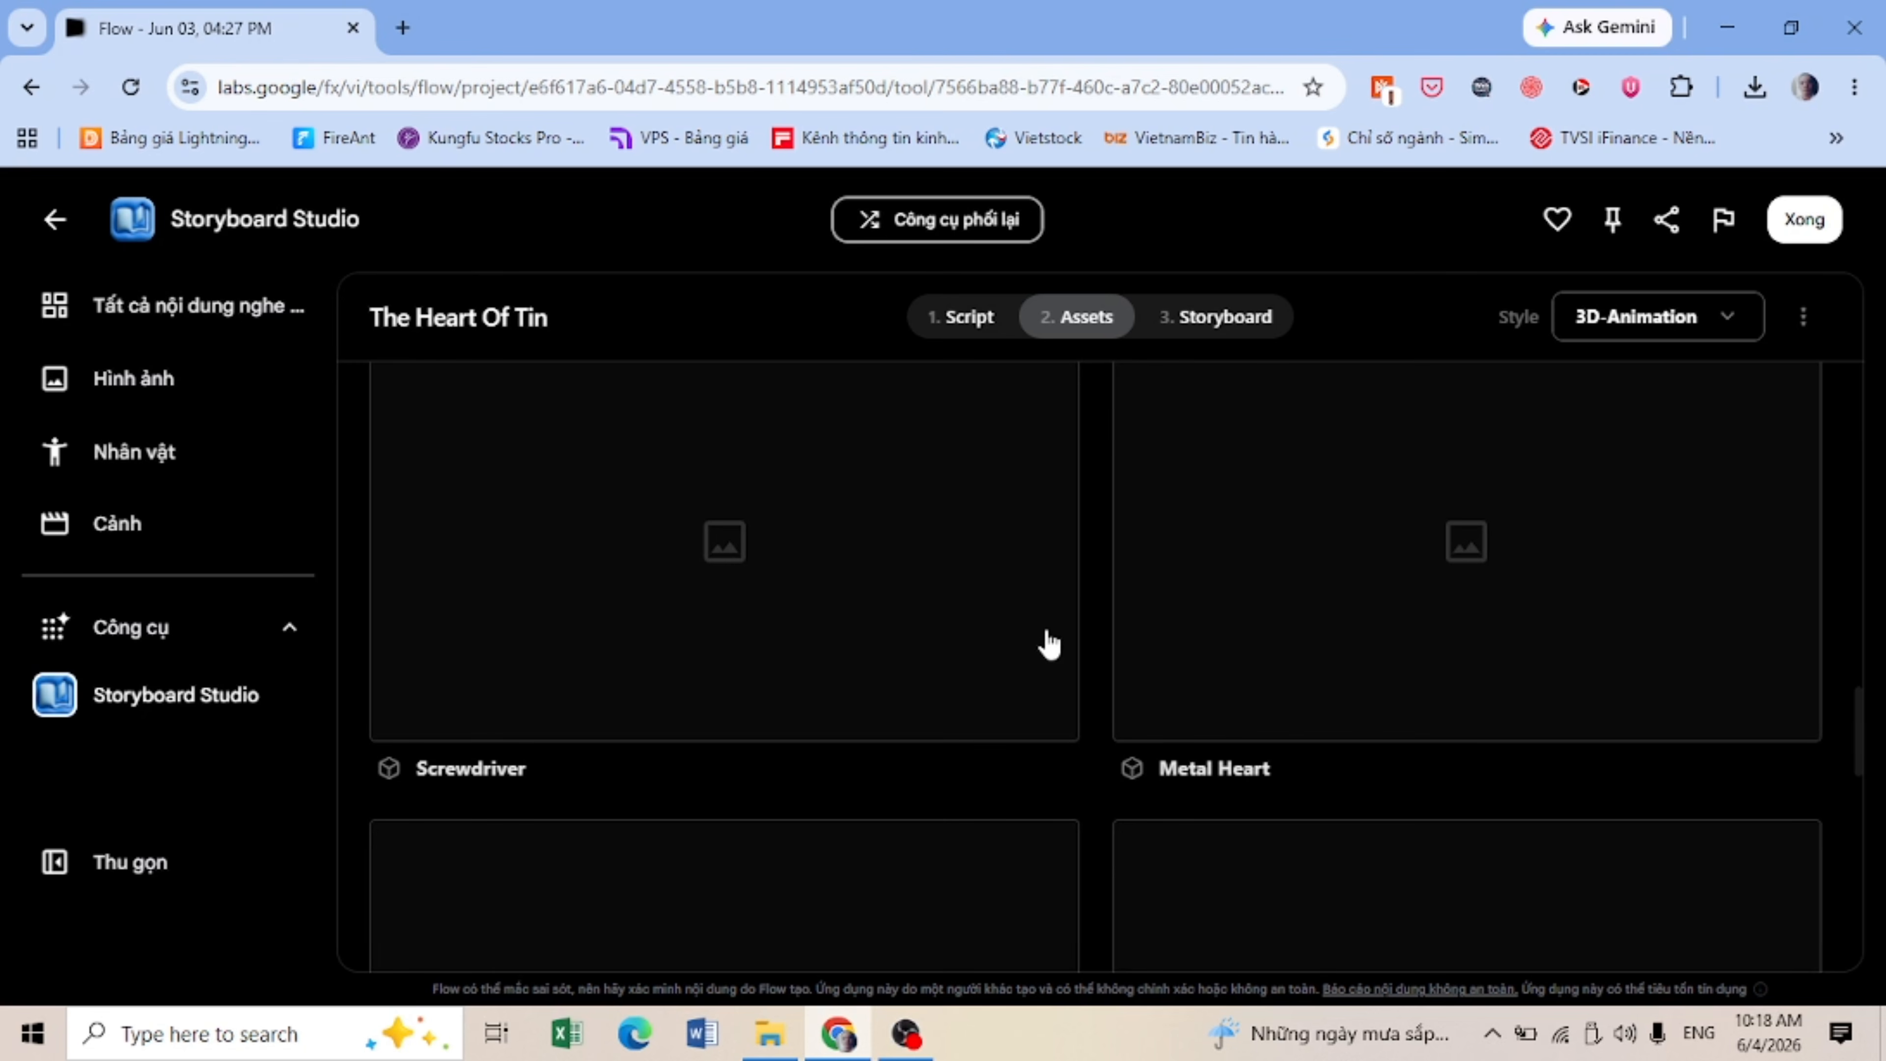
Step: Create the character images for Ethan, Grandmother and Judge from their autofilled descriptions
scroll(1048, 643, down, 5)
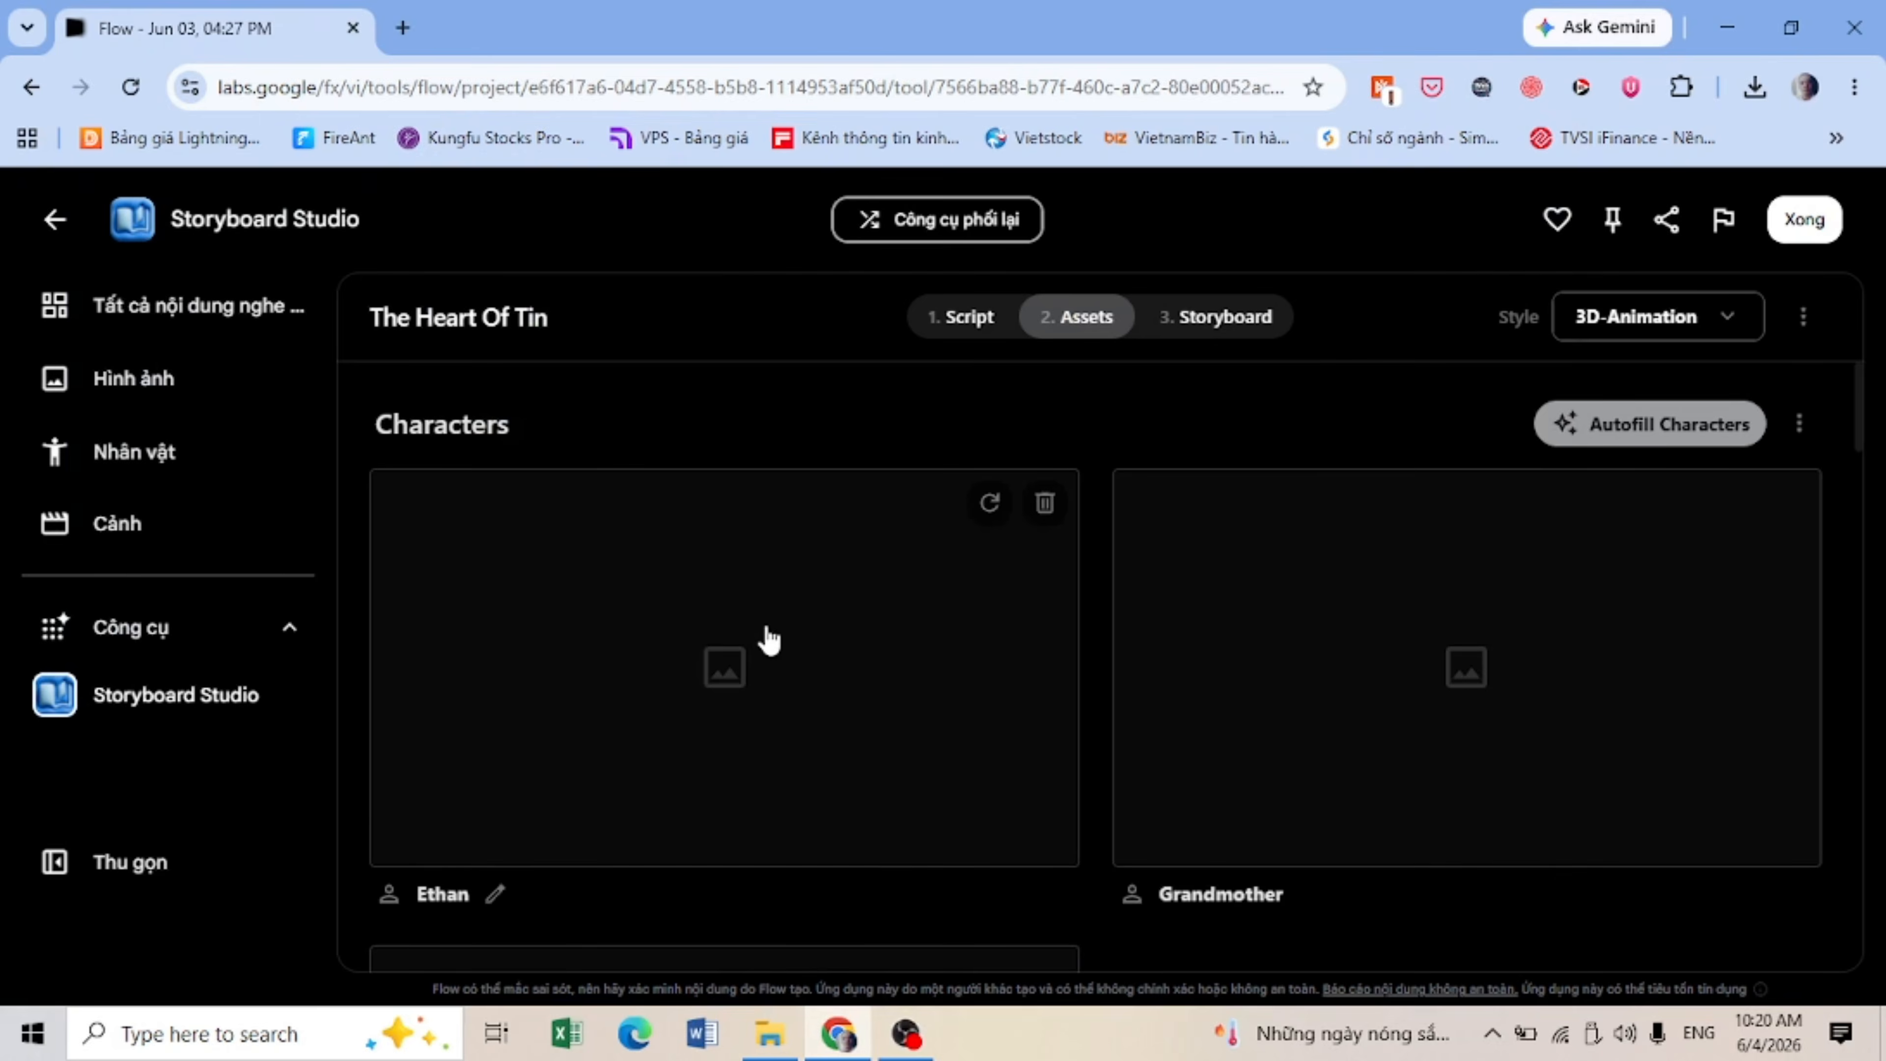
click(766, 638)
scroll(1560, 709, down, 5)
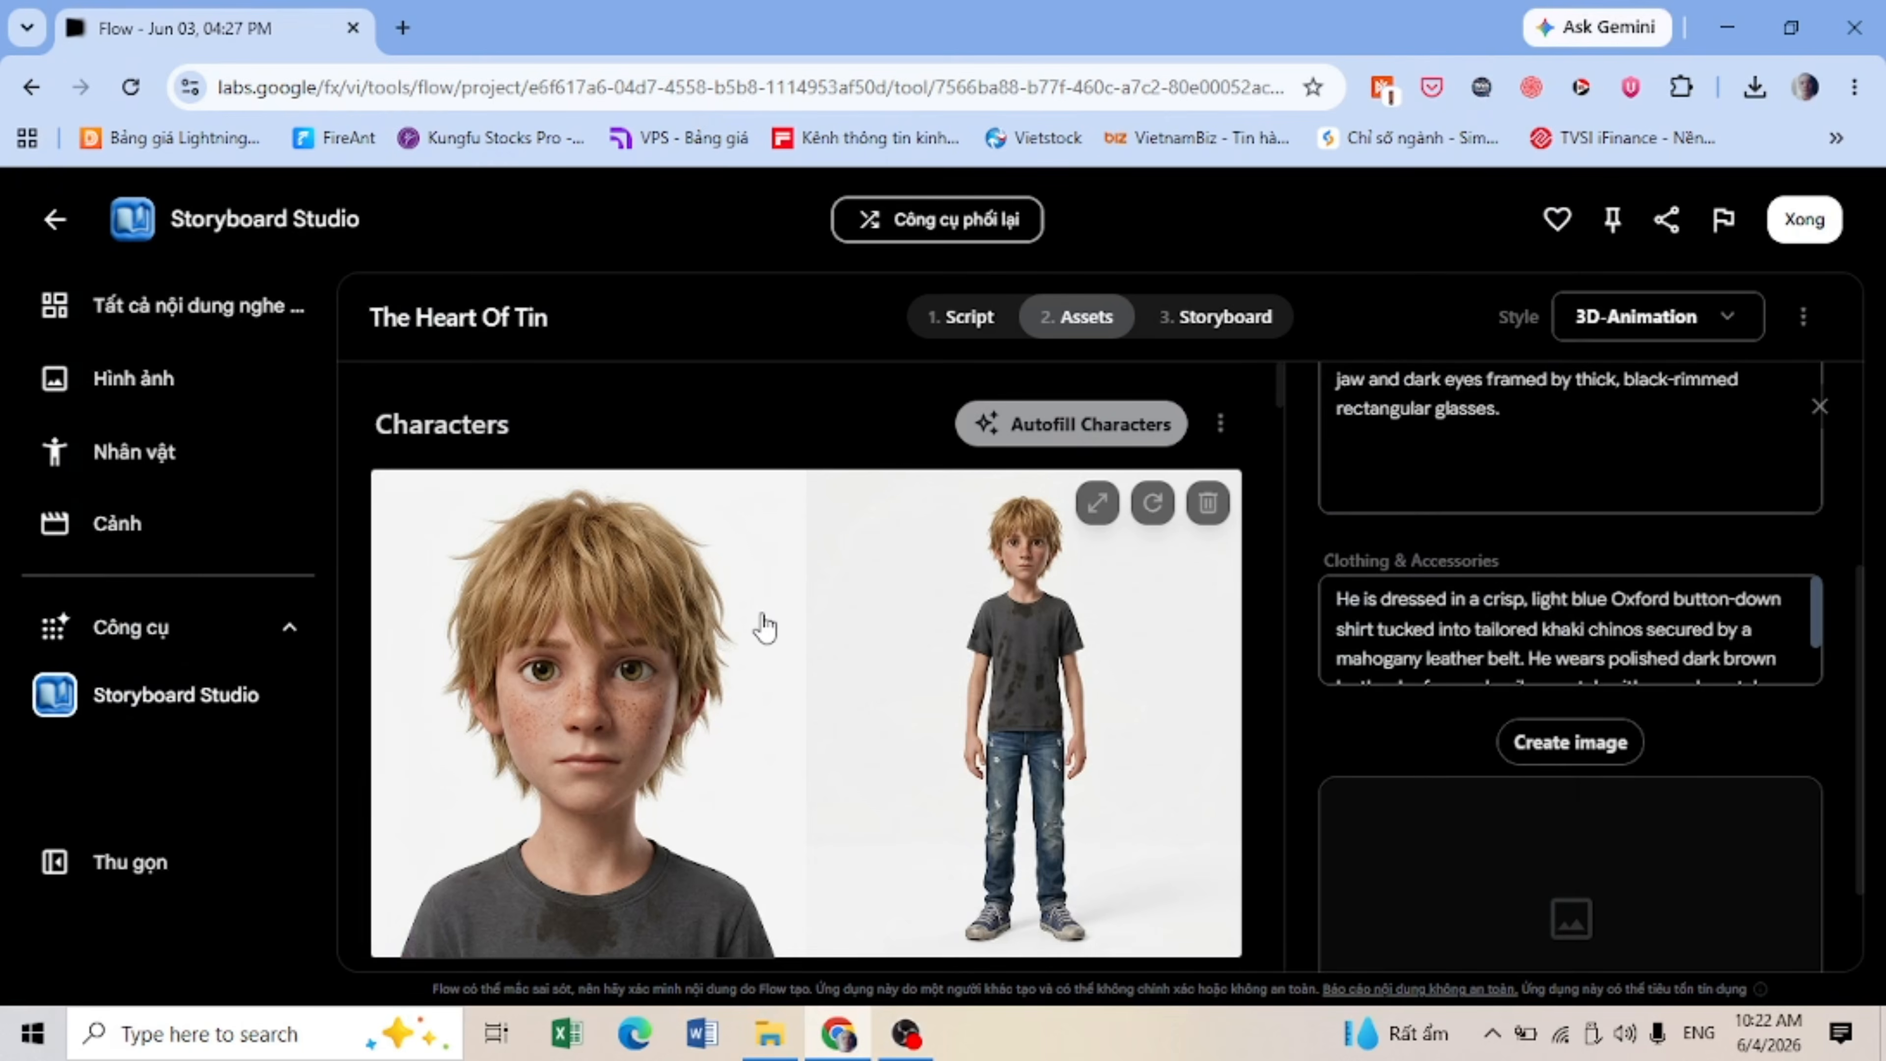
scroll(764, 626, down, 5)
scroll(764, 626, down, 5)
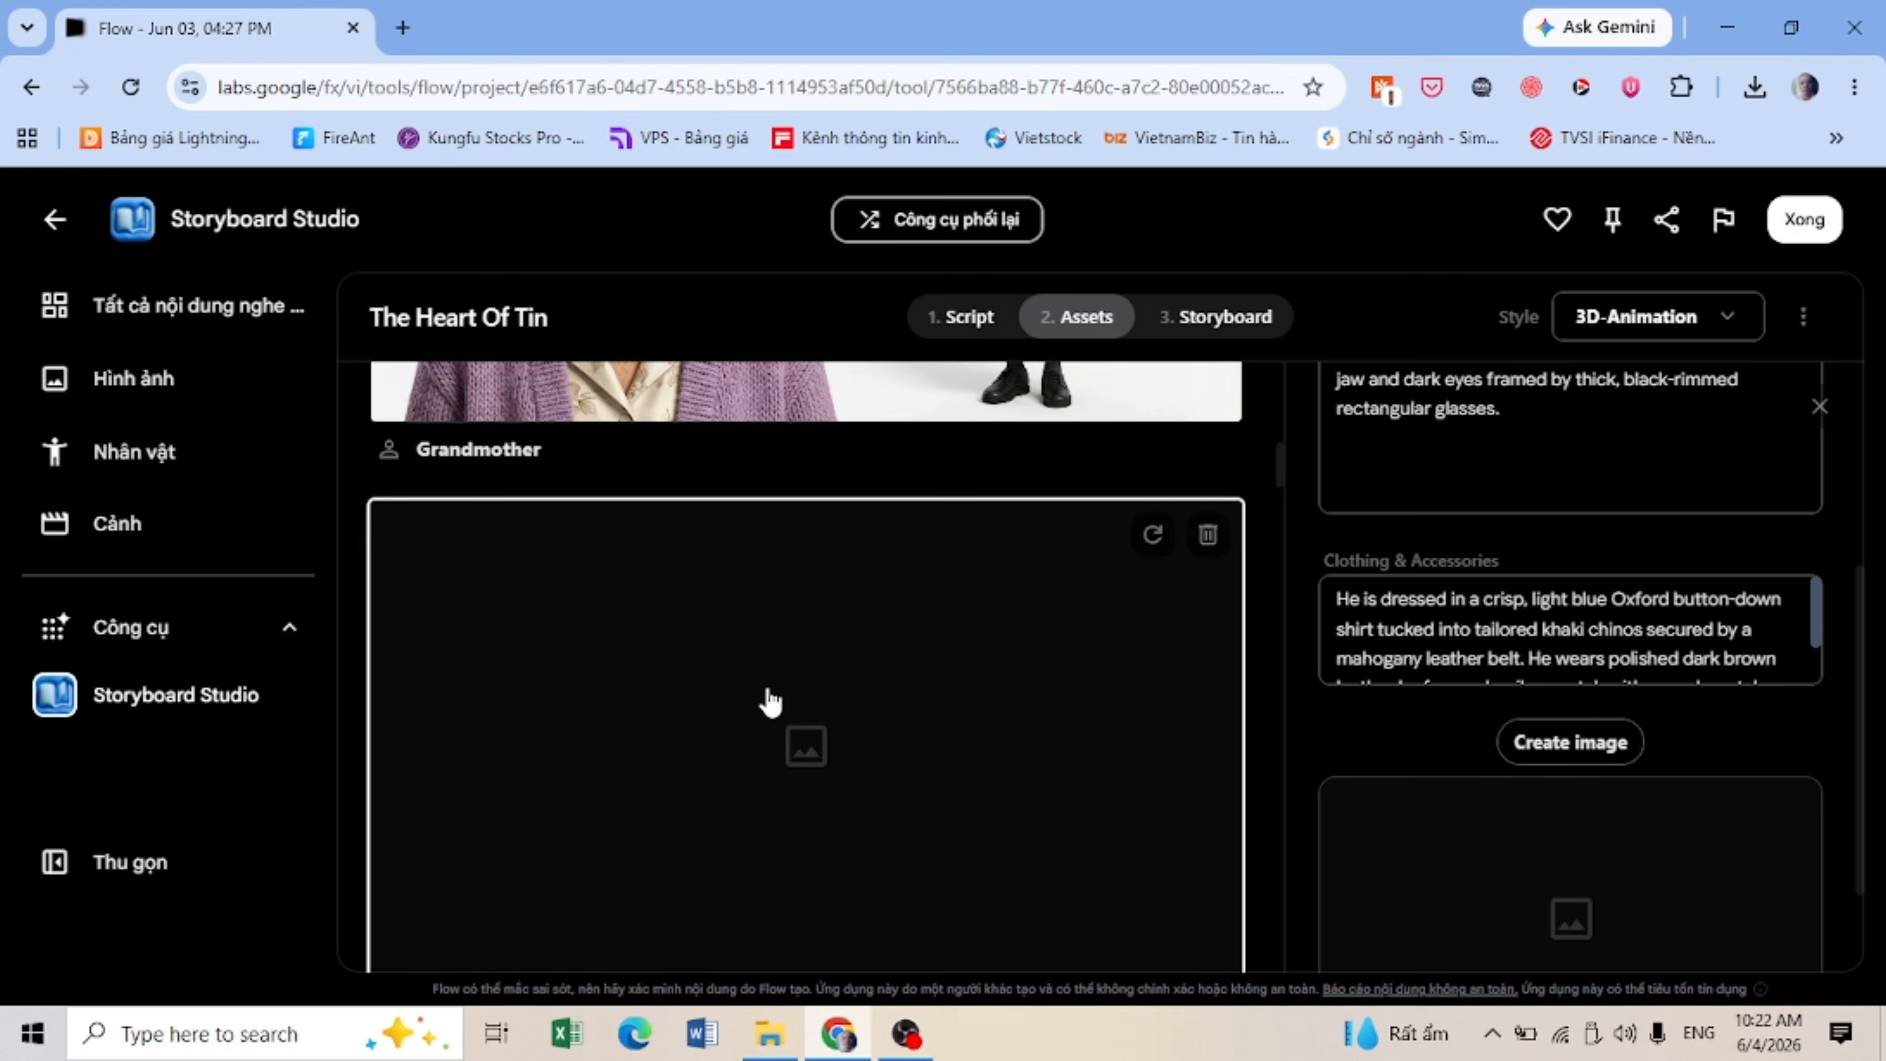
click(1558, 743)
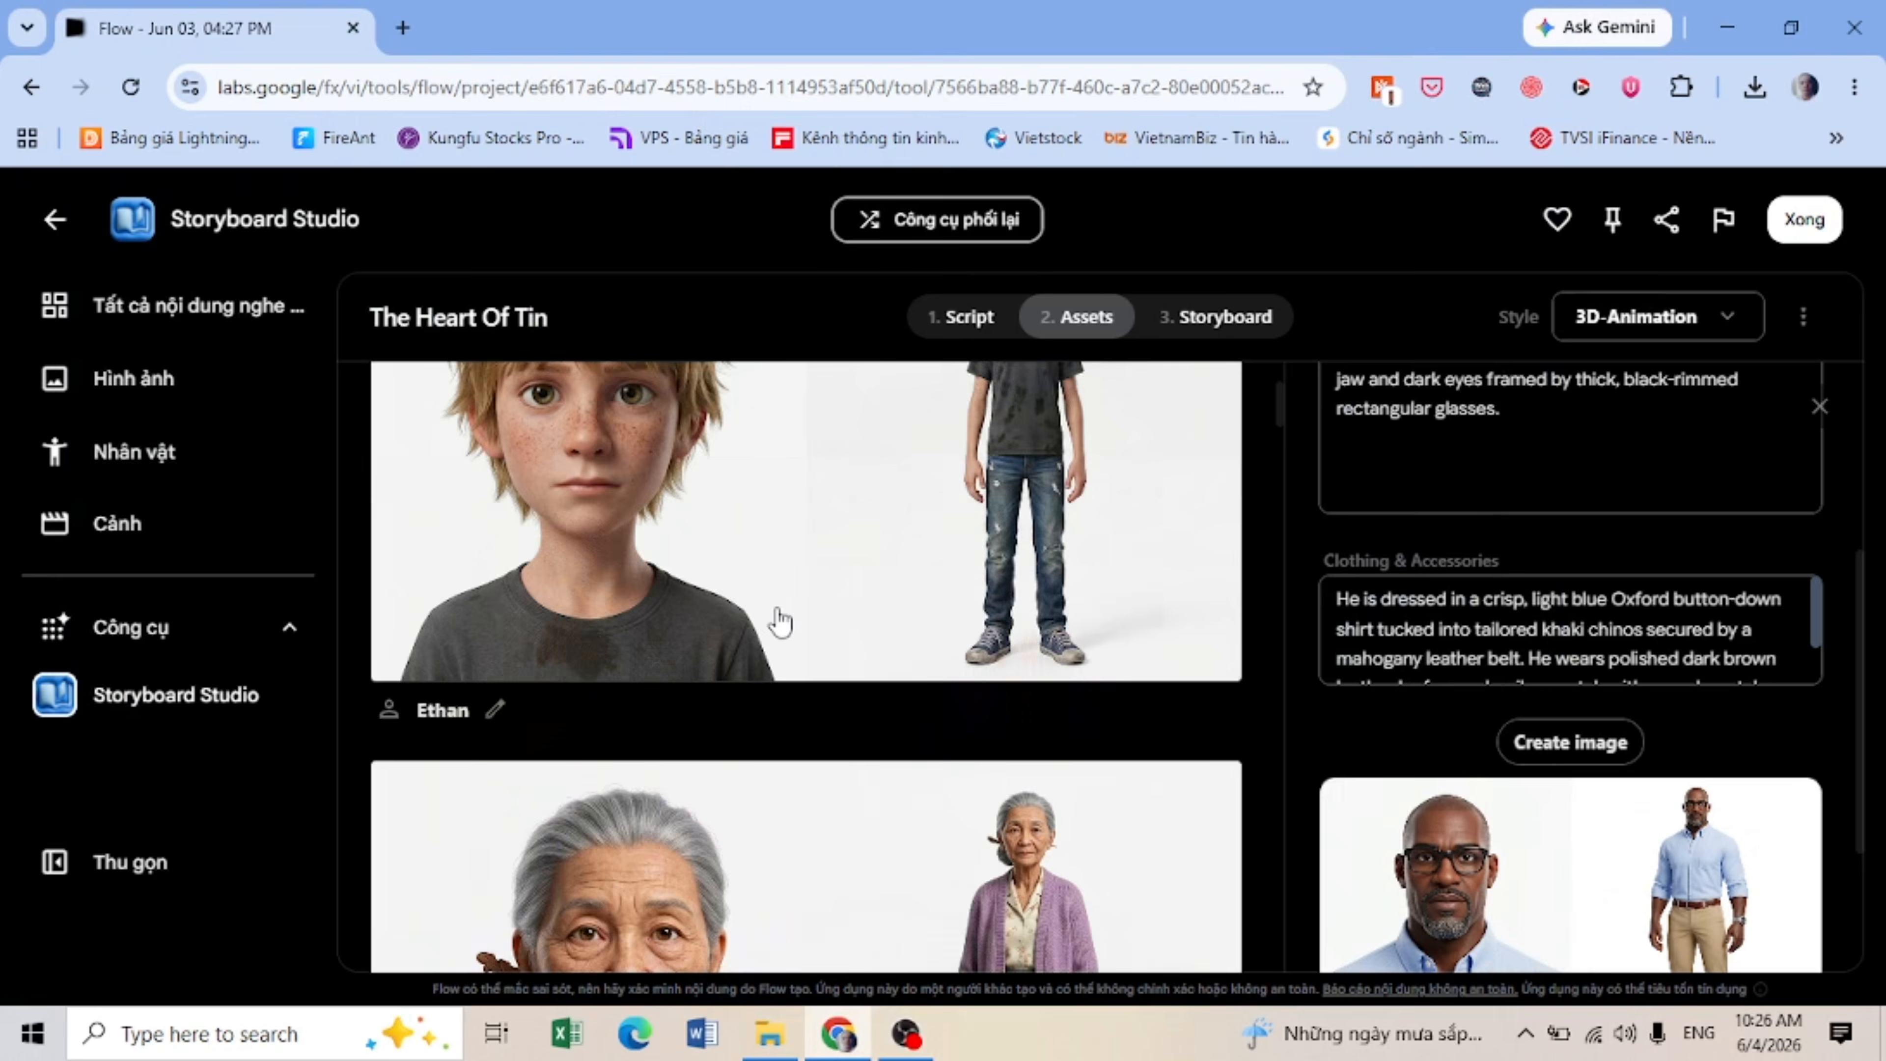
Step: Check the images of Ethan, Grandmother and Judge, and autofill the descriptions for all locations
scroll(779, 621, down, 4)
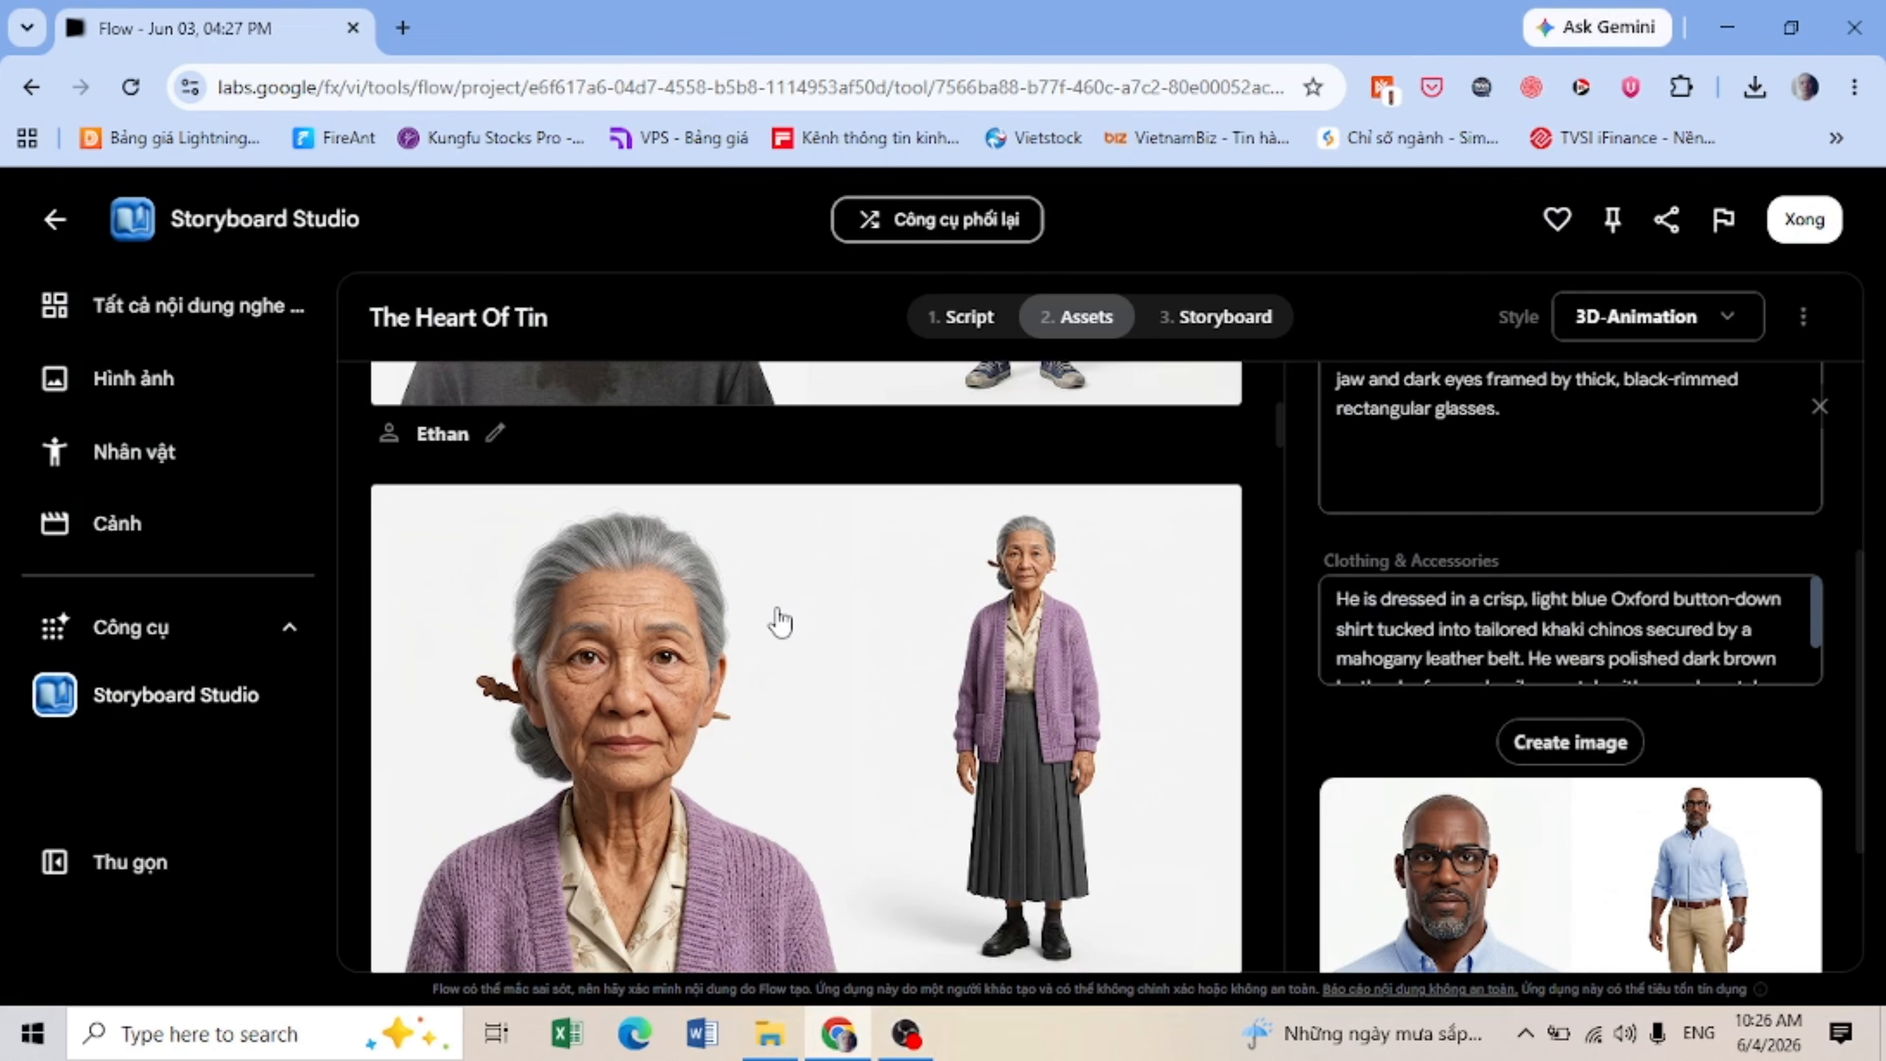
scroll(777, 609, down, 6)
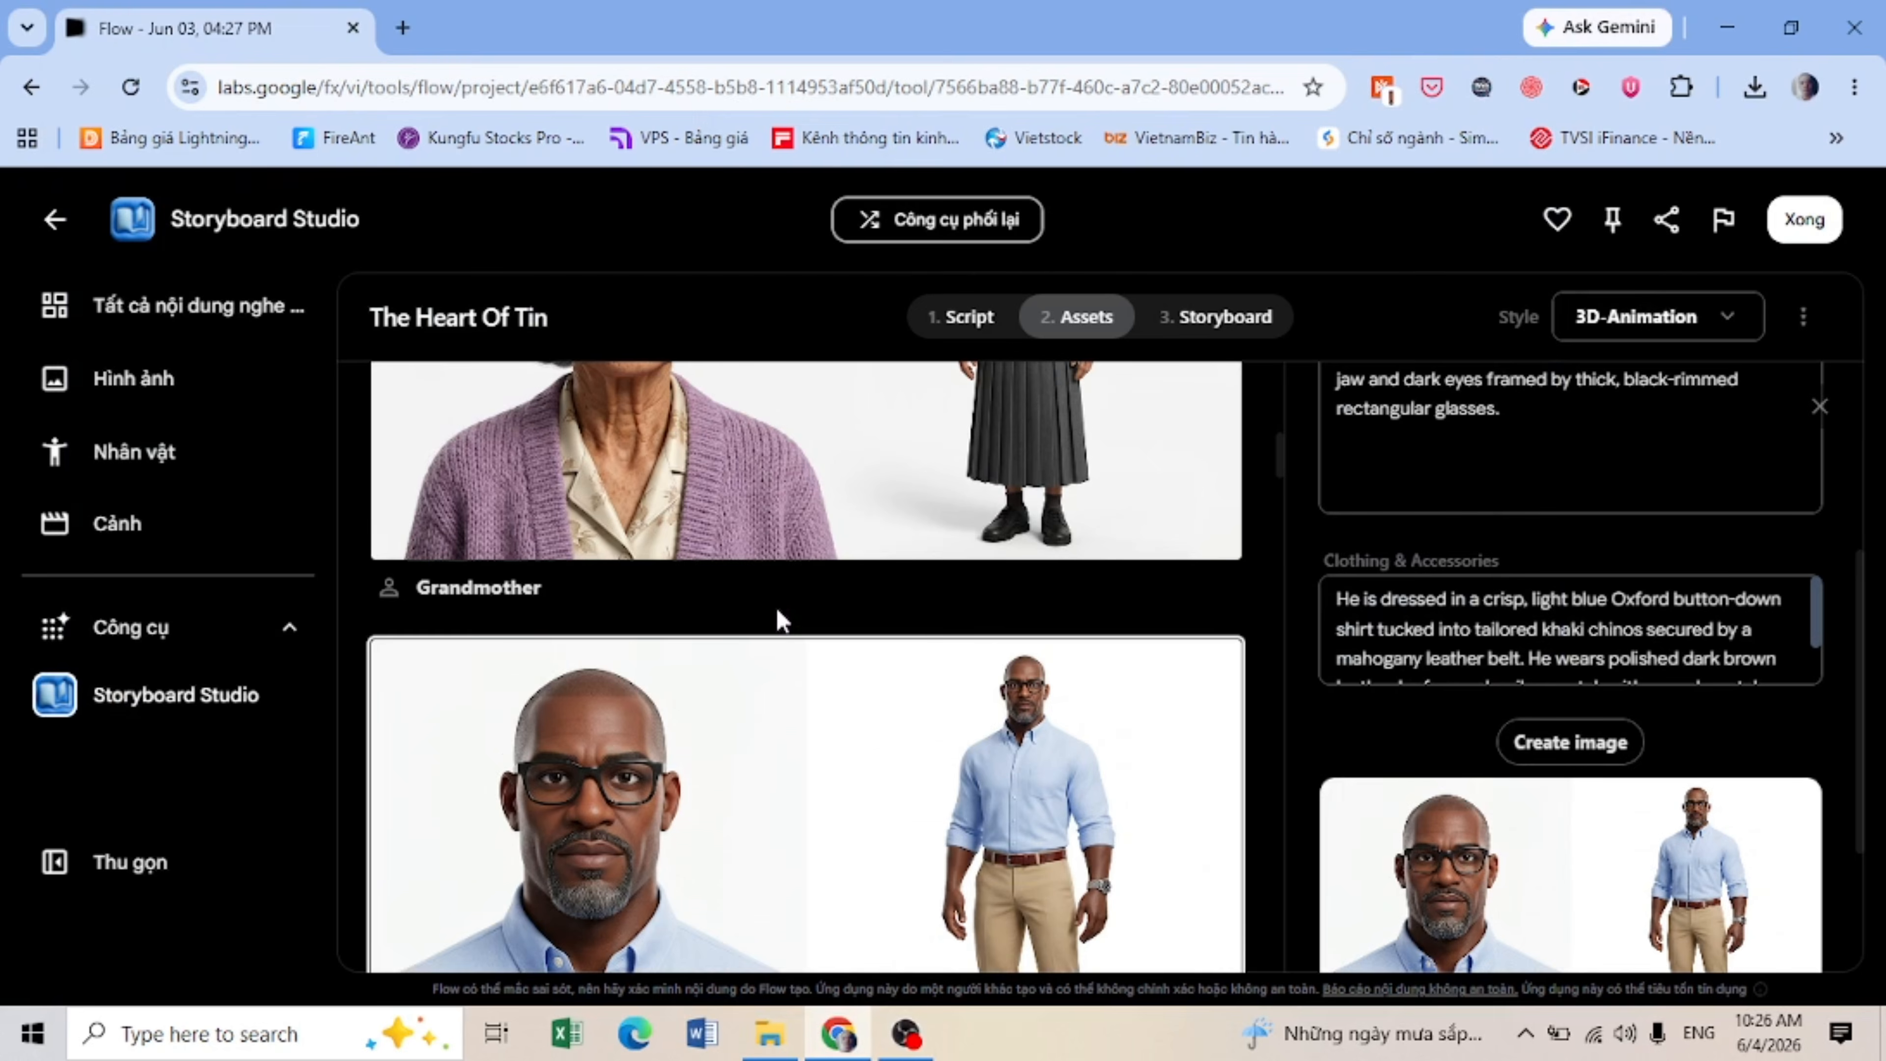
scroll(777, 621, down, 2)
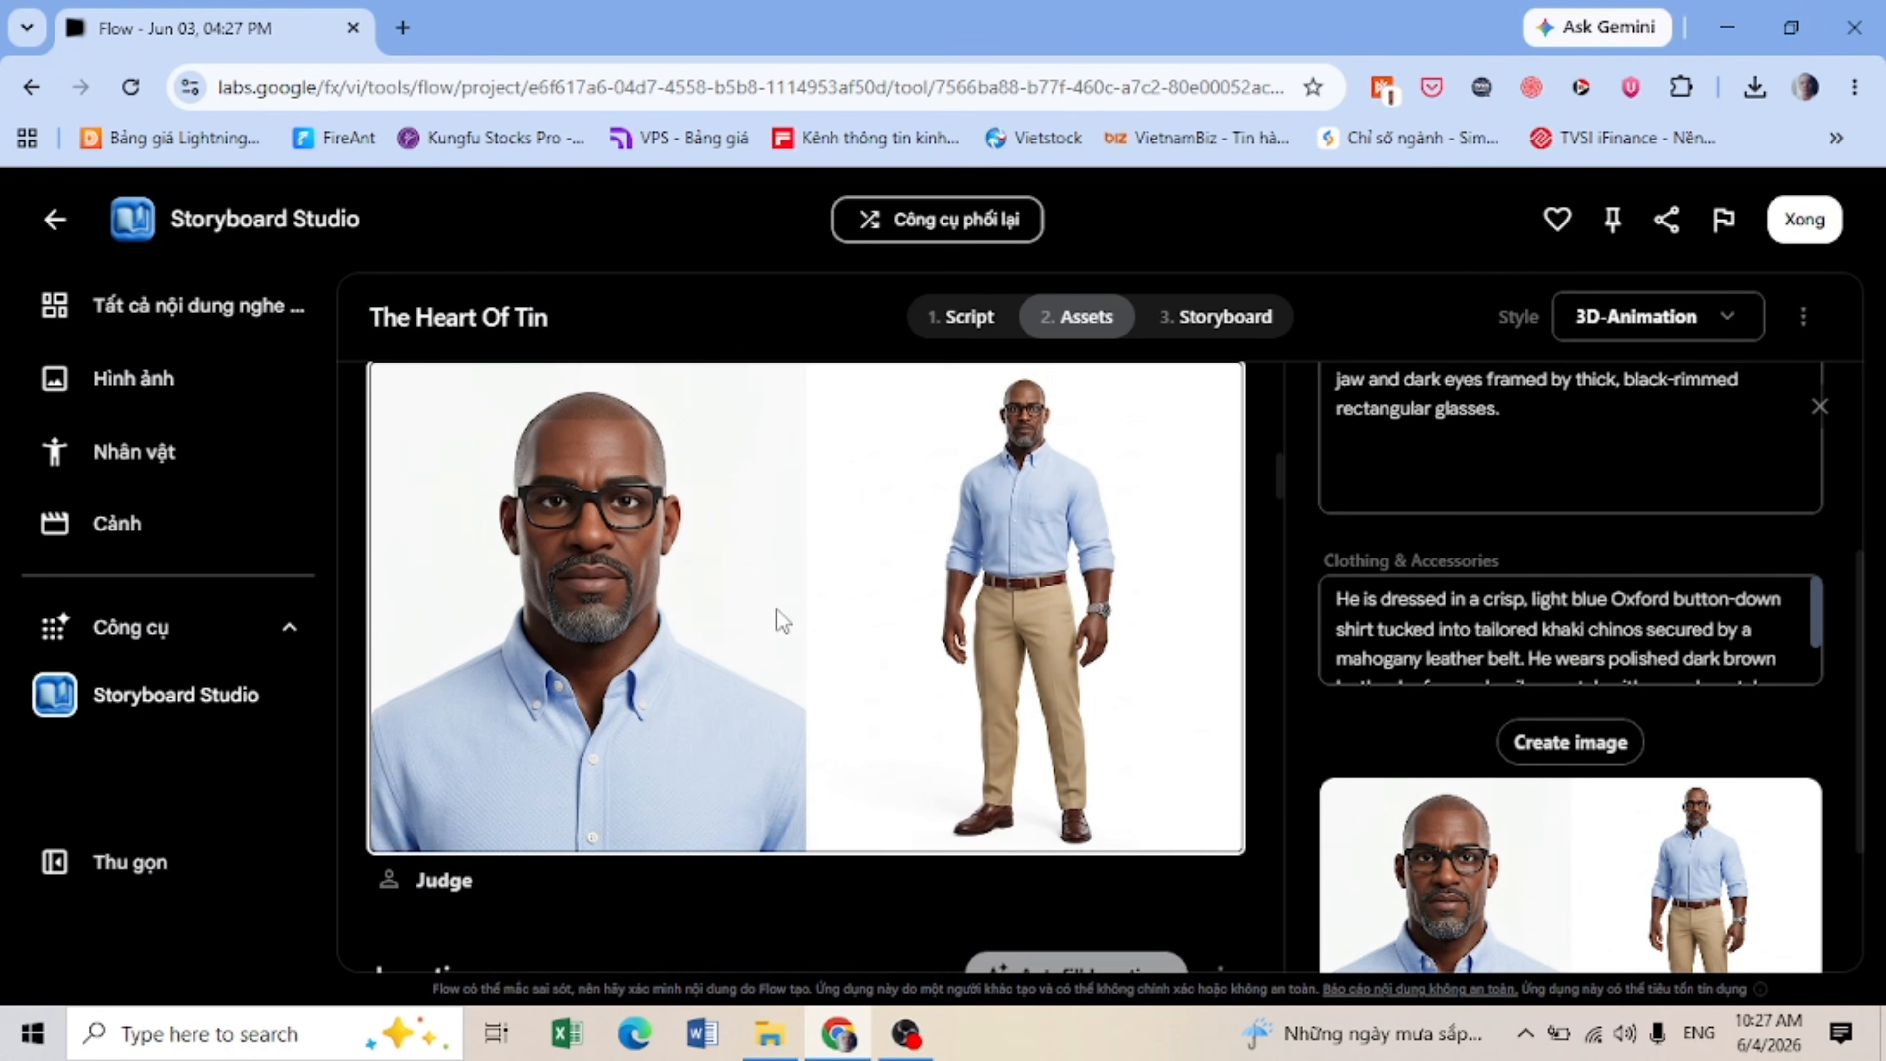
scroll(776, 609, up, 8)
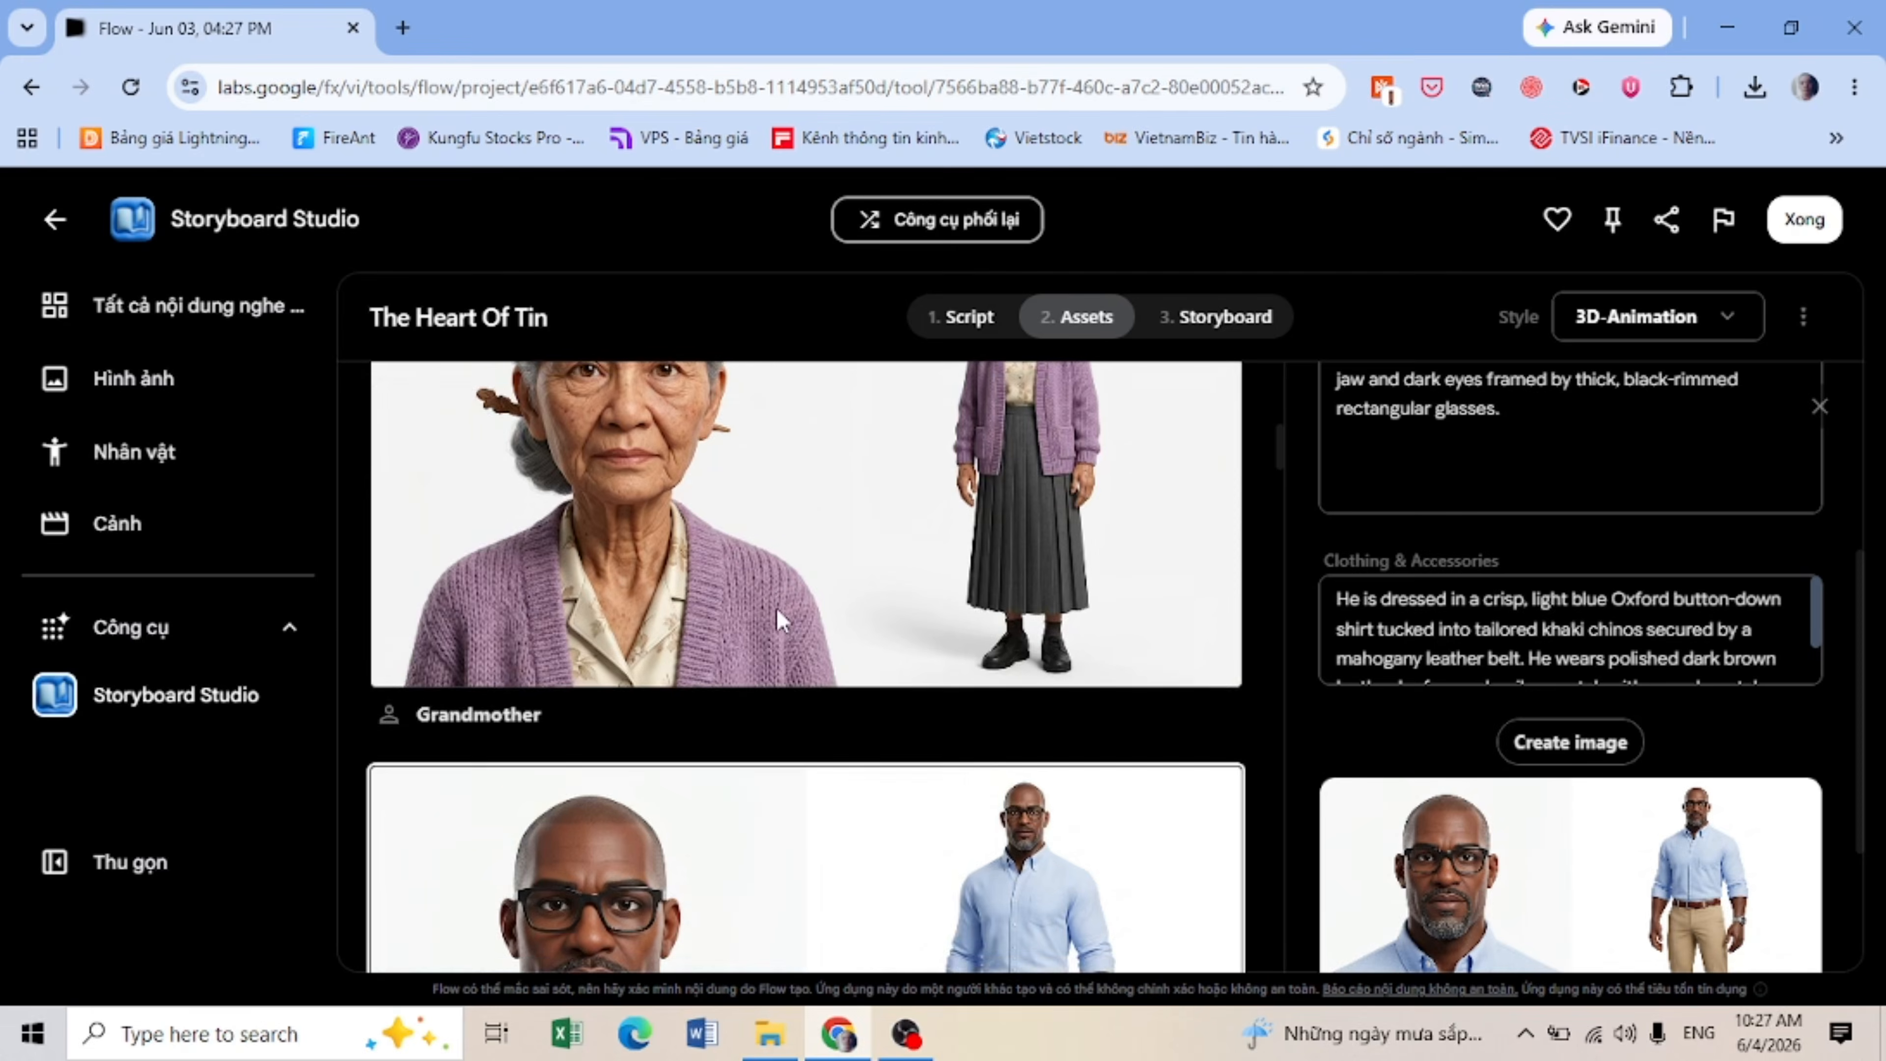
scroll(777, 608, down, 13)
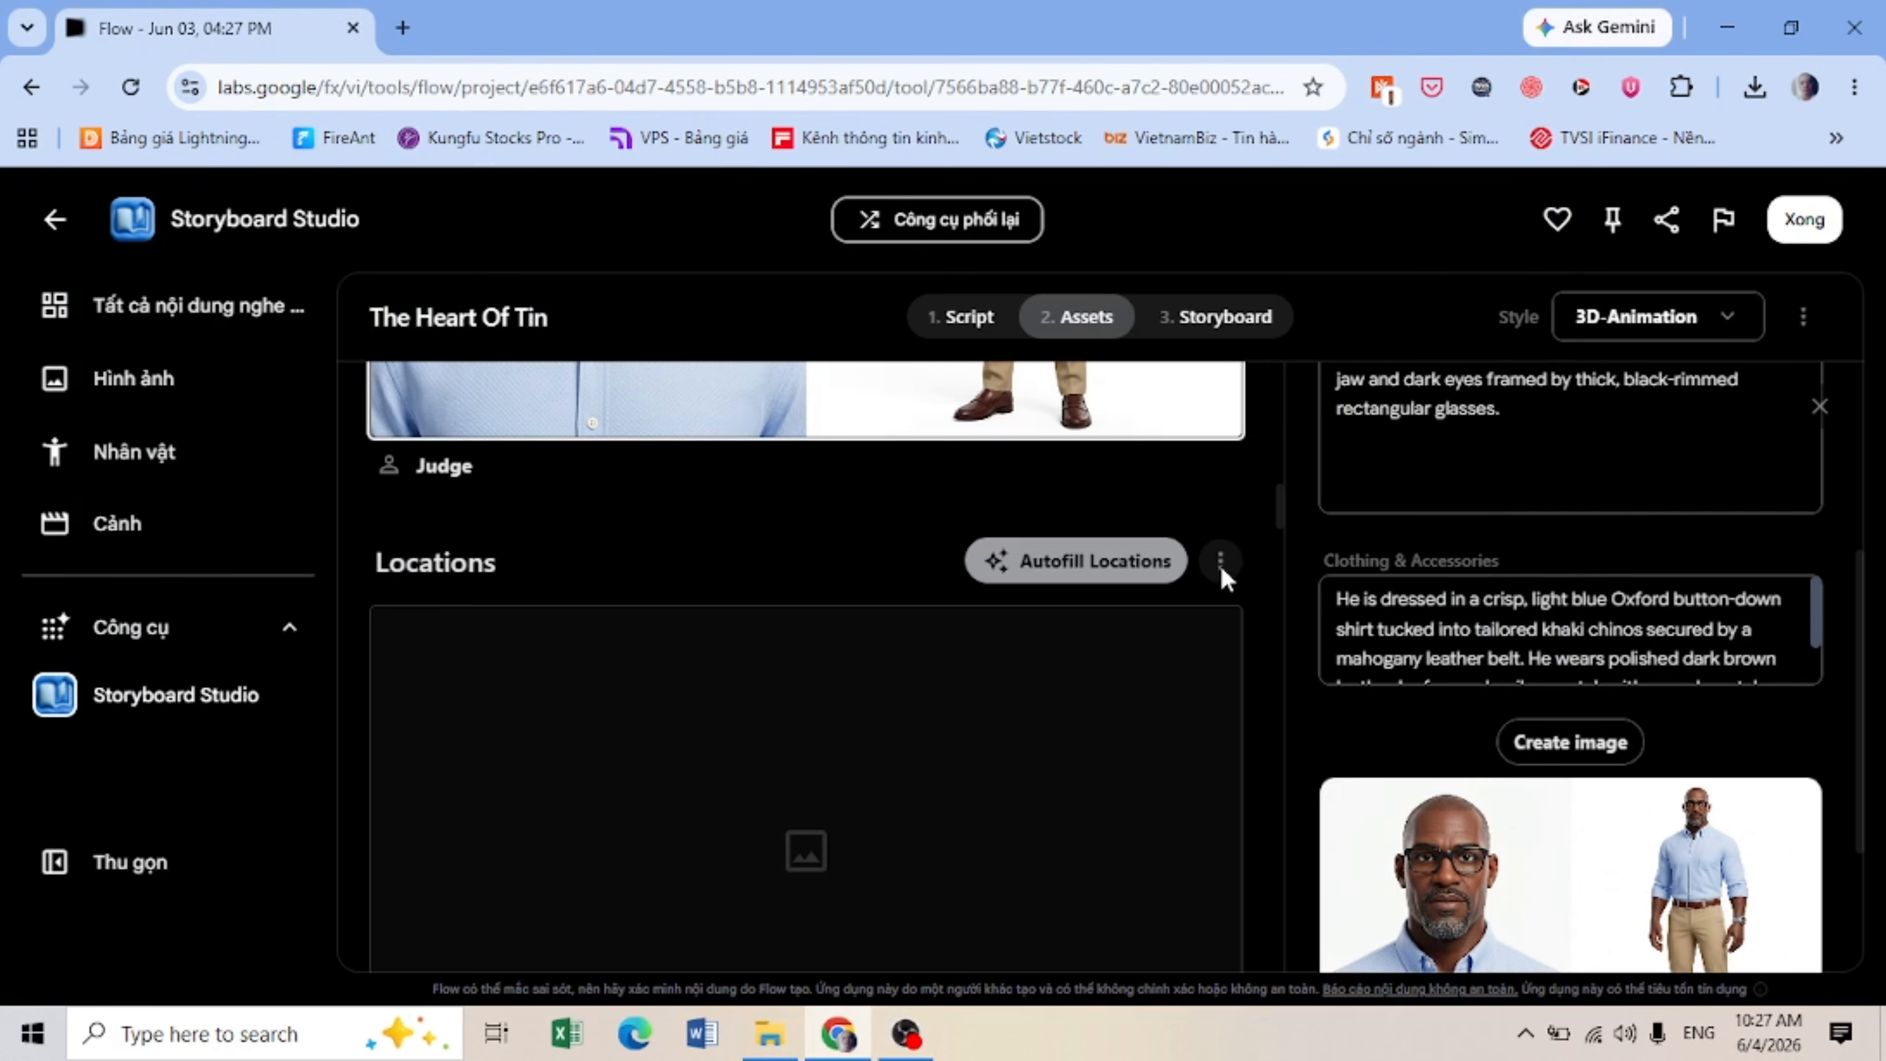
click(1220, 562)
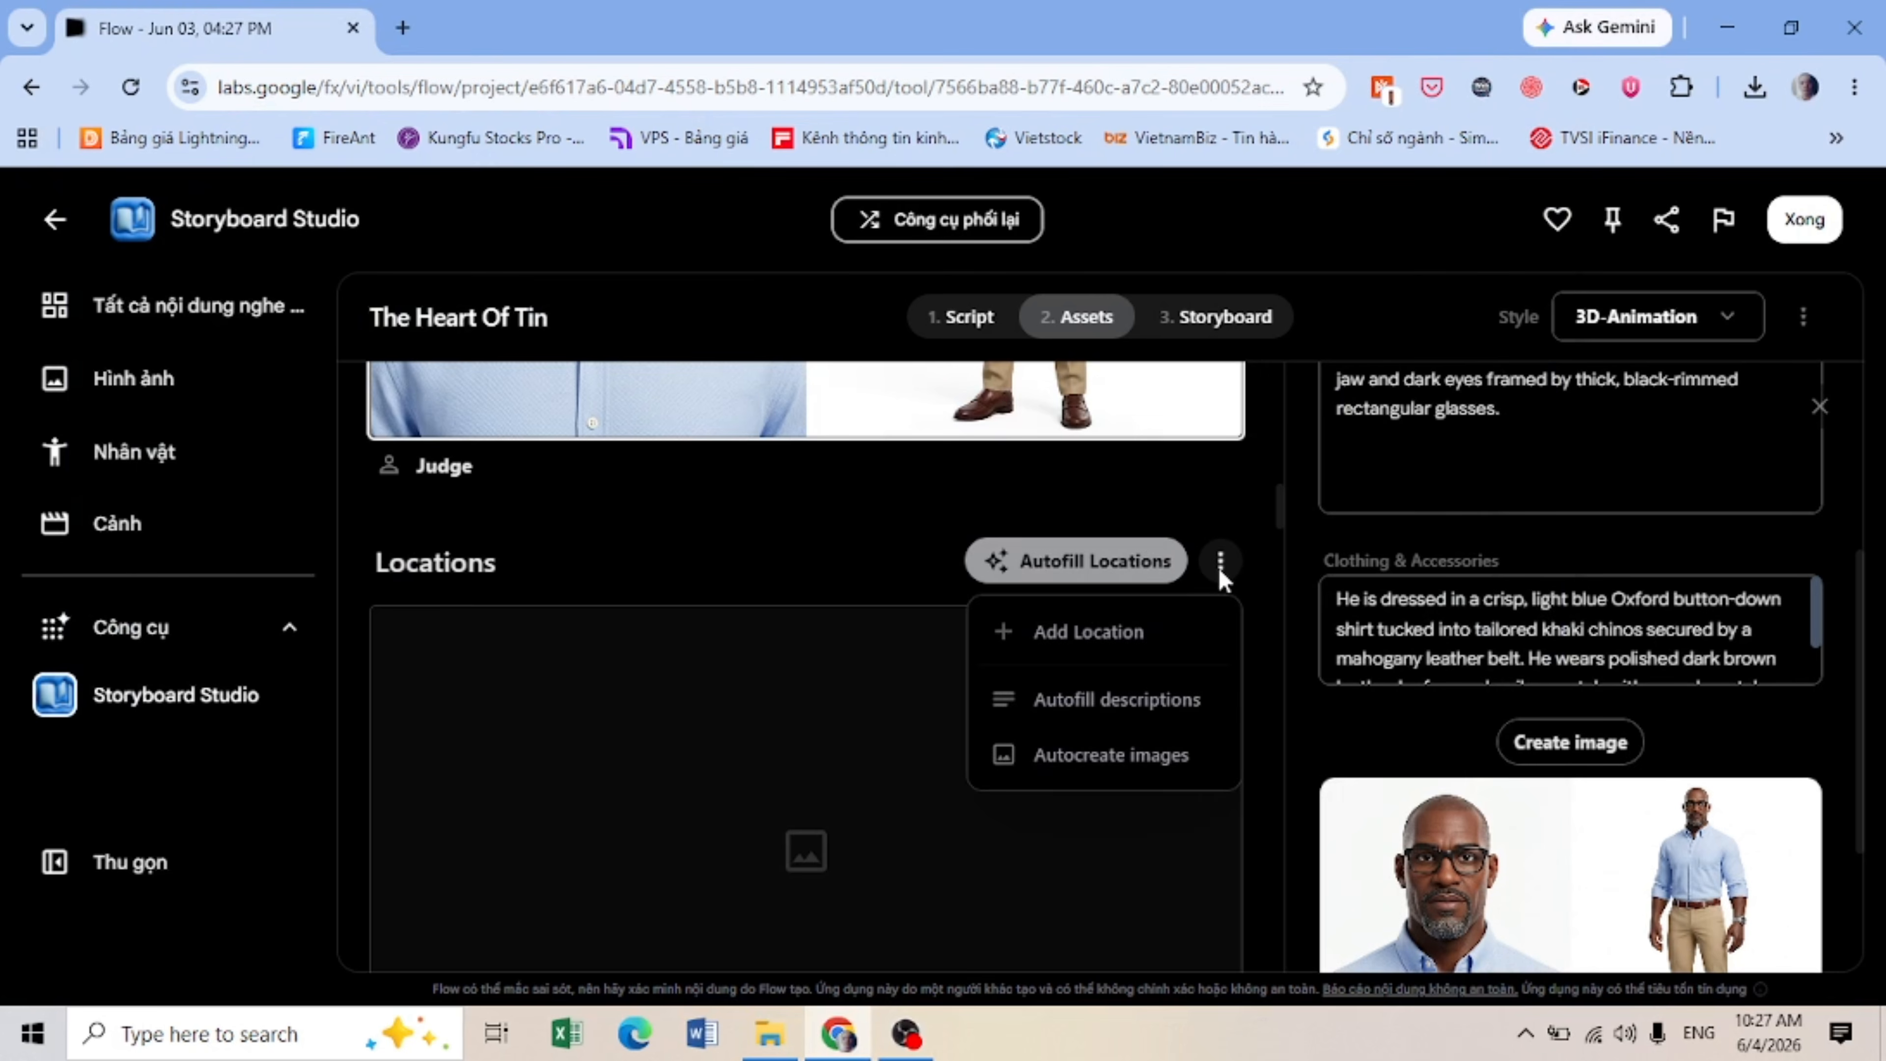
click(1106, 708)
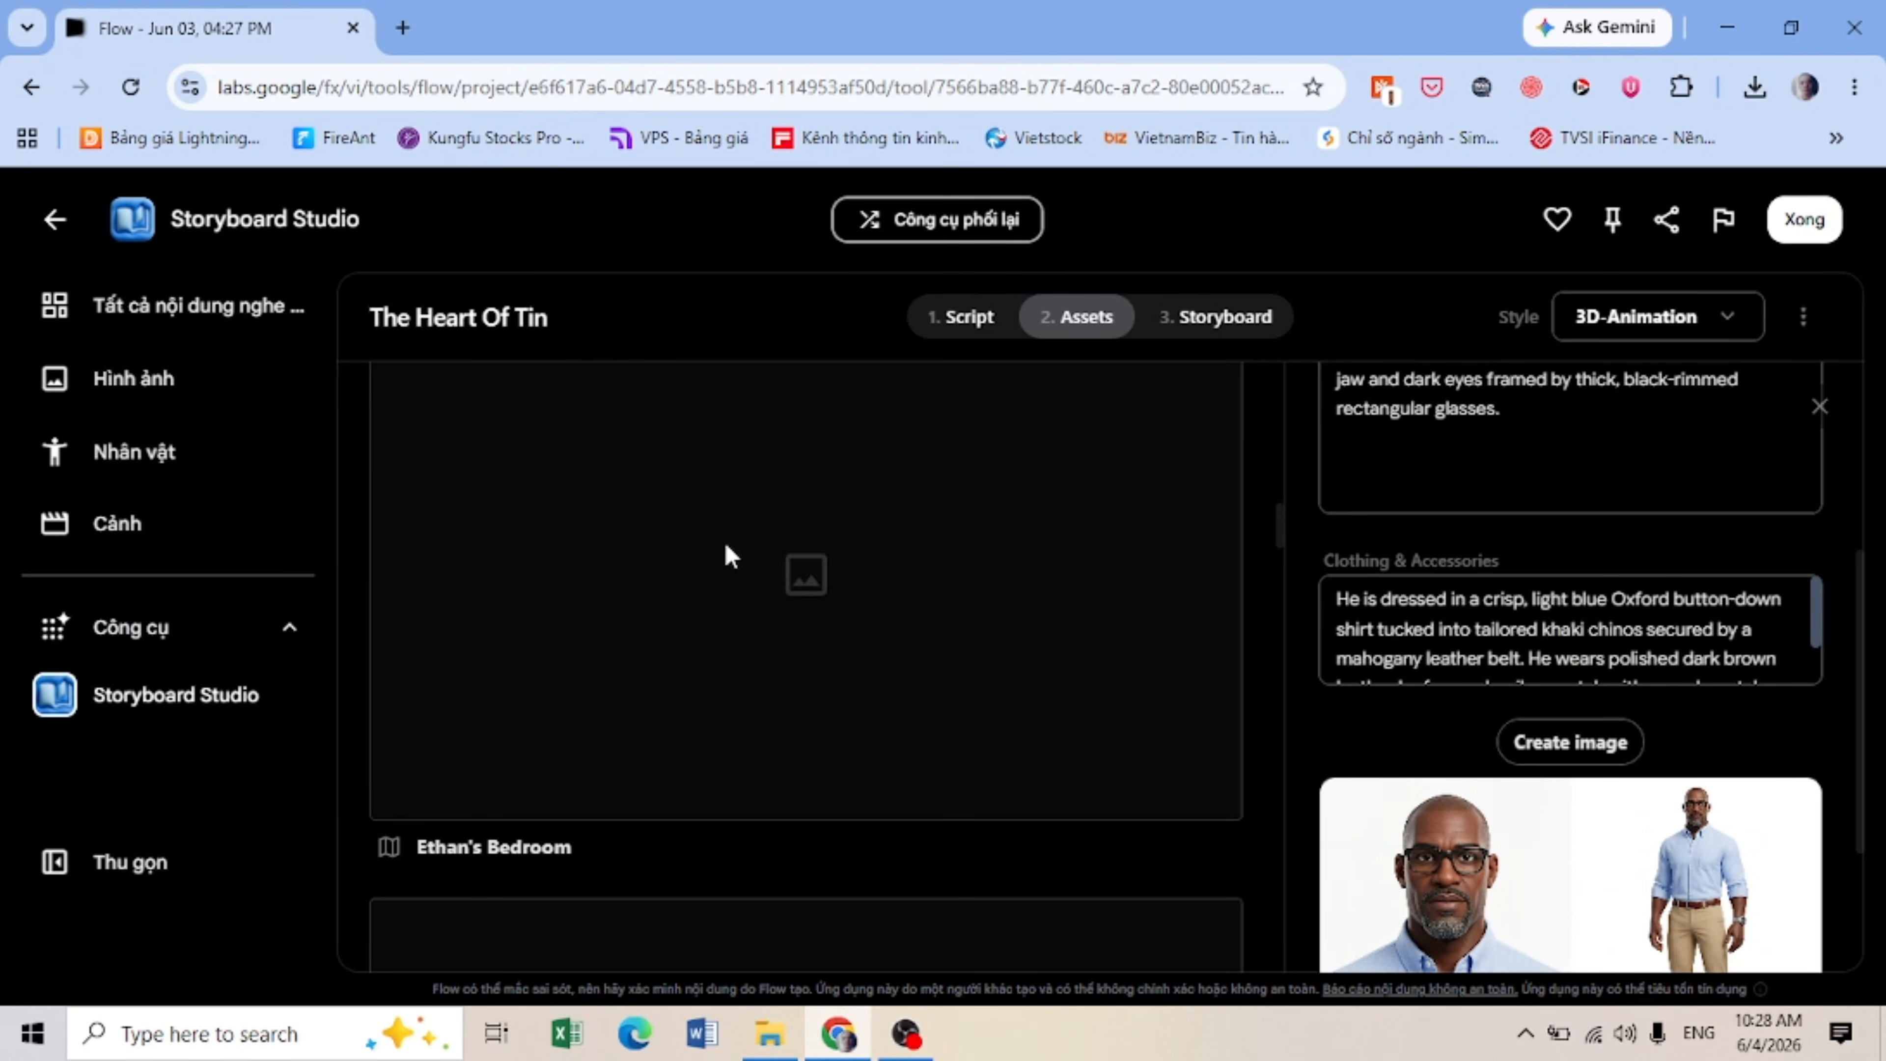
Step: Create the images for the Ethan's Bedroom location and the school exterior location below it
scroll(724, 541, up, 1)
click(723, 544)
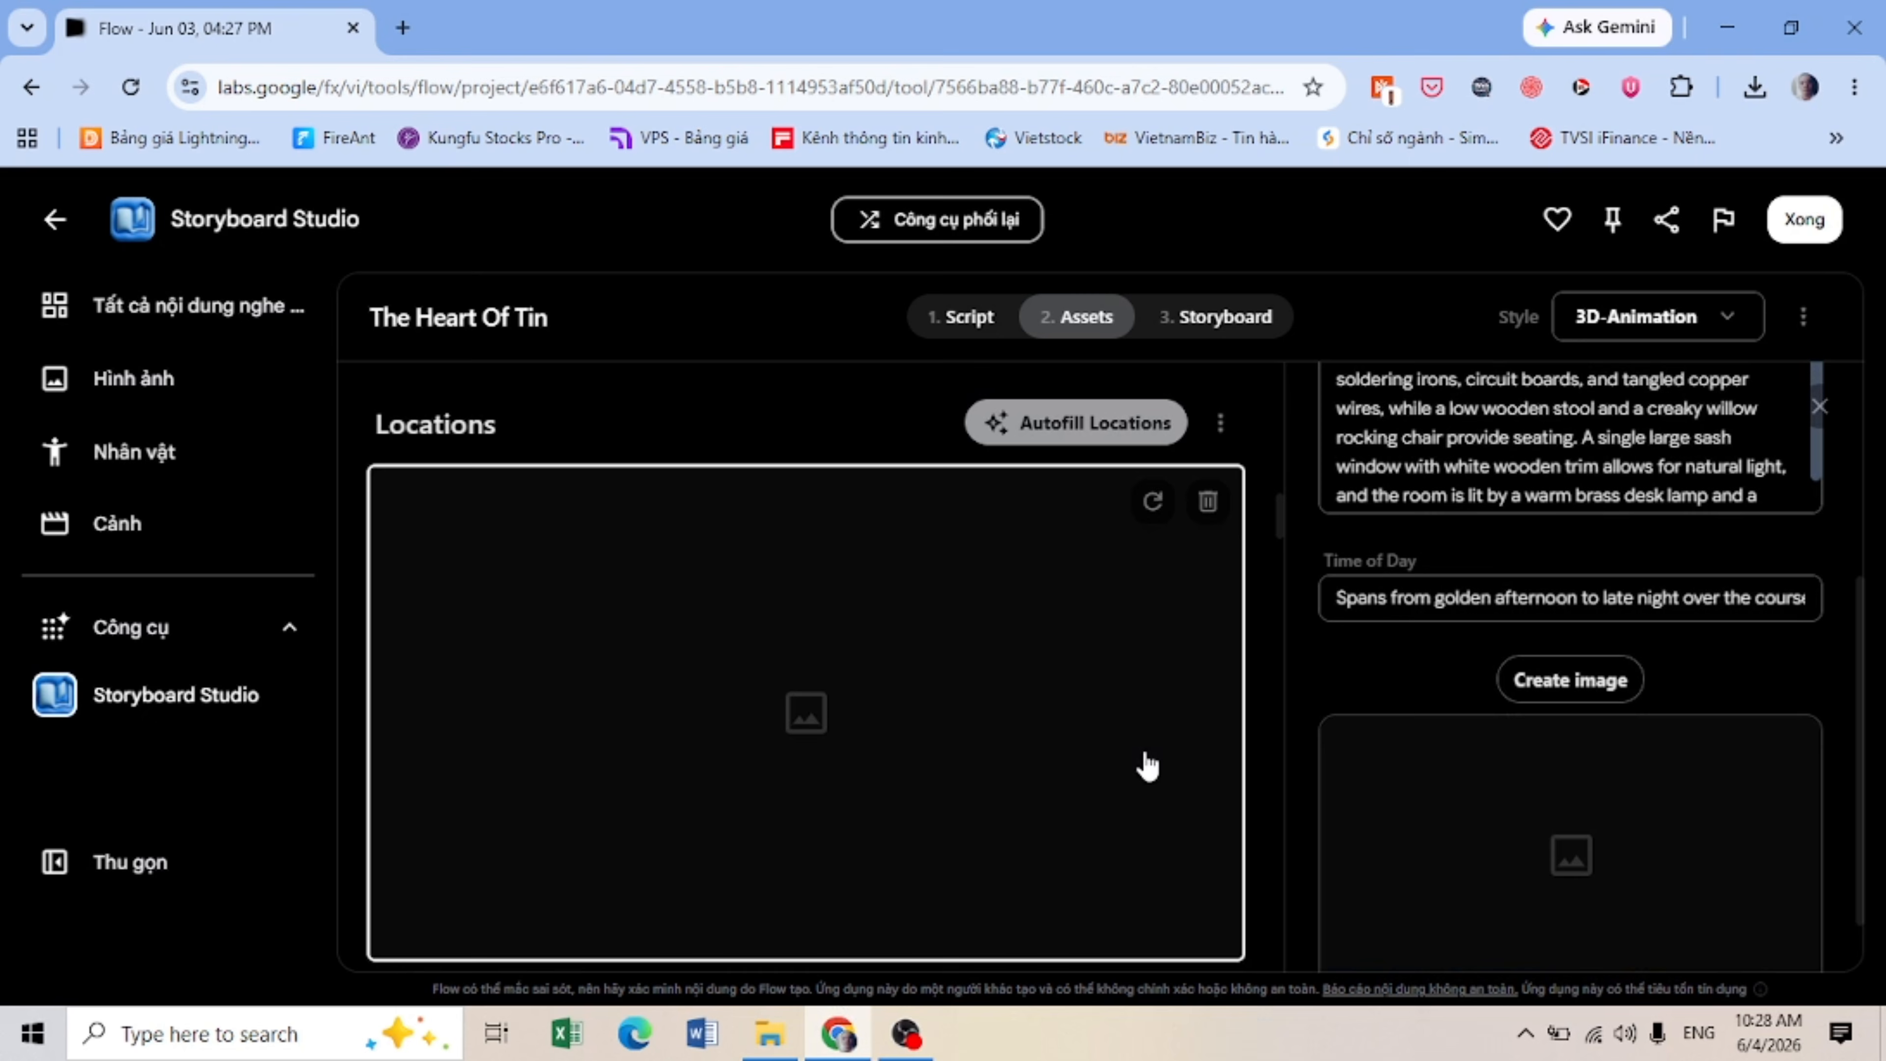
click(1570, 679)
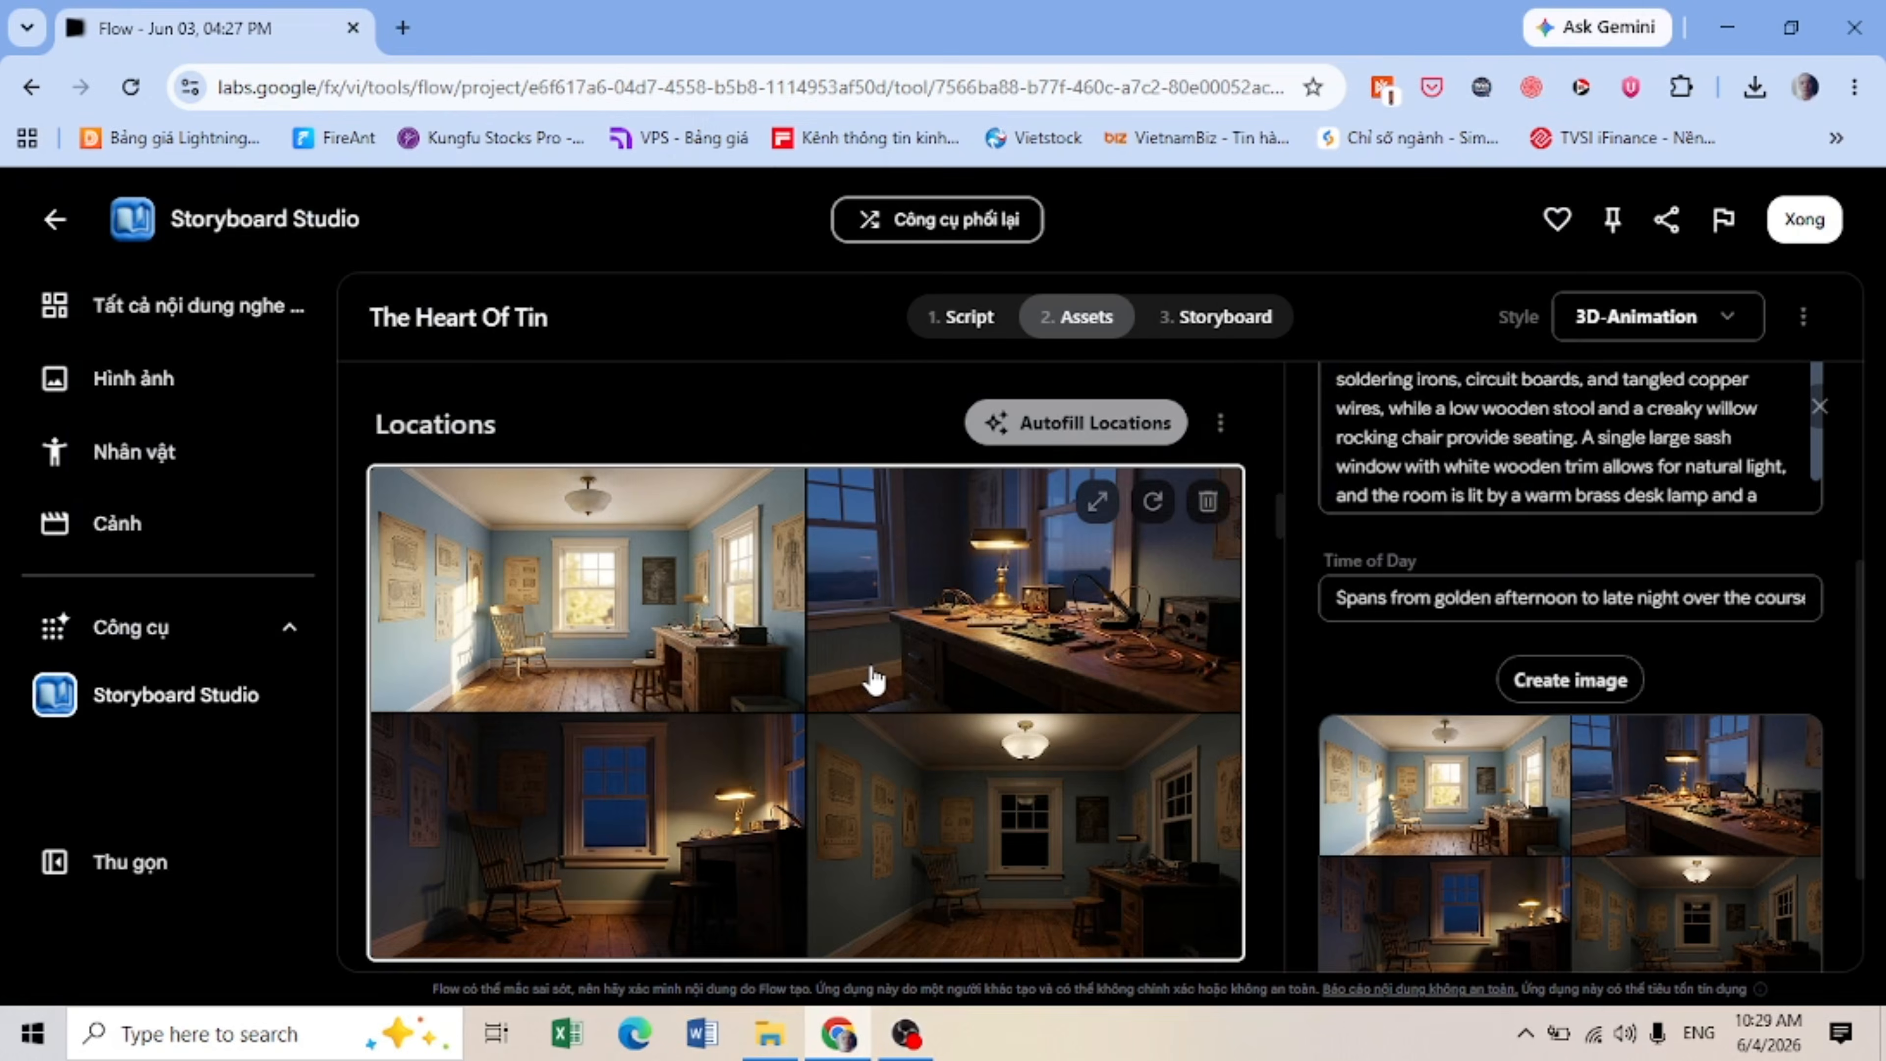
scroll(872, 675, down, 5)
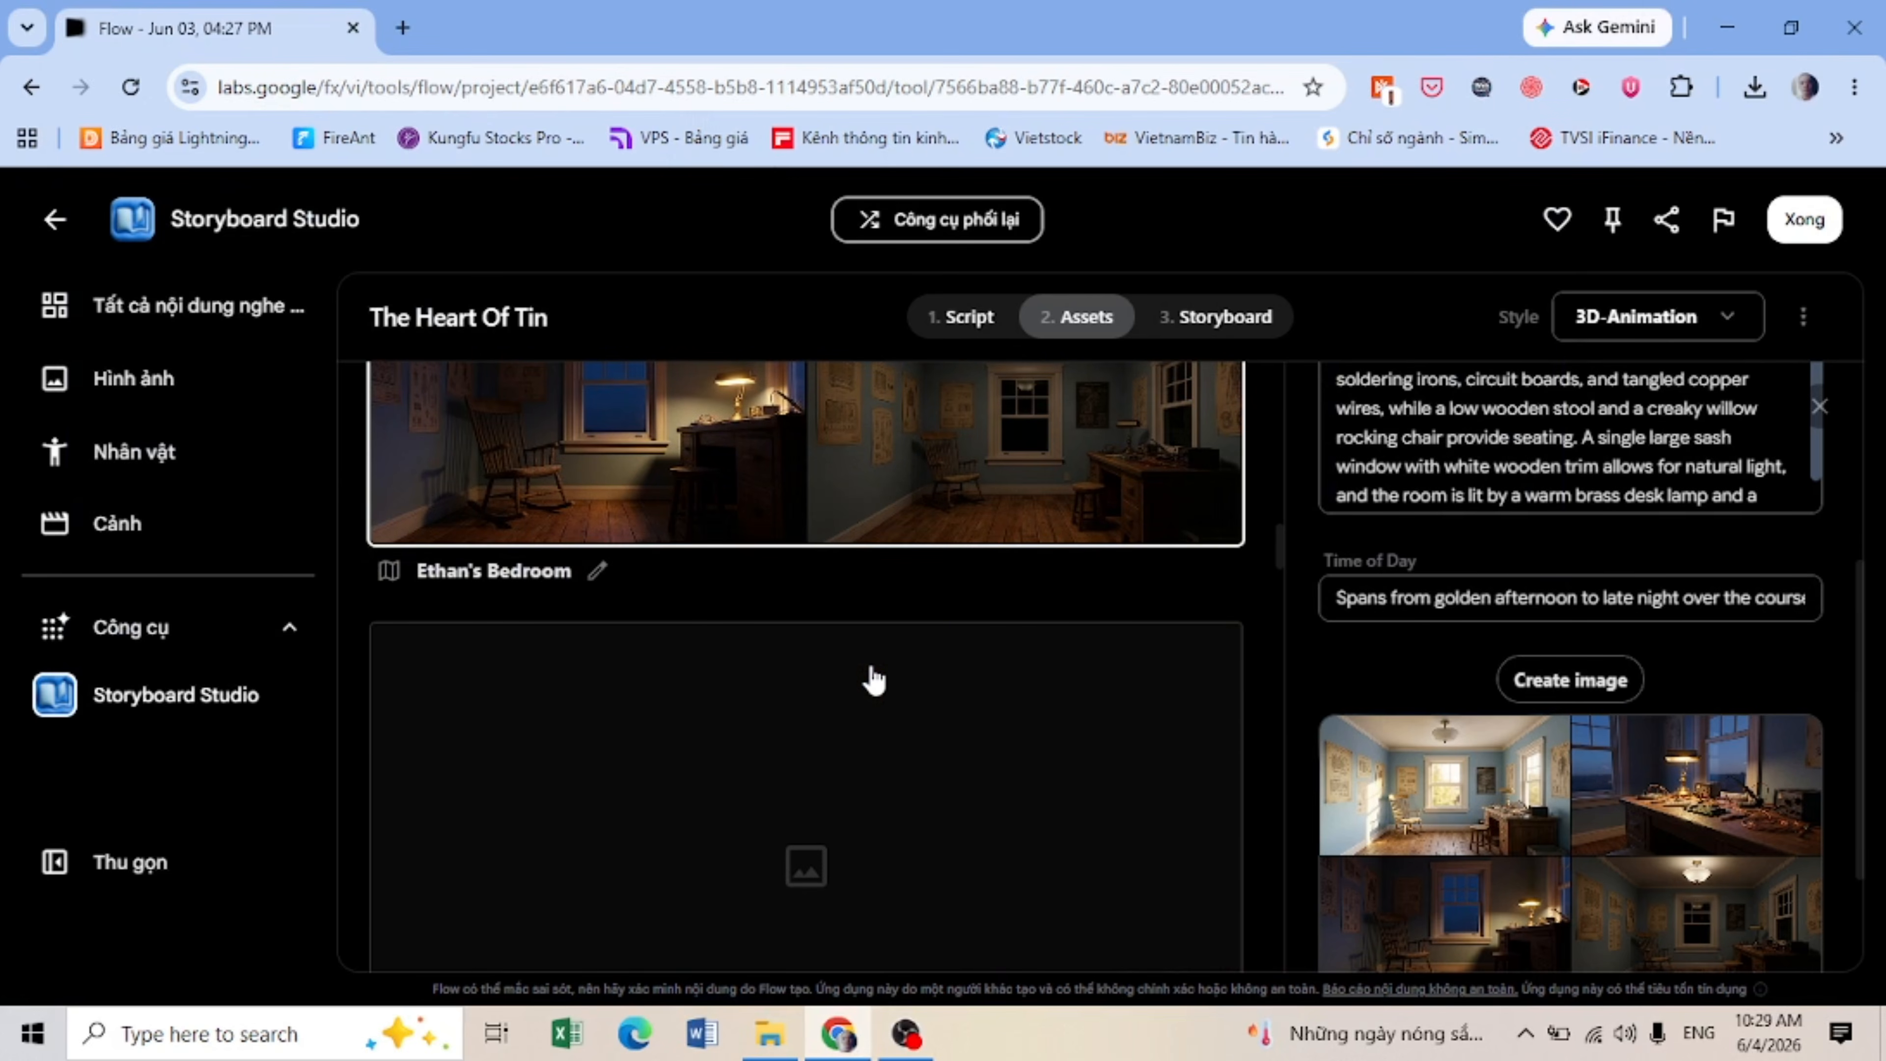
click(850, 714)
scroll(853, 724, down, 2)
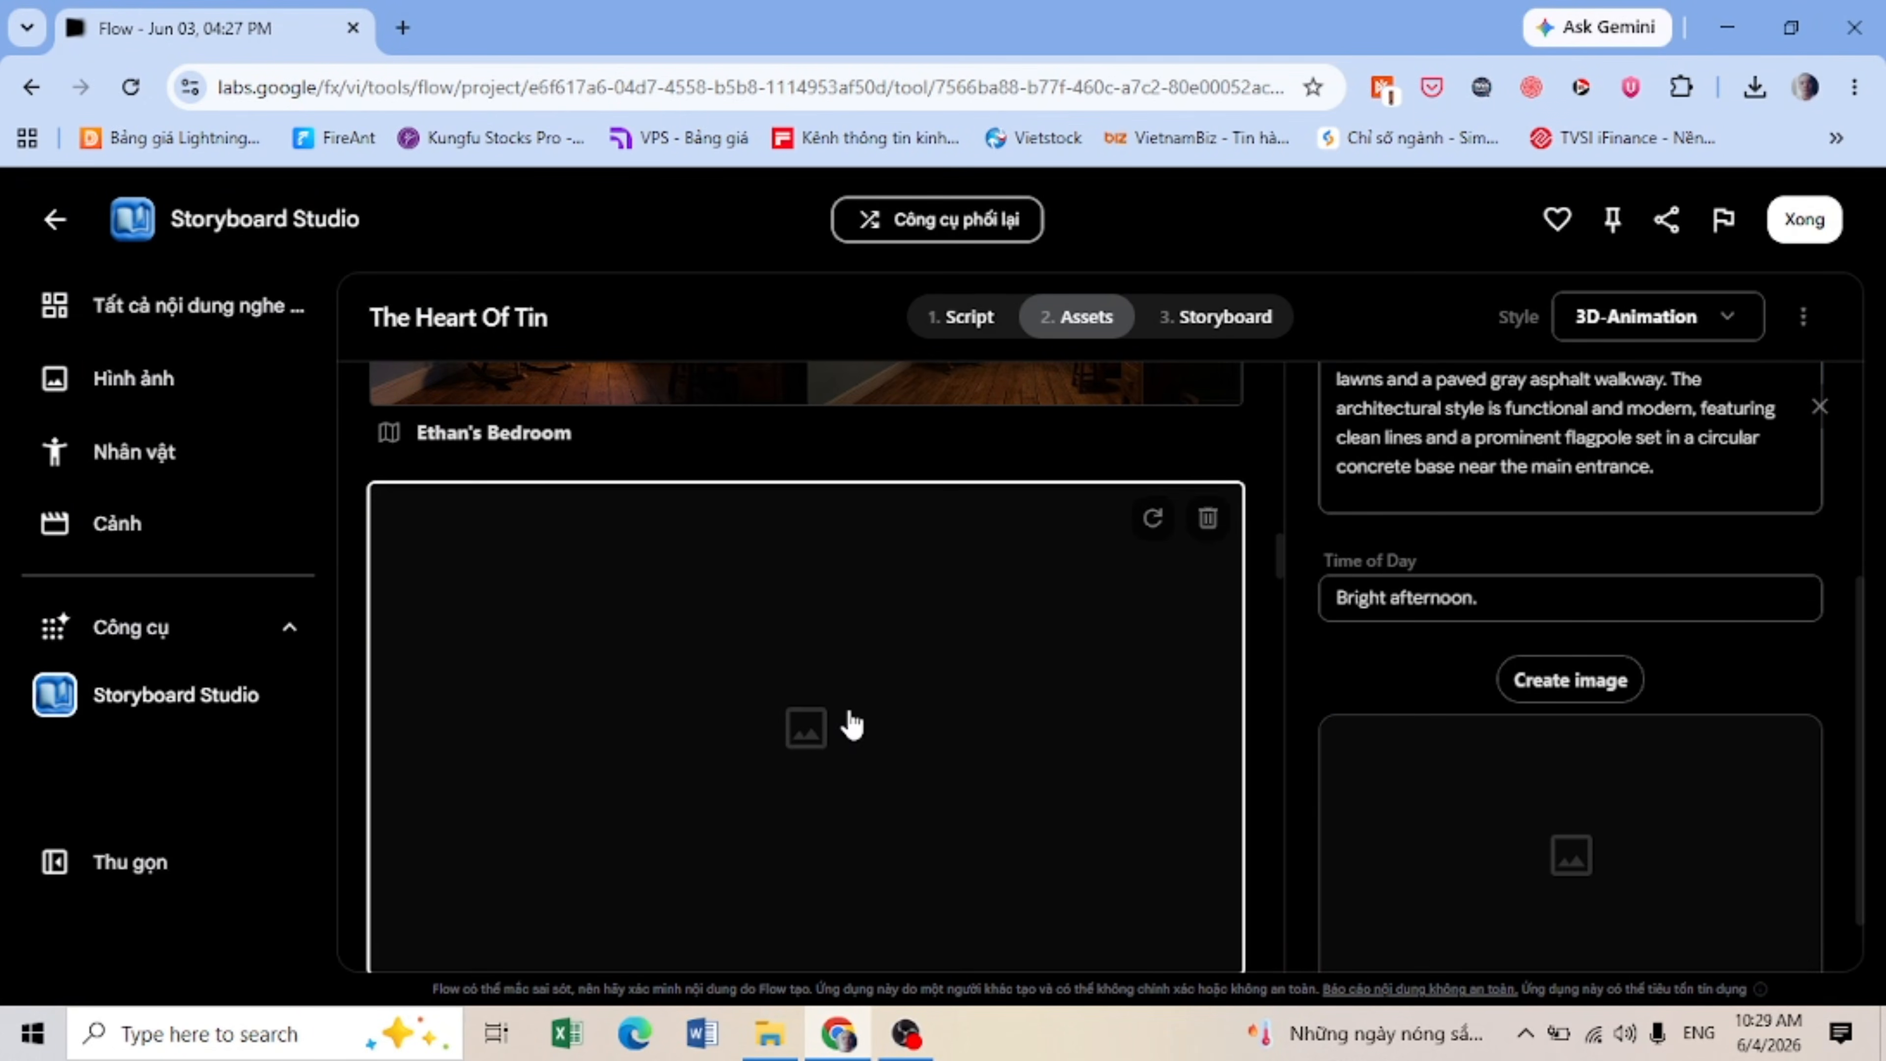
click(1570, 680)
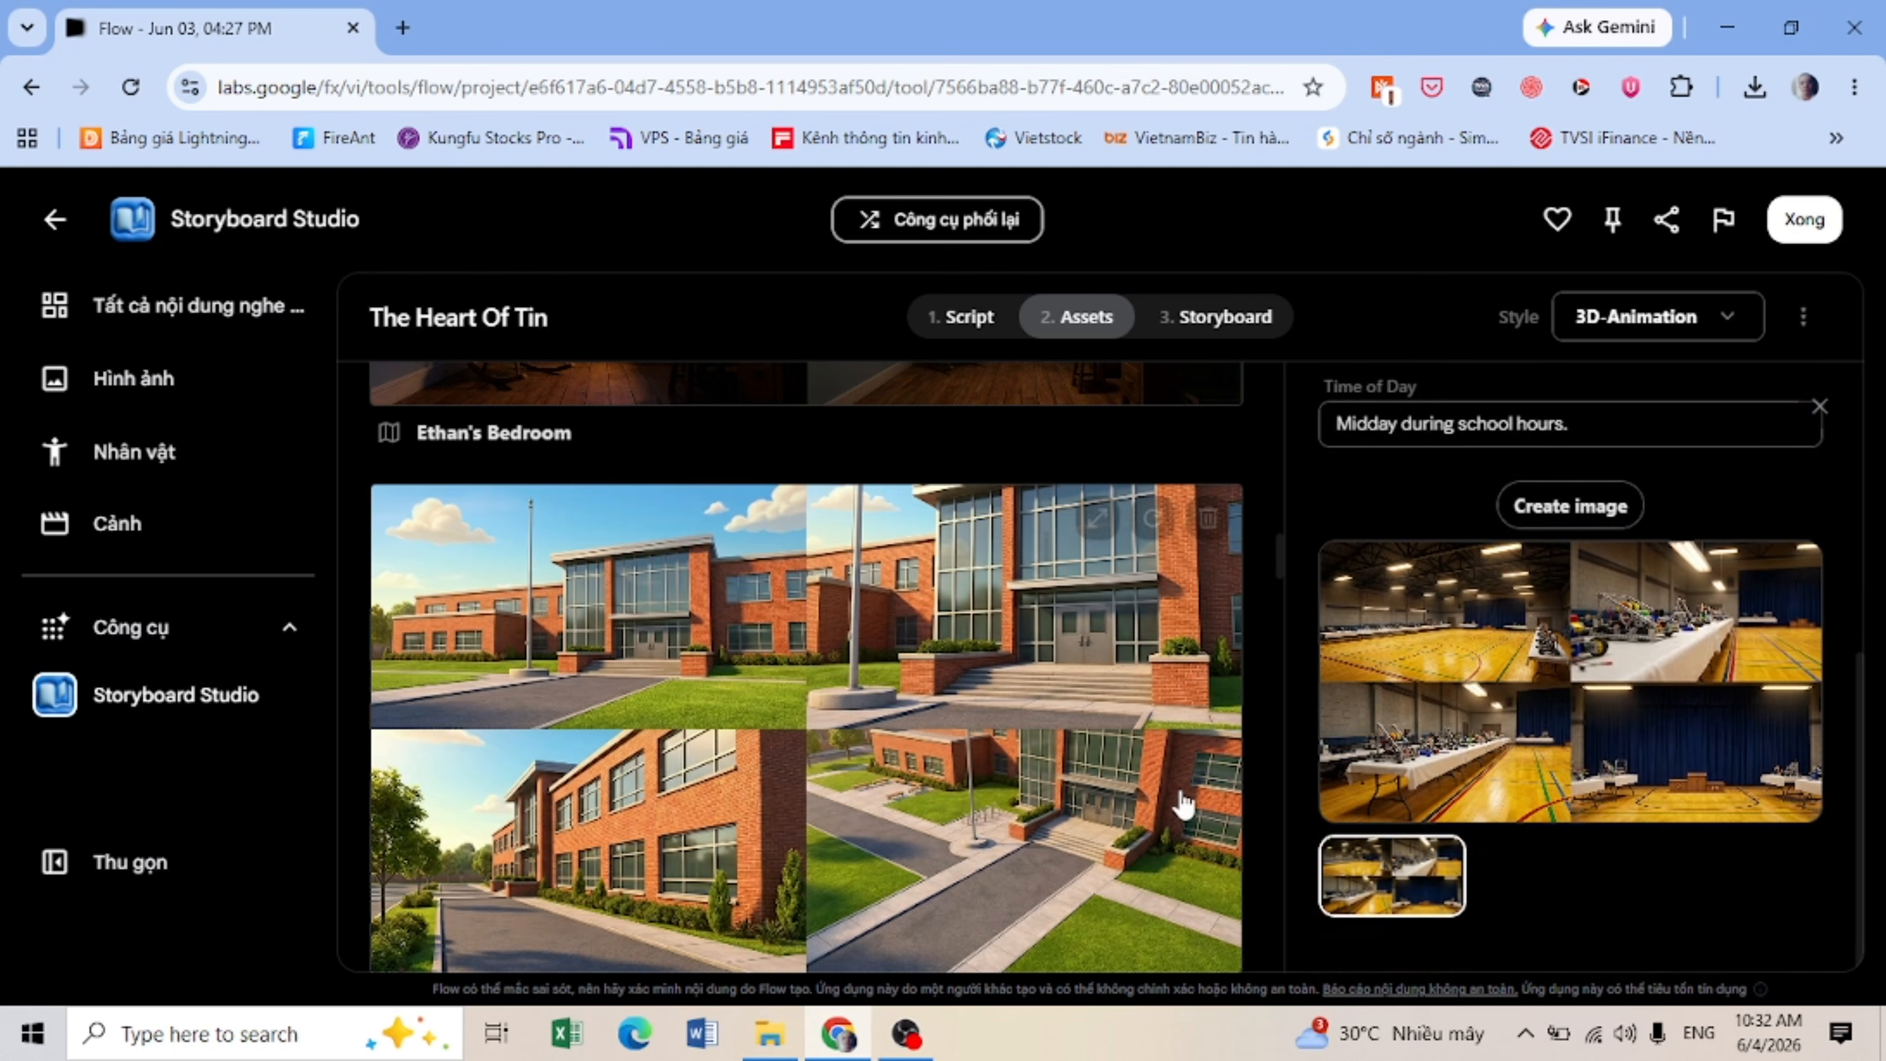
Step: Look over the remaining location and prop images, including the Soldering Iron, Circuit Board, Drones and Silver Trophy
scroll(1182, 802, down, 5)
scroll(1183, 802, down, 3)
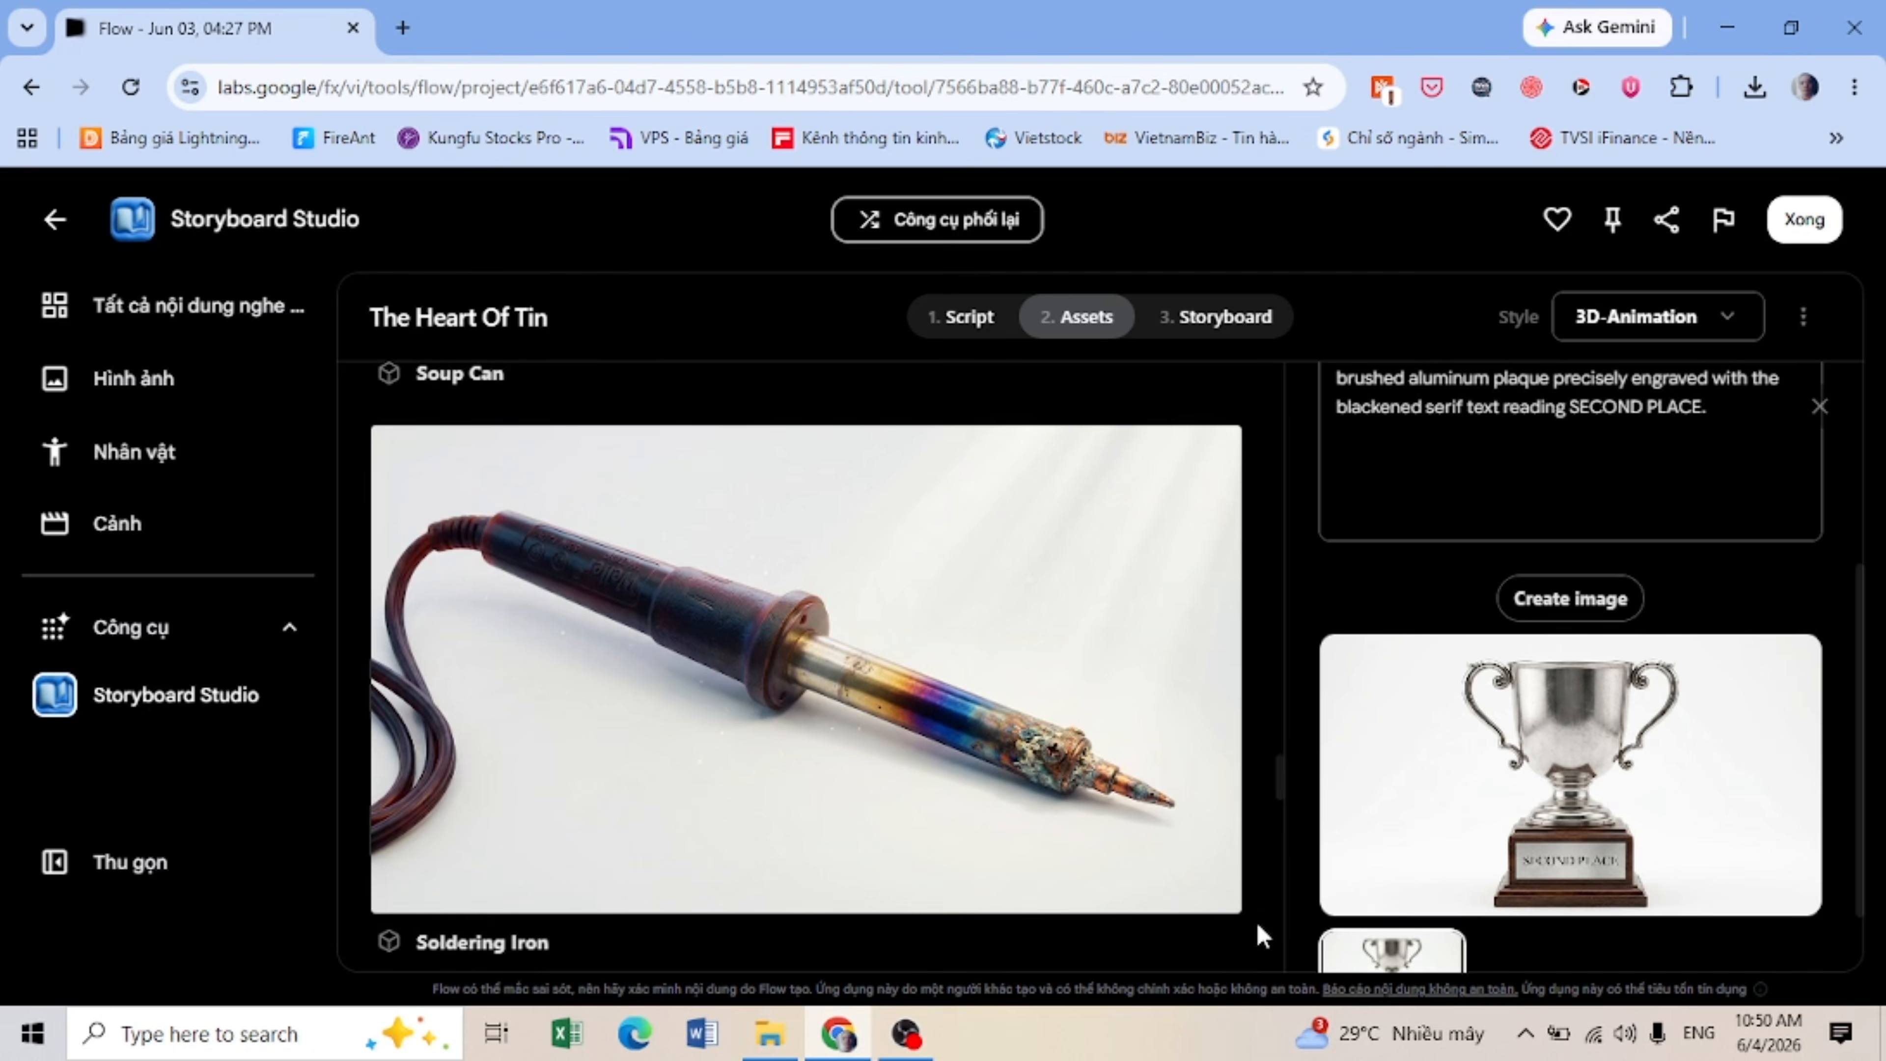
scroll(1255, 920, down, 5)
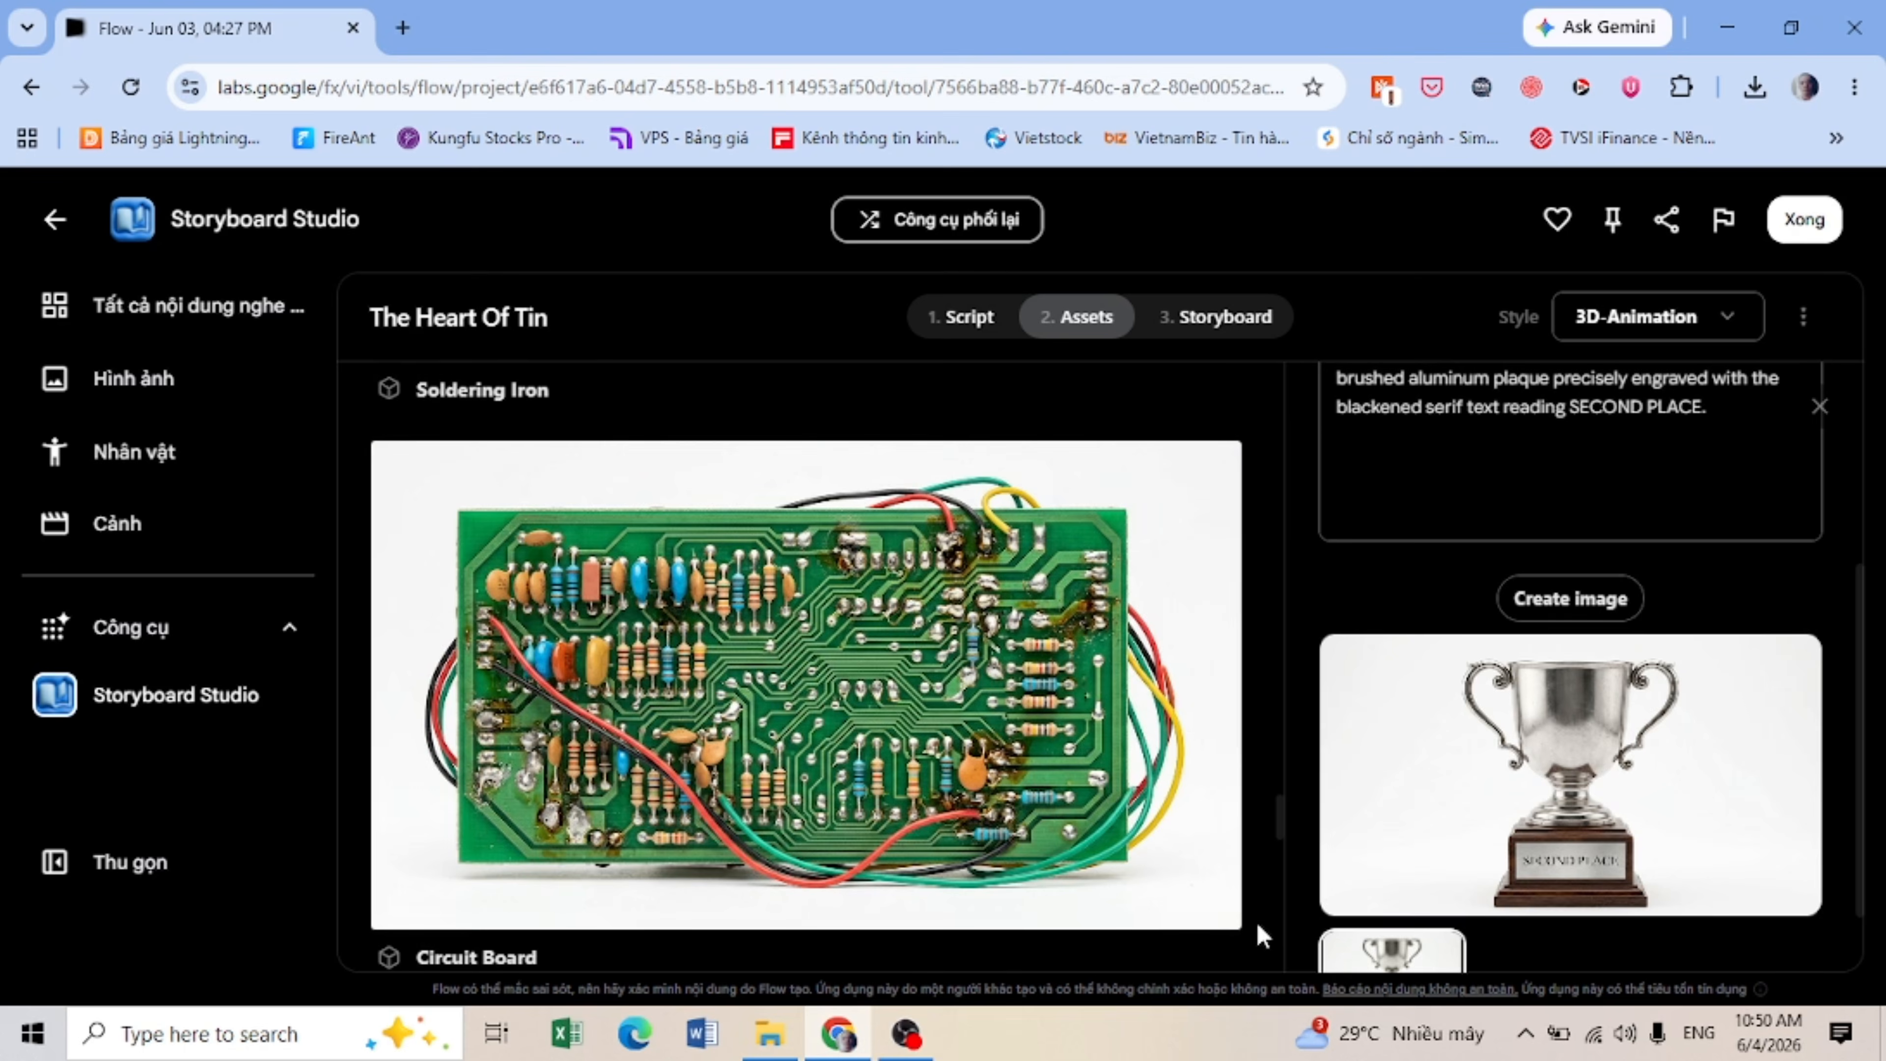
scroll(1255, 920, down, 5)
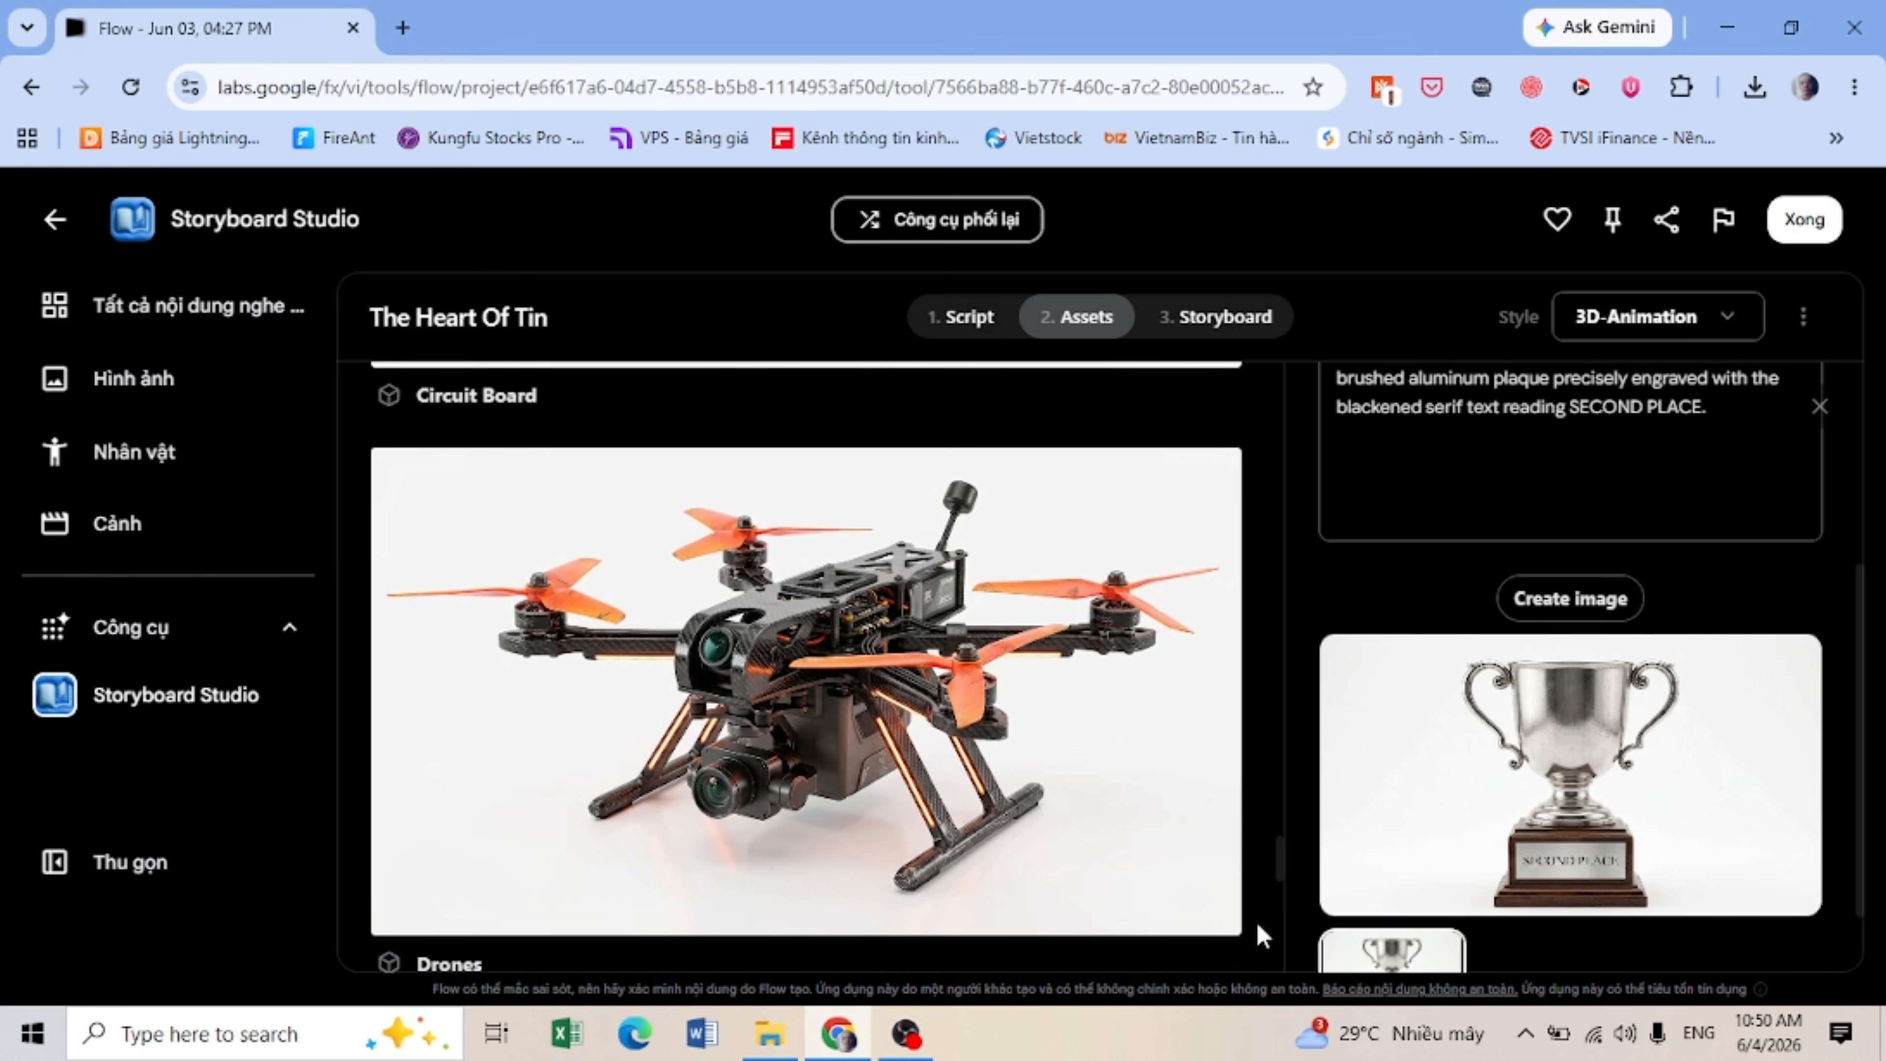
scroll(1255, 919, down, 5)
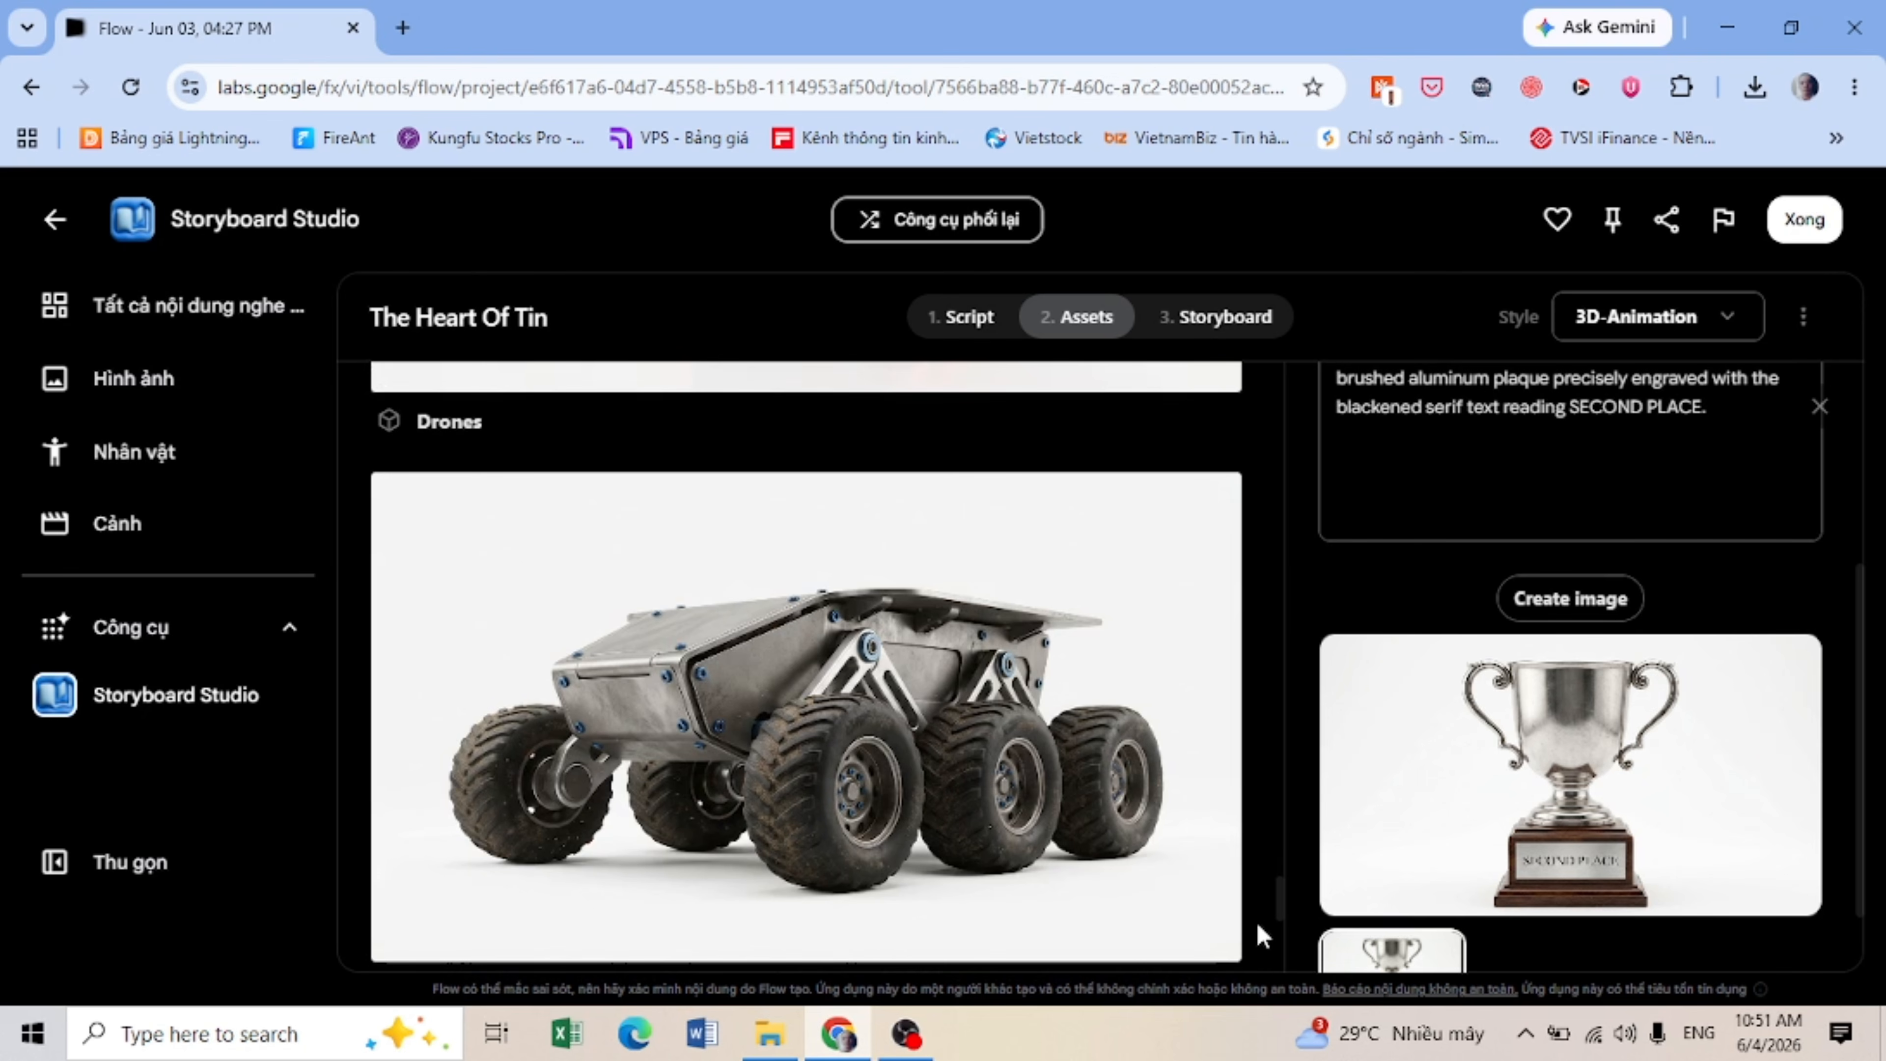
scroll(1255, 920, down, 5)
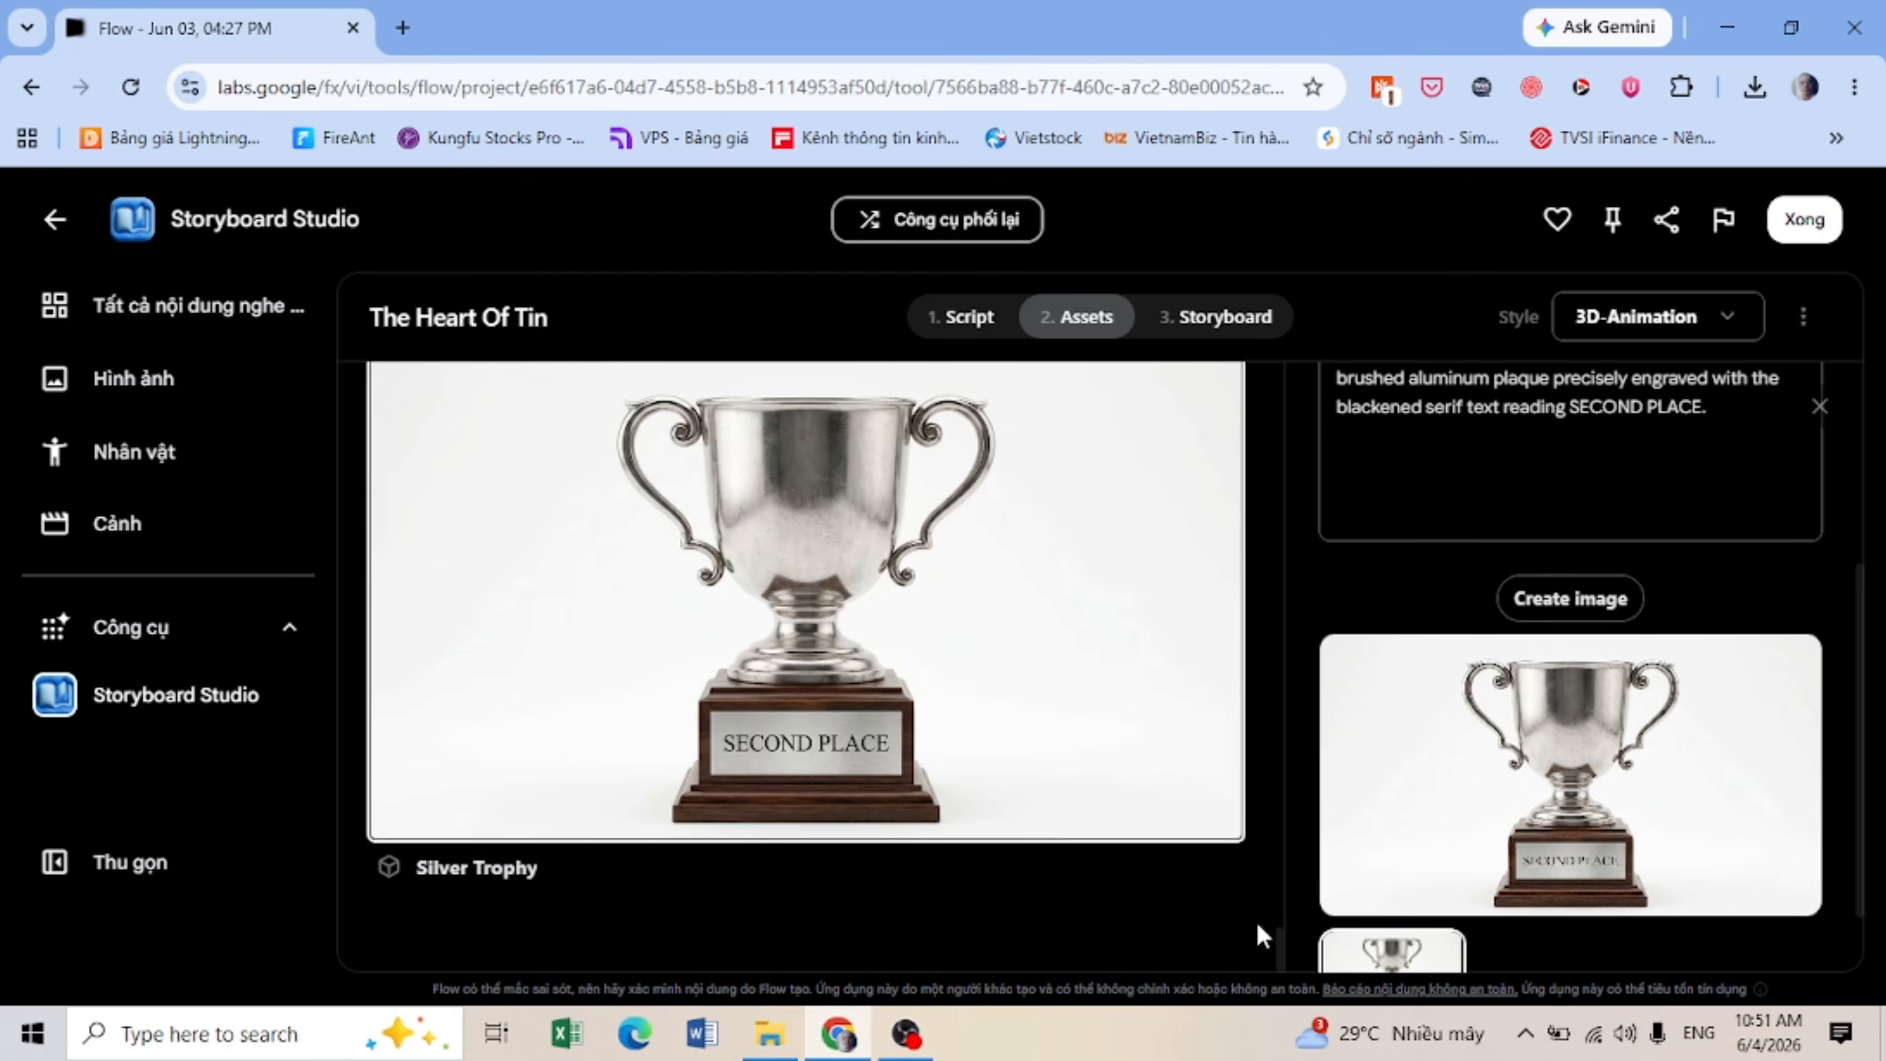
Step: Go to the storyboard, look through its empty scenes, and autofill Scene 01, "Int. Ethan's Bedroom - Day", with 3 frames
click(1223, 317)
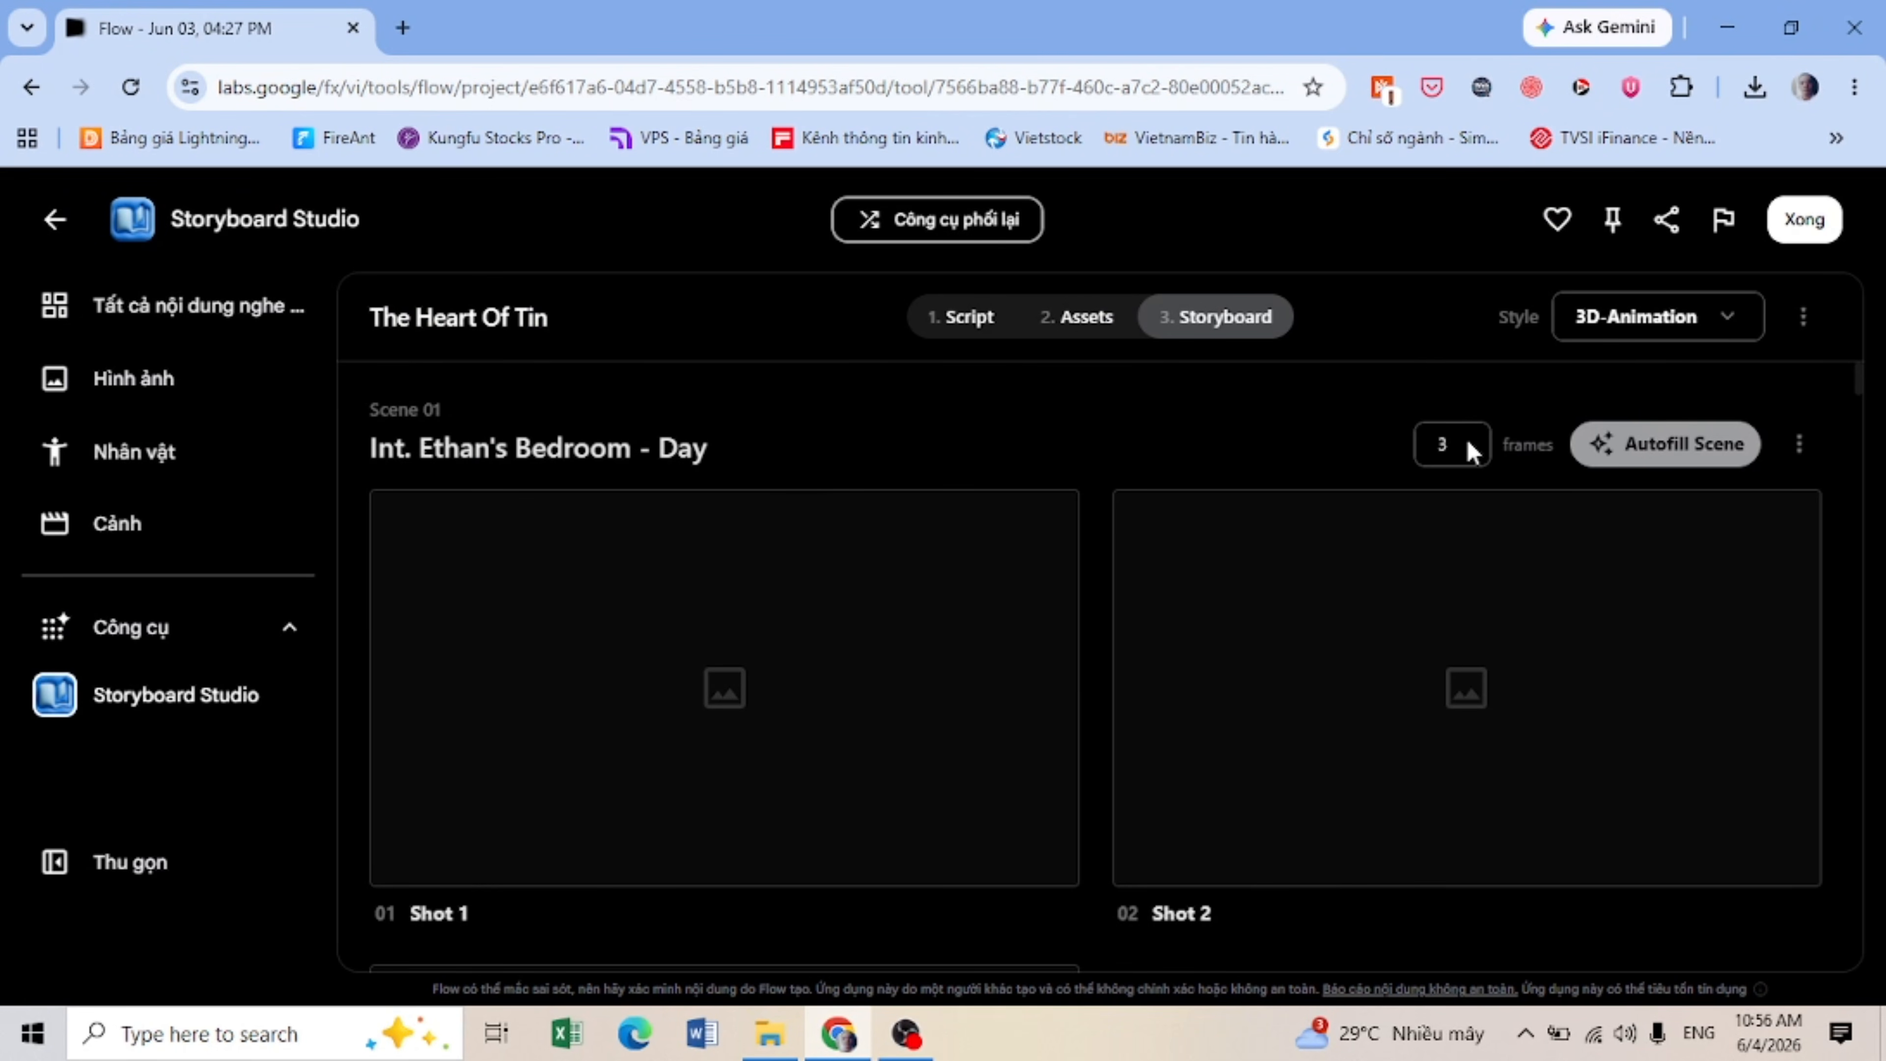
scroll(874, 630, down, 5)
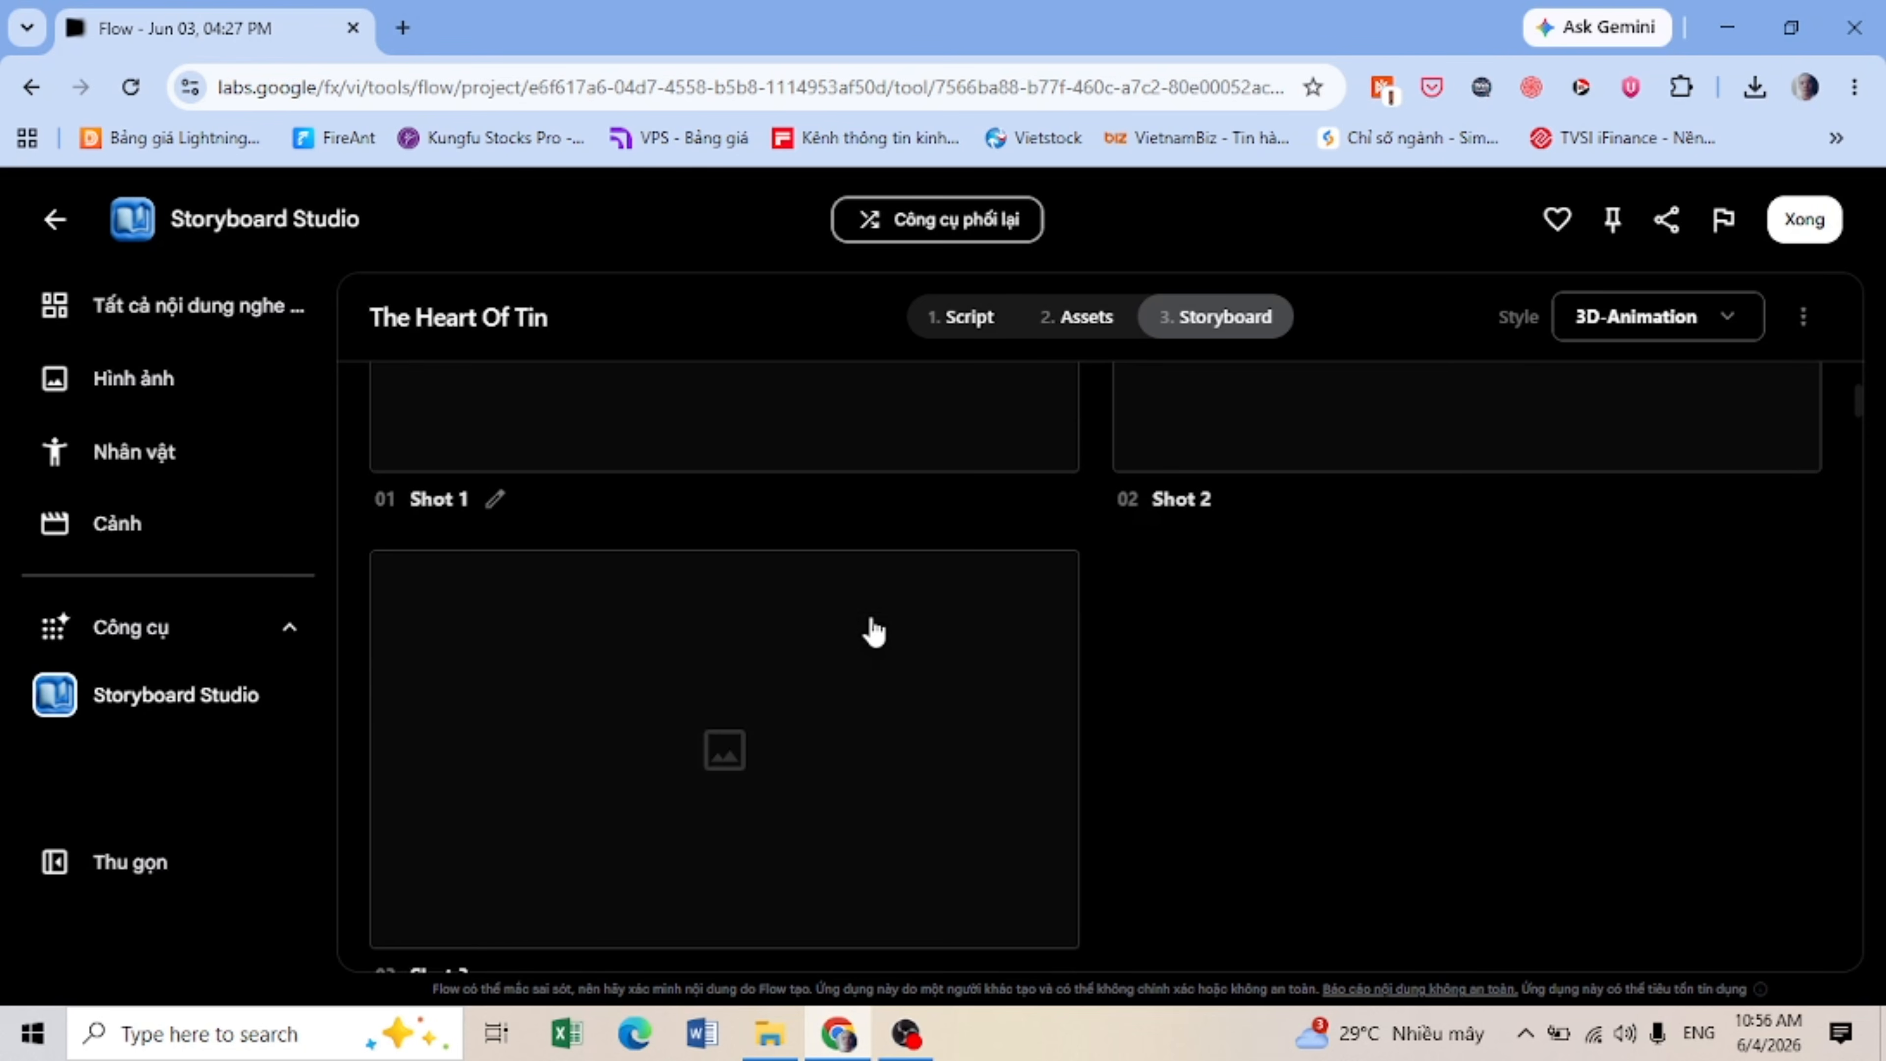
scroll(874, 630, down, 6)
scroll(873, 630, down, 7)
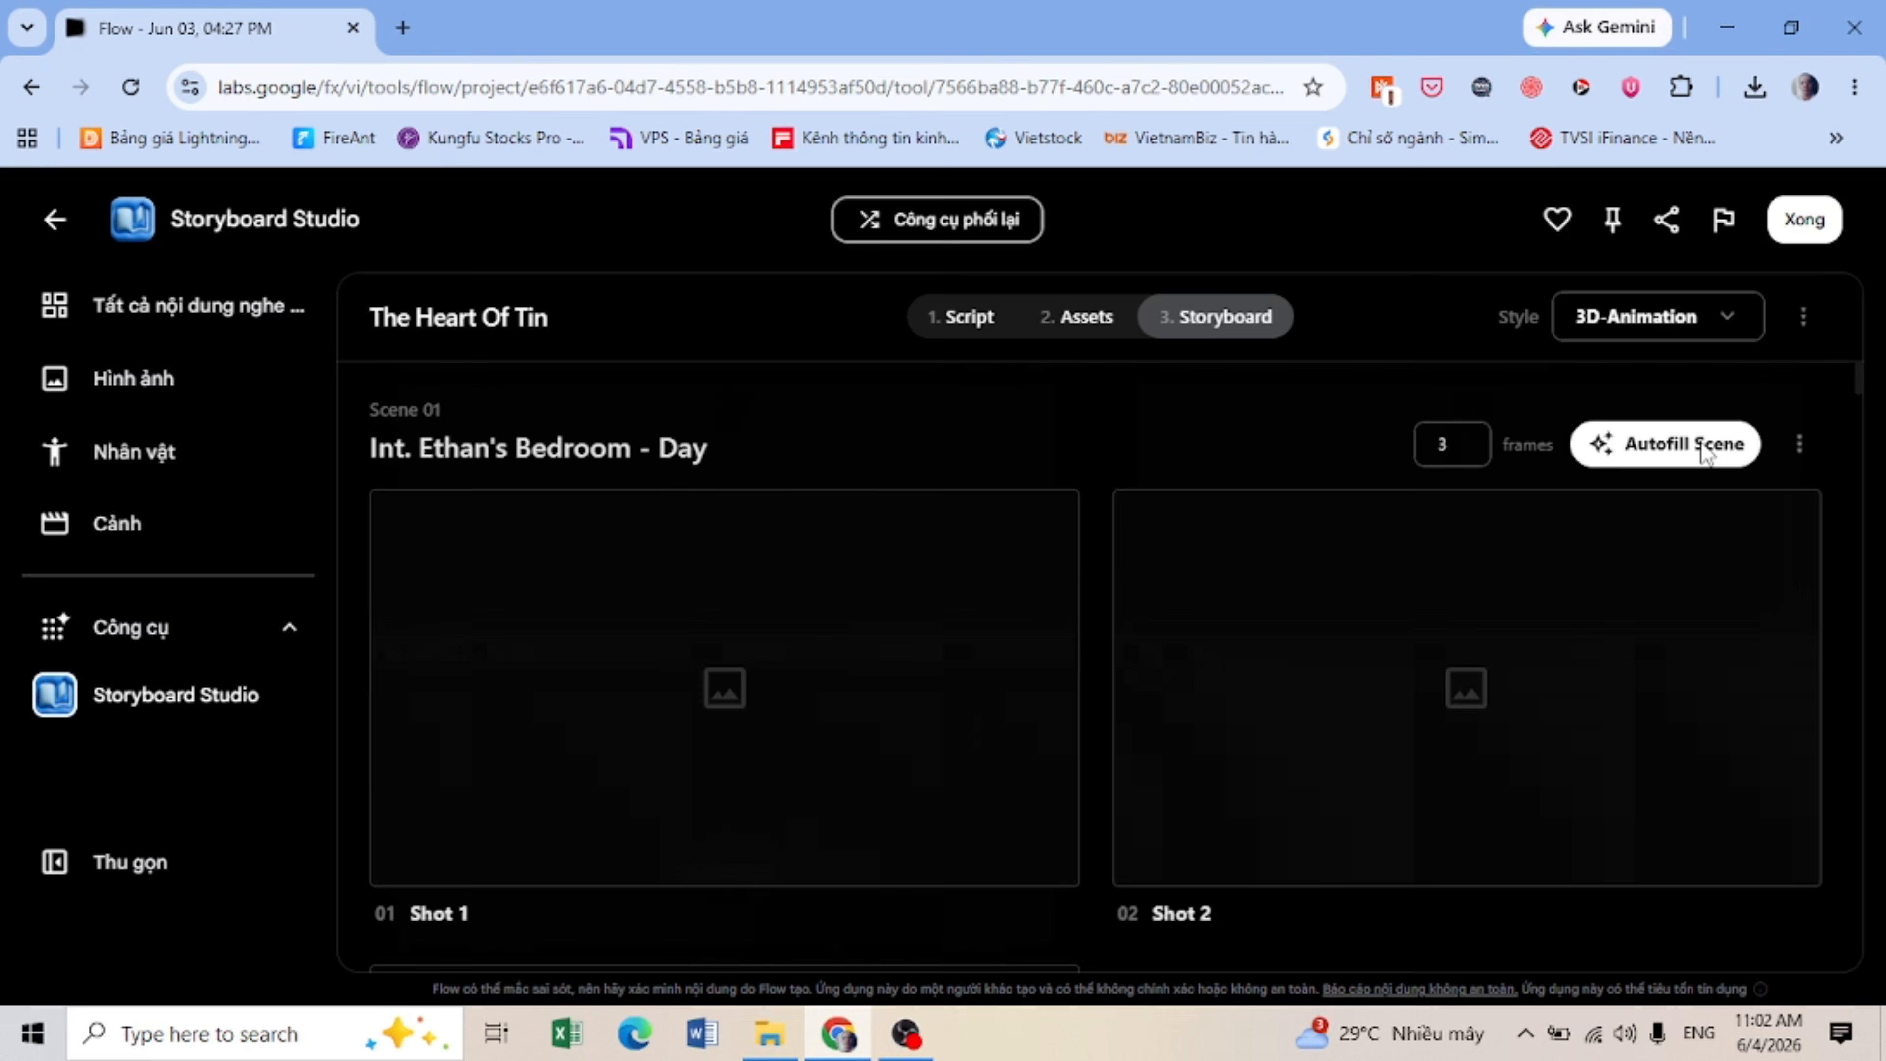
click(1700, 446)
Step: Review the Scene 01 shots and autofill Scene 02, "Int. Ethan's Bedroom - Later", with 3 frames
scroll(969, 741, down, 3)
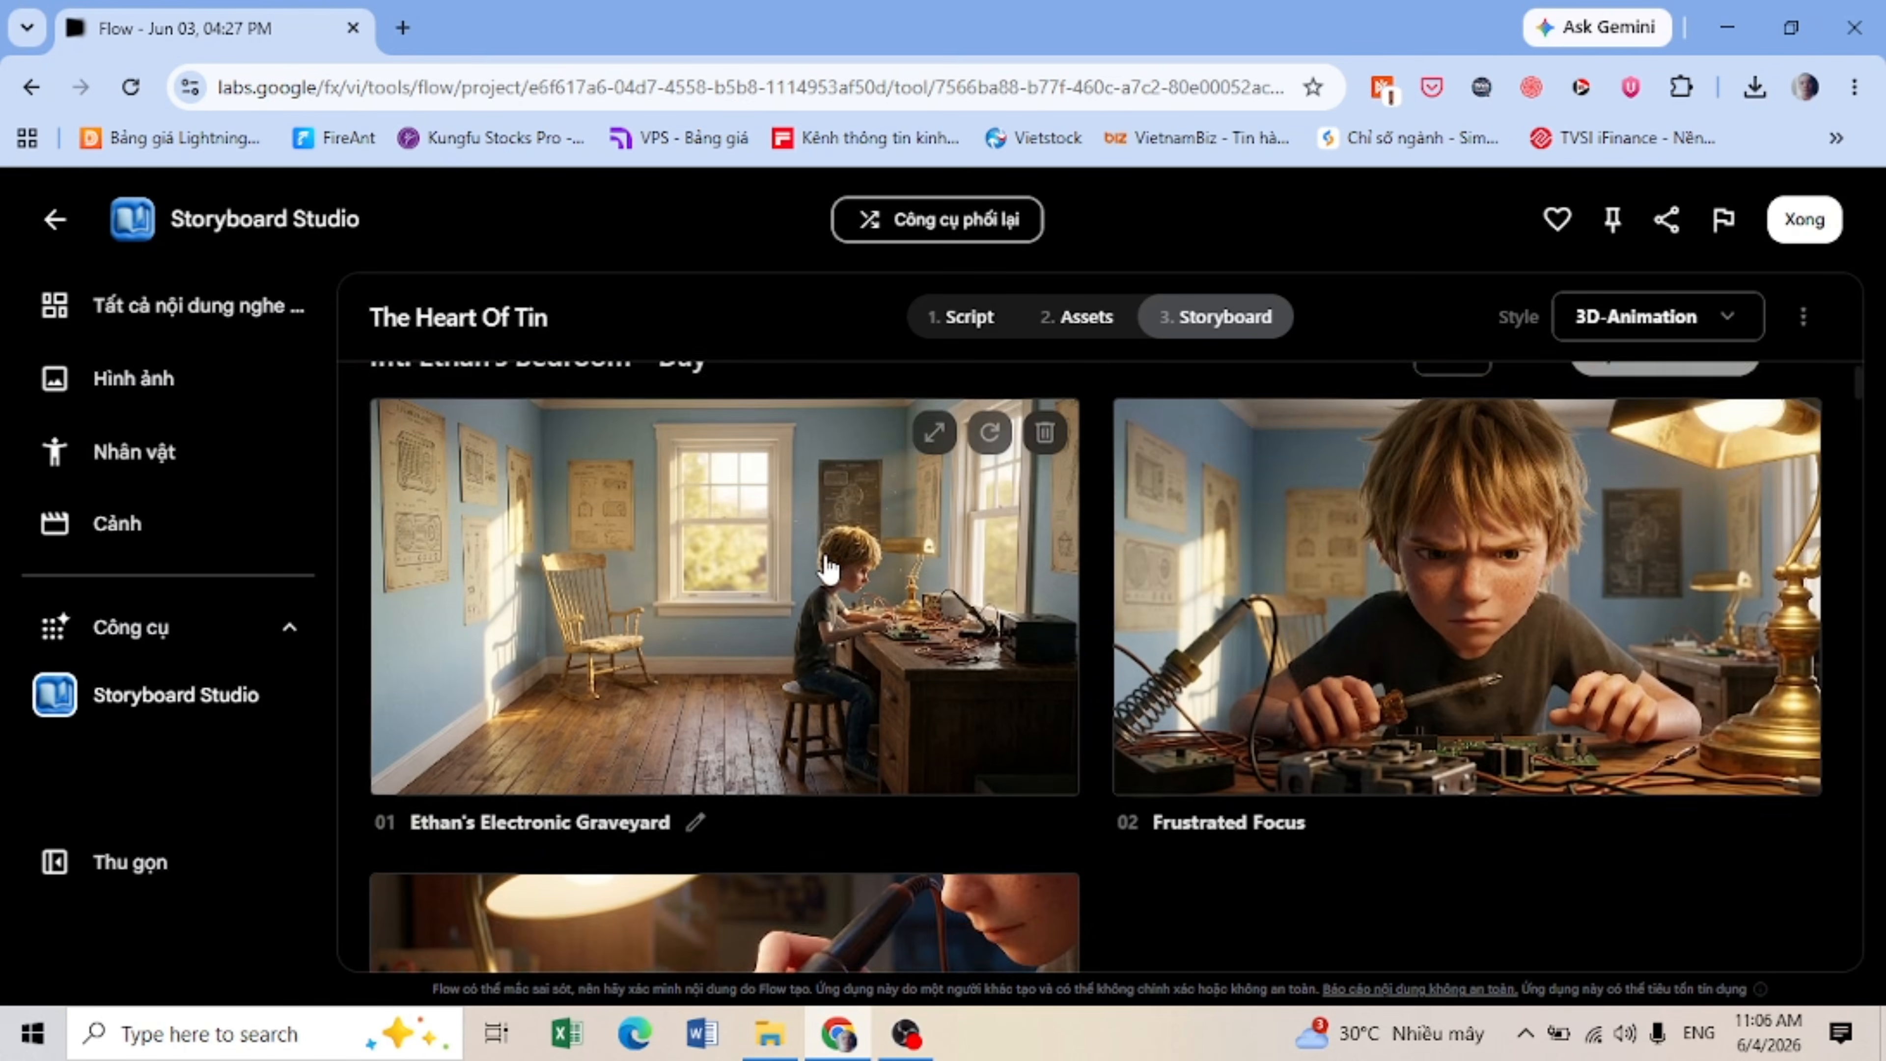
scroll(824, 564, down, 8)
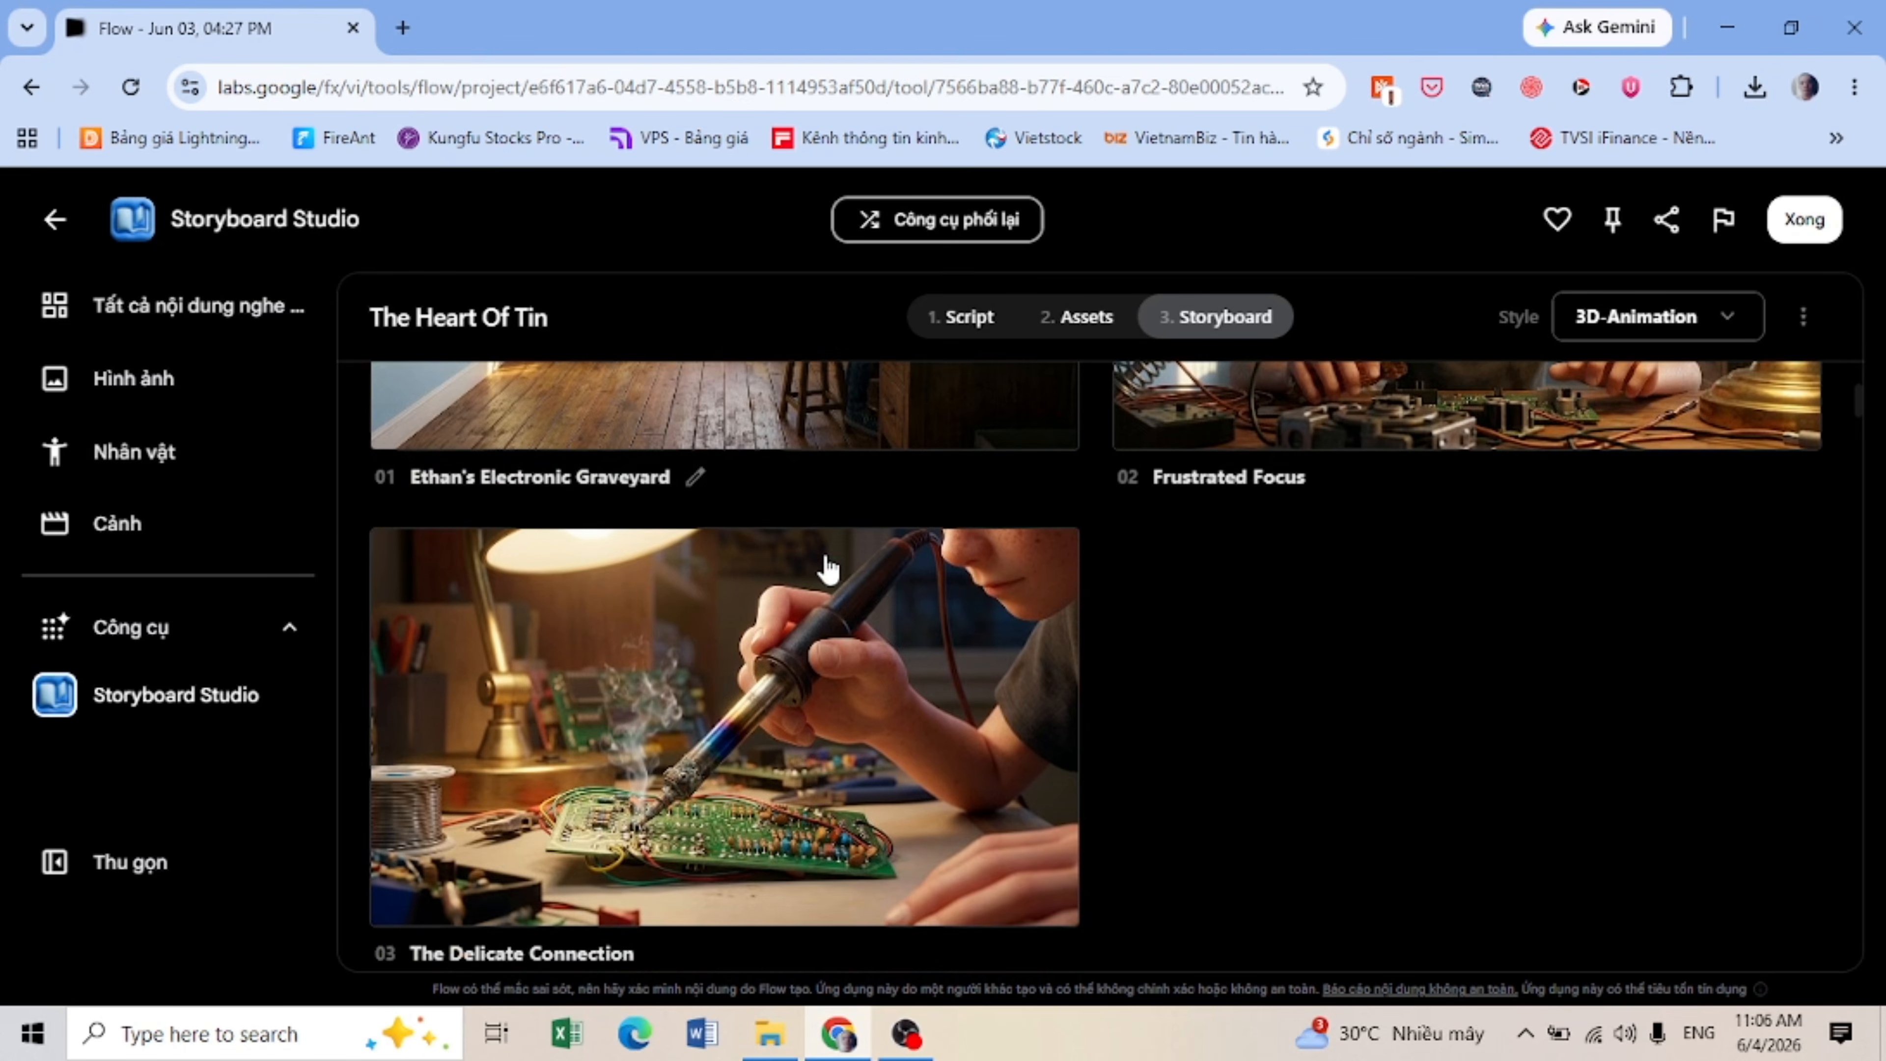
scroll(828, 569, down, 4)
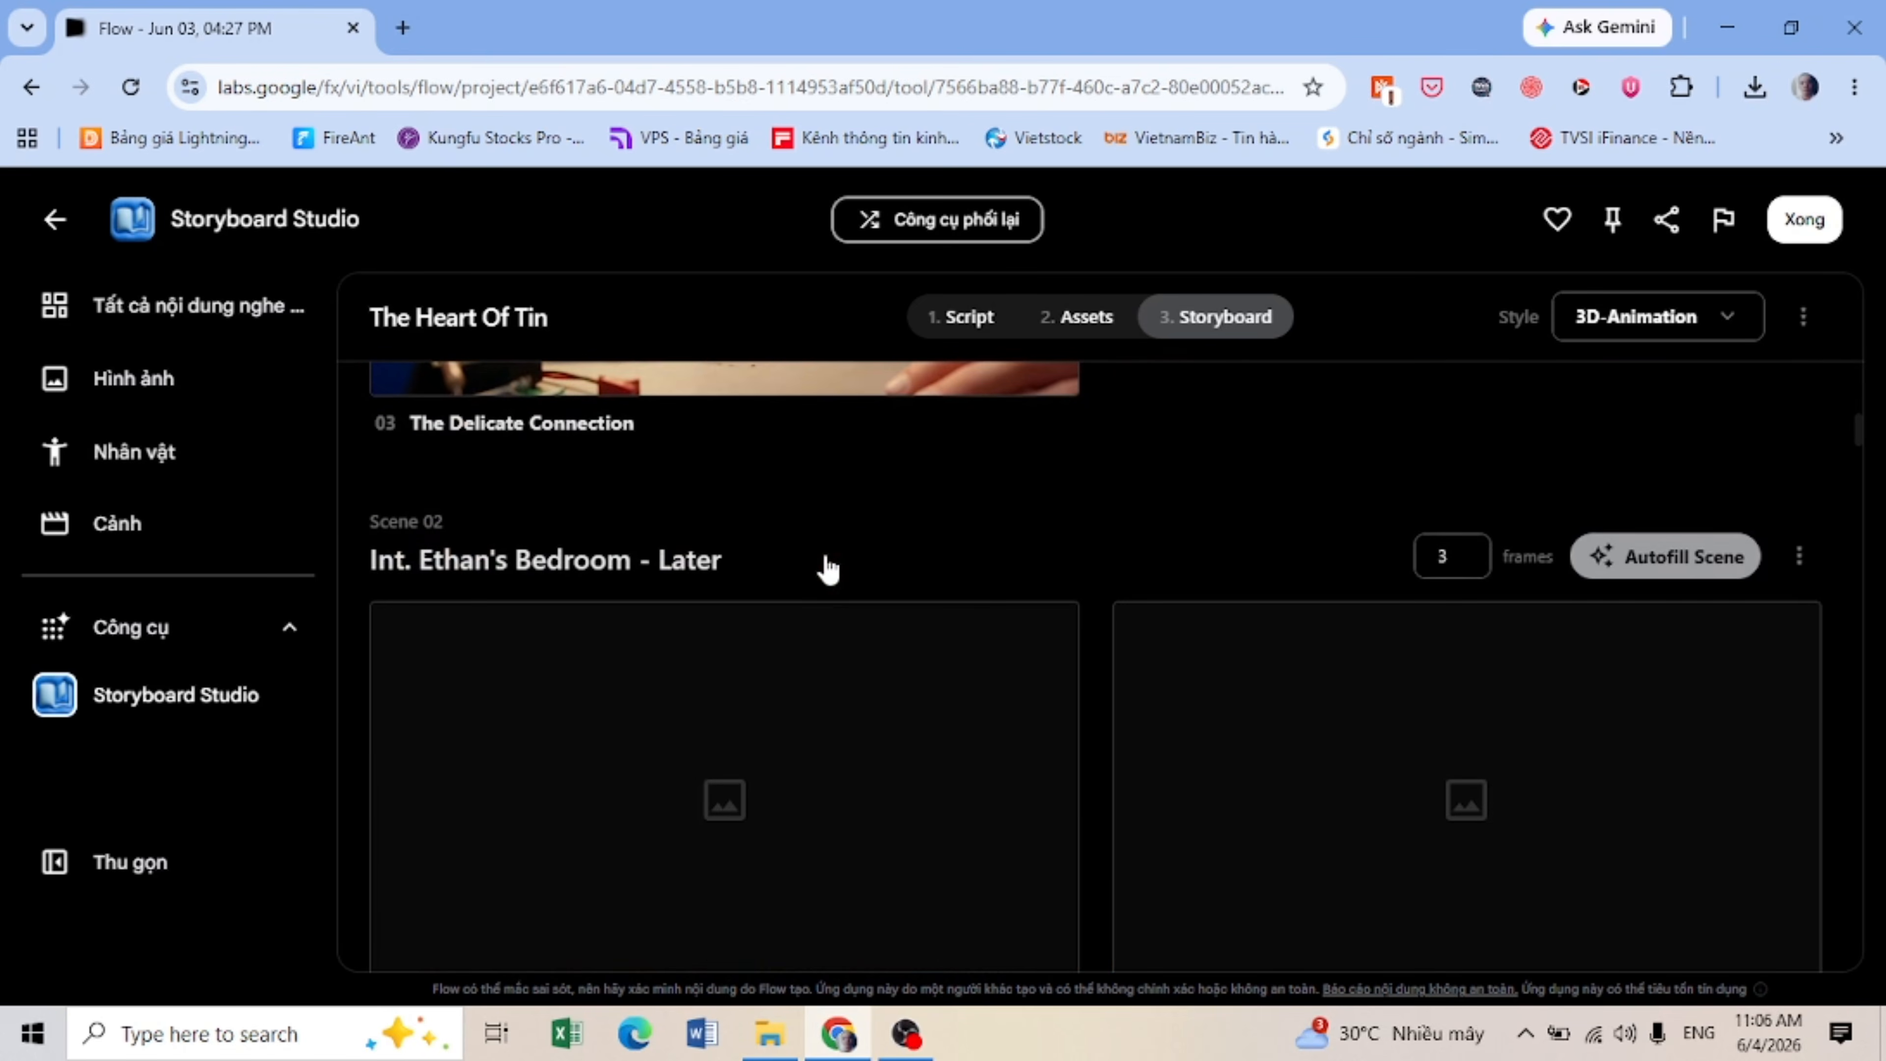
scroll(830, 566, down, 2)
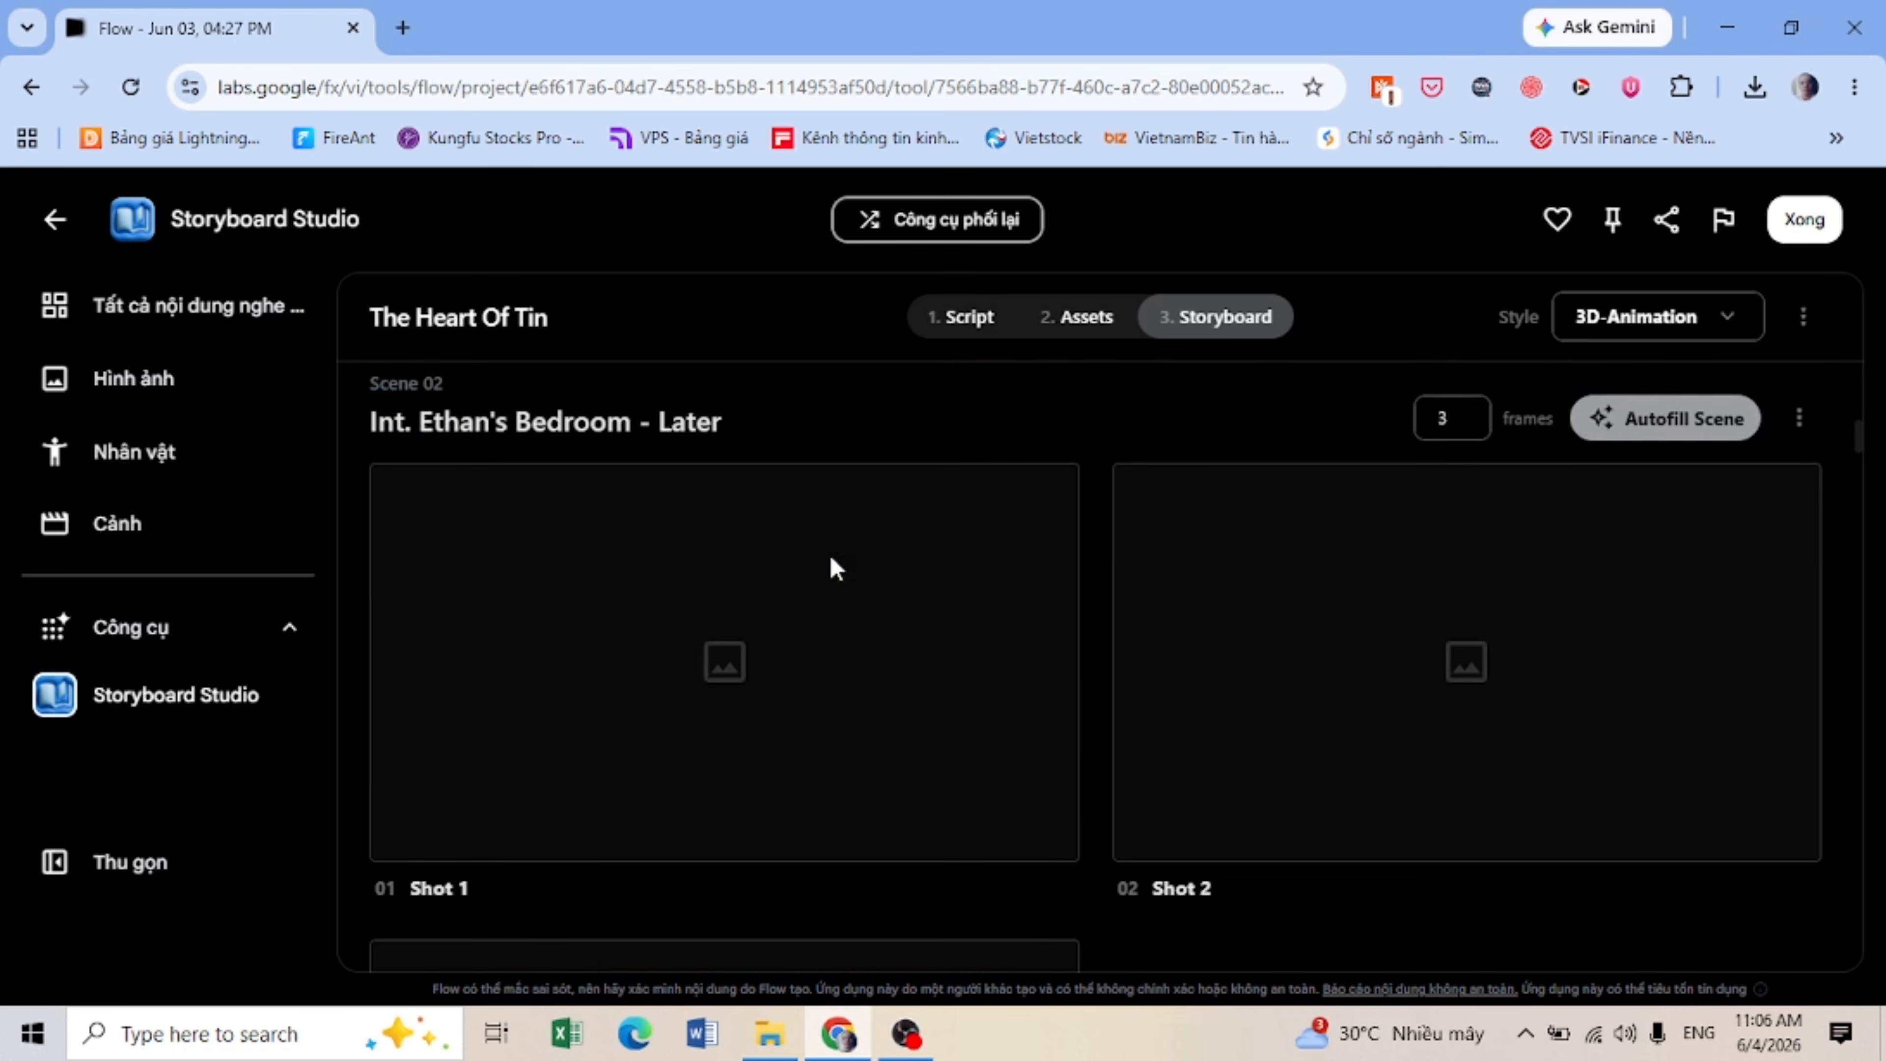
click(1588, 429)
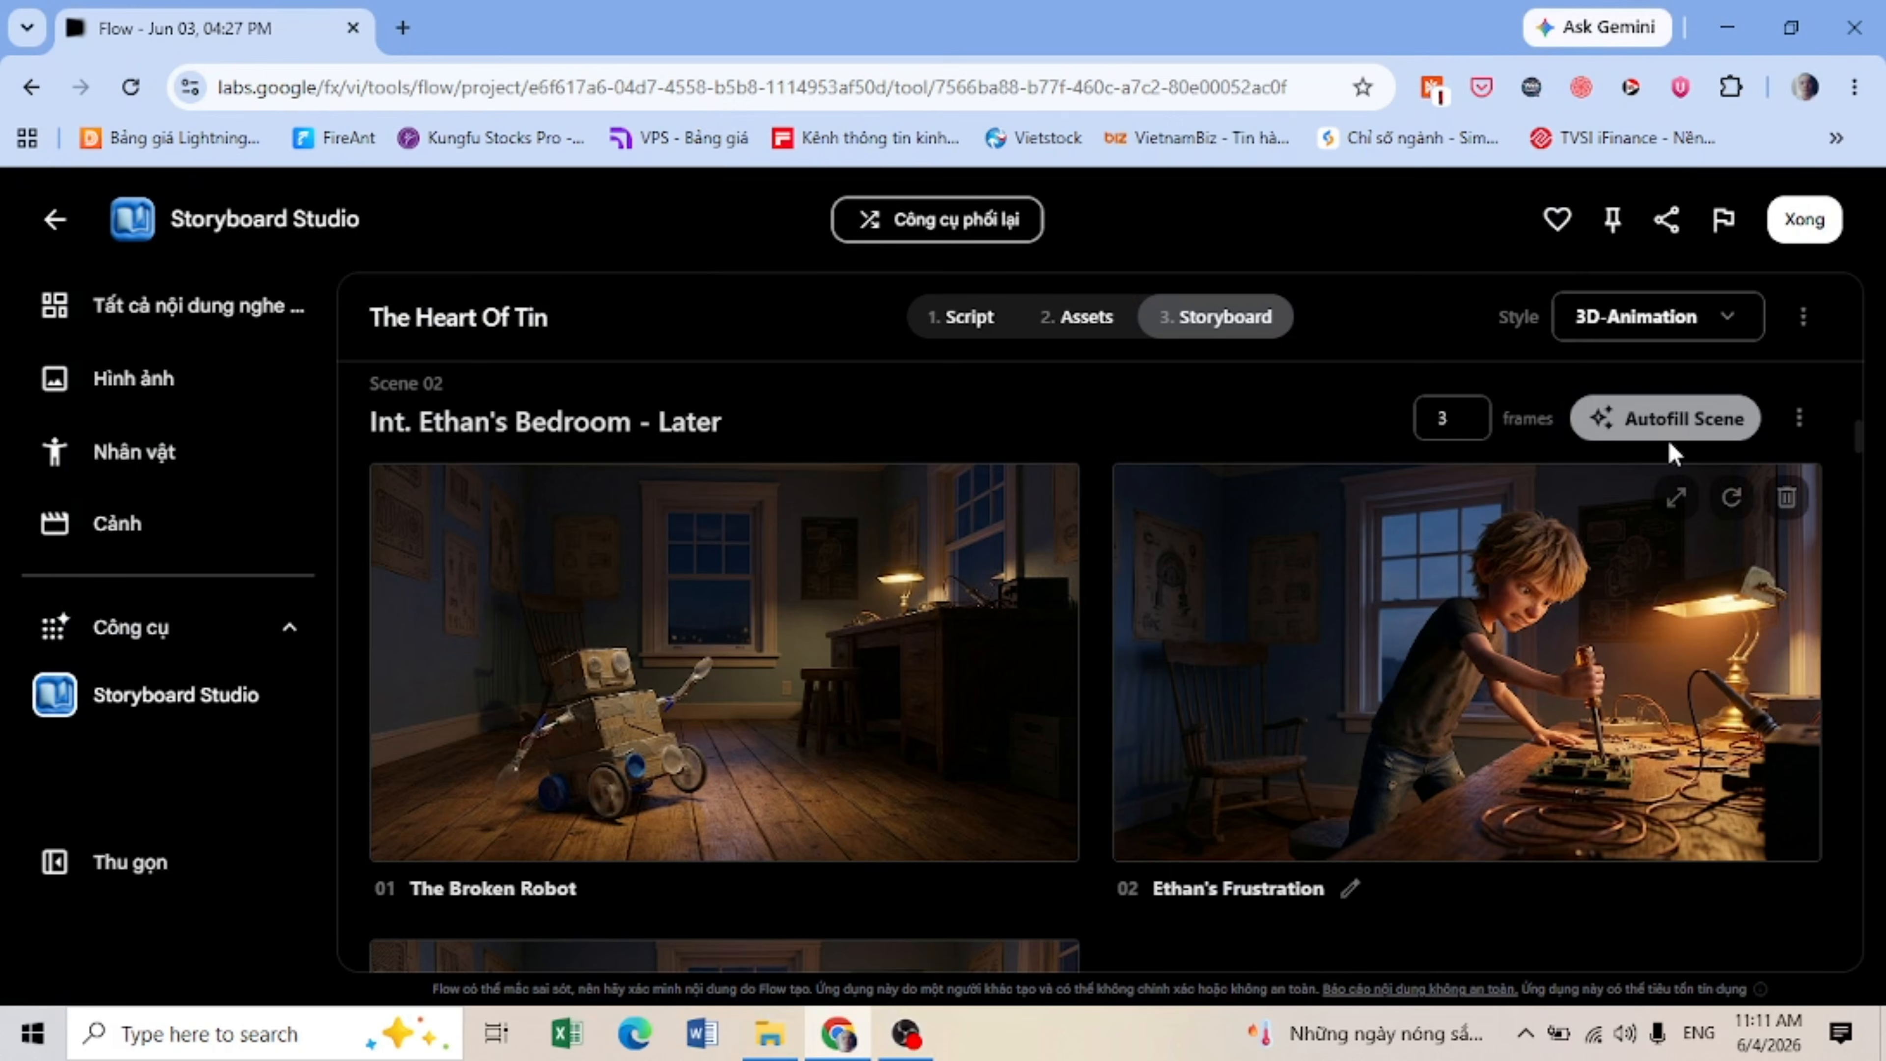
Step: Review the Scene 02 shots and autofill Scene 03, "Int. Ethan's Bedroom - Continuous", with 3 frames
scroll(1052, 453, down, 5)
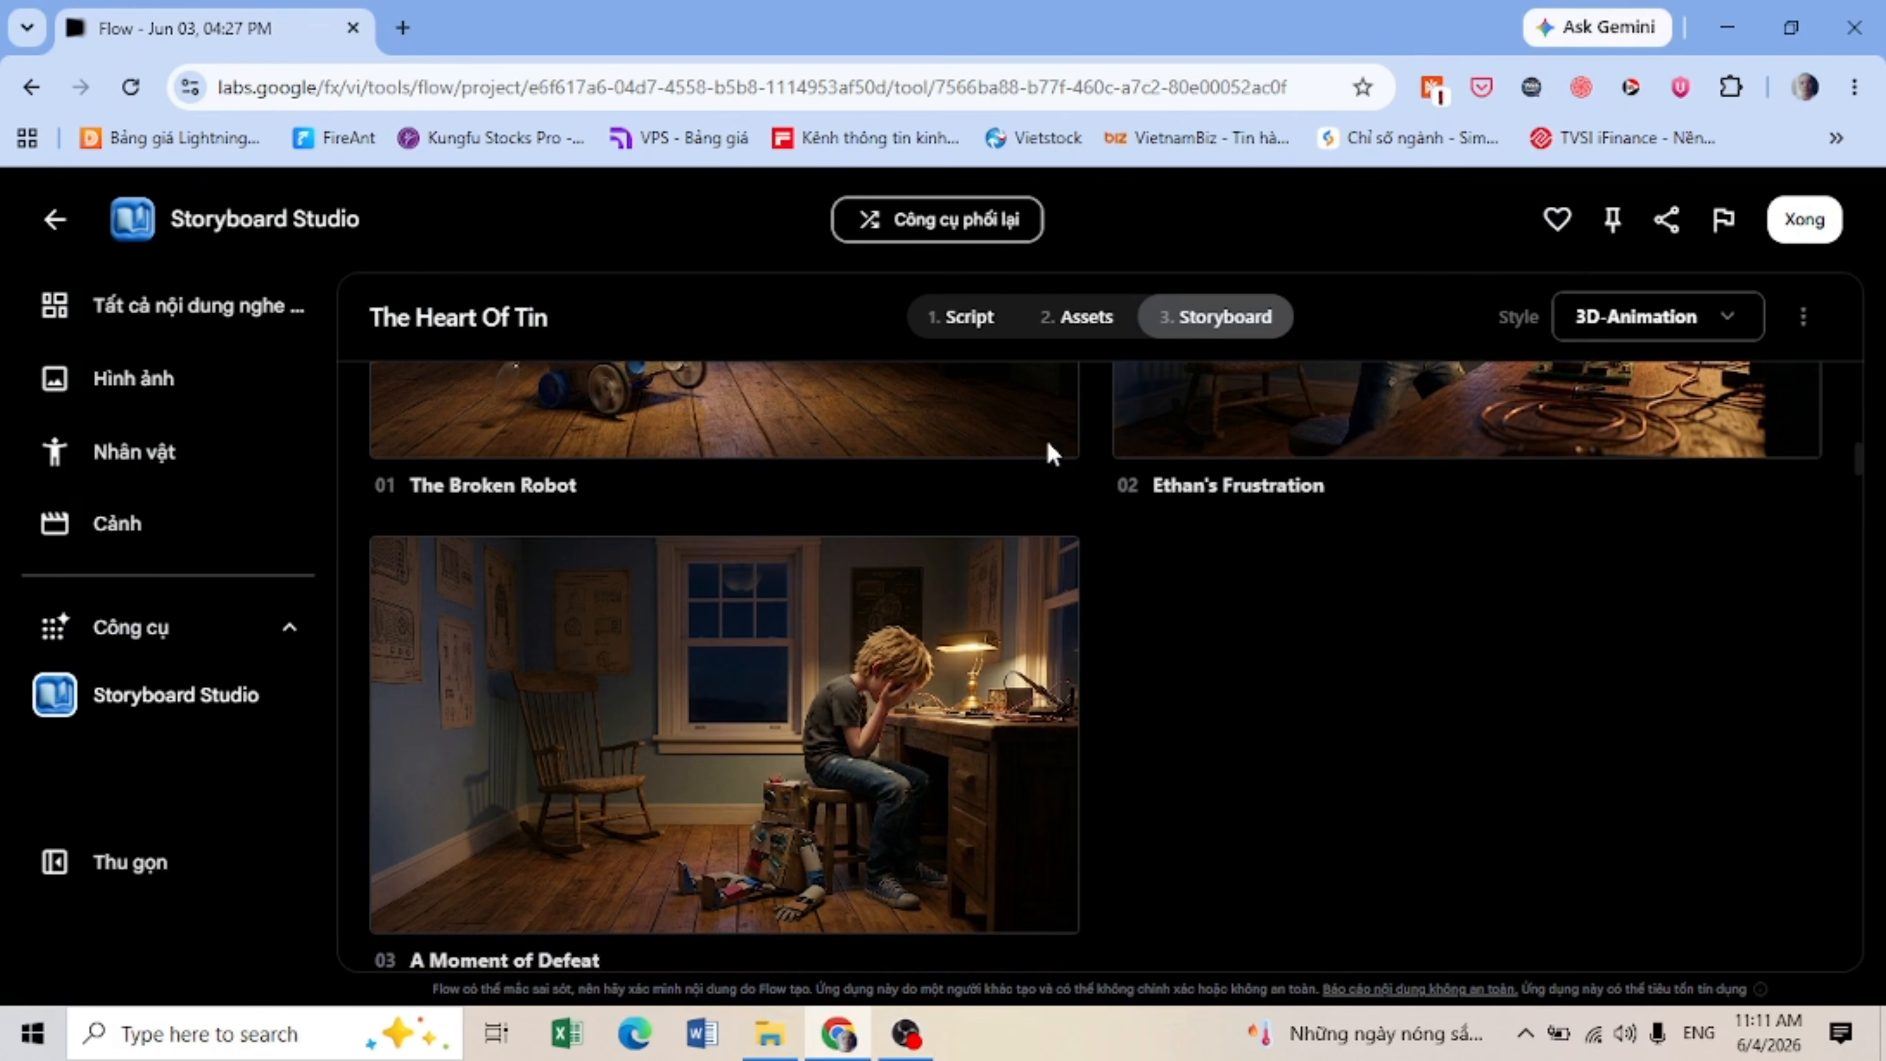
scroll(1173, 664, down, 2)
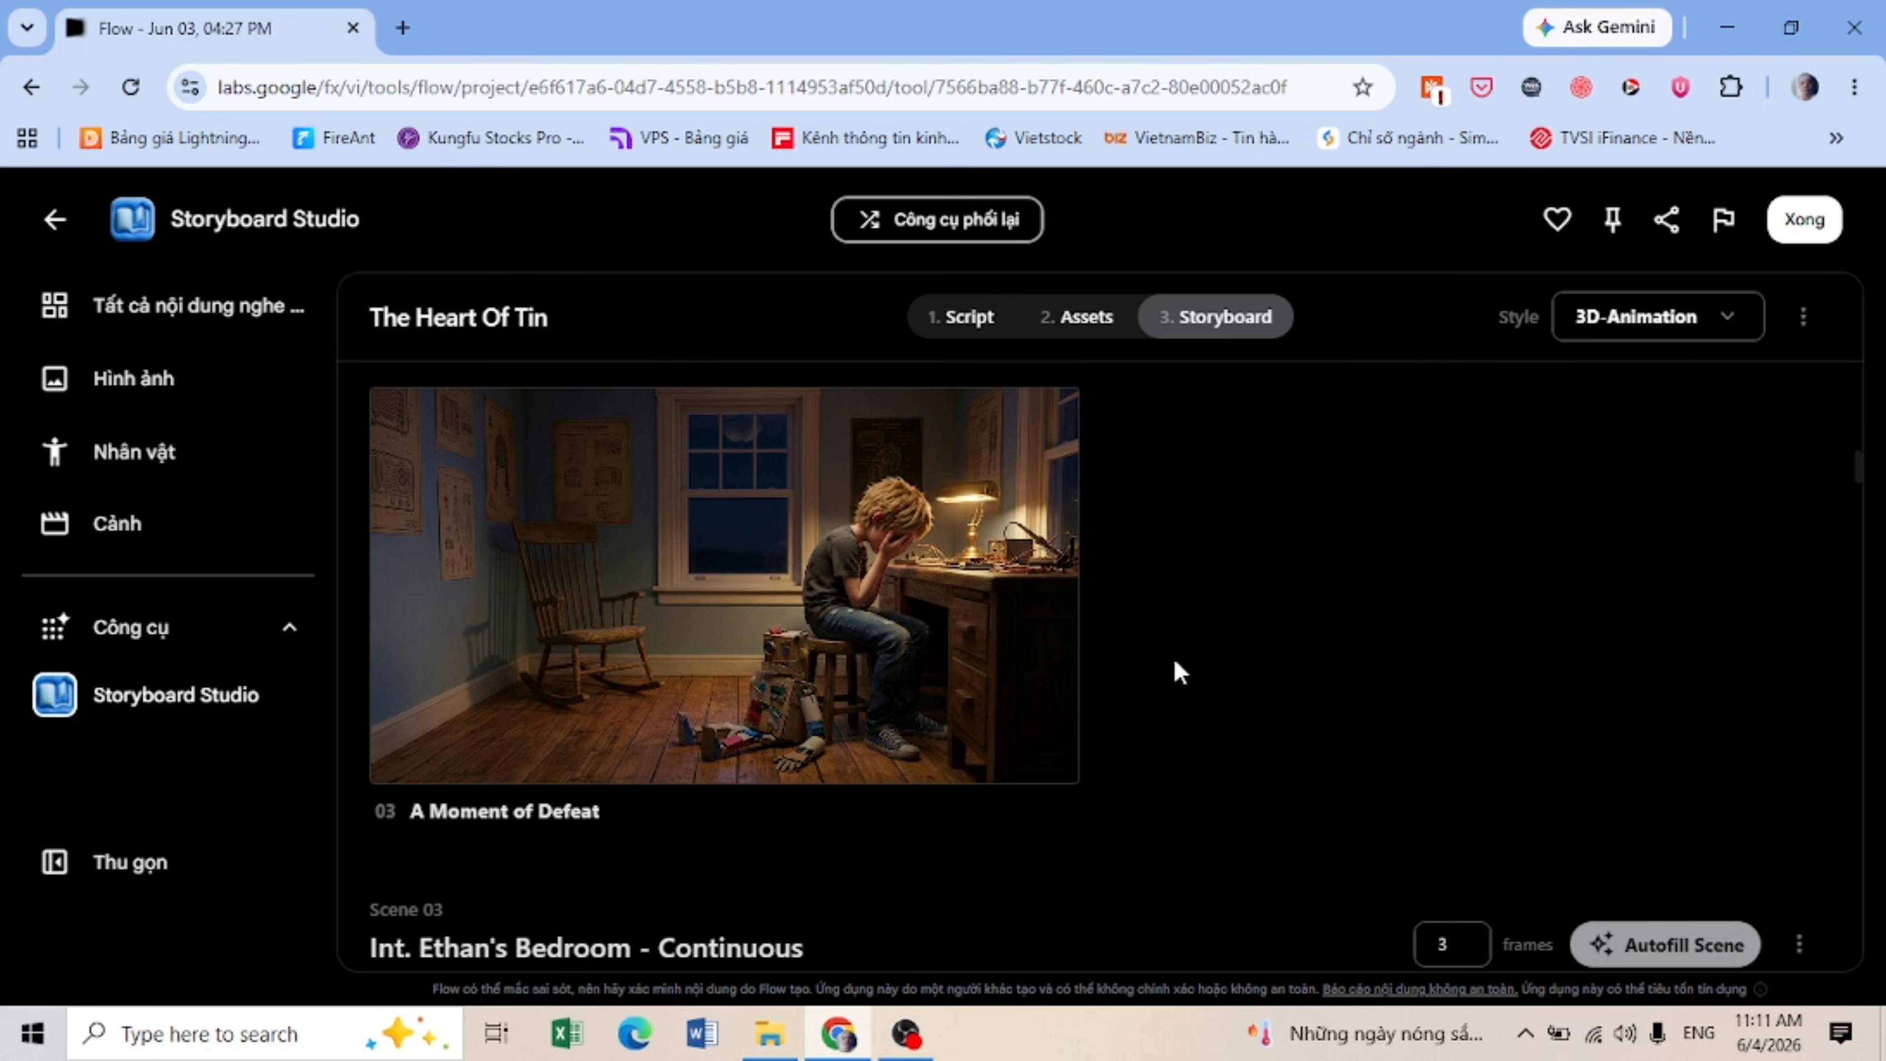
scroll(1187, 653, down, 2)
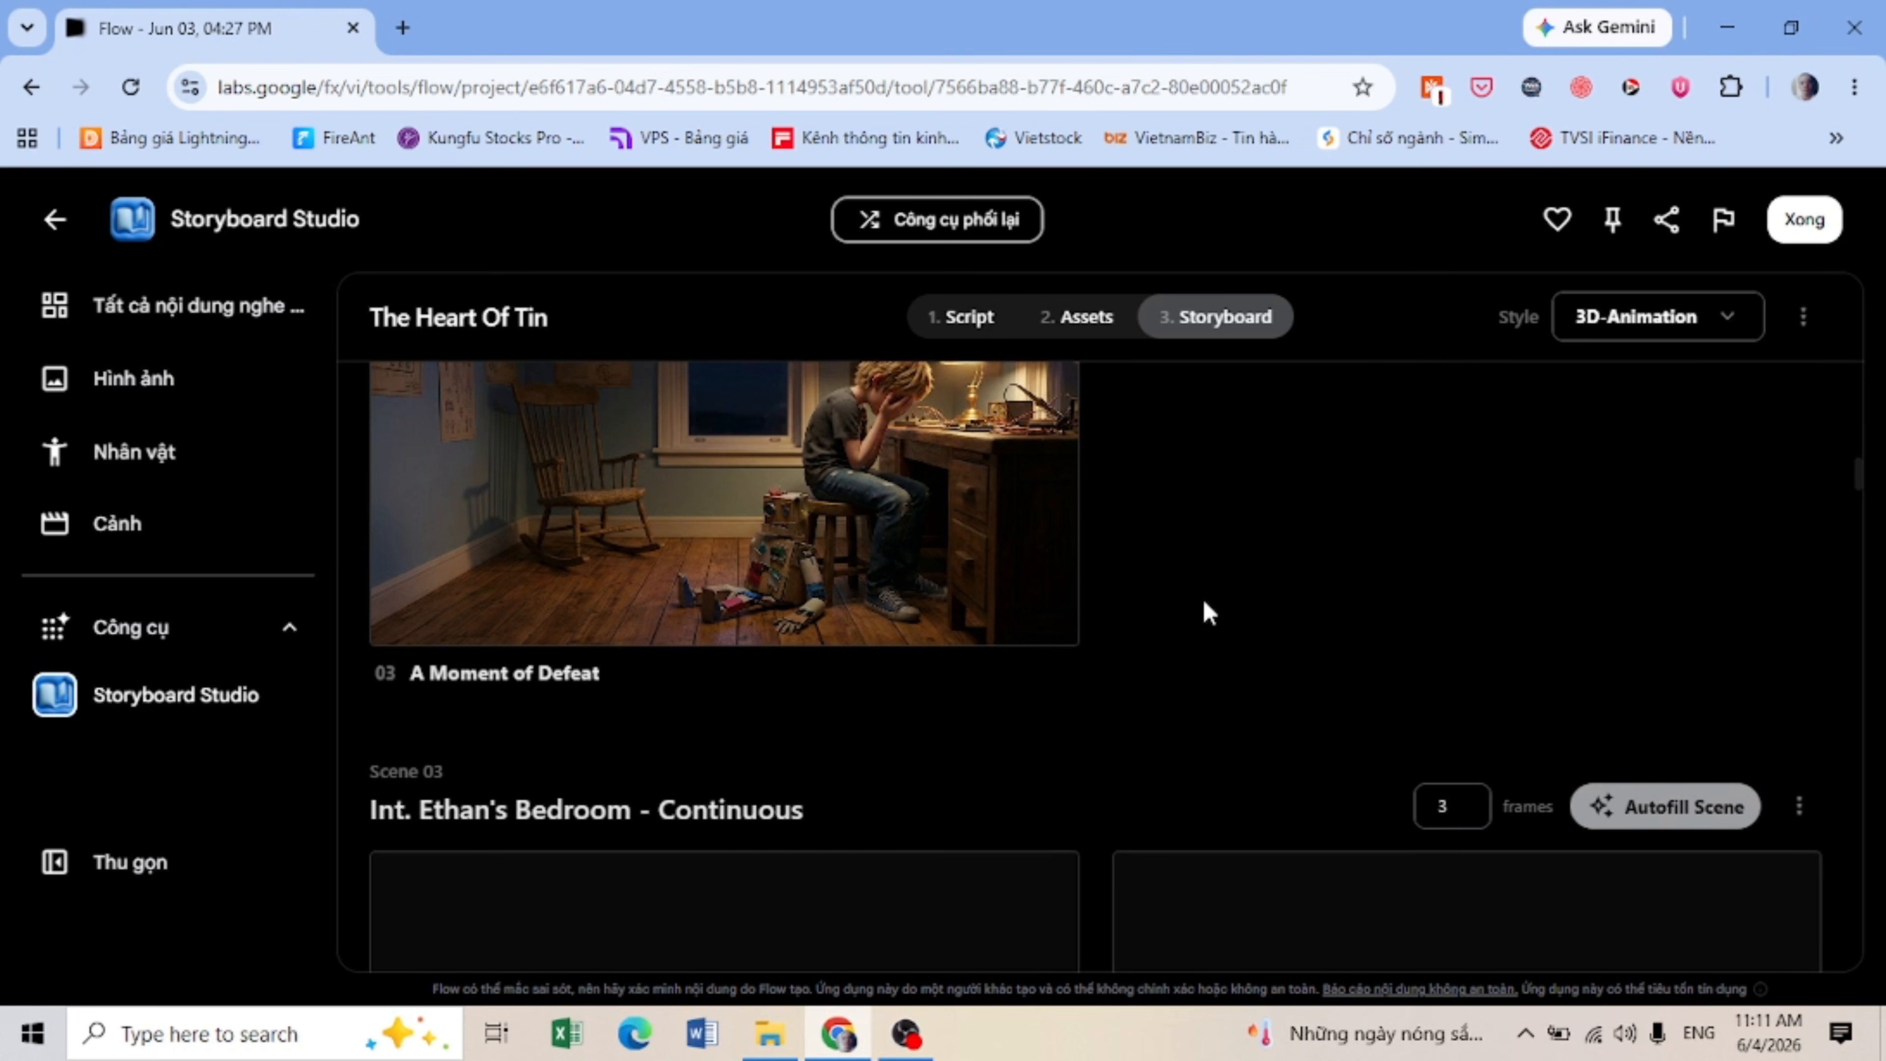
scroll(1208, 613, down, 4)
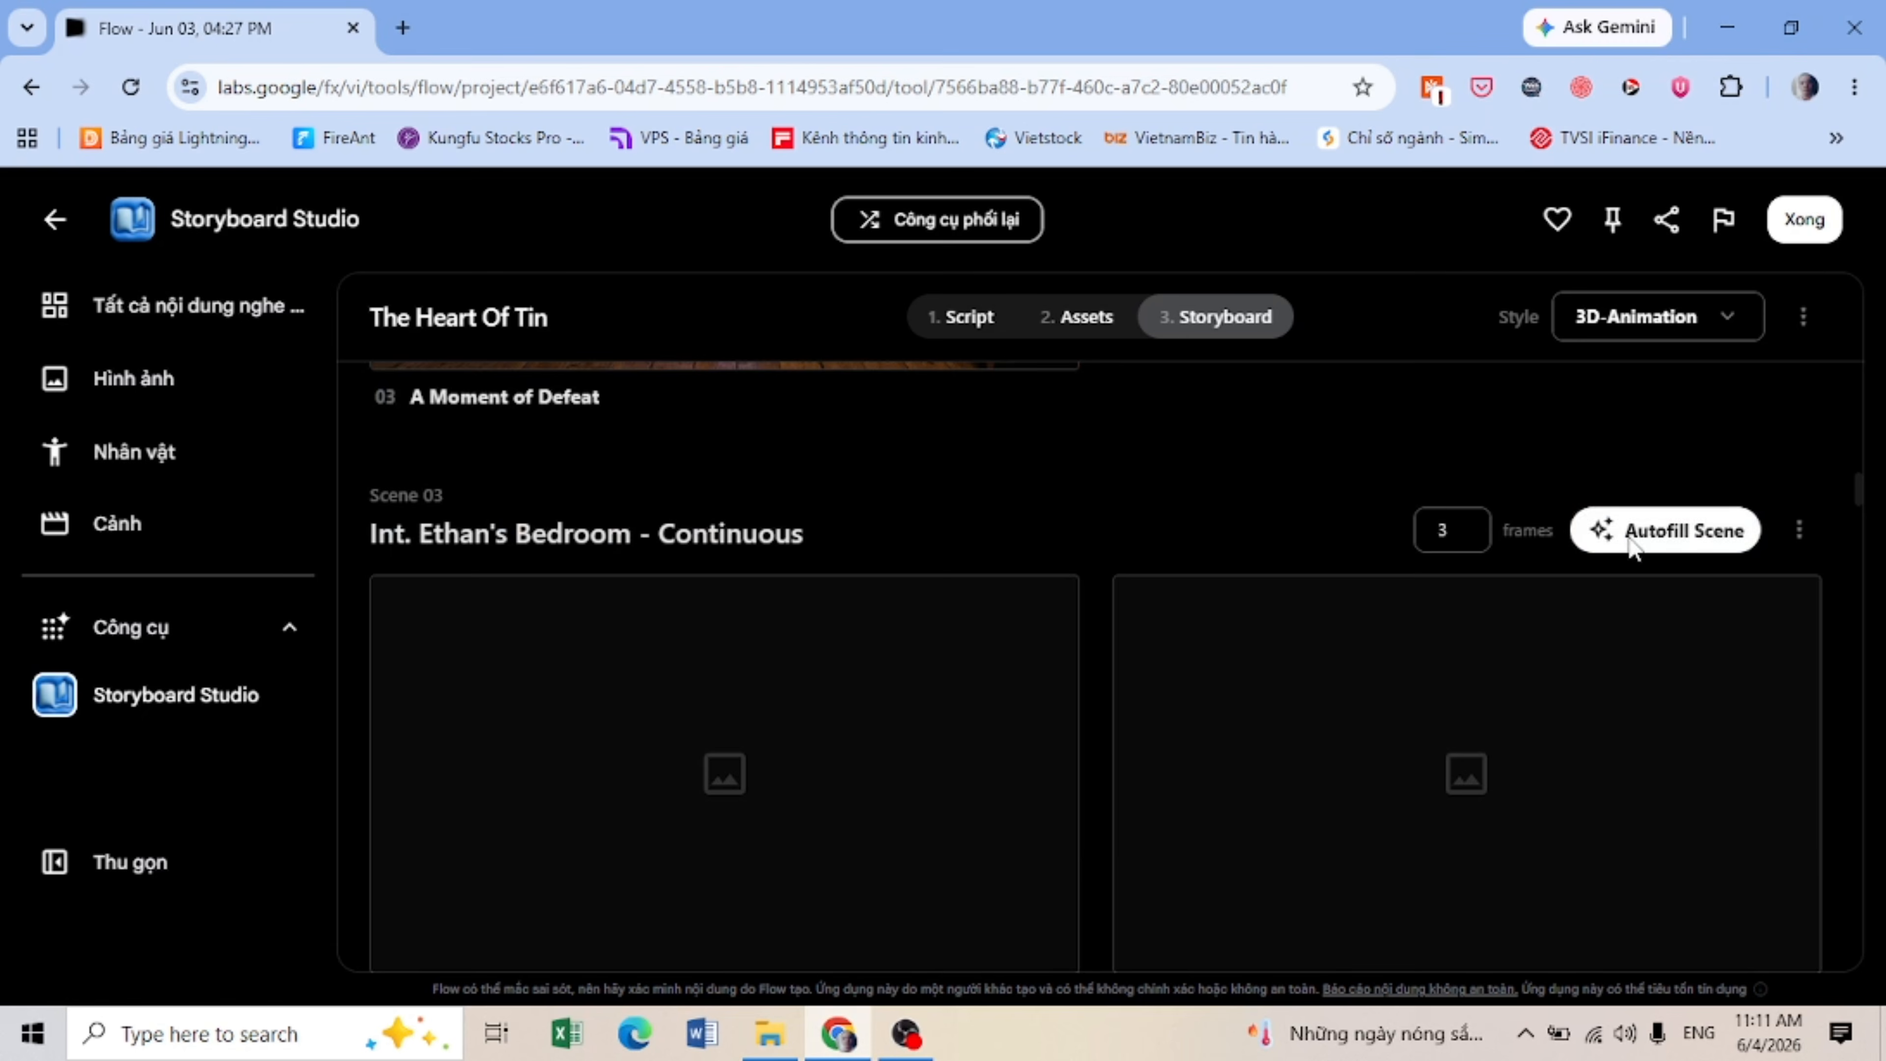
click(1656, 530)
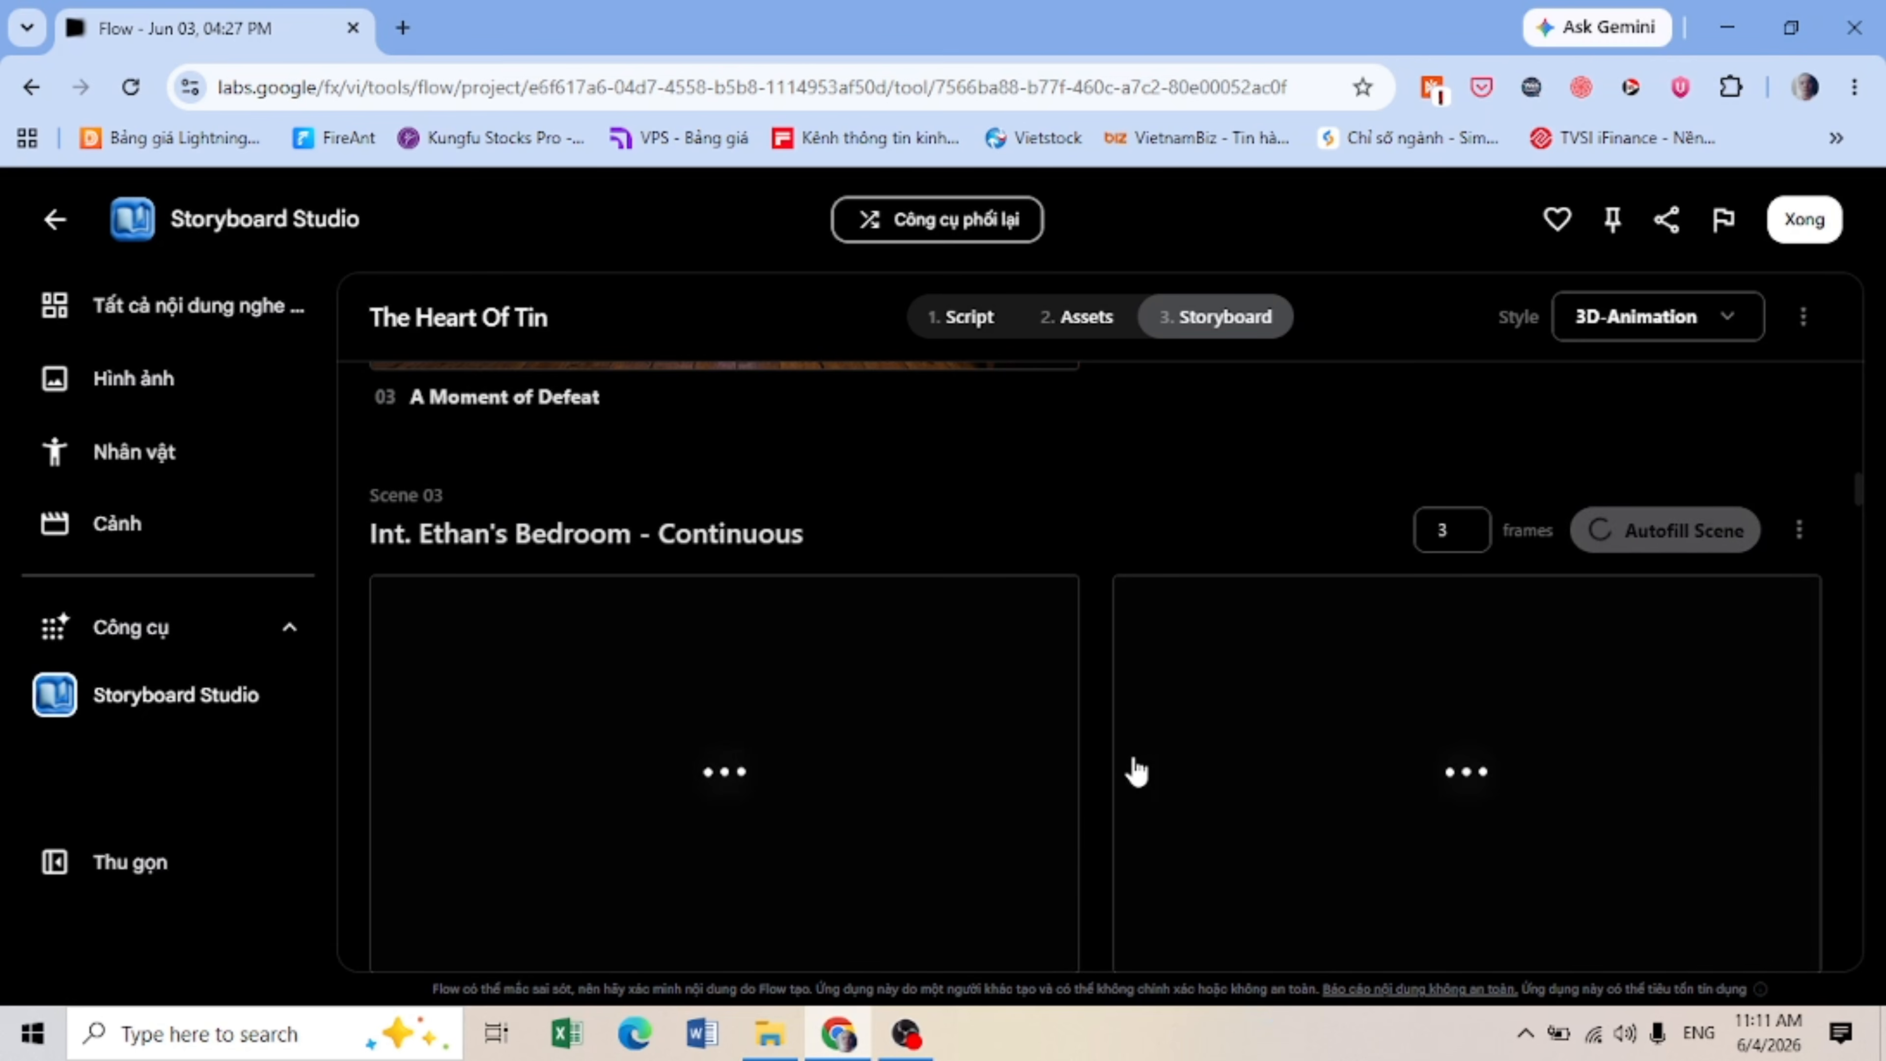
scroll(1135, 771, down, 2)
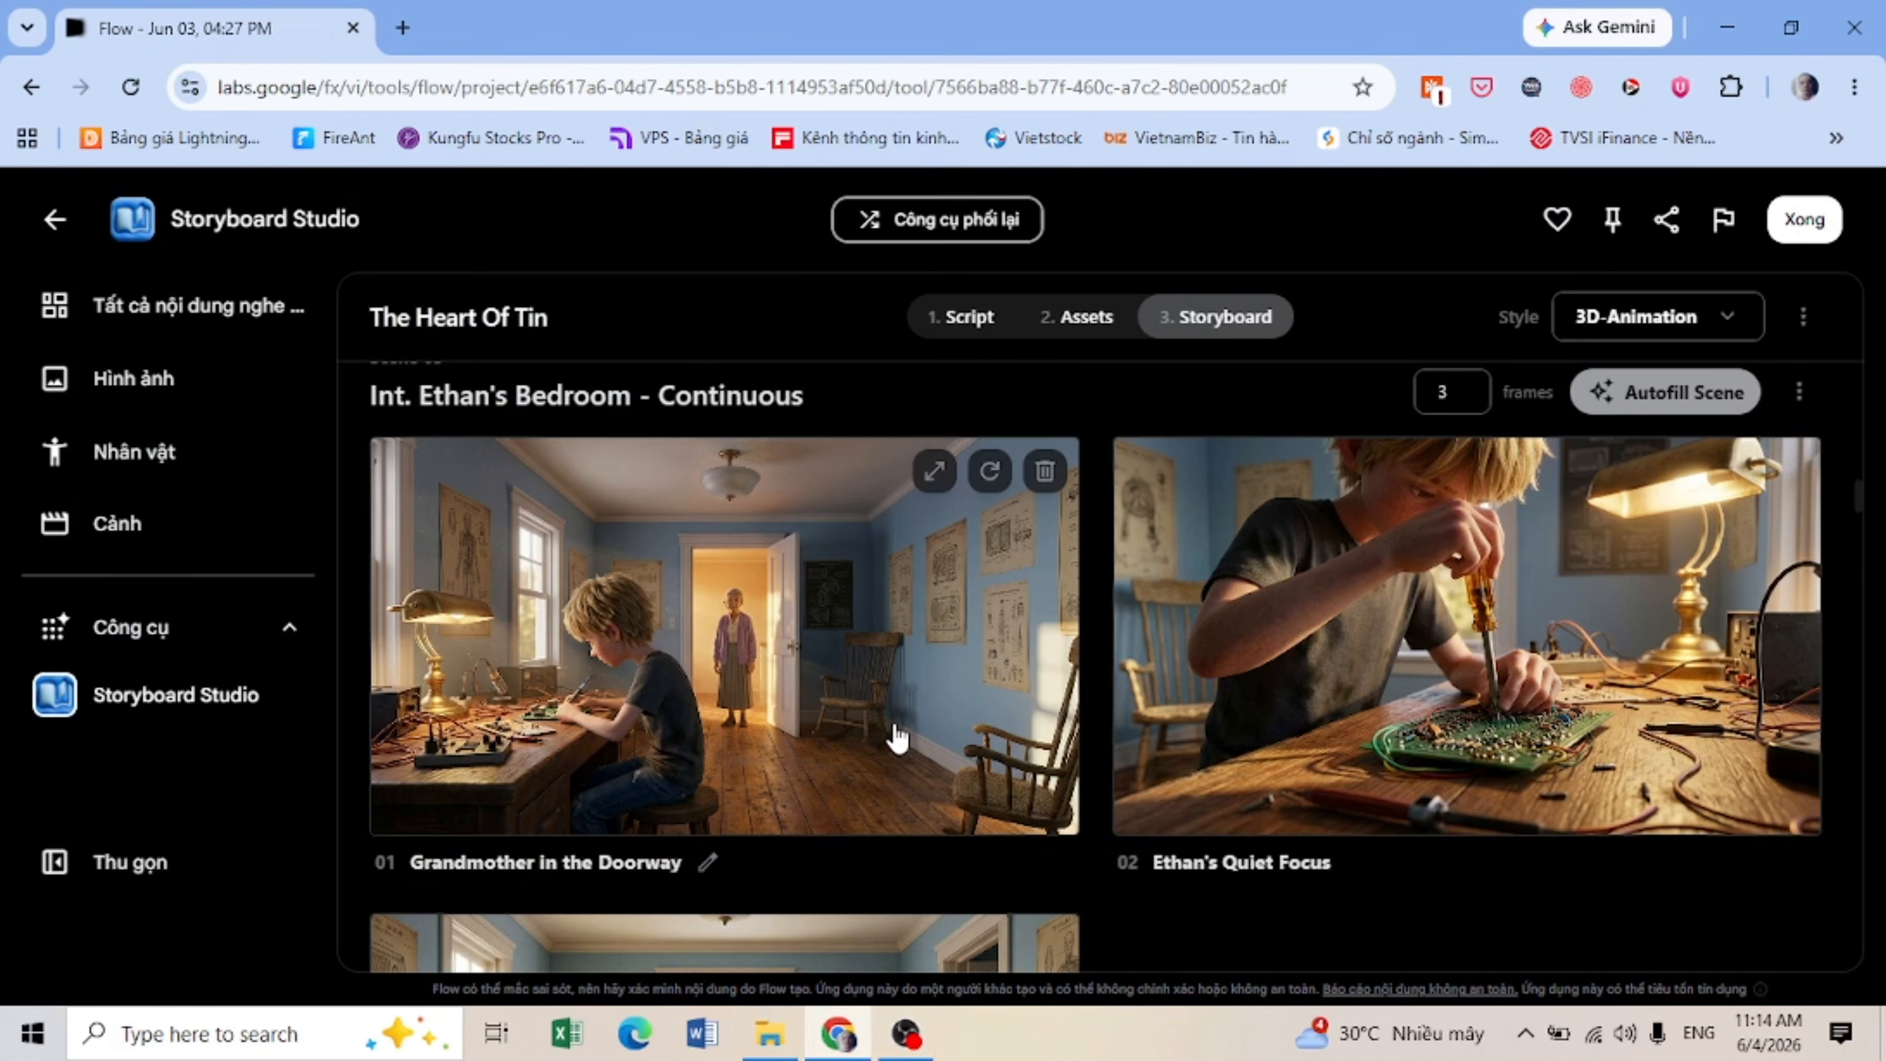
Step: Review the Scene 03 shots "Grandmother in the Doorway", "Ethan's Quiet Focus" and "Grandmother Approaches"
mouse_move(1415, 747)
scroll(1423, 754, down, 4)
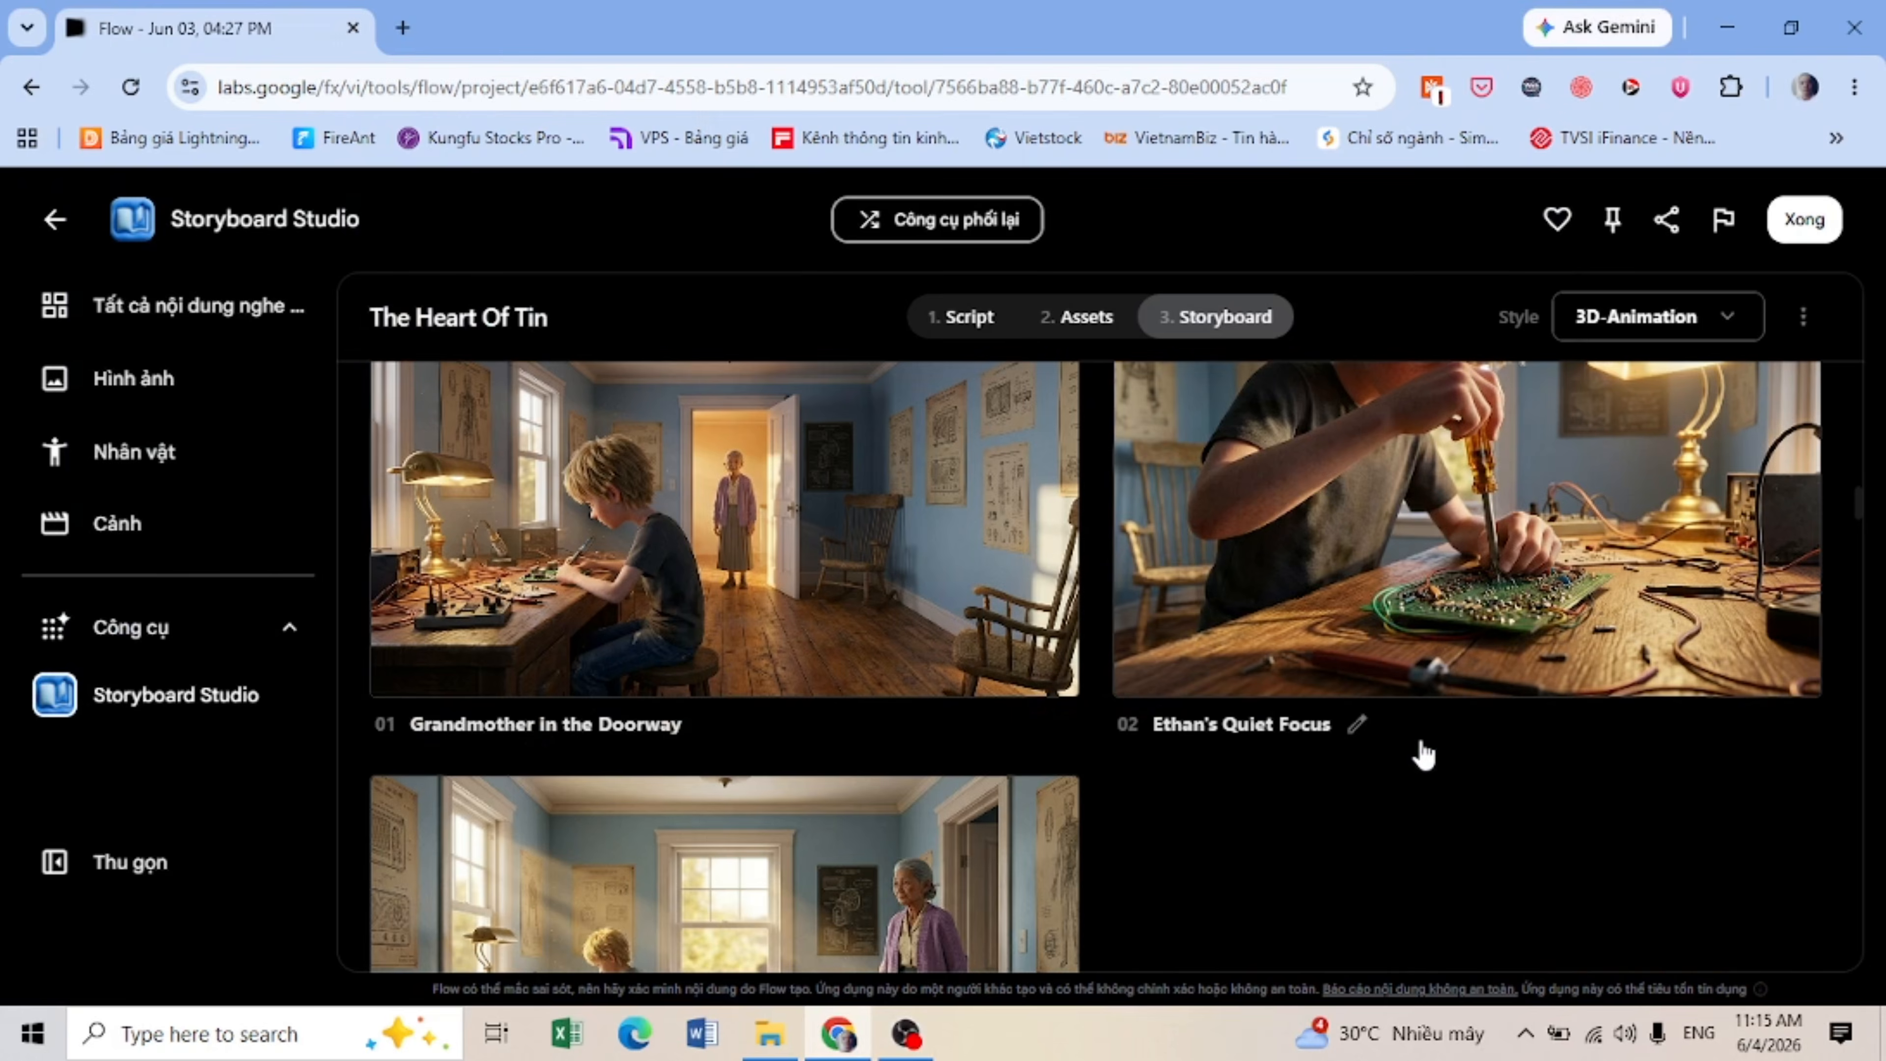
scroll(1423, 754, down, 2)
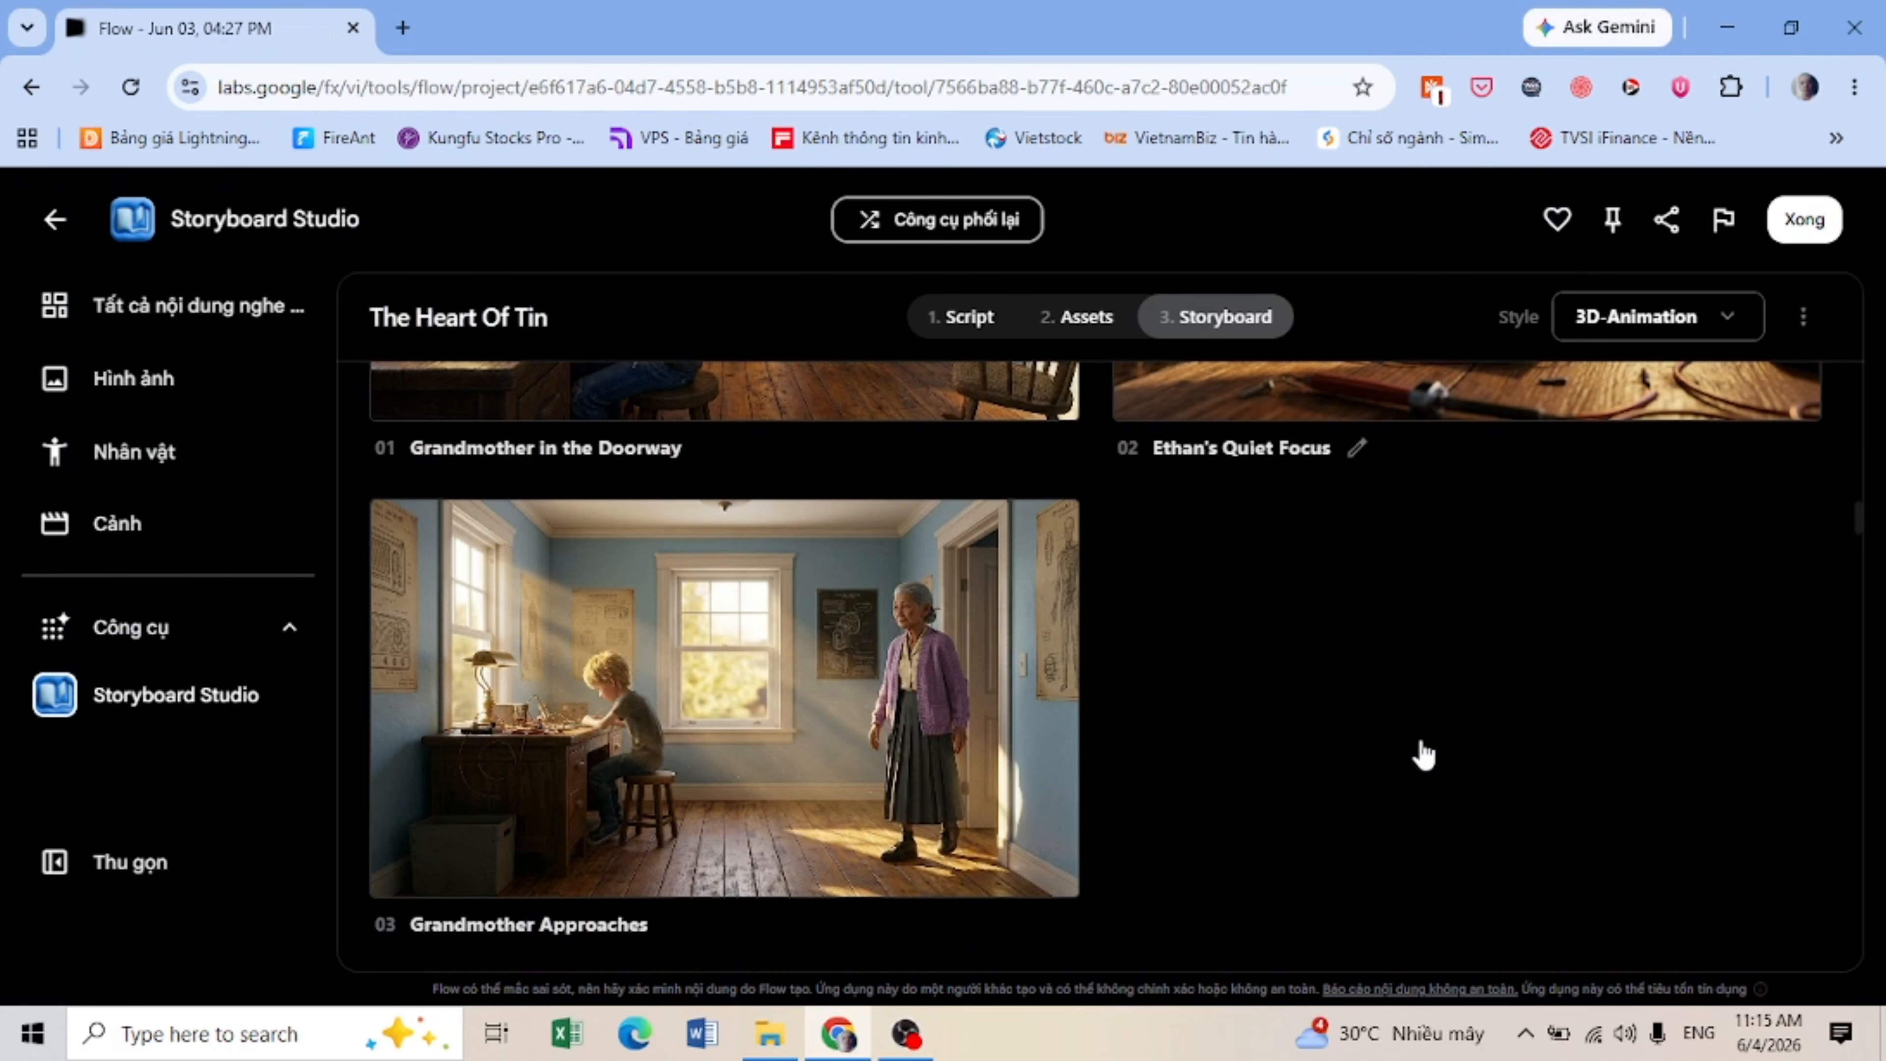
scroll(1424, 754, up, 6)
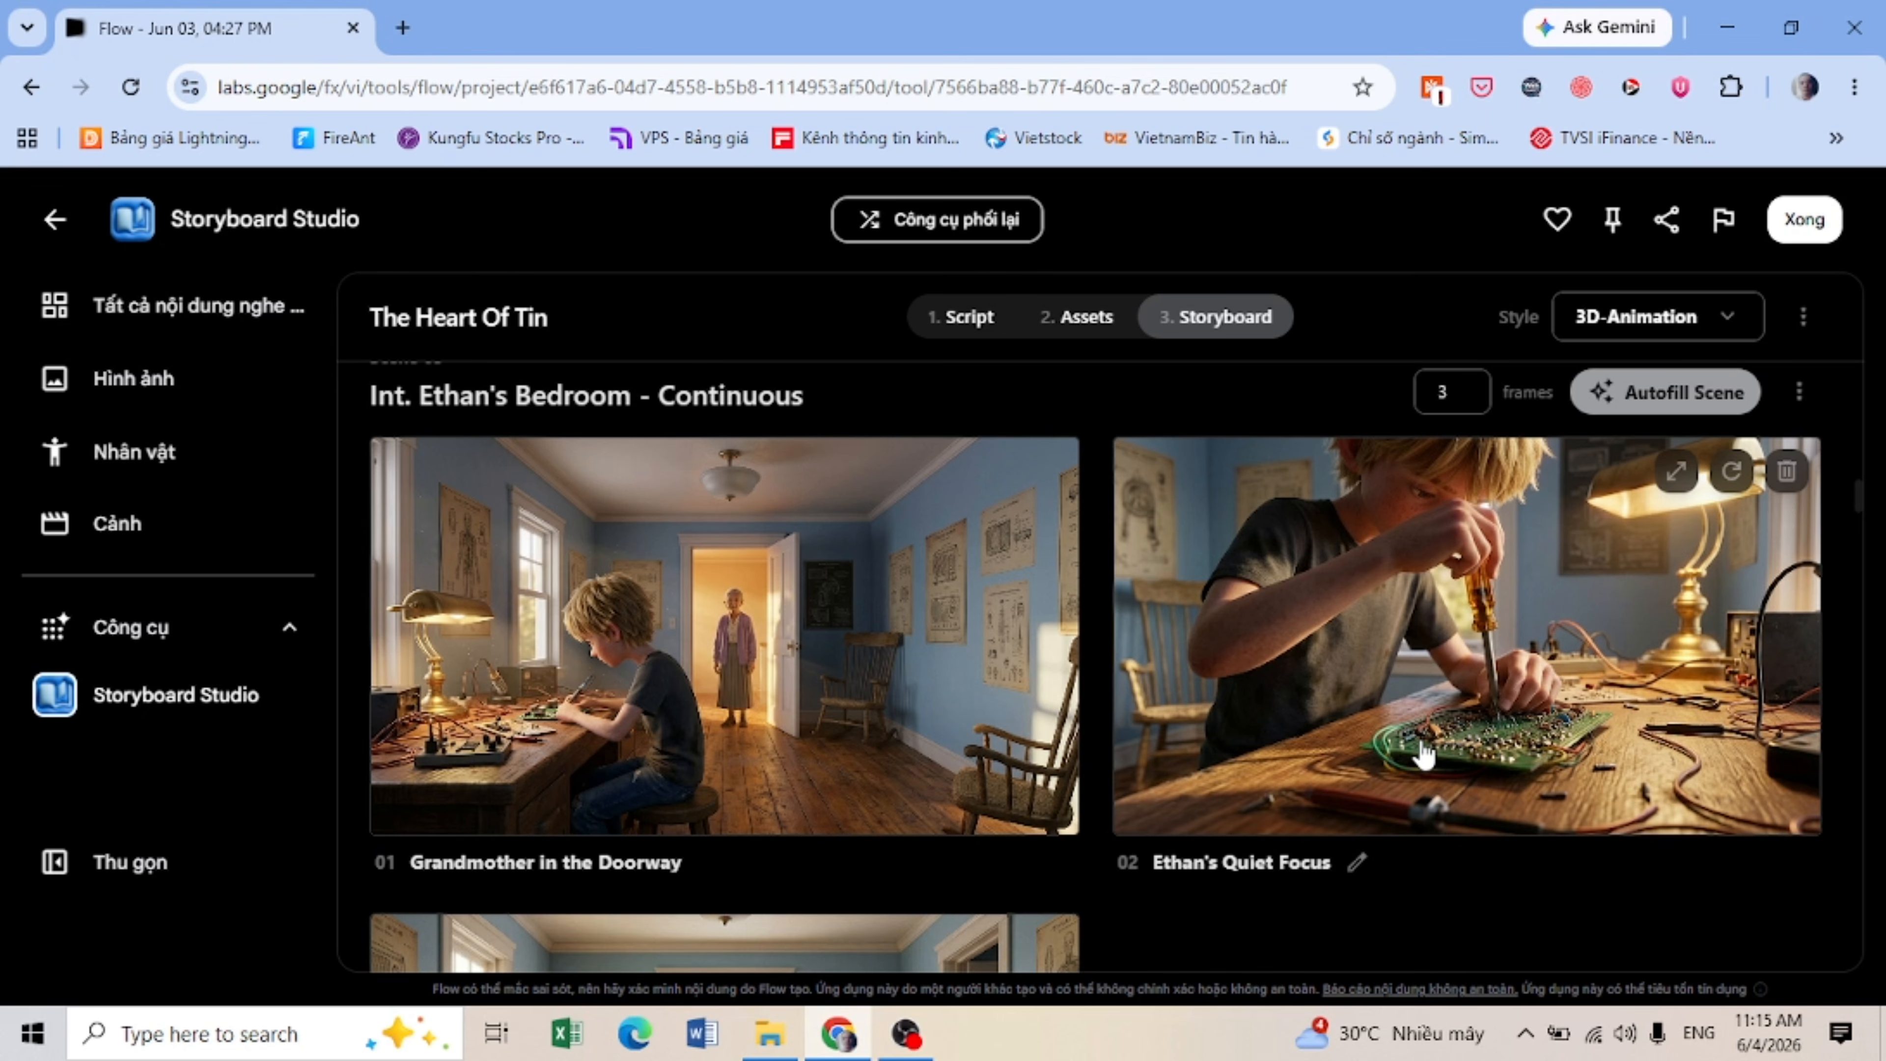
scroll(1423, 752, down, 6)
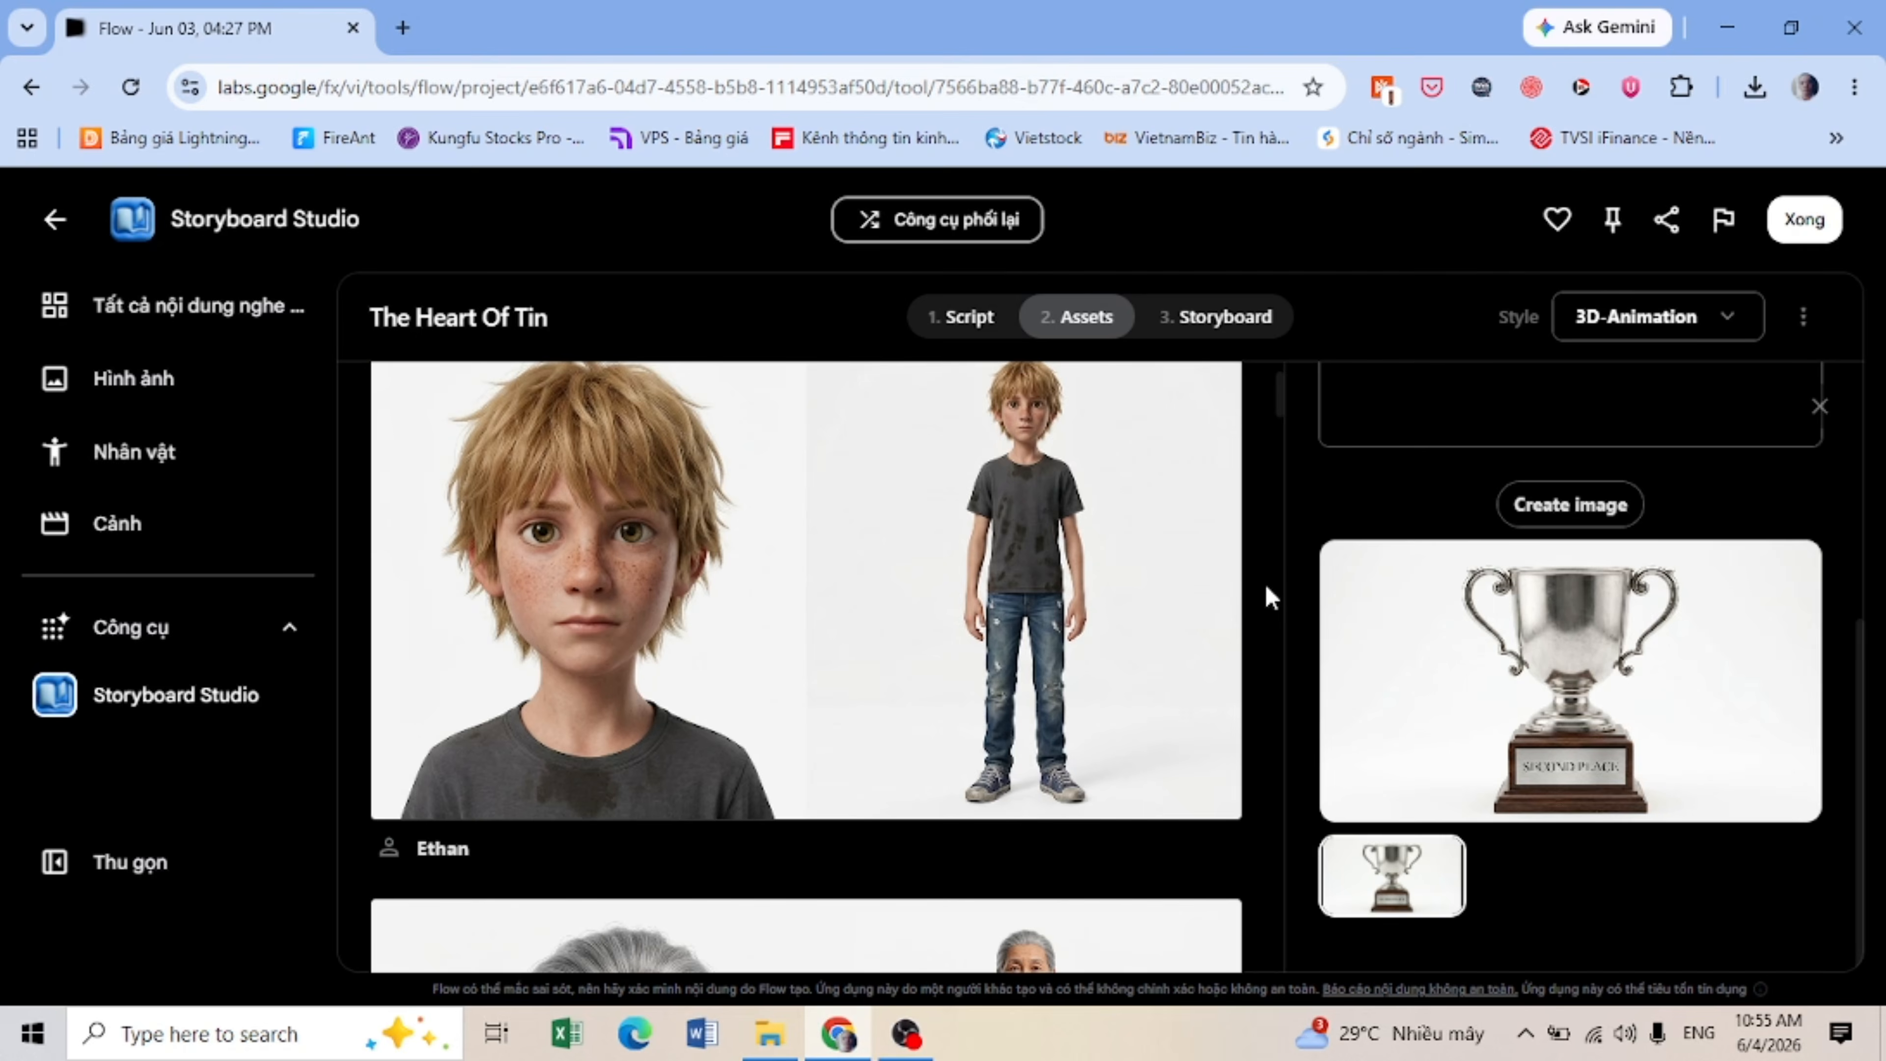
Step: Look over the generated character and location images in the assets, from Ethan and Grandmother through the School Gymnasium
scroll(1270, 598, down, 10)
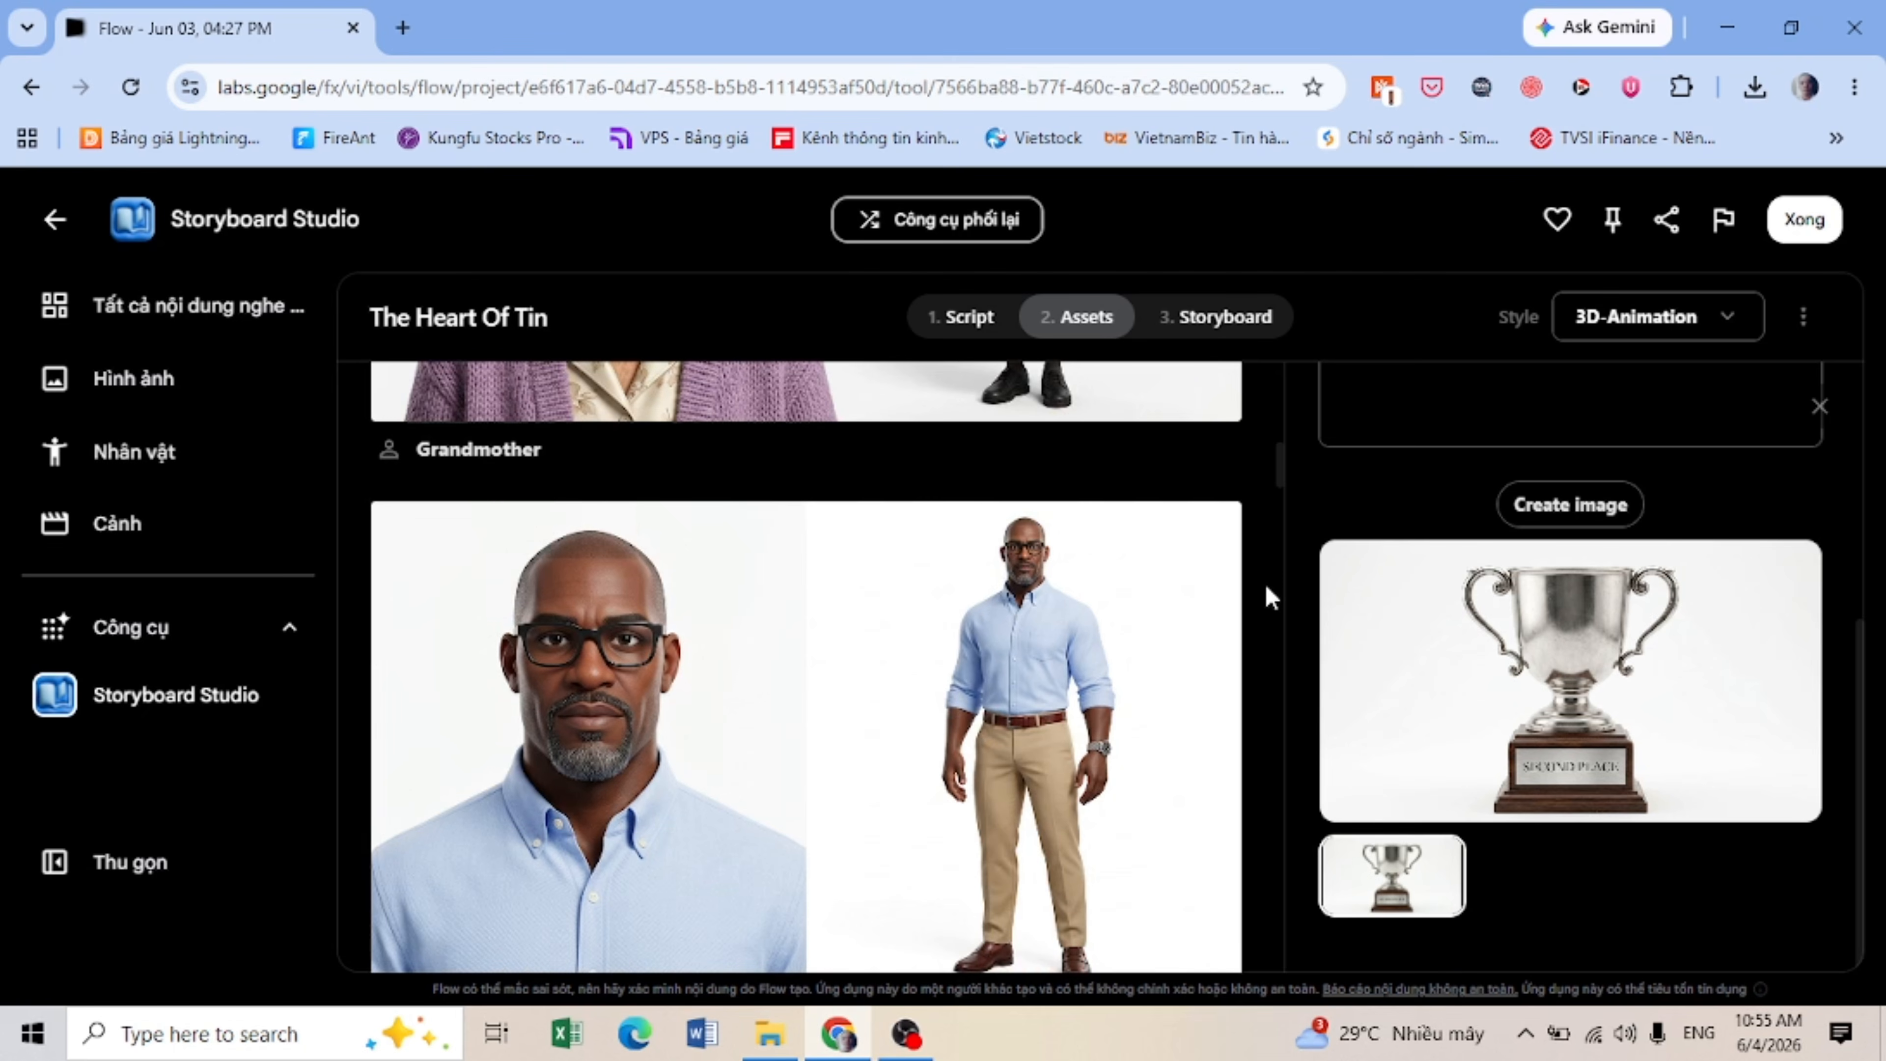
scroll(1270, 599, down, 8)
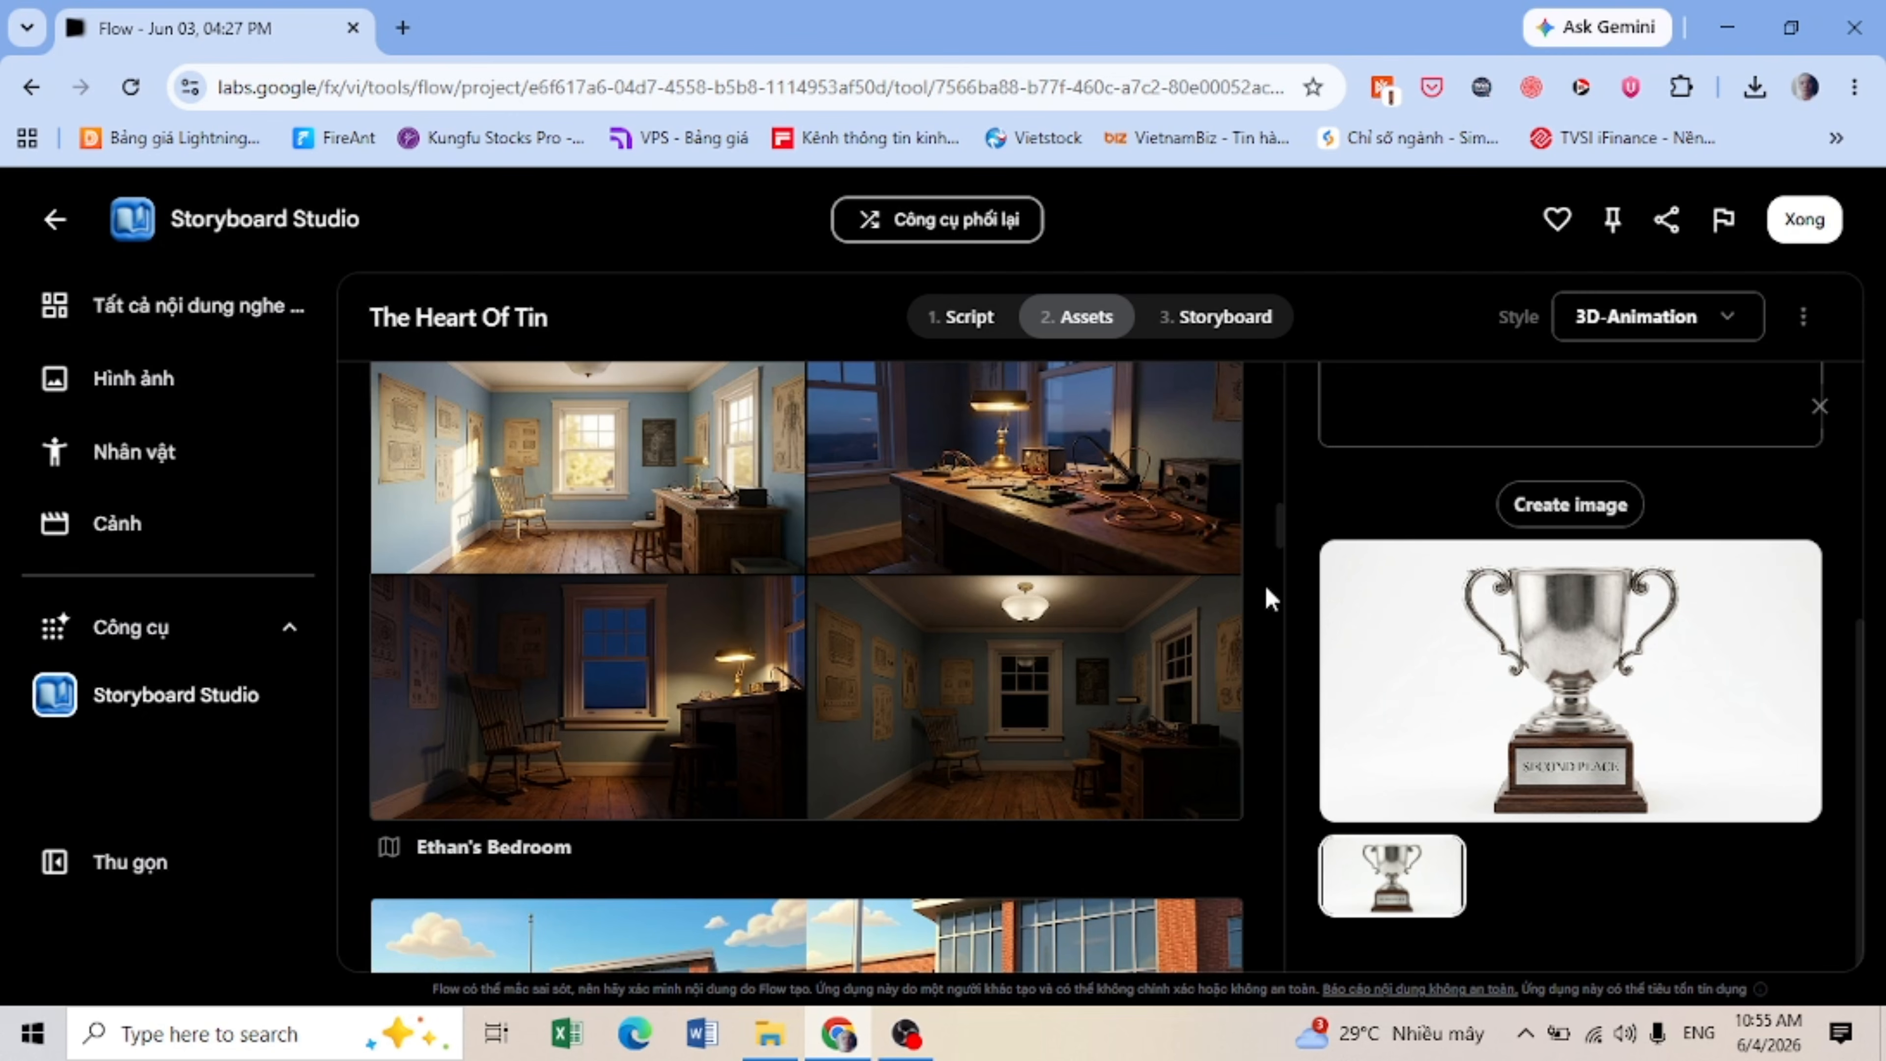
scroll(1270, 598, down, 4)
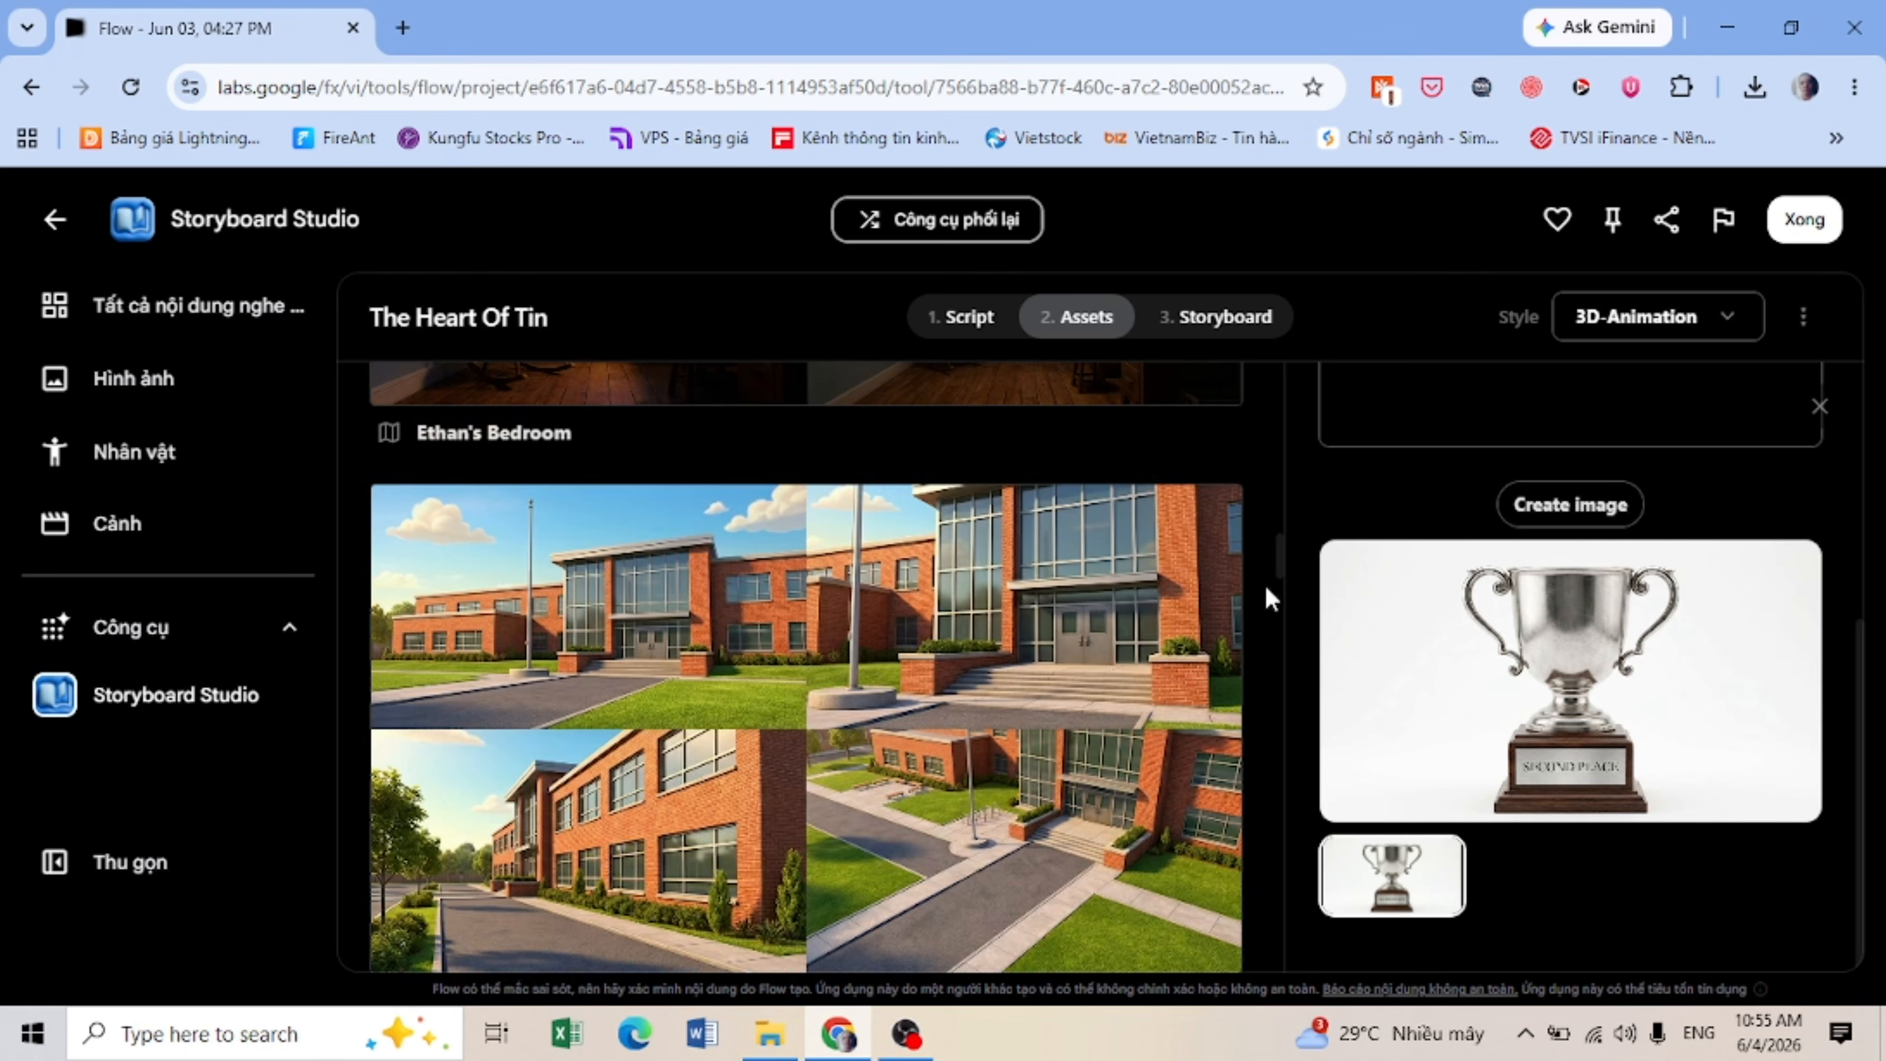
scroll(1270, 598, down, 2)
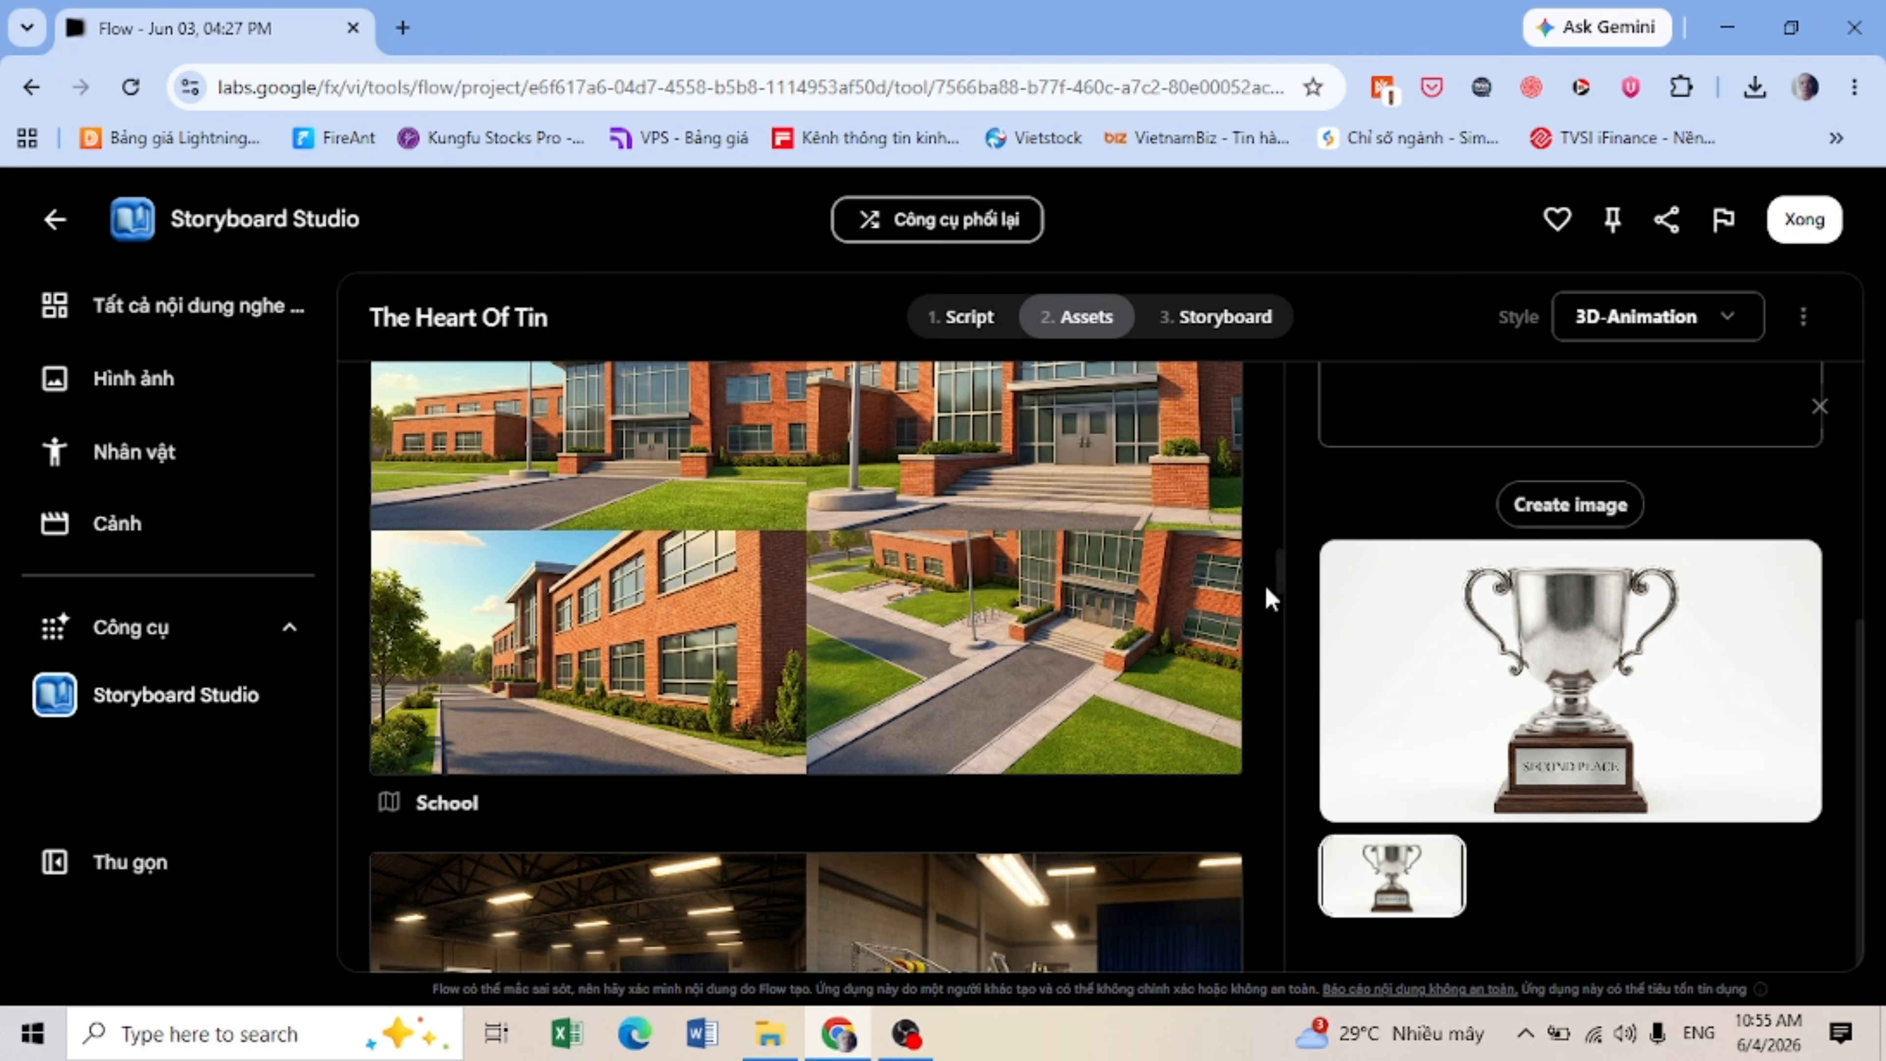
scroll(1269, 599, down, 5)
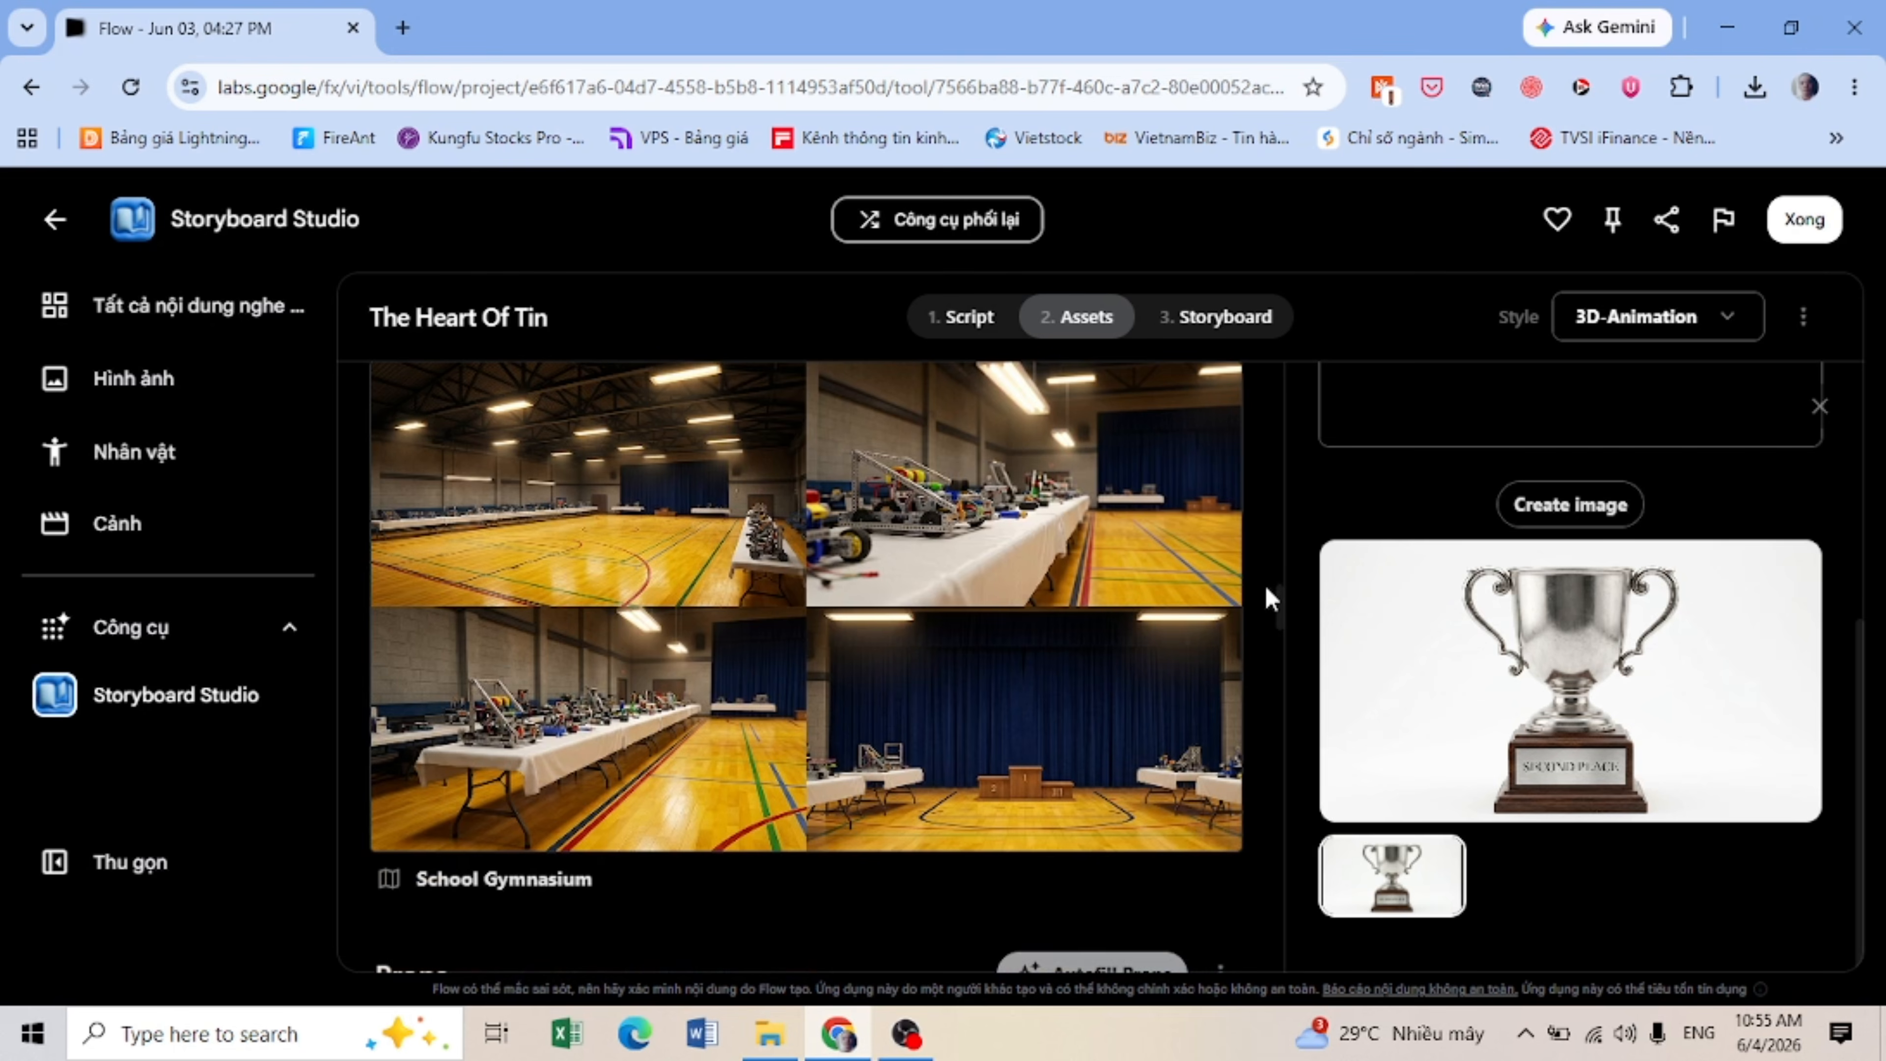
Step: Look over the generated prop images in the assets, from the Screwdriver and Soup Can to the Drones and Titanium Rovers
scroll(1270, 598, down, 7)
scroll(1269, 598, down, 3)
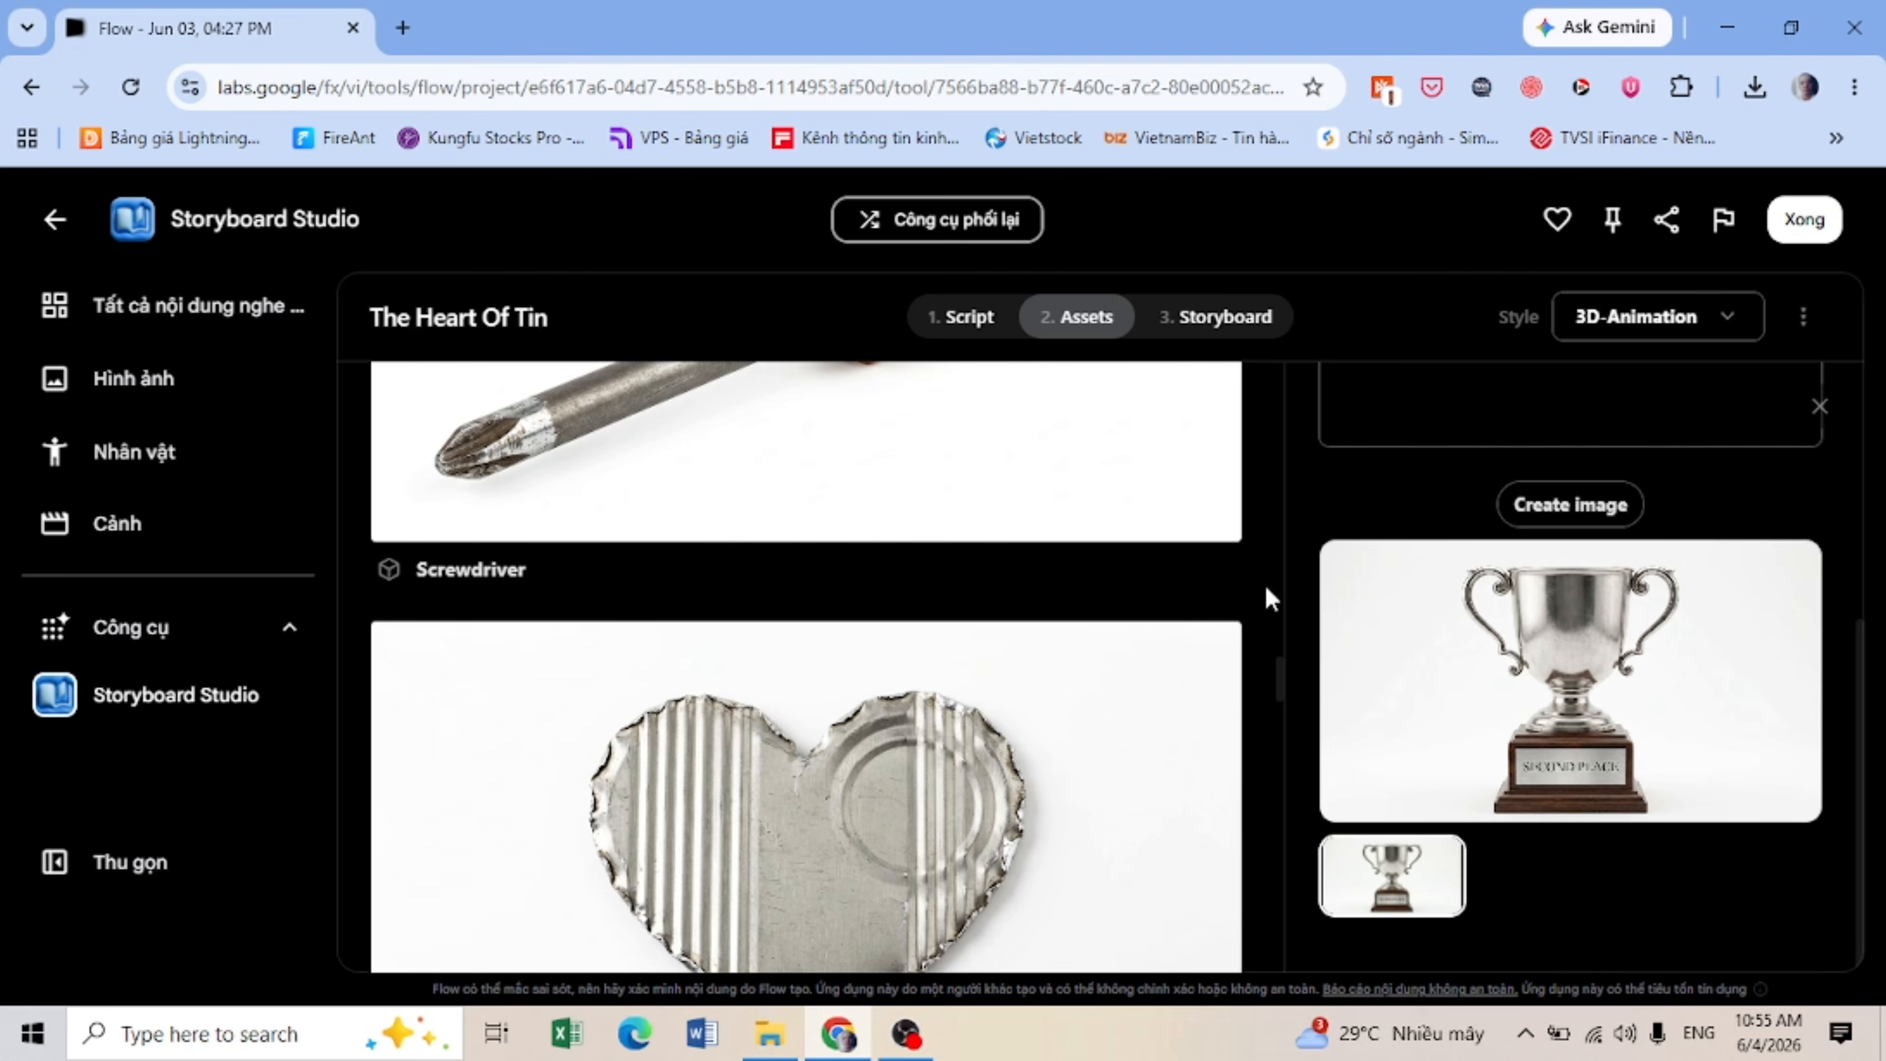
scroll(1269, 598, down, 7)
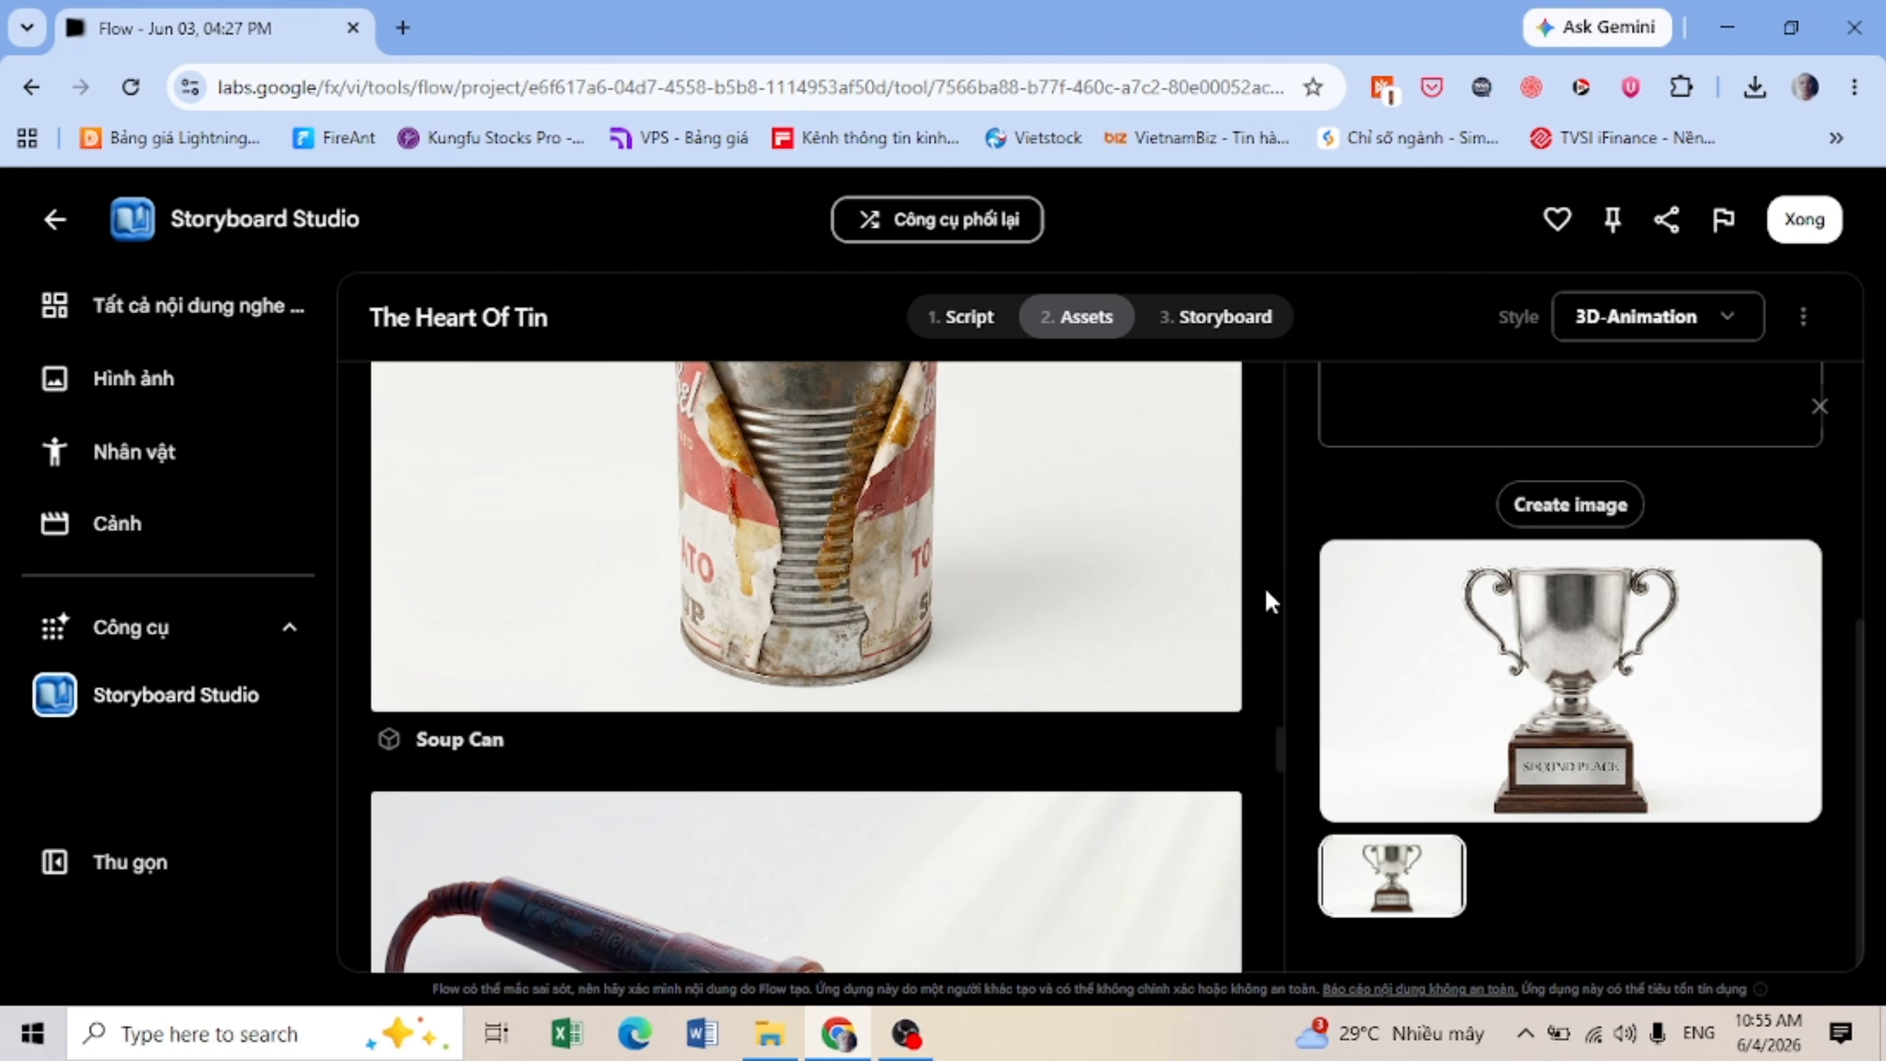
scroll(1270, 600, down, 3)
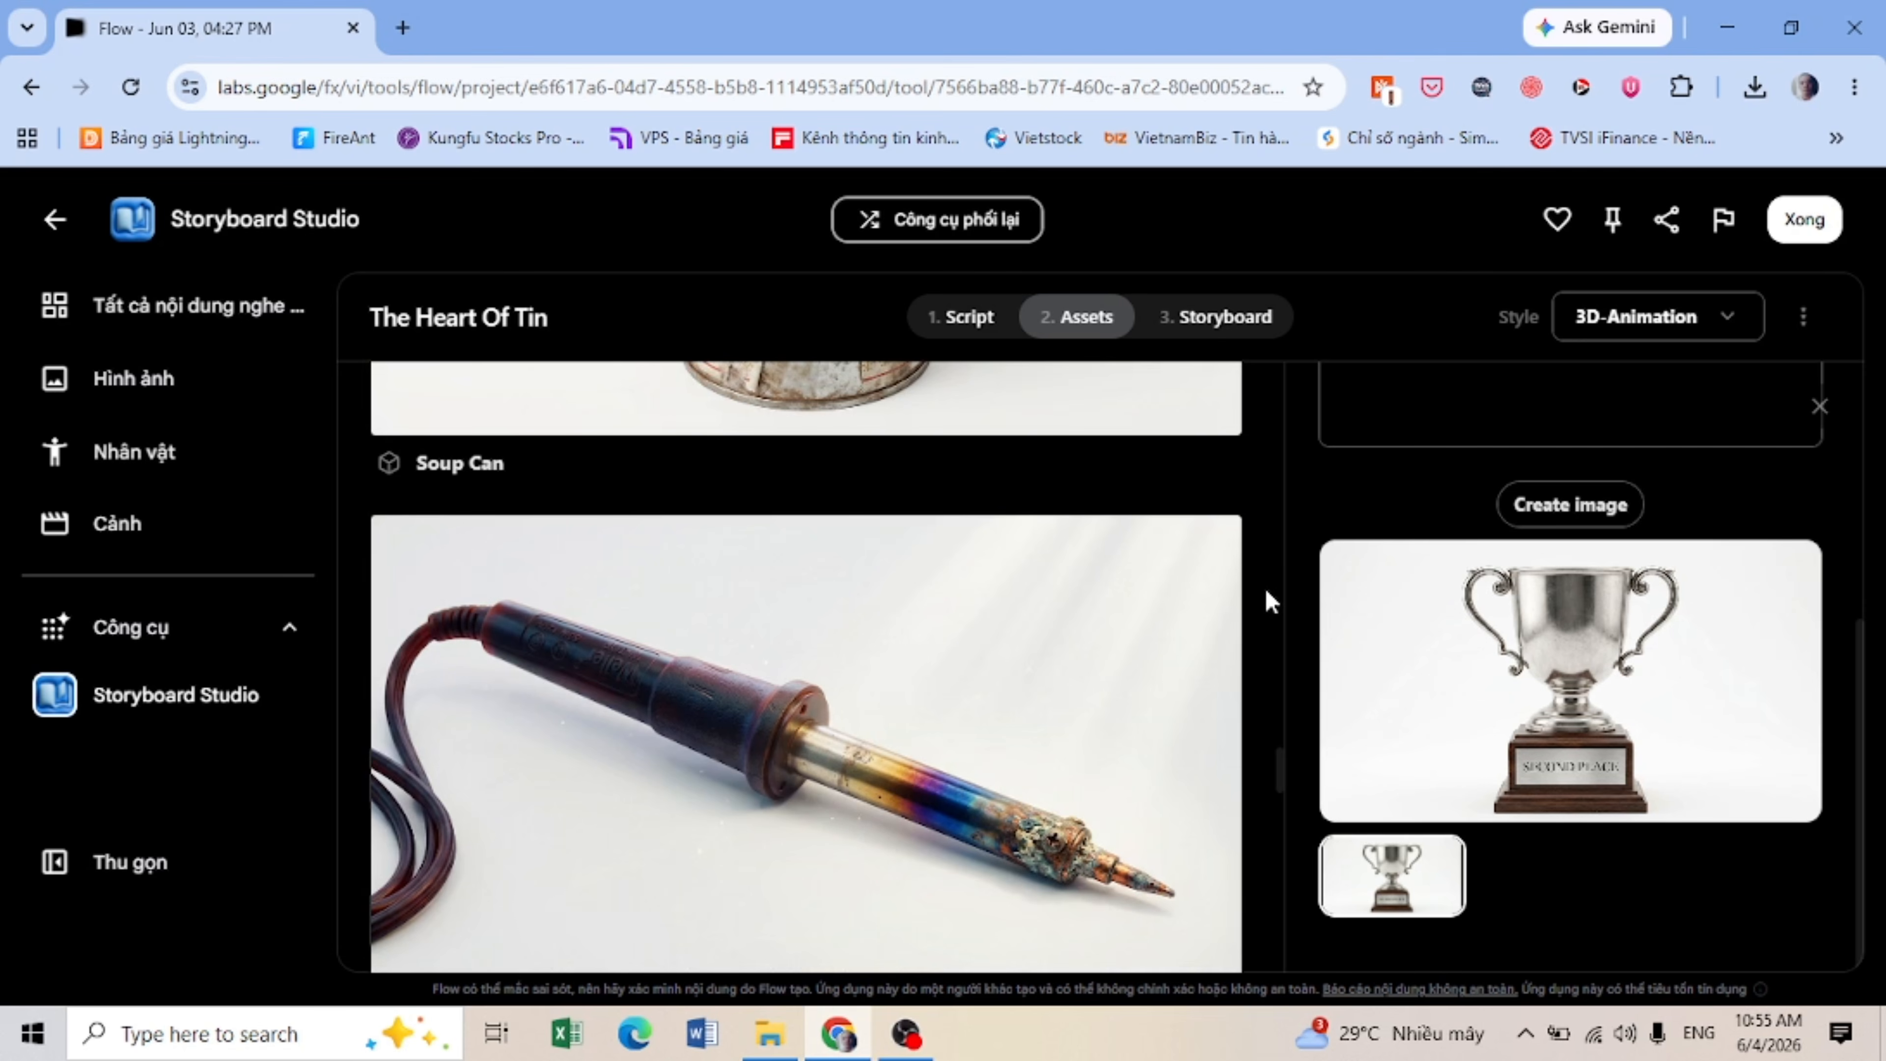
scroll(1270, 600, down, 7)
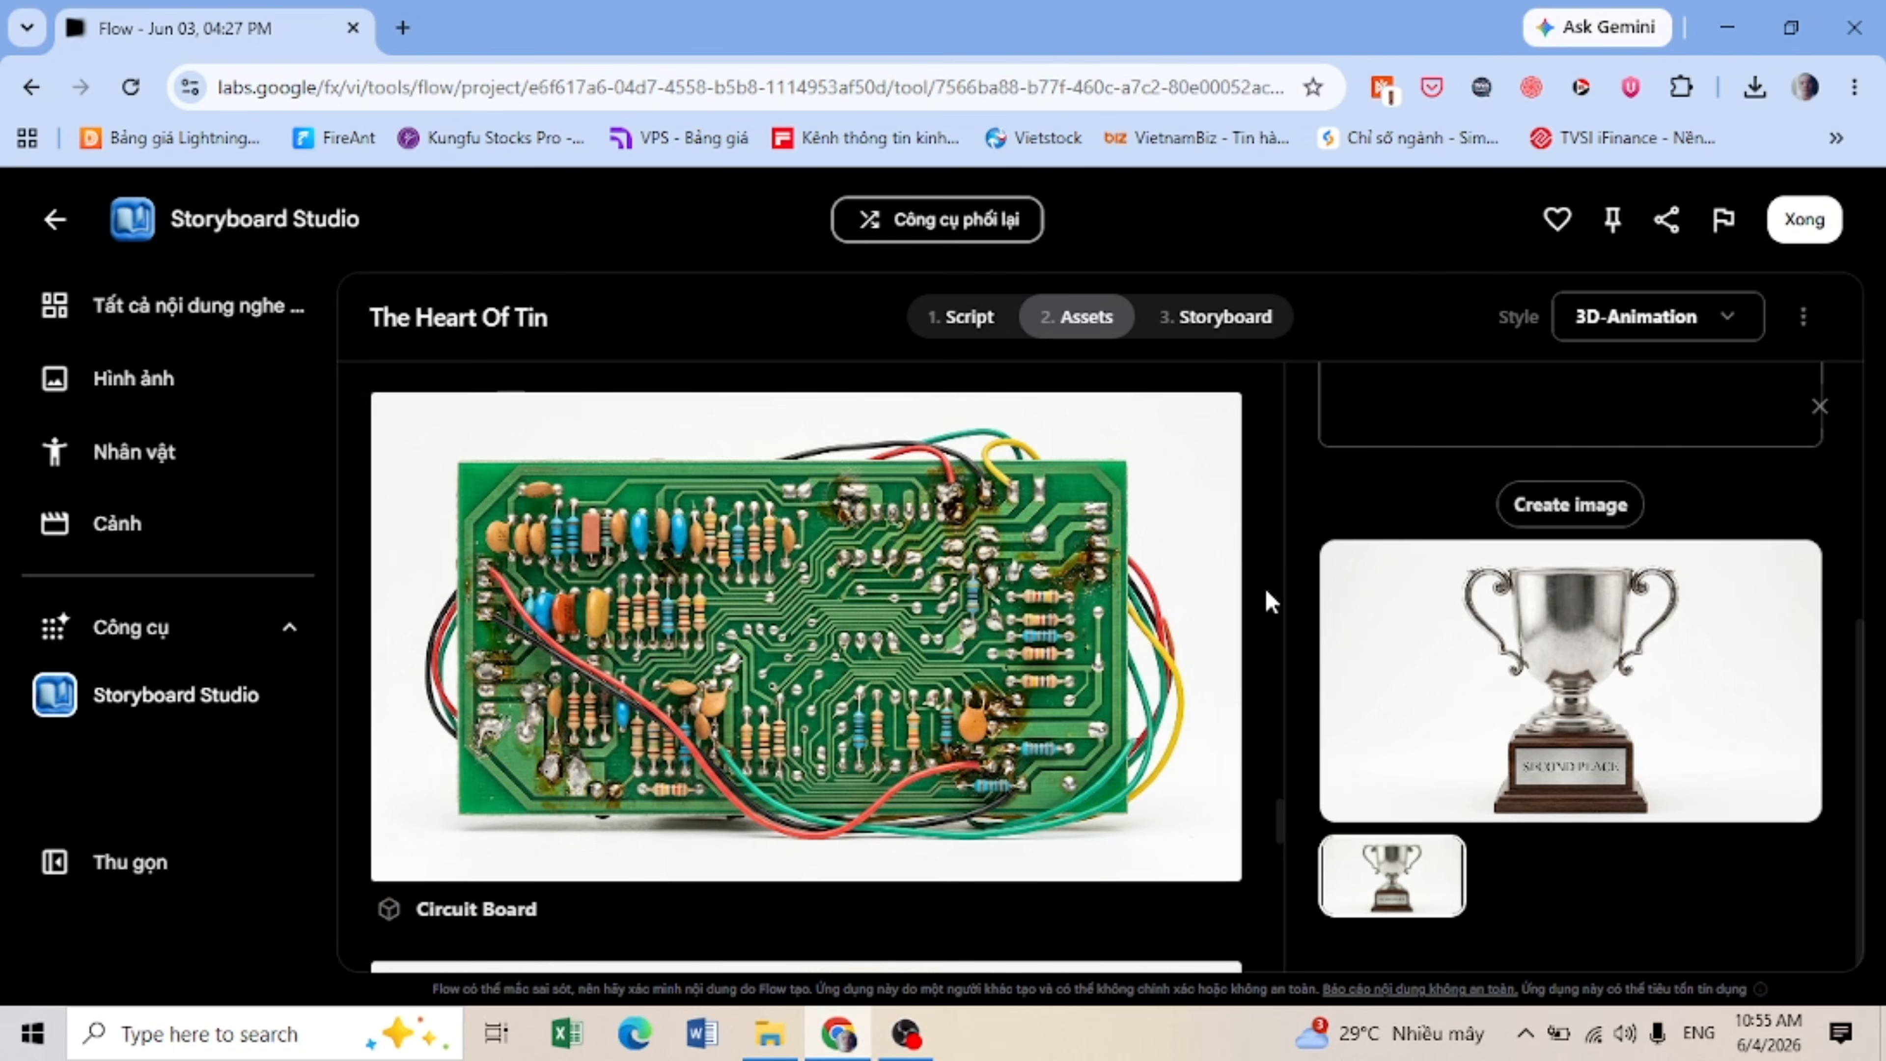
scroll(1270, 600, down, 7)
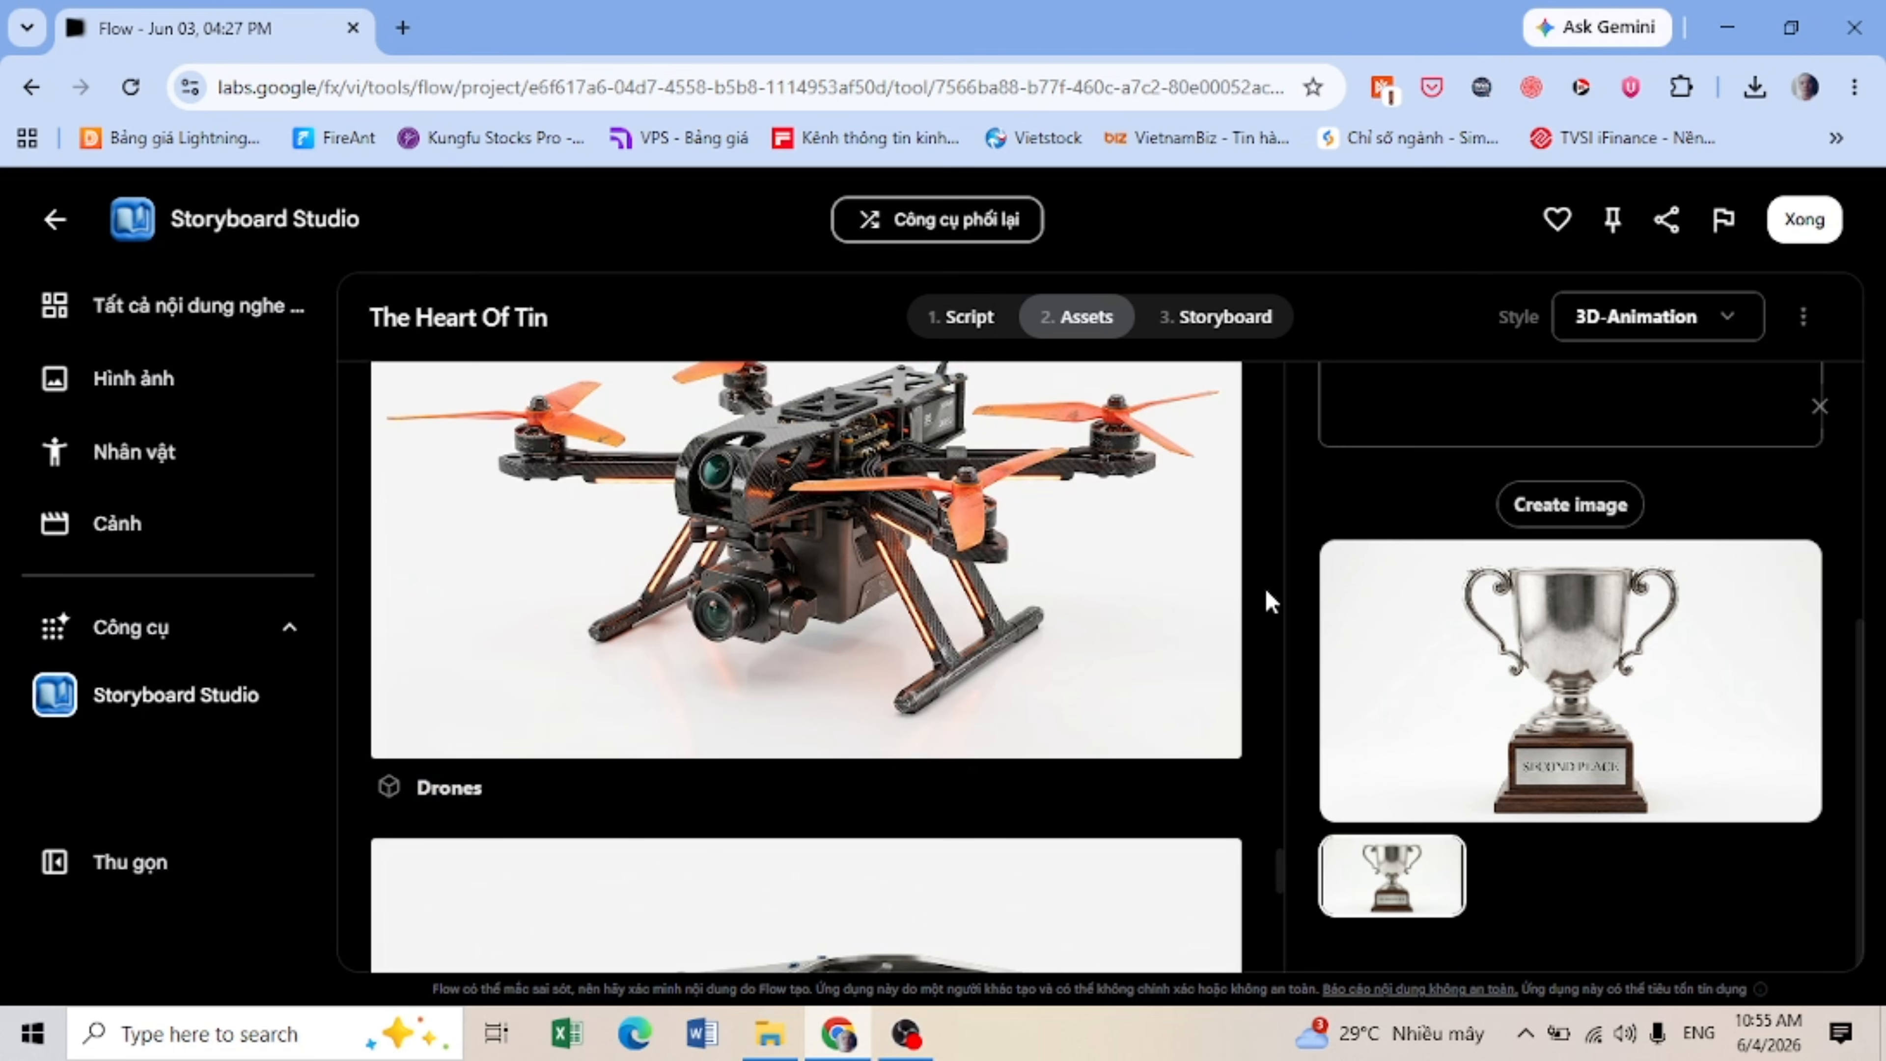
scroll(1269, 602, up, 2)
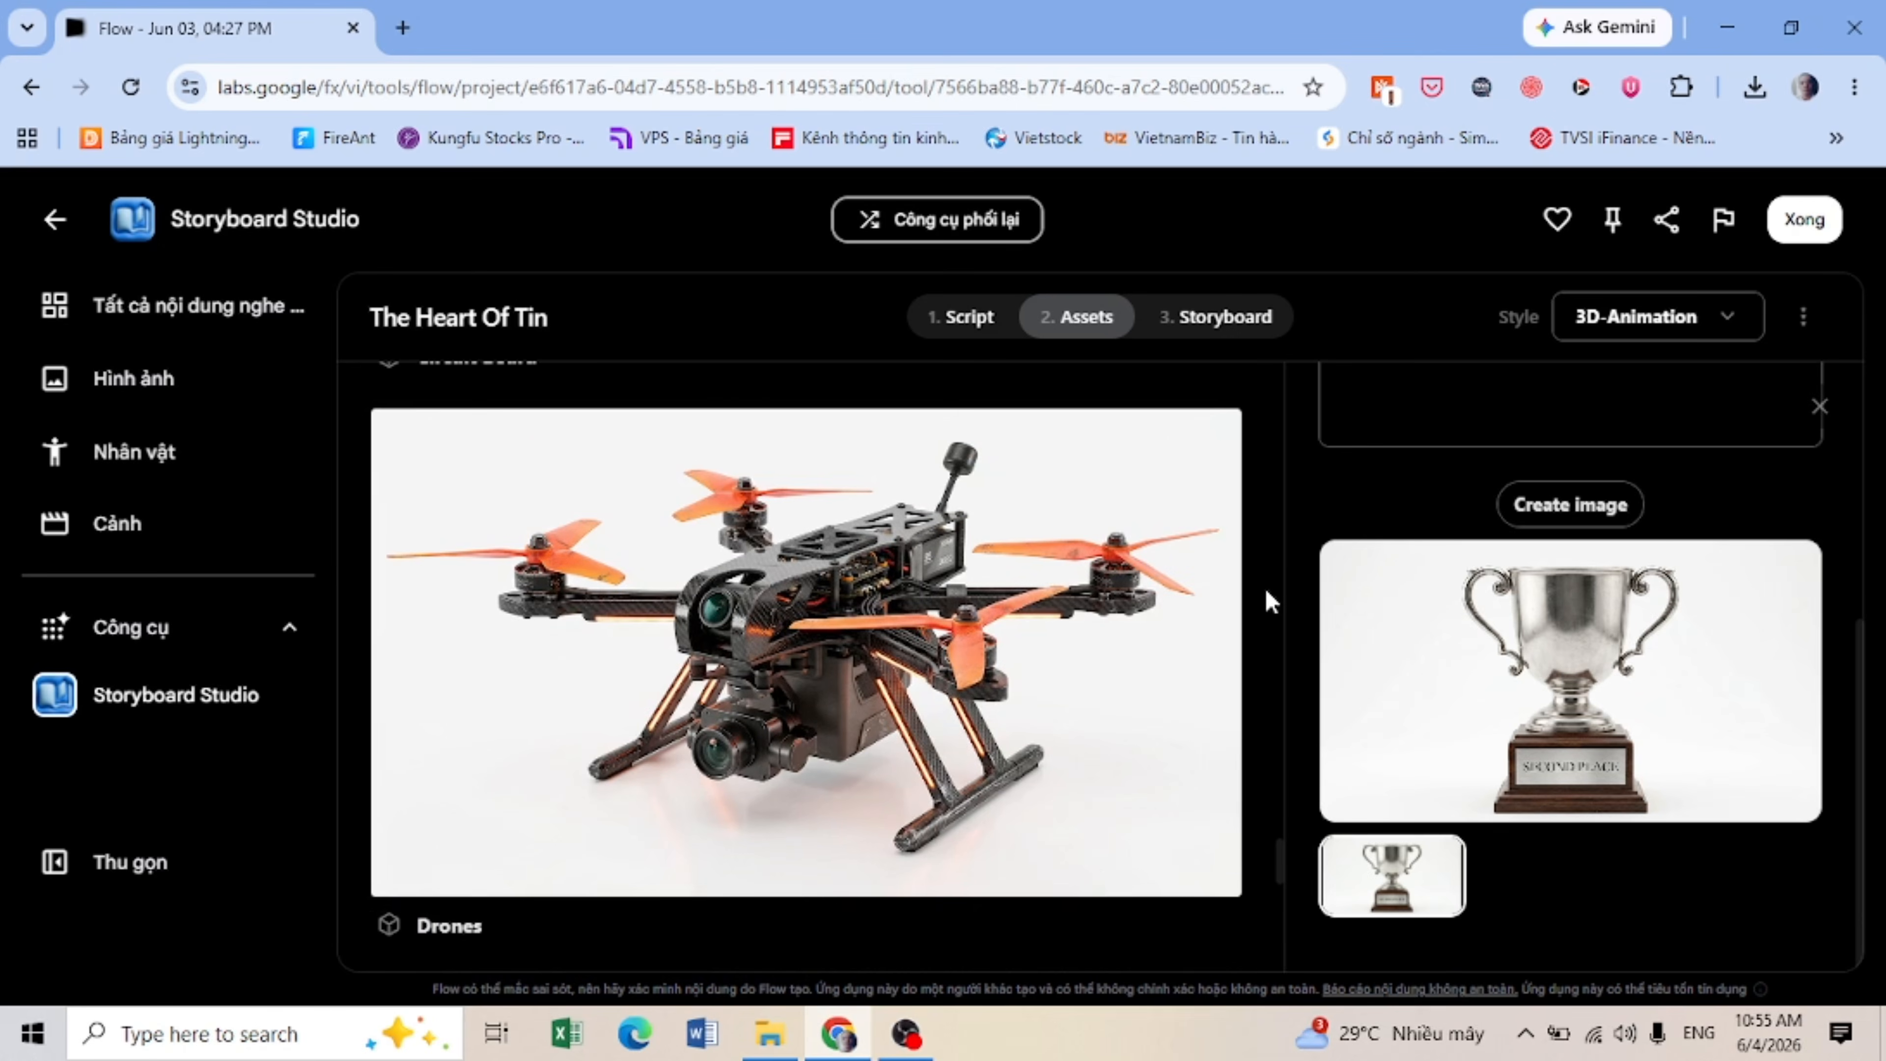
scroll(1270, 602, down, 6)
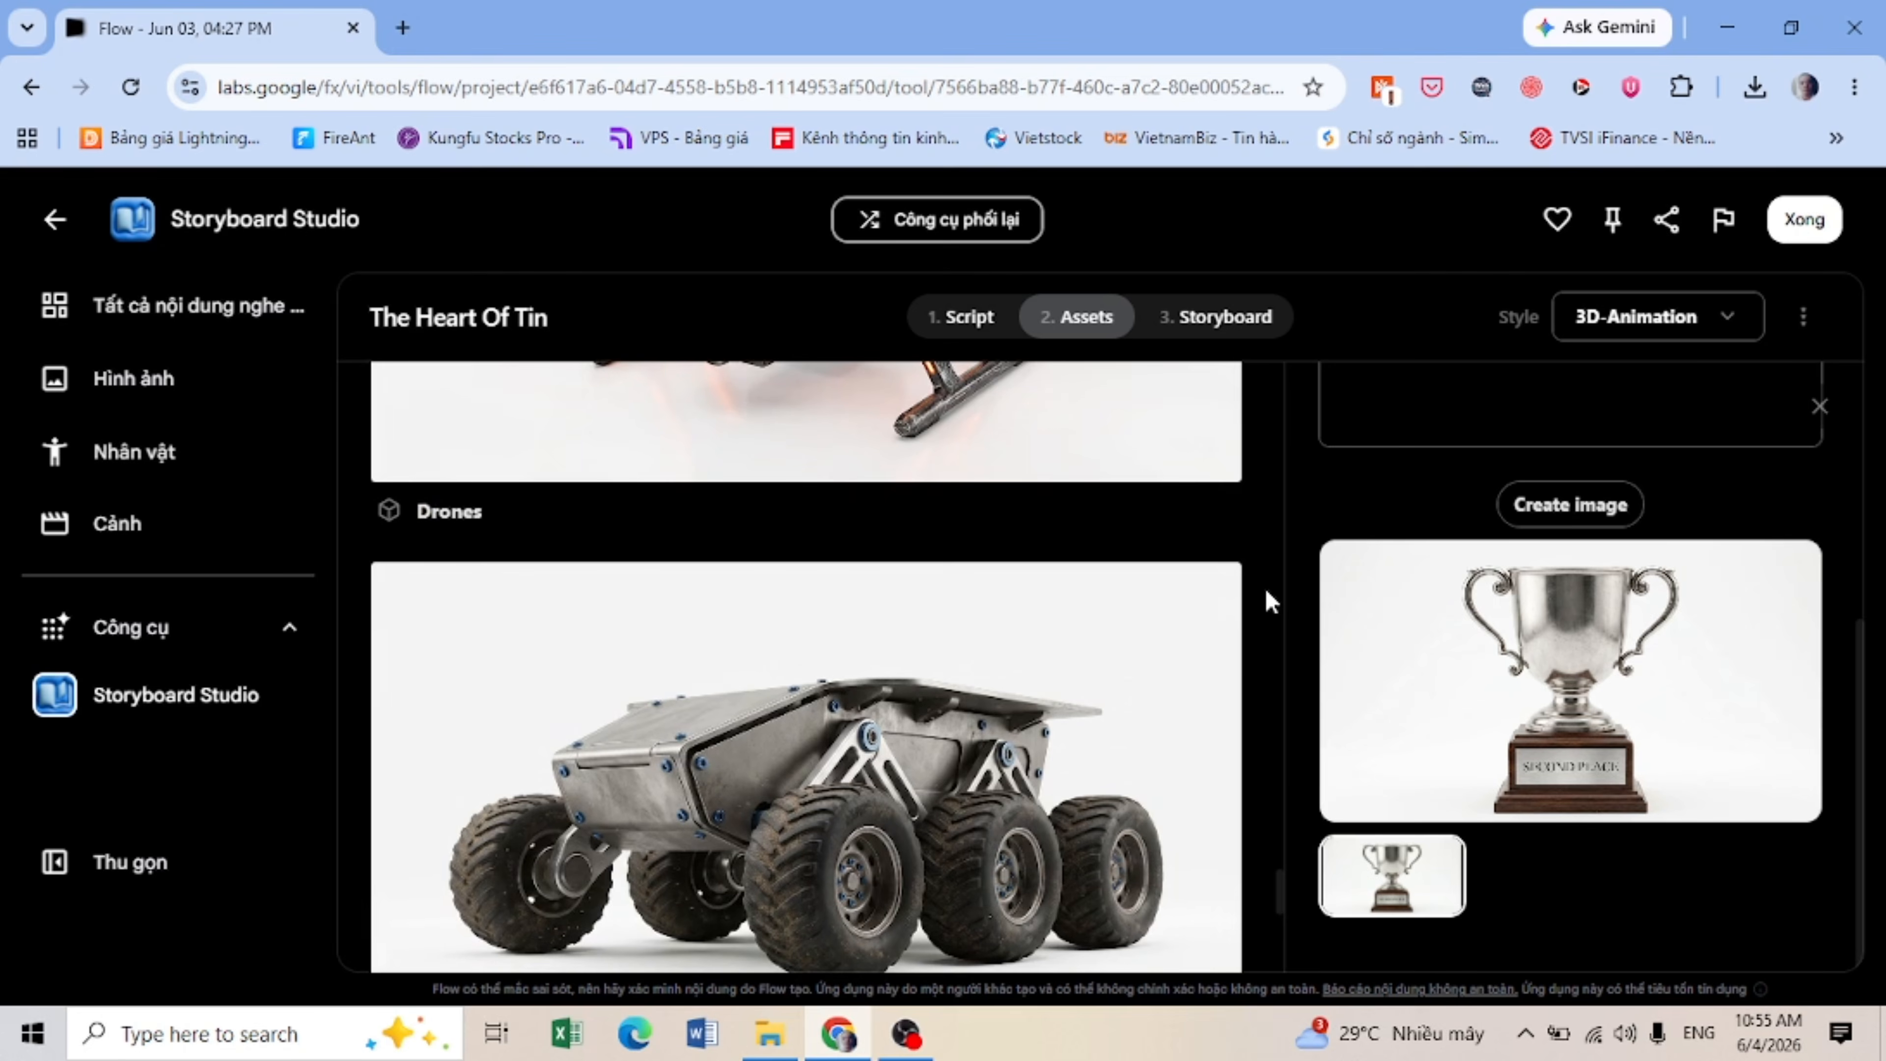
scroll(1269, 602, down, 2)
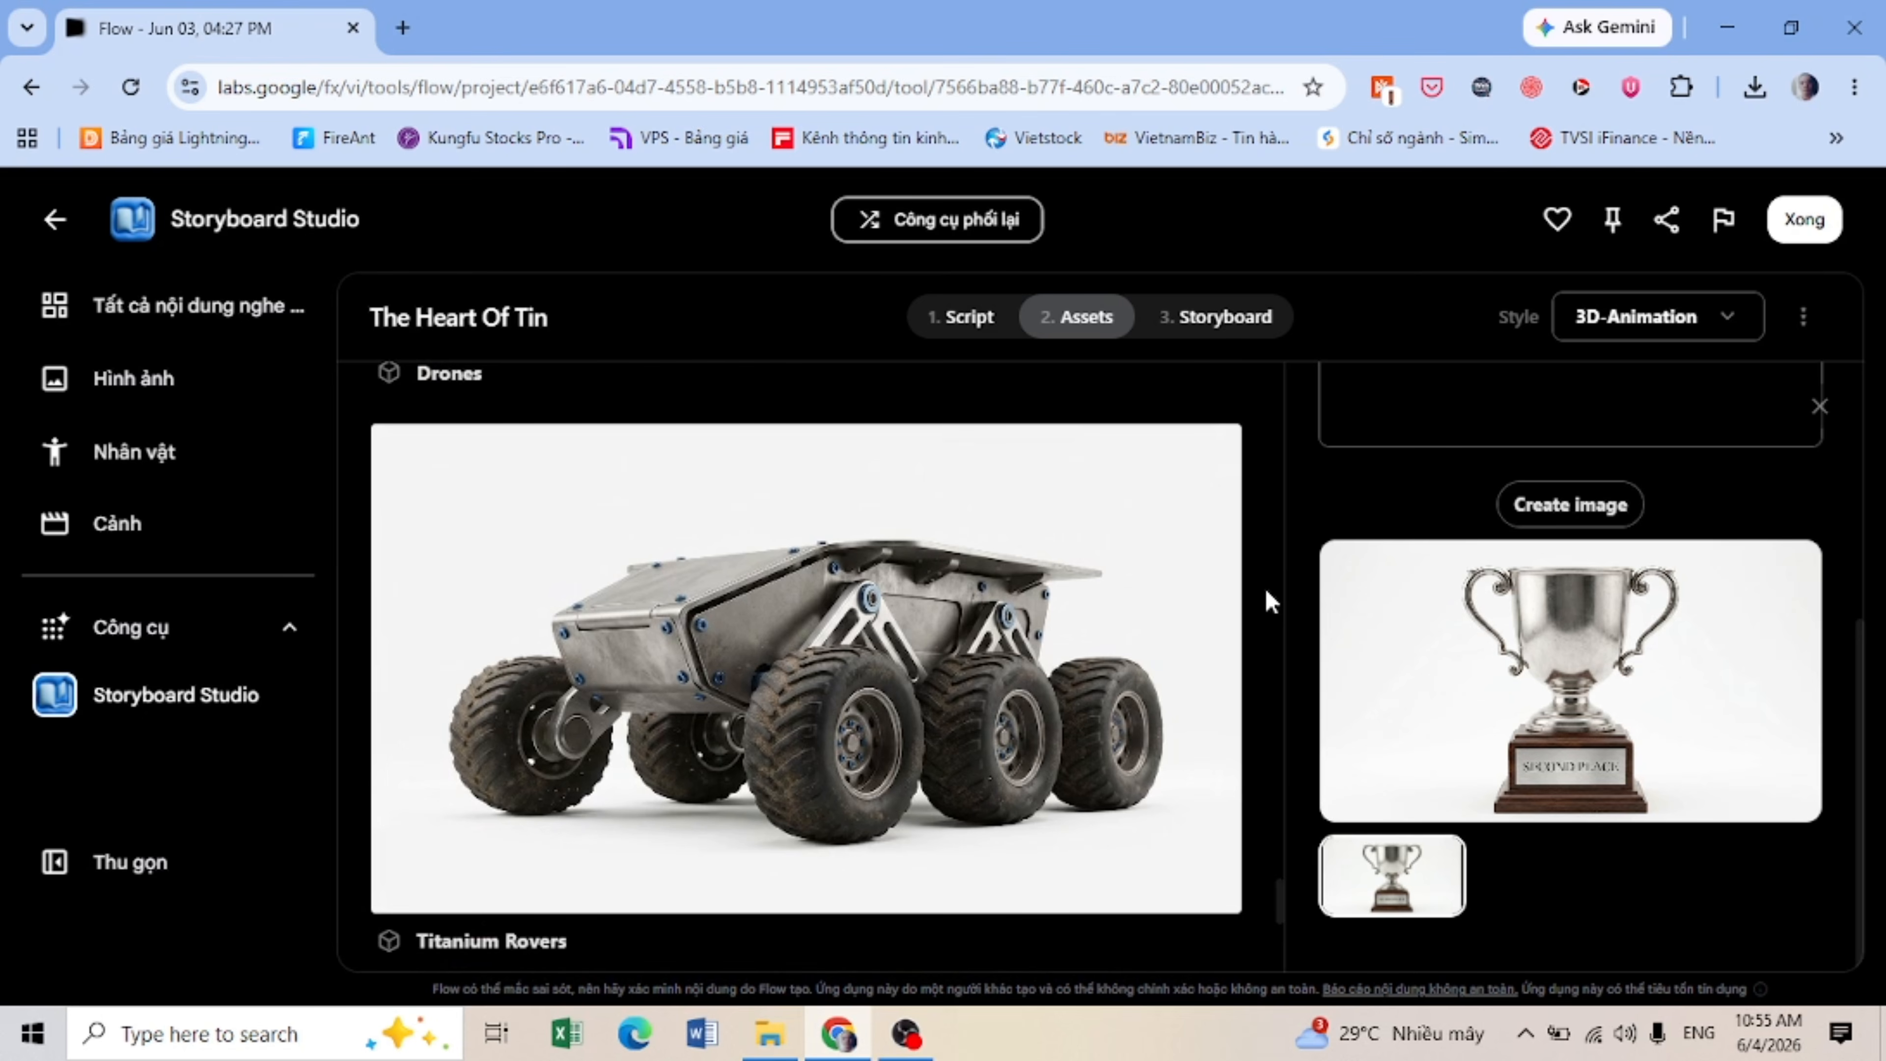
scroll(1269, 601, down, 8)
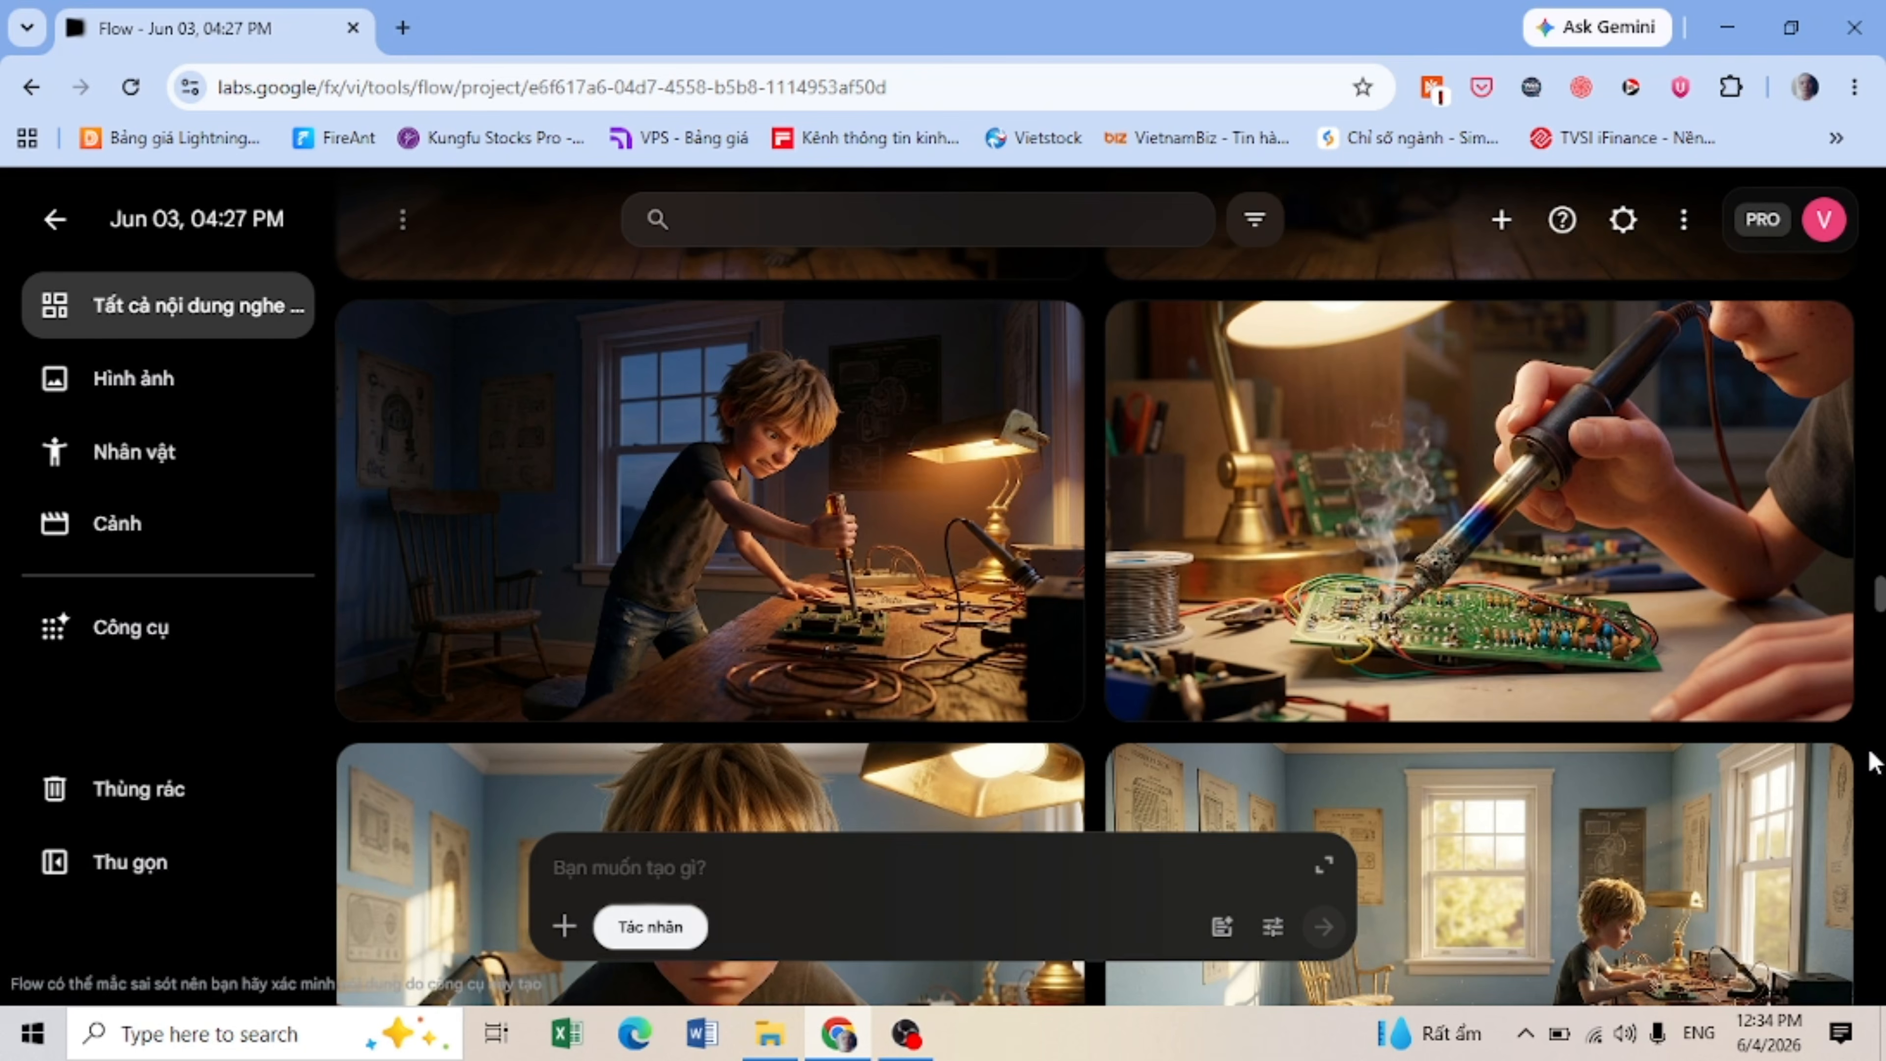
Step: Browse the generated scene images in the project's media collection, including Ethan's workbench and his moments with Grandmother
scroll(1871, 759, up, 6)
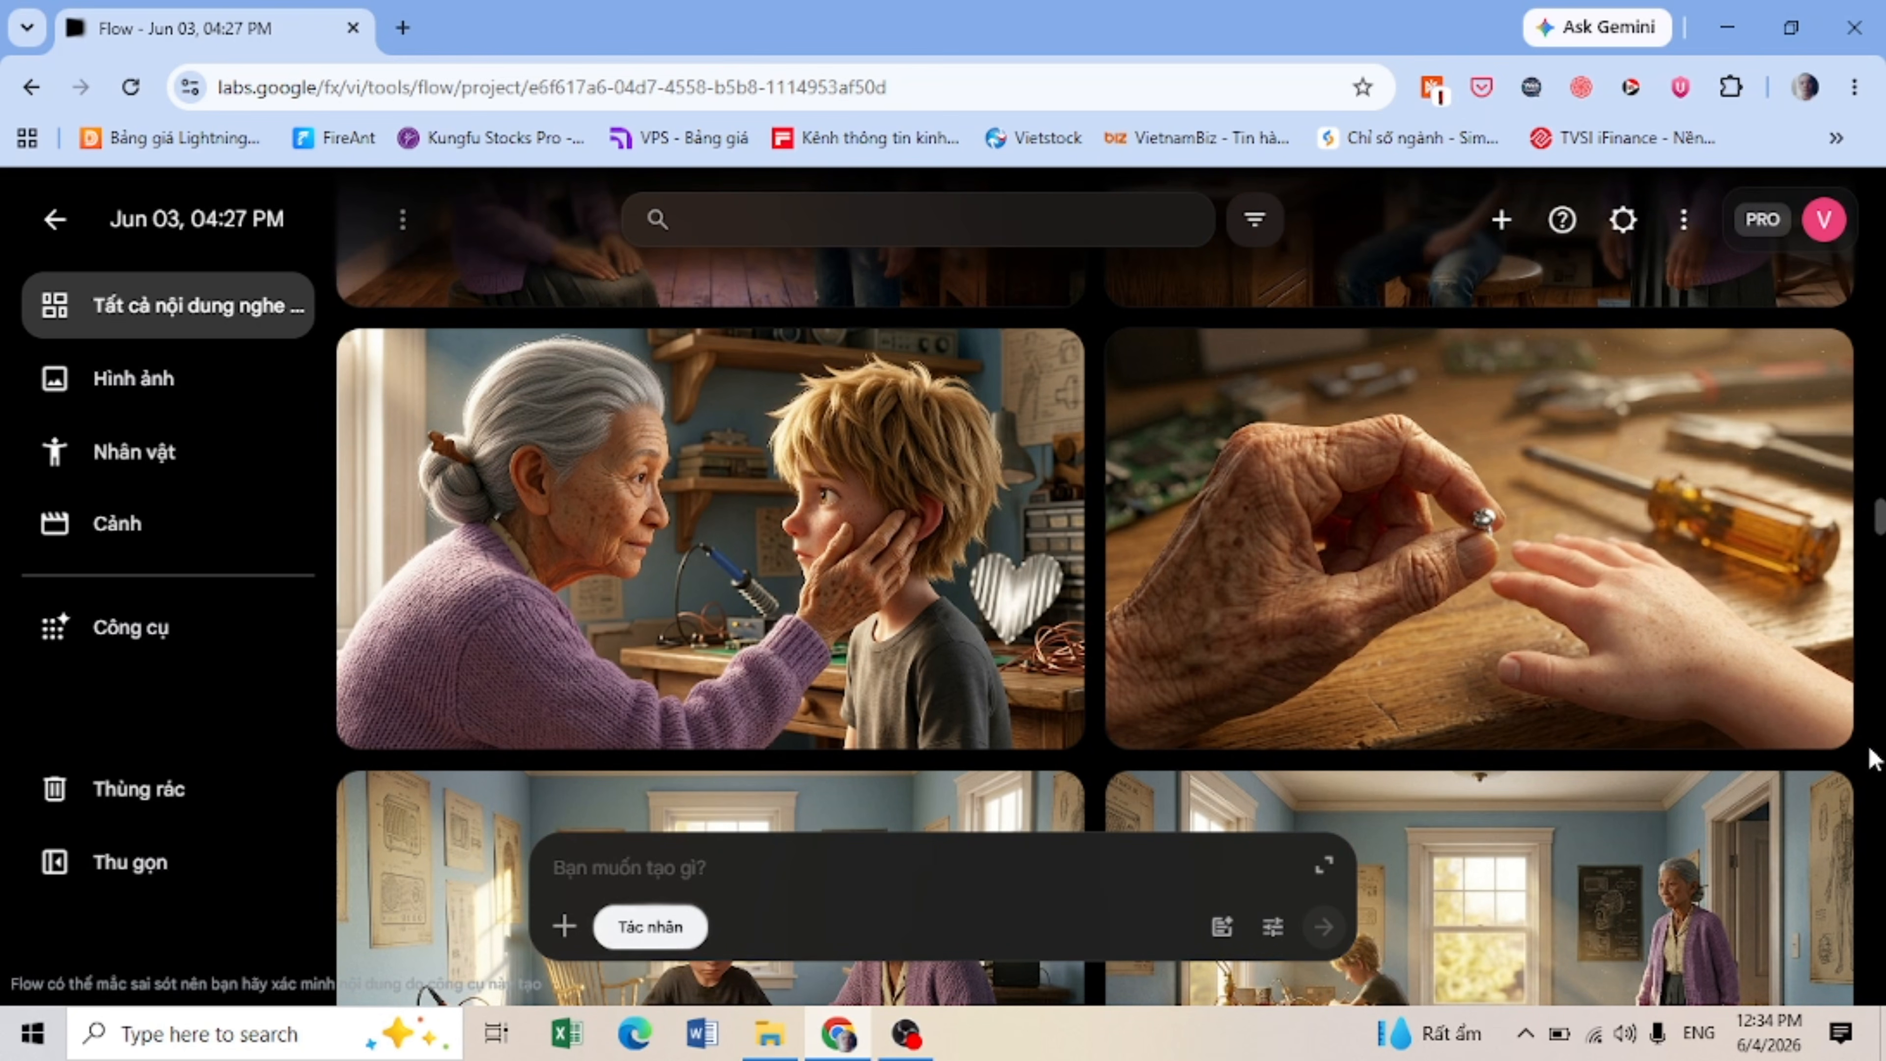
scroll(1871, 759, up, 3)
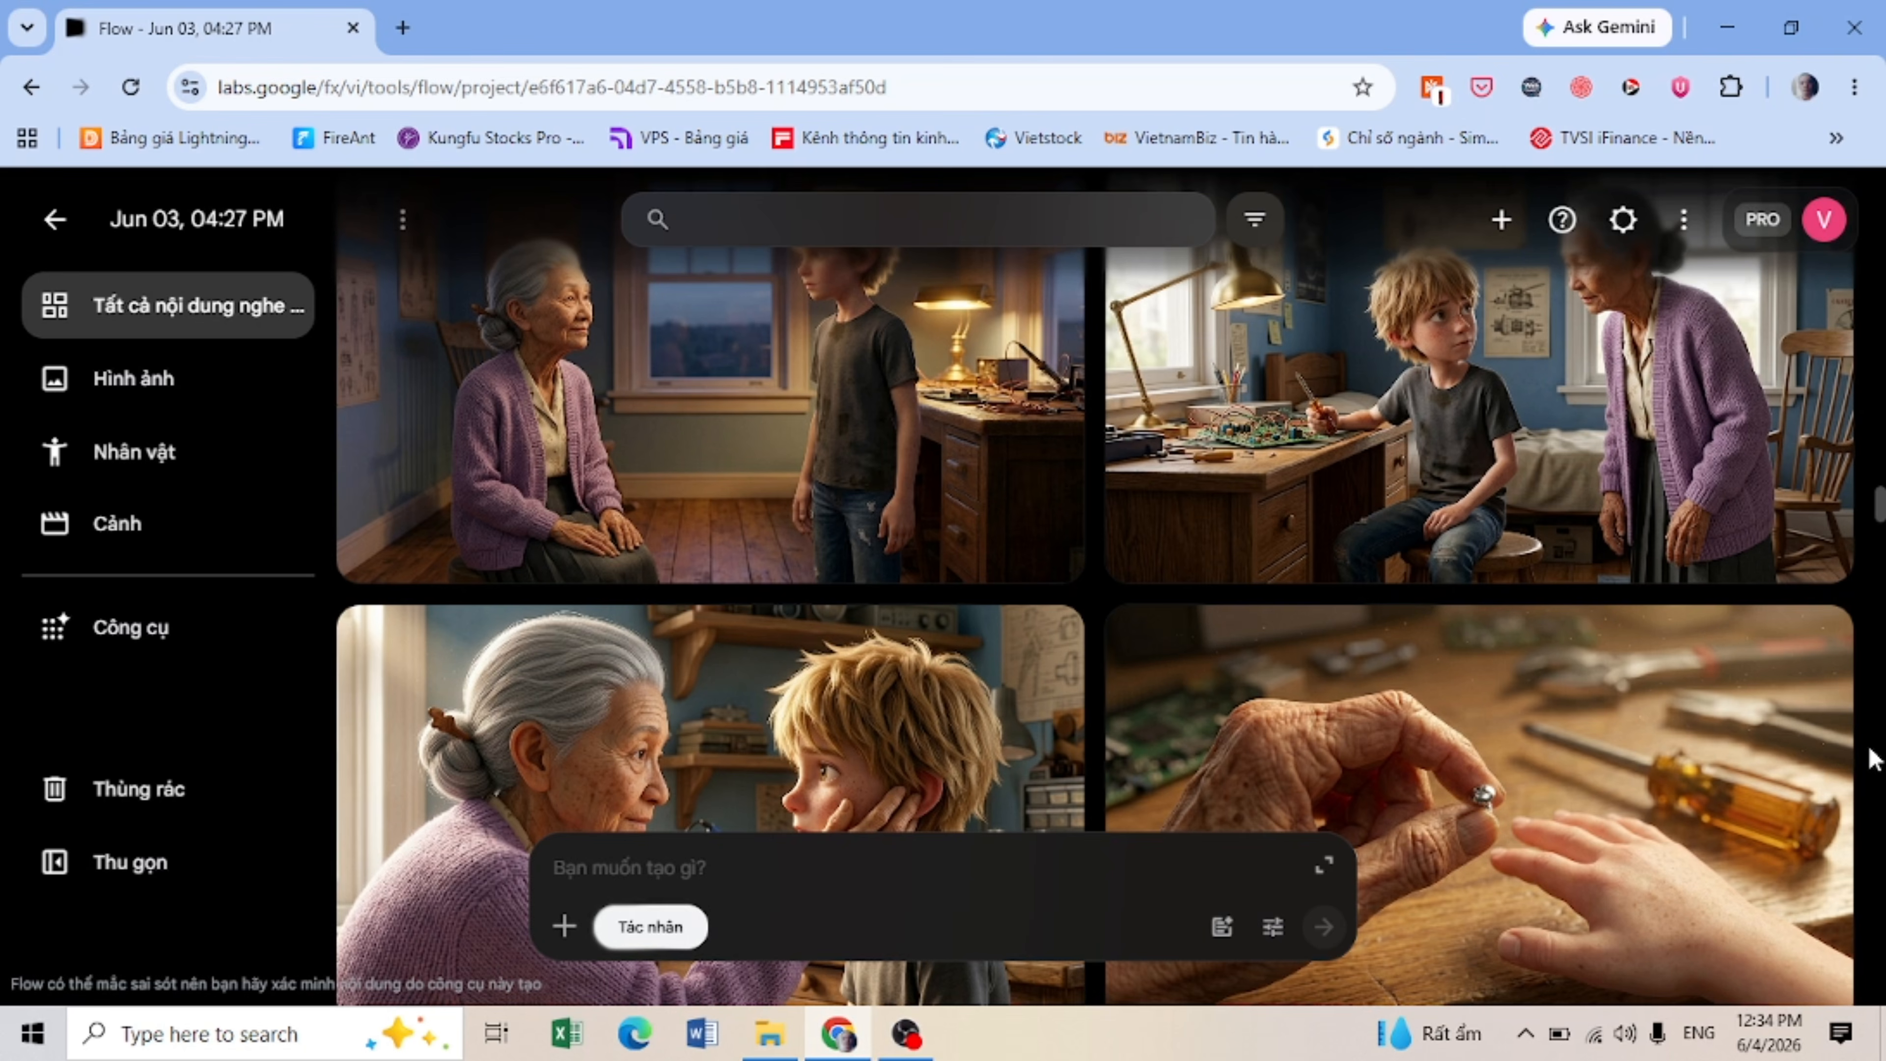
scroll(1870, 760, up, 5)
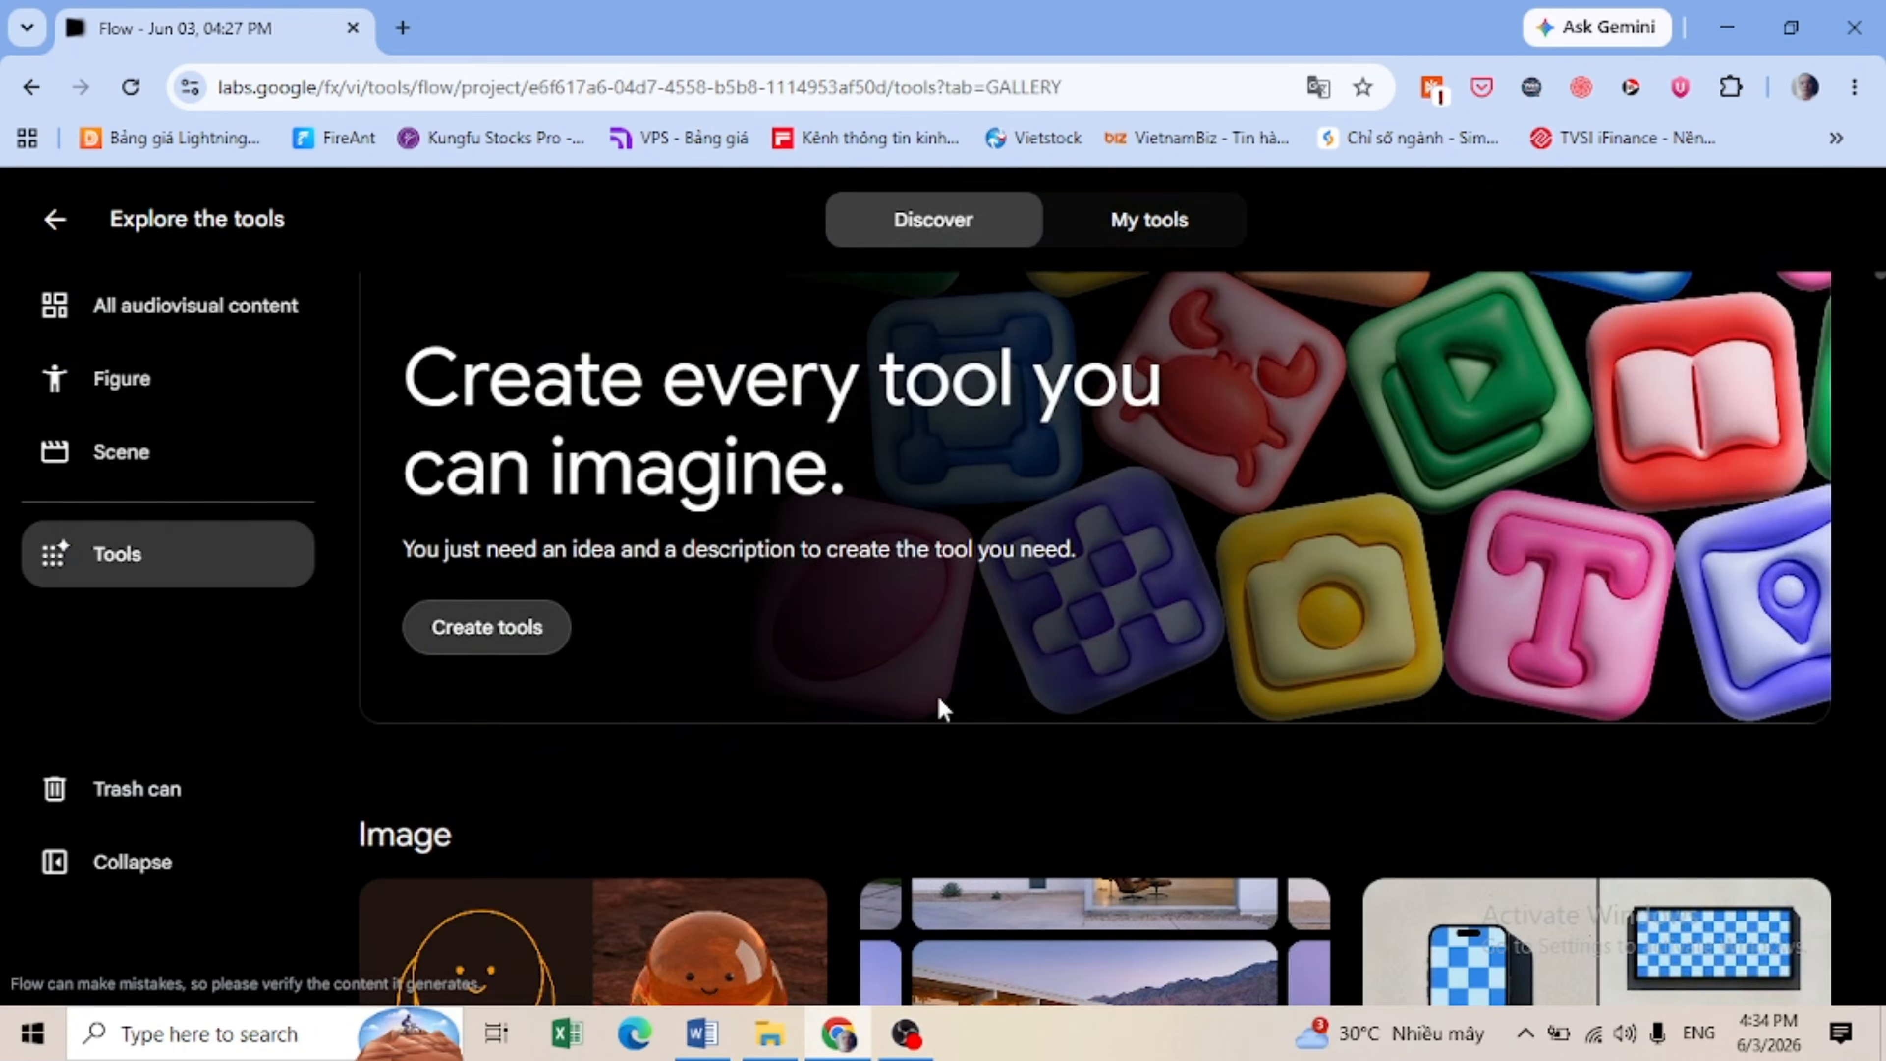
Step: Browse the image and video tools in the Discover gallery, such as Shot Explorer, Grid Architect and Video Resizer
scroll(938, 707, down, 3)
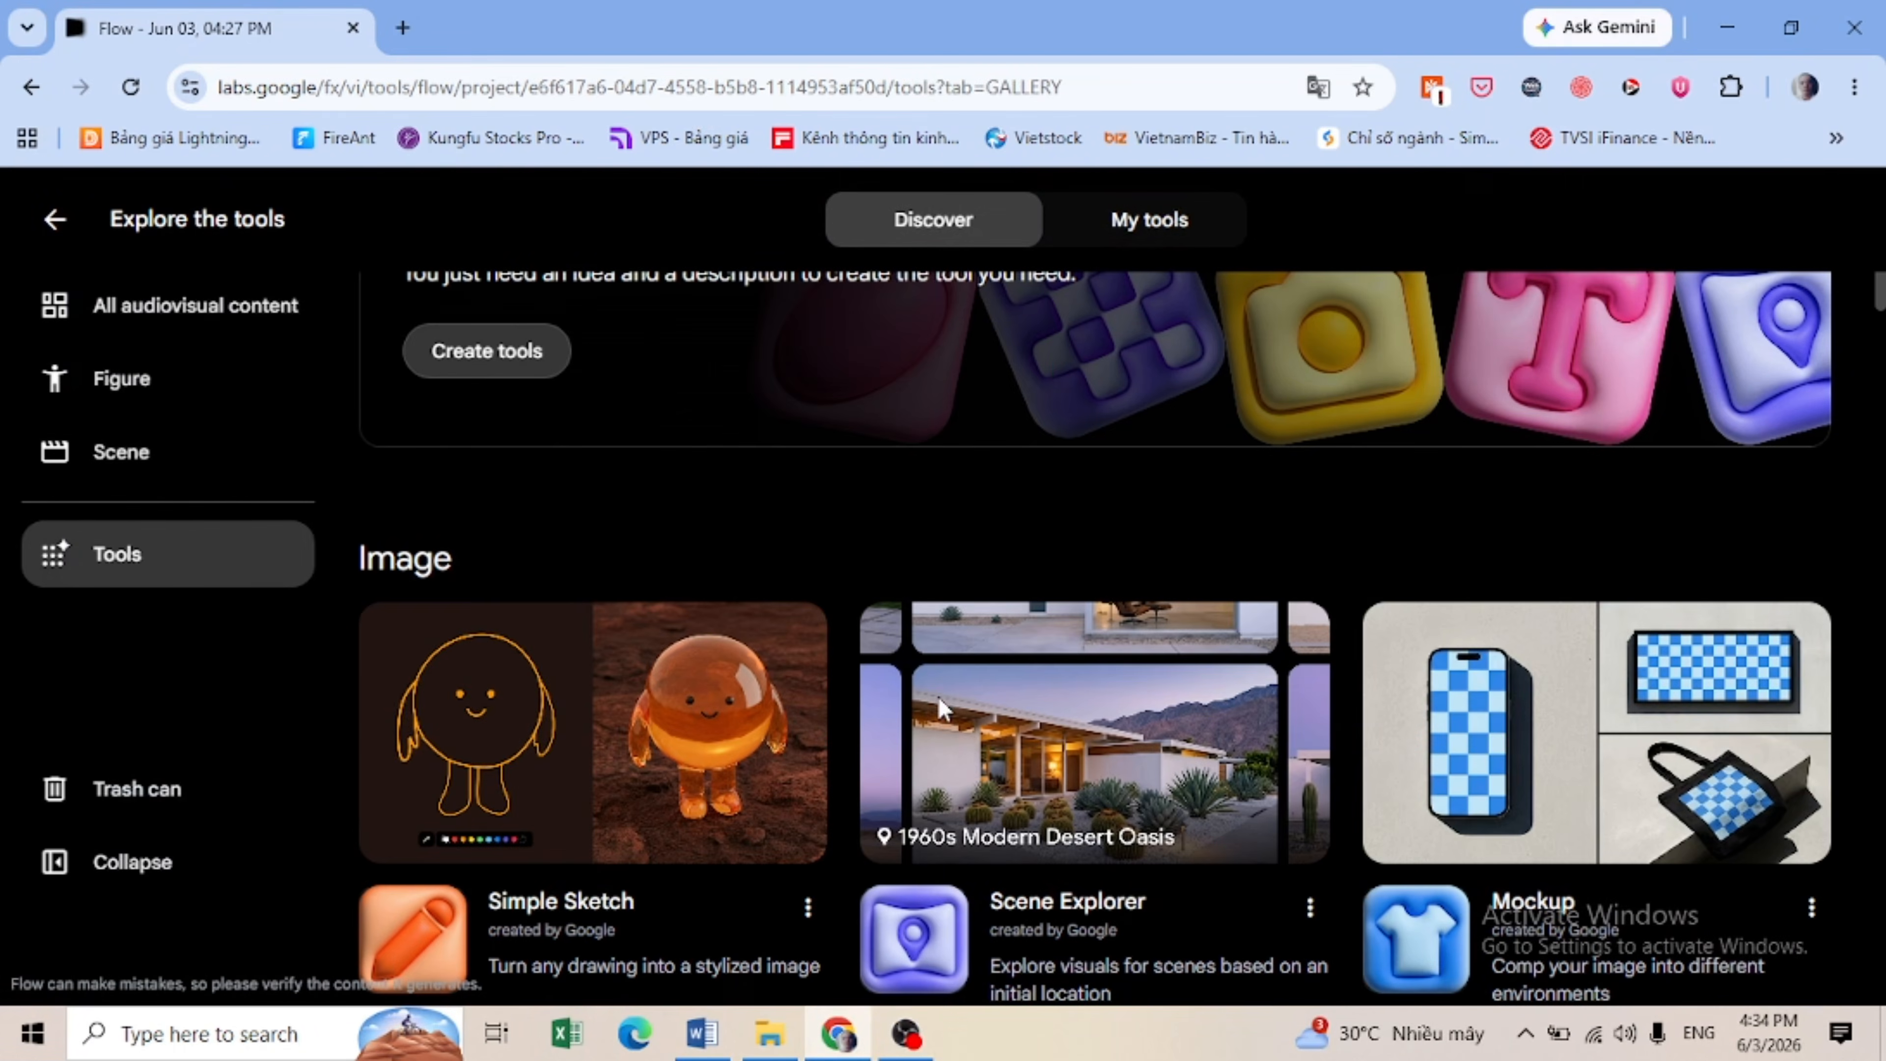
scroll(941, 710, down, 3)
scroll(941, 709, down, 5)
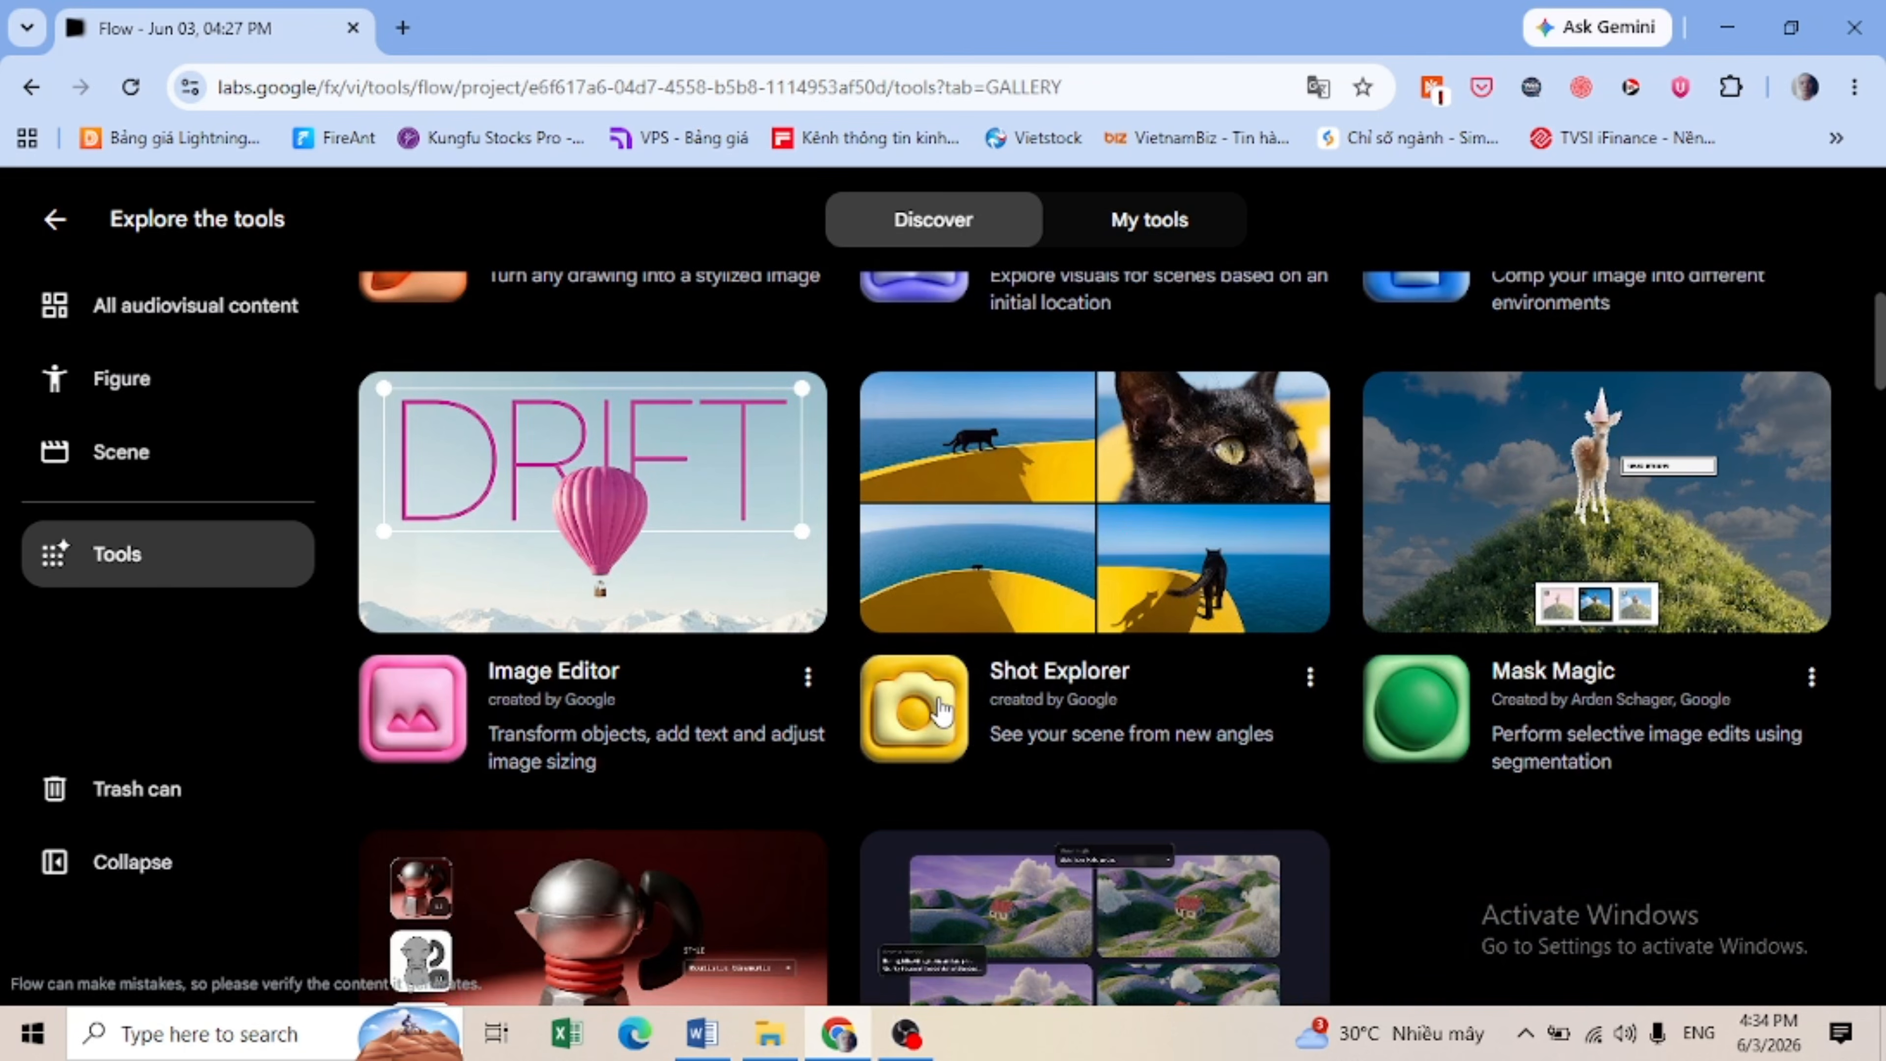
scroll(941, 710, down, 5)
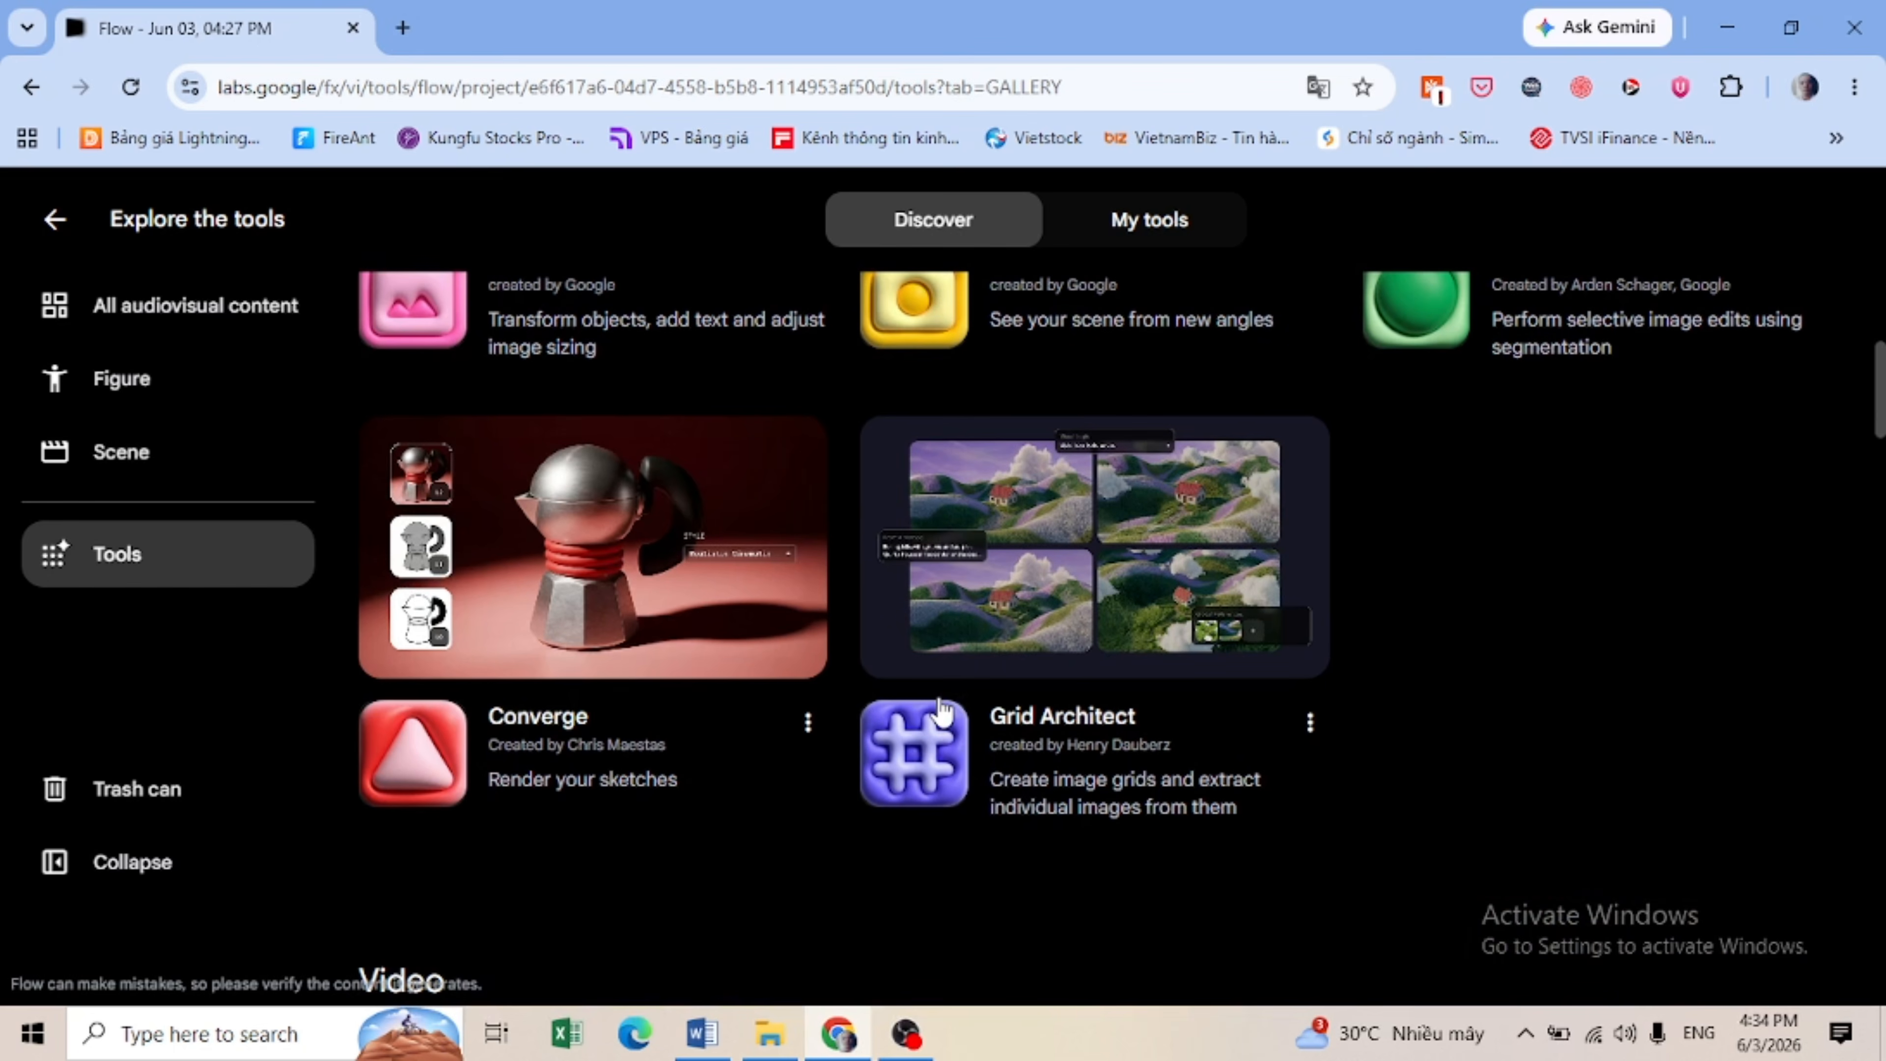
scroll(941, 710, down, 5)
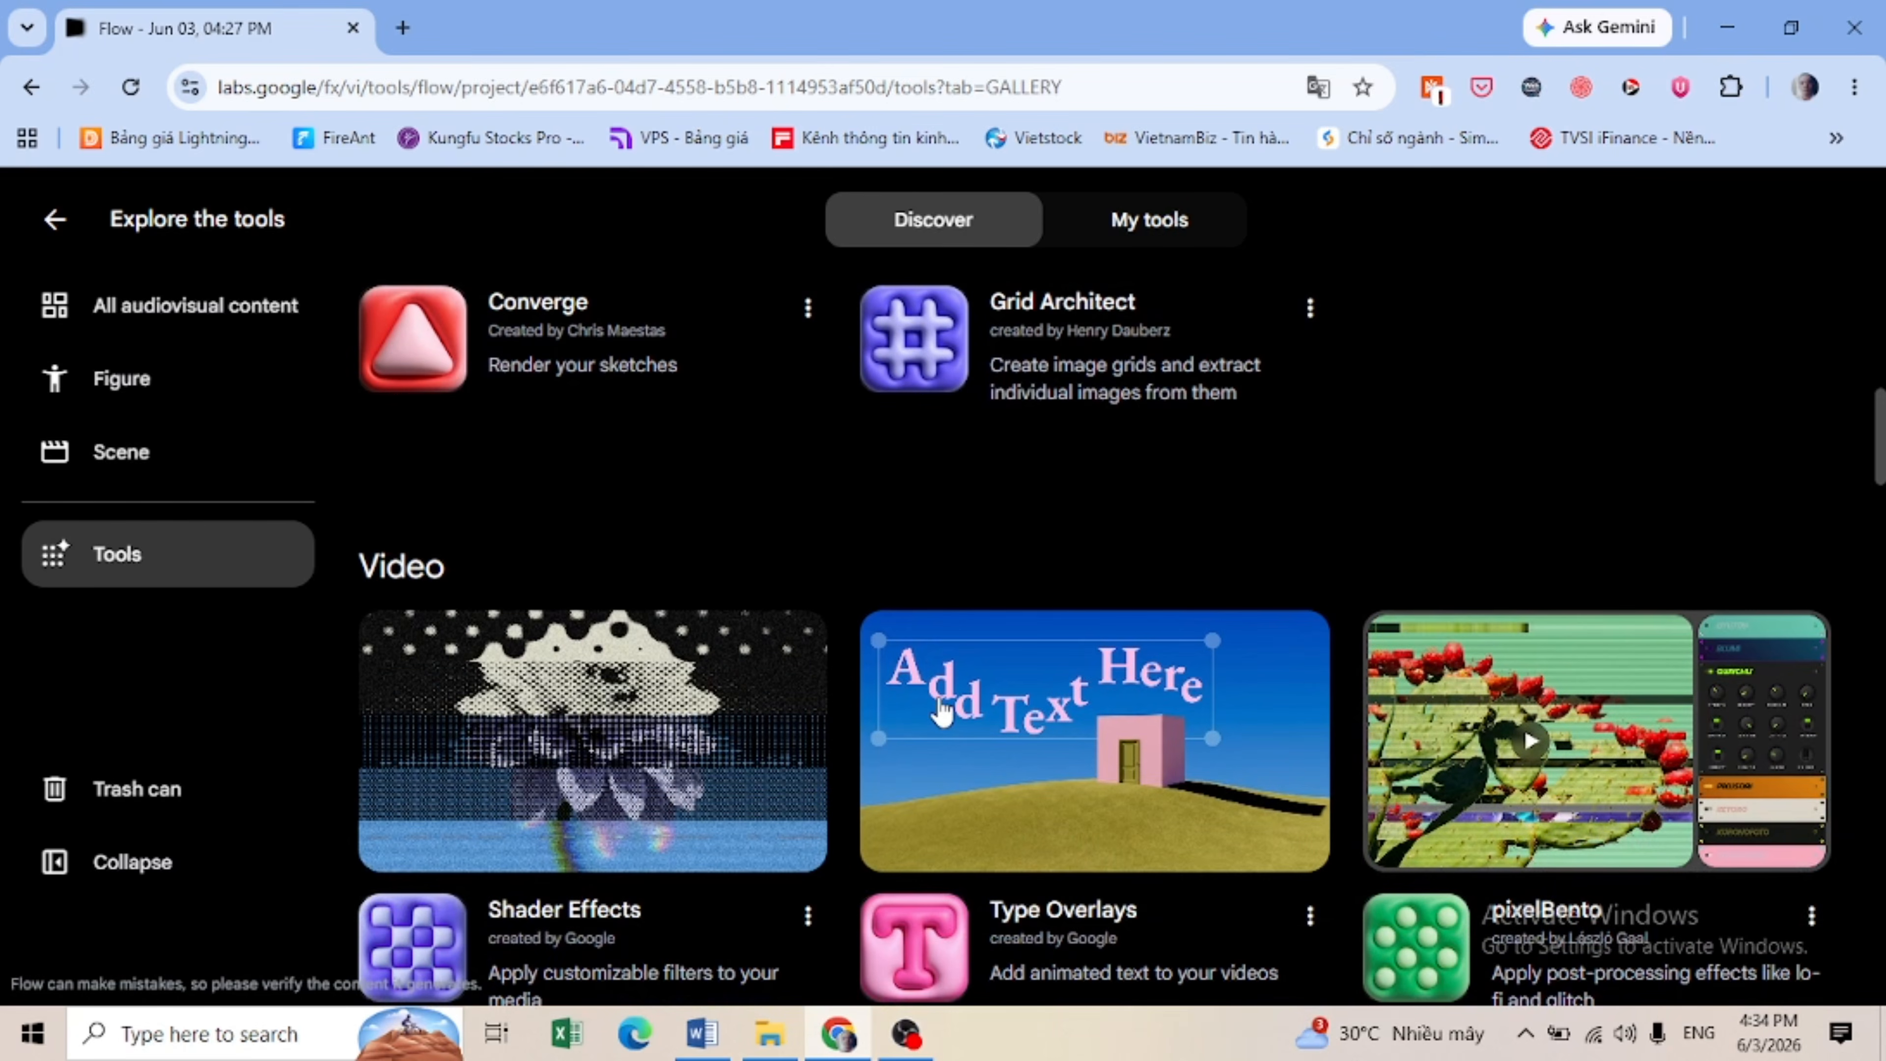
scroll(941, 710, down, 5)
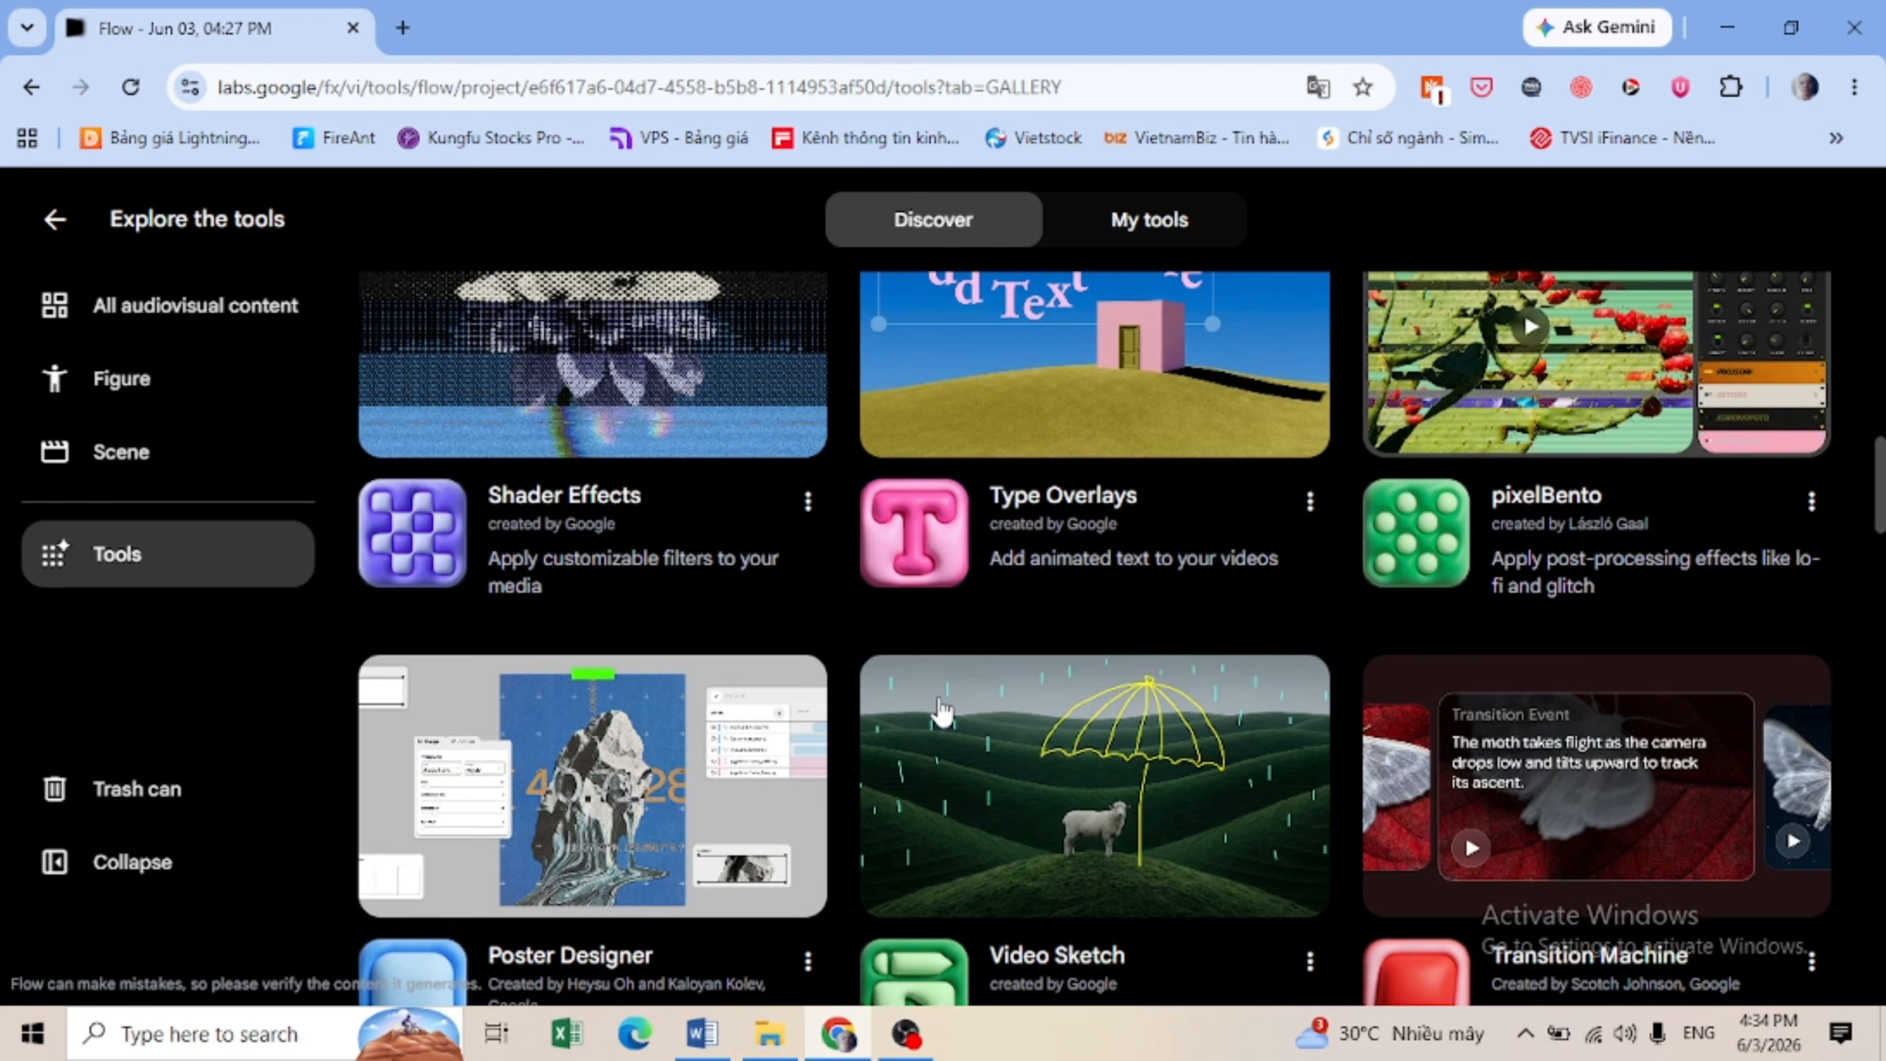
scroll(941, 710, down, 5)
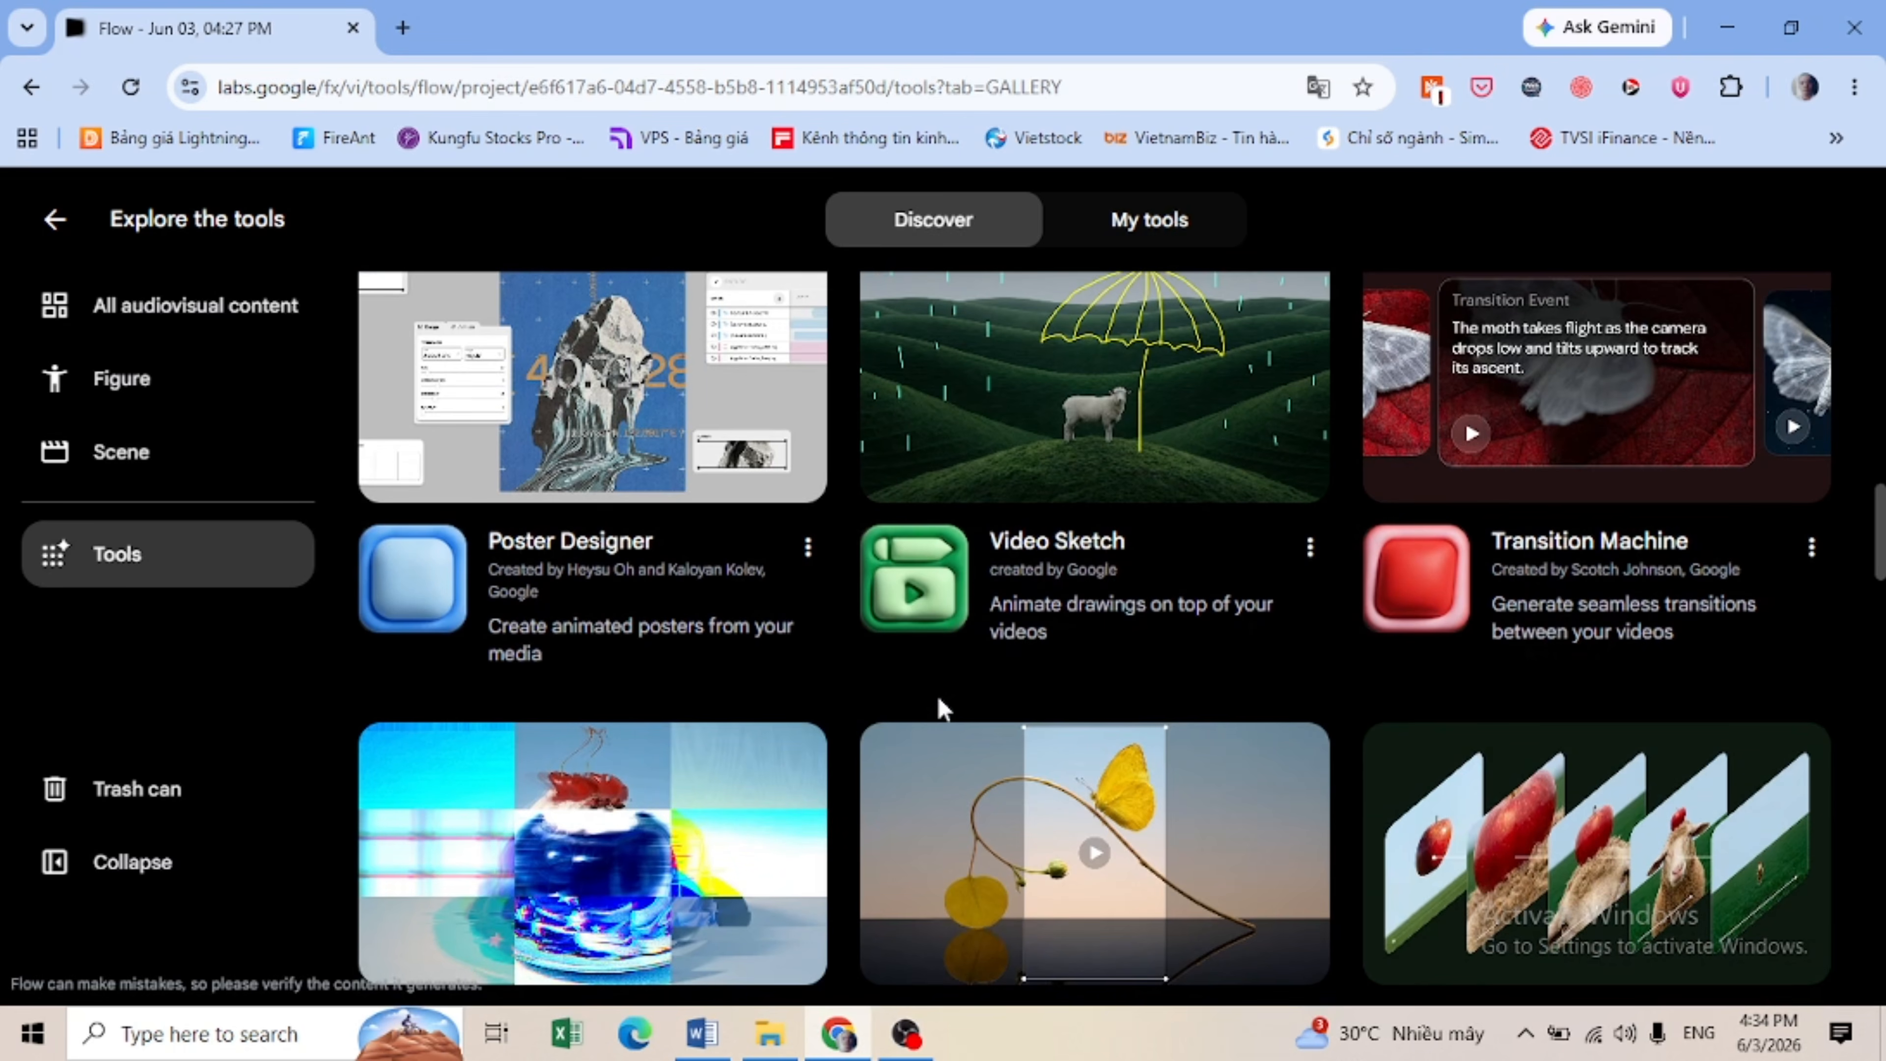
scroll(942, 710, down, 3)
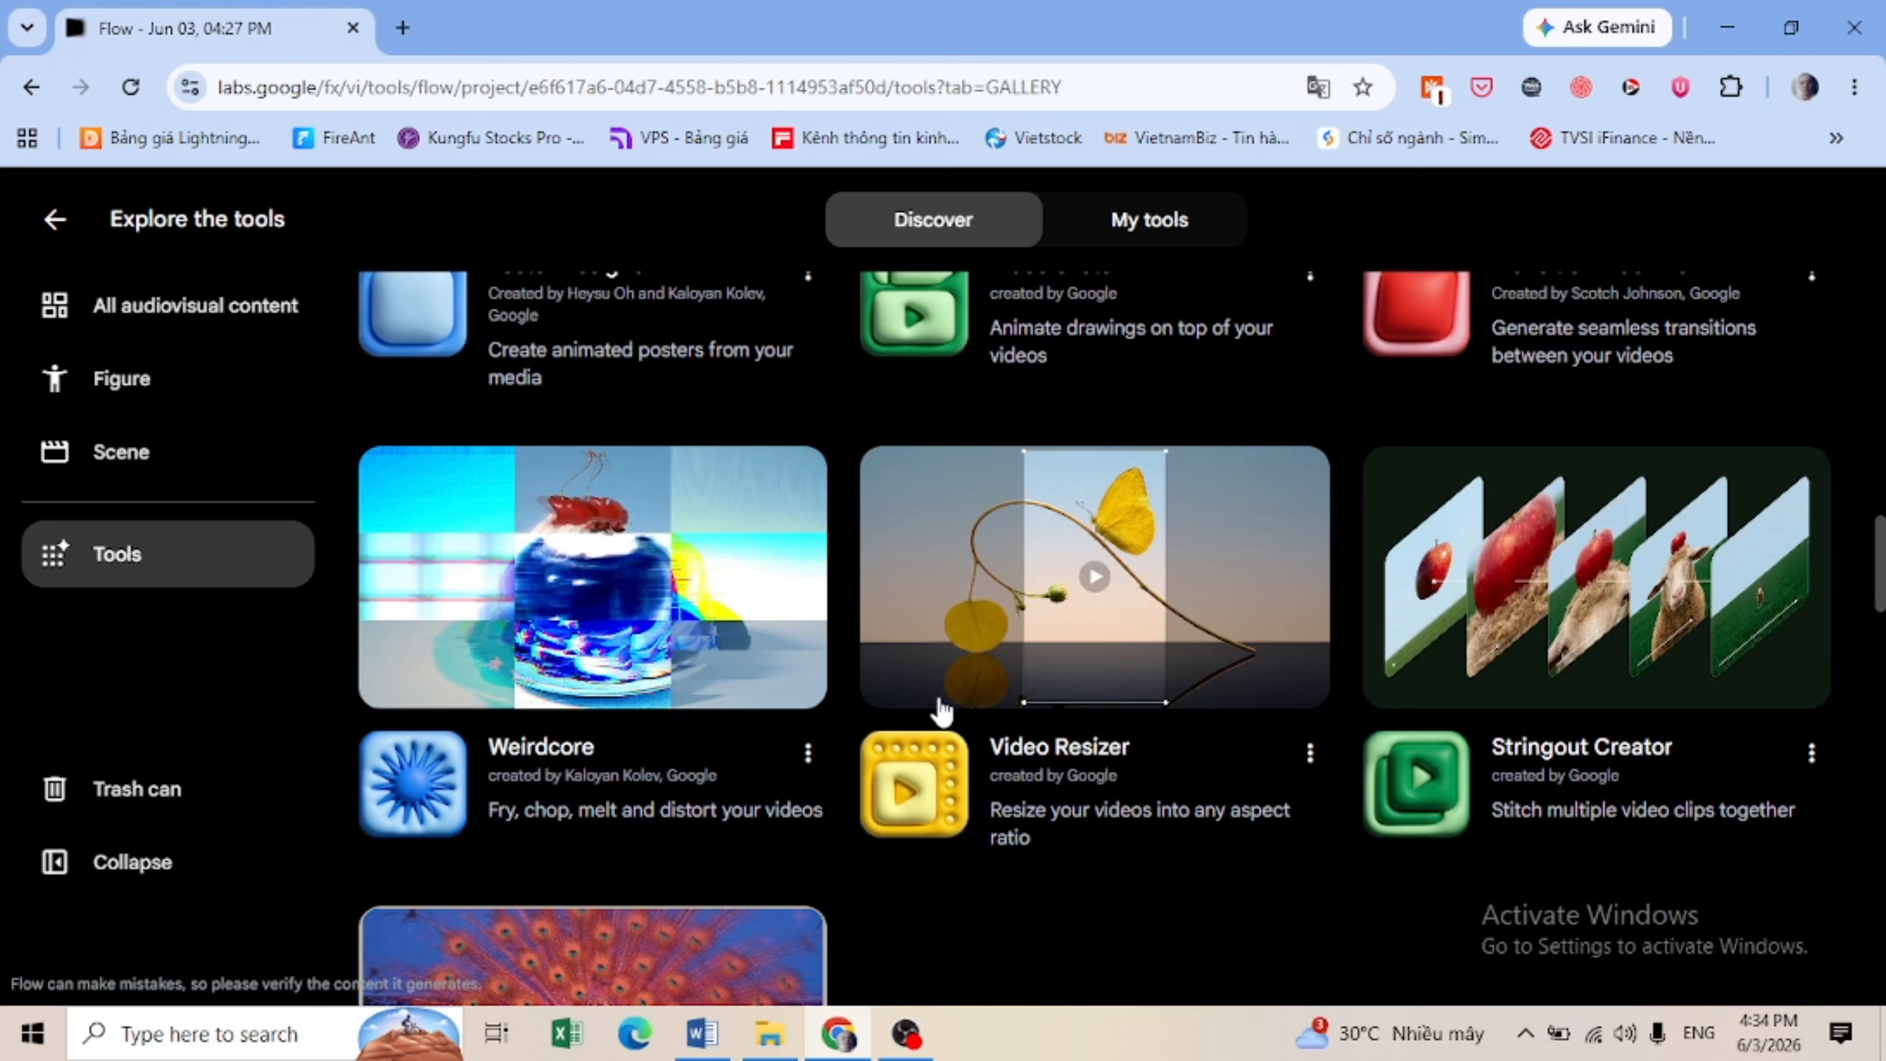
scroll(942, 710, down, 5)
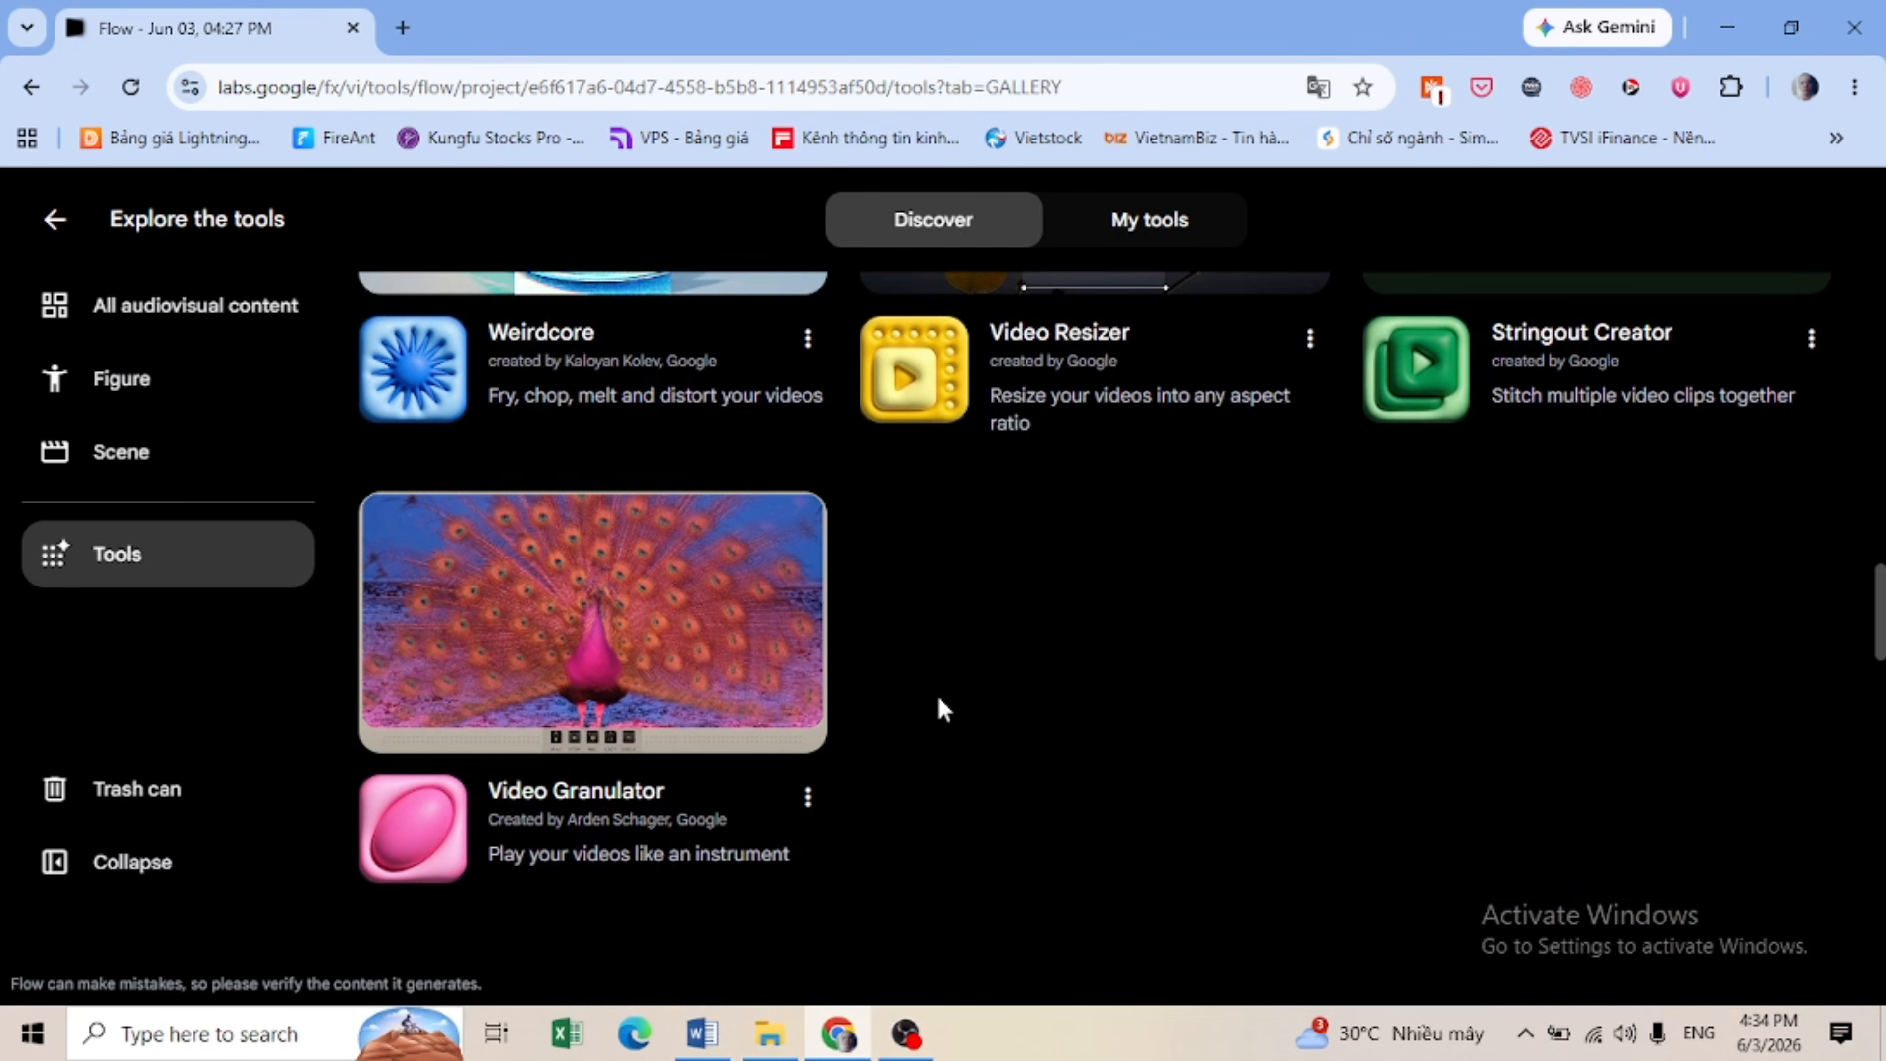
Step: Look through the gallery's prompt-writing tools, including Storyboard Studio, Prompt Tree and Story Sketch, down to the Experiment section
scroll(941, 709, down, 7)
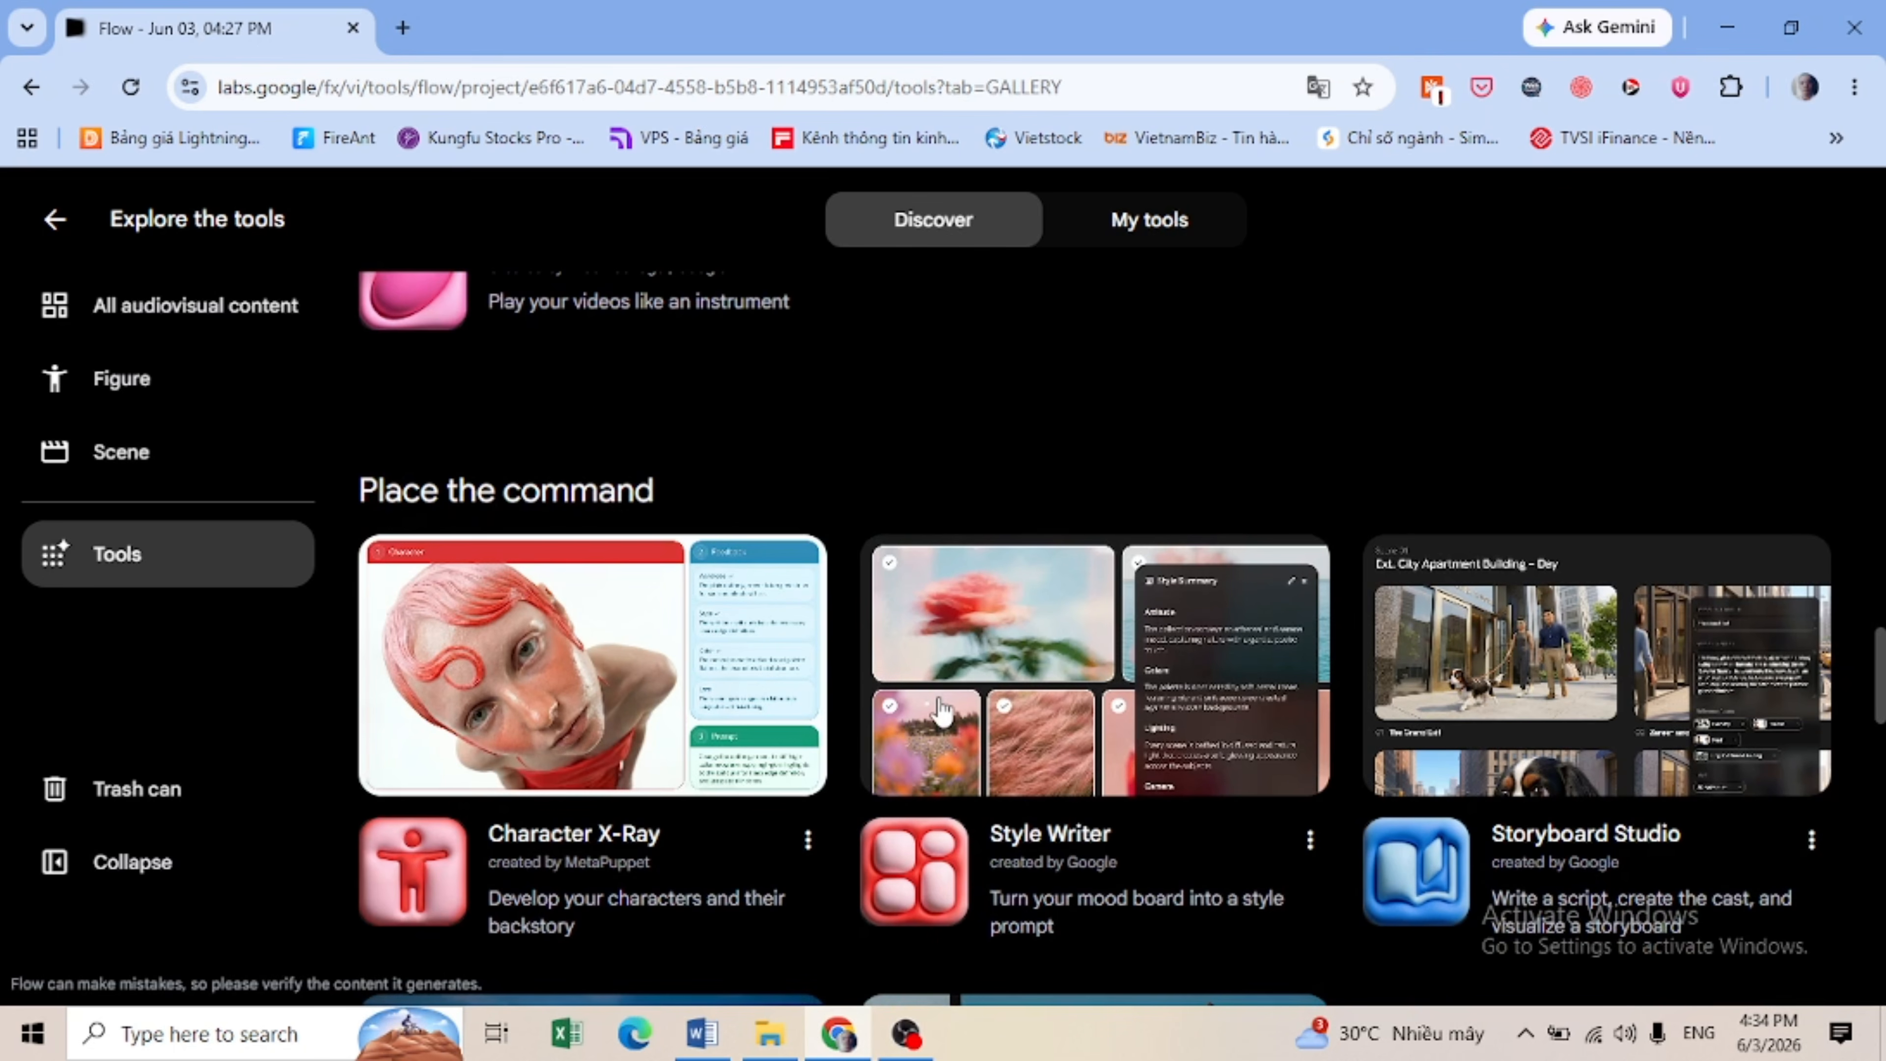
scroll(942, 709, down, 5)
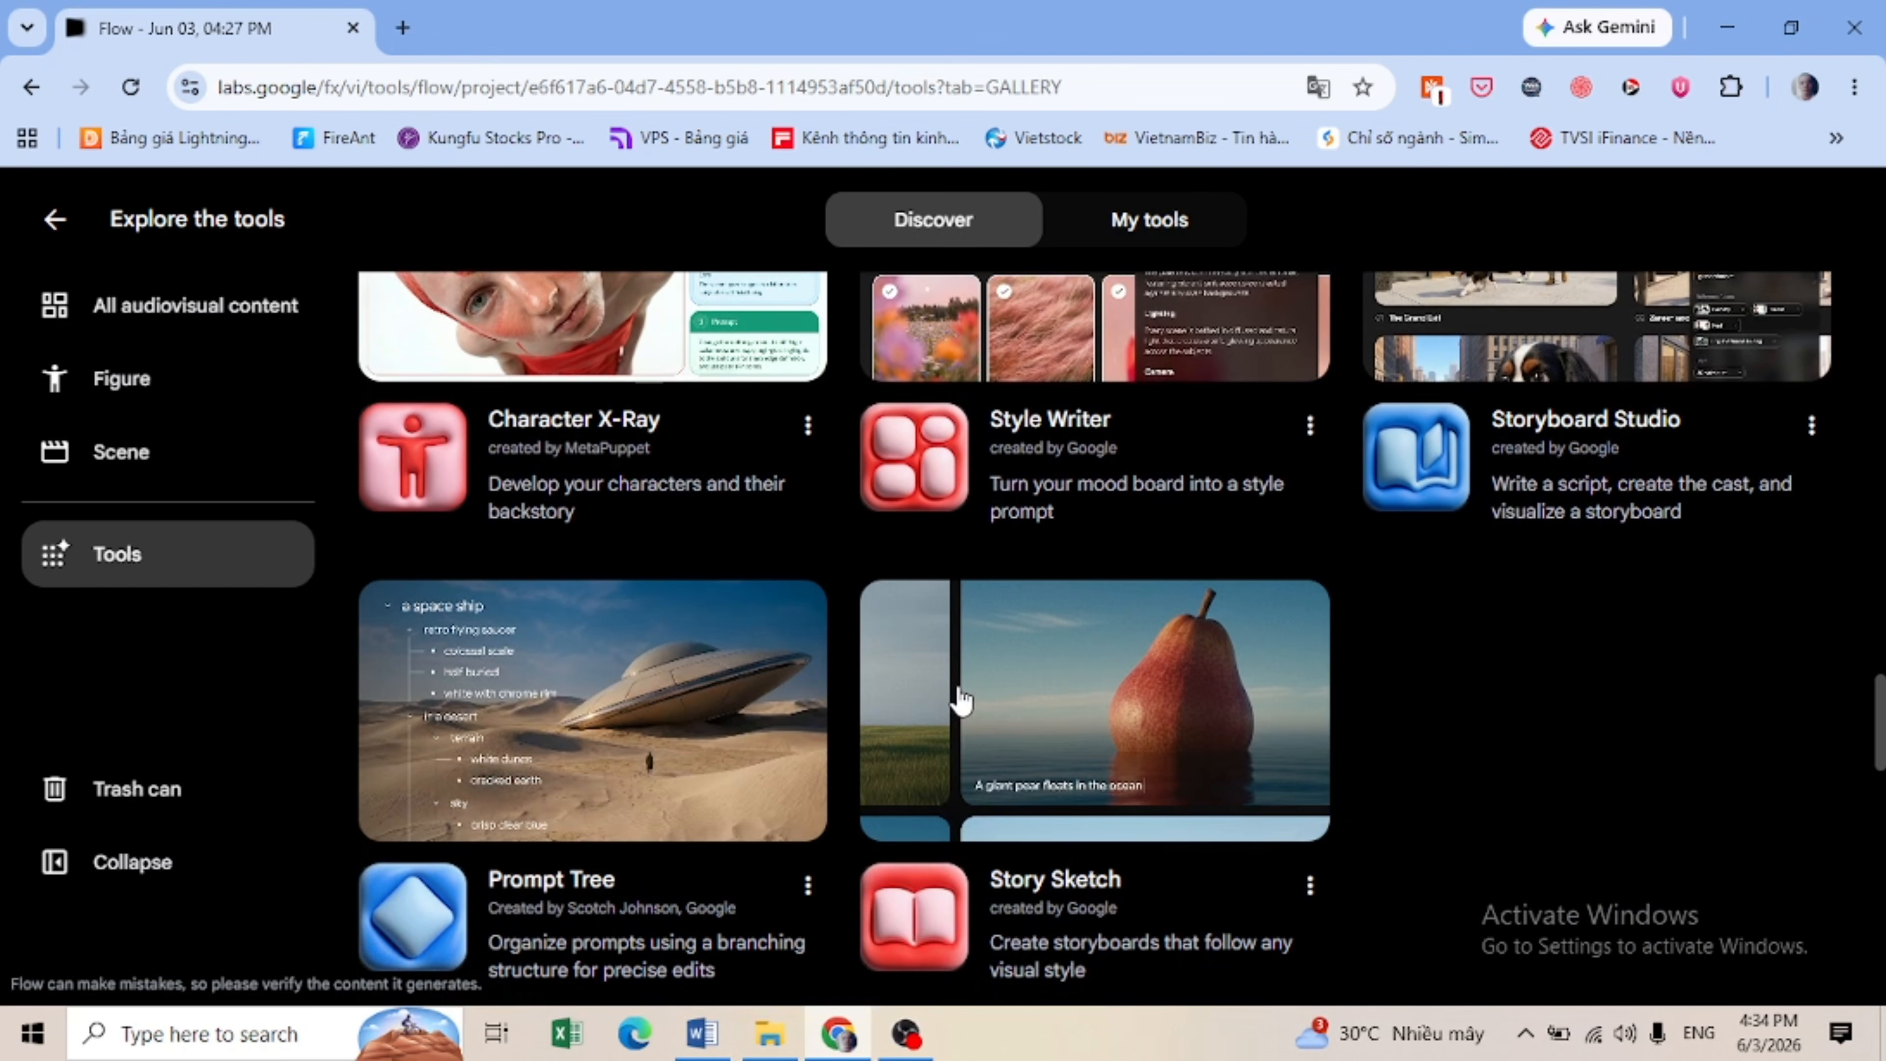
scroll(960, 700, down, 2)
scroll(960, 699, down, 4)
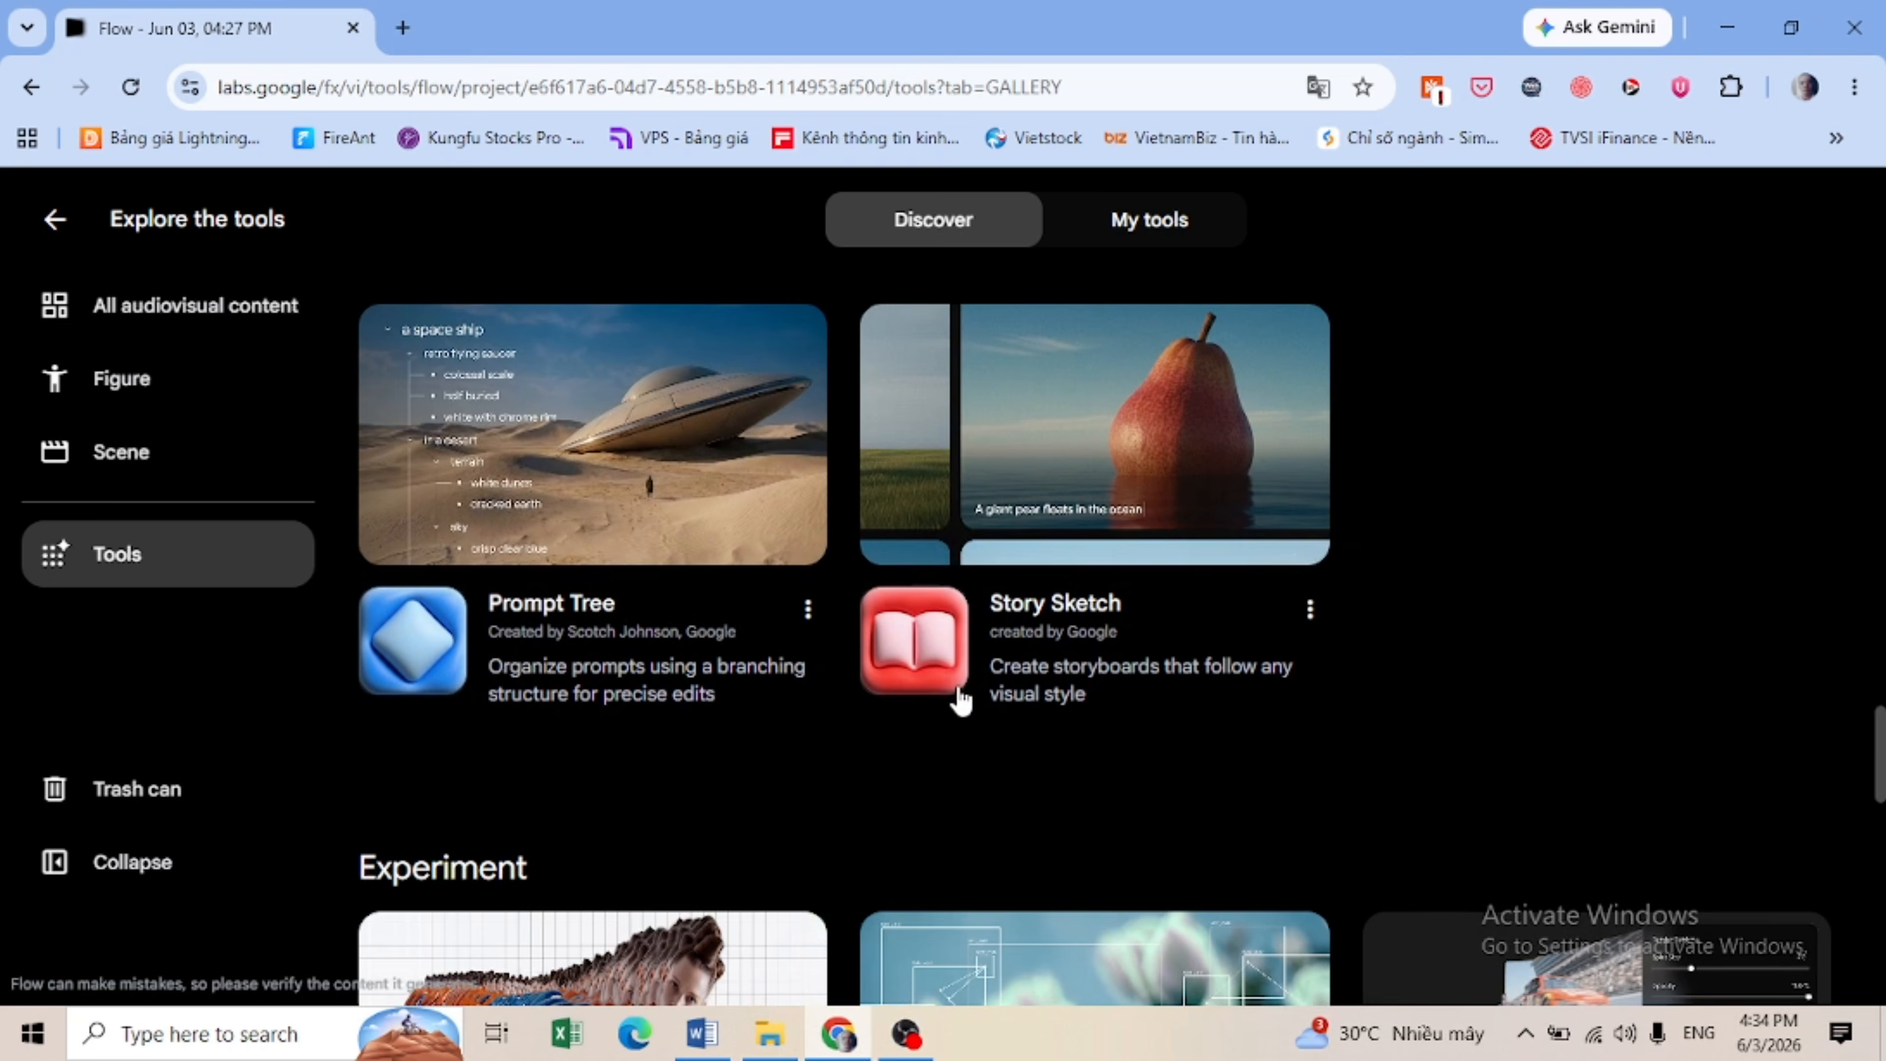
scroll(960, 700, down, 2)
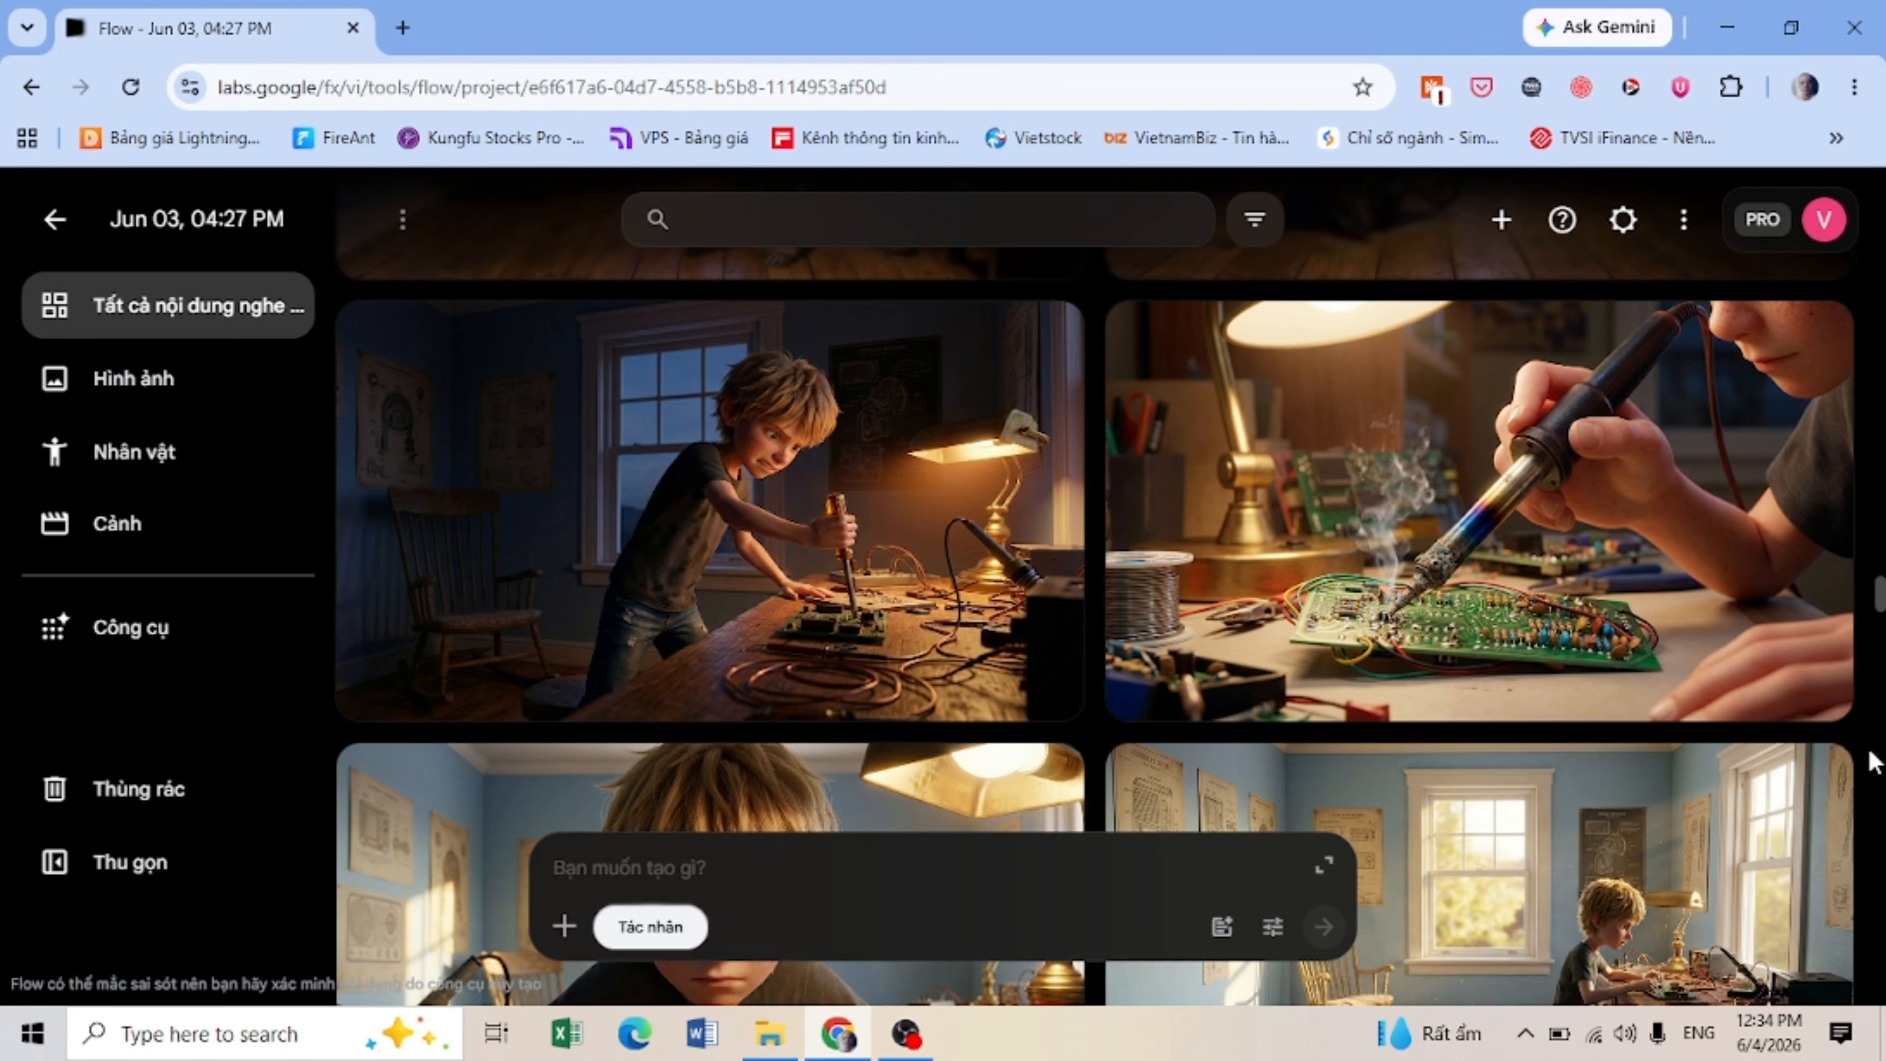
Step: Return to the project's media collection and look through its Ethan and Grandmother frames once more
scroll(1872, 759, up, 5)
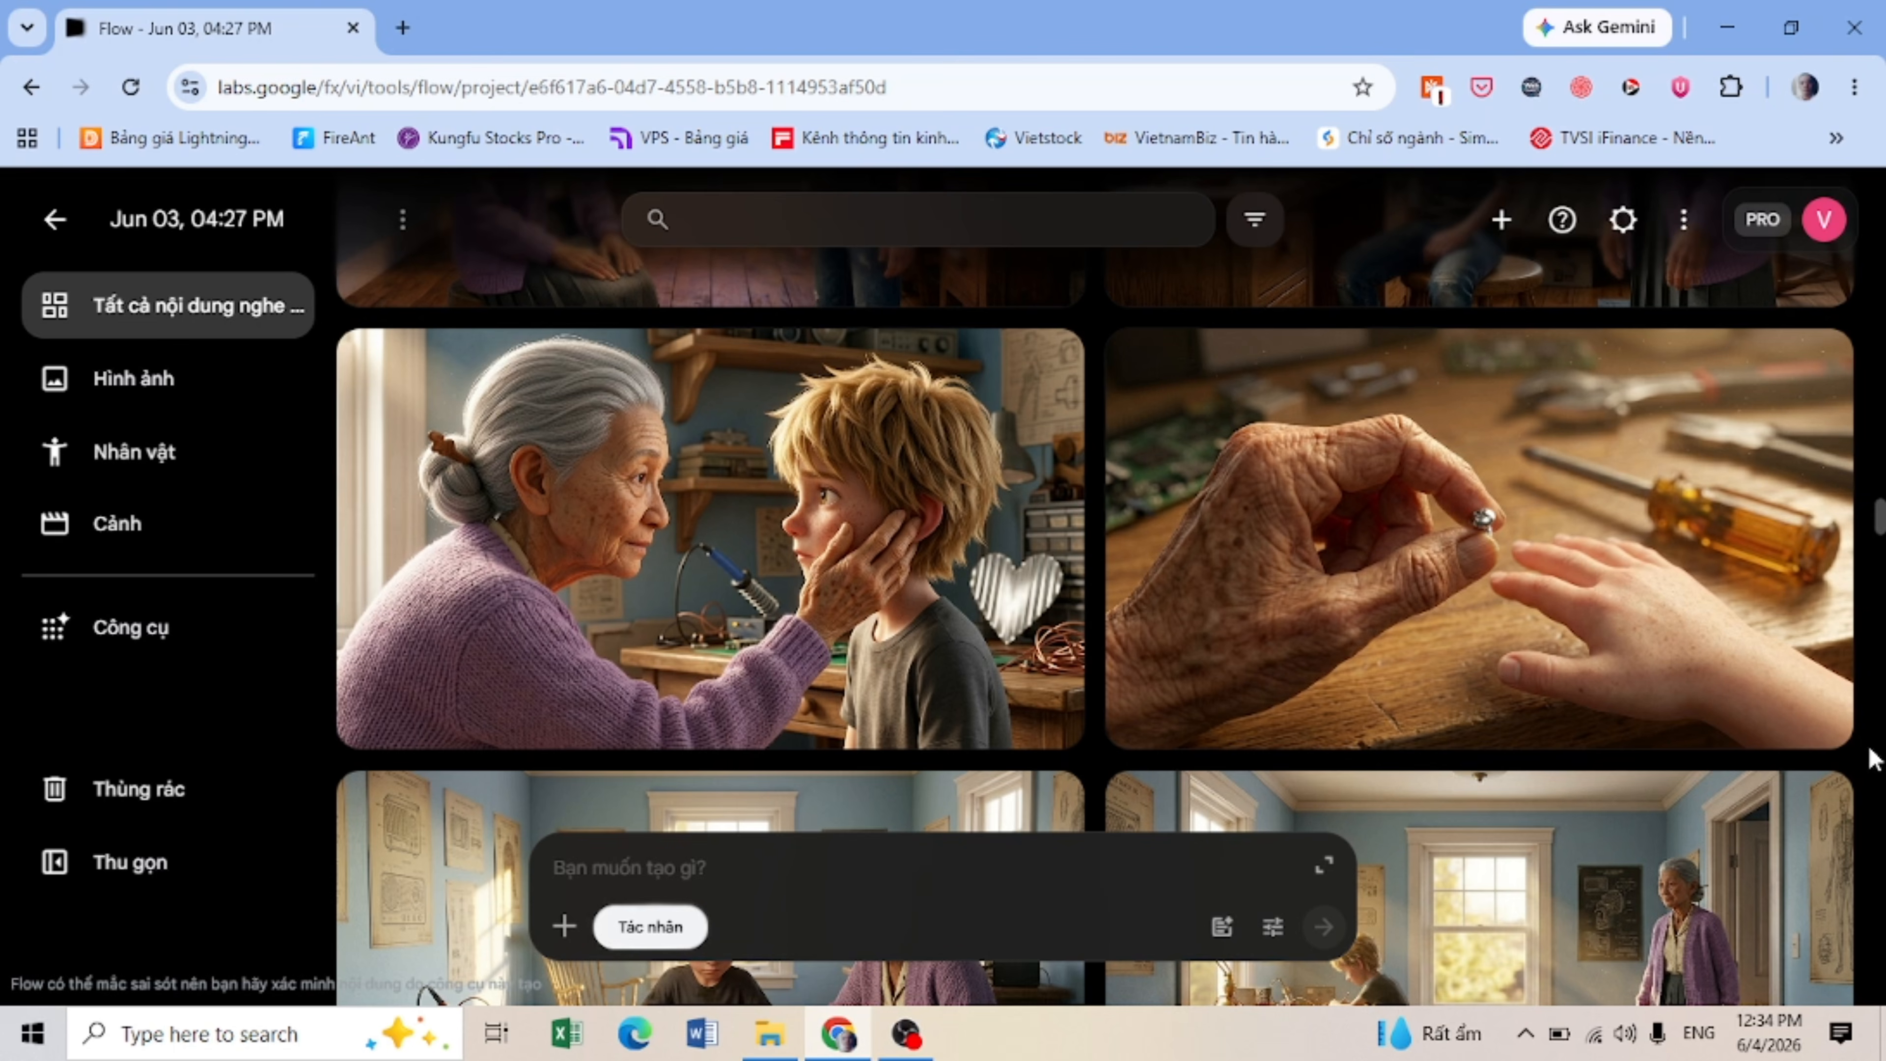
scroll(1873, 760, up, 3)
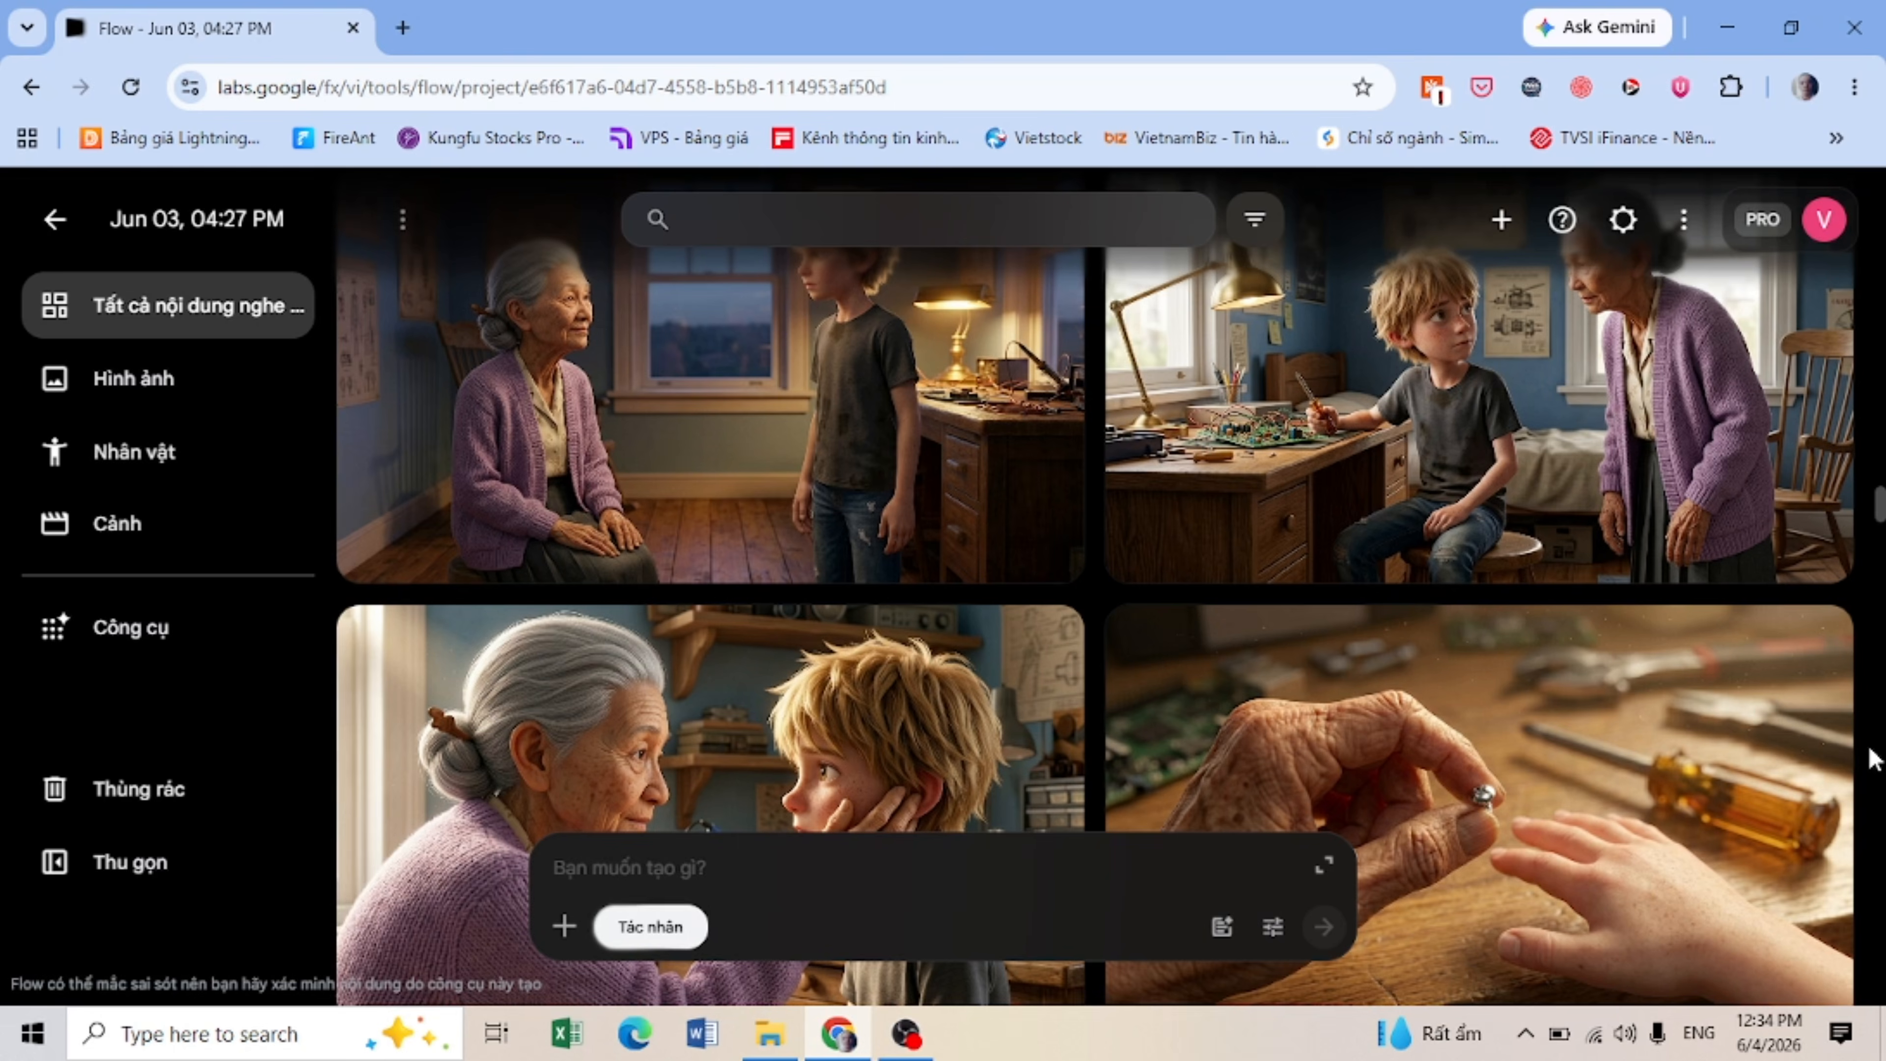
scroll(1873, 759, up, 5)
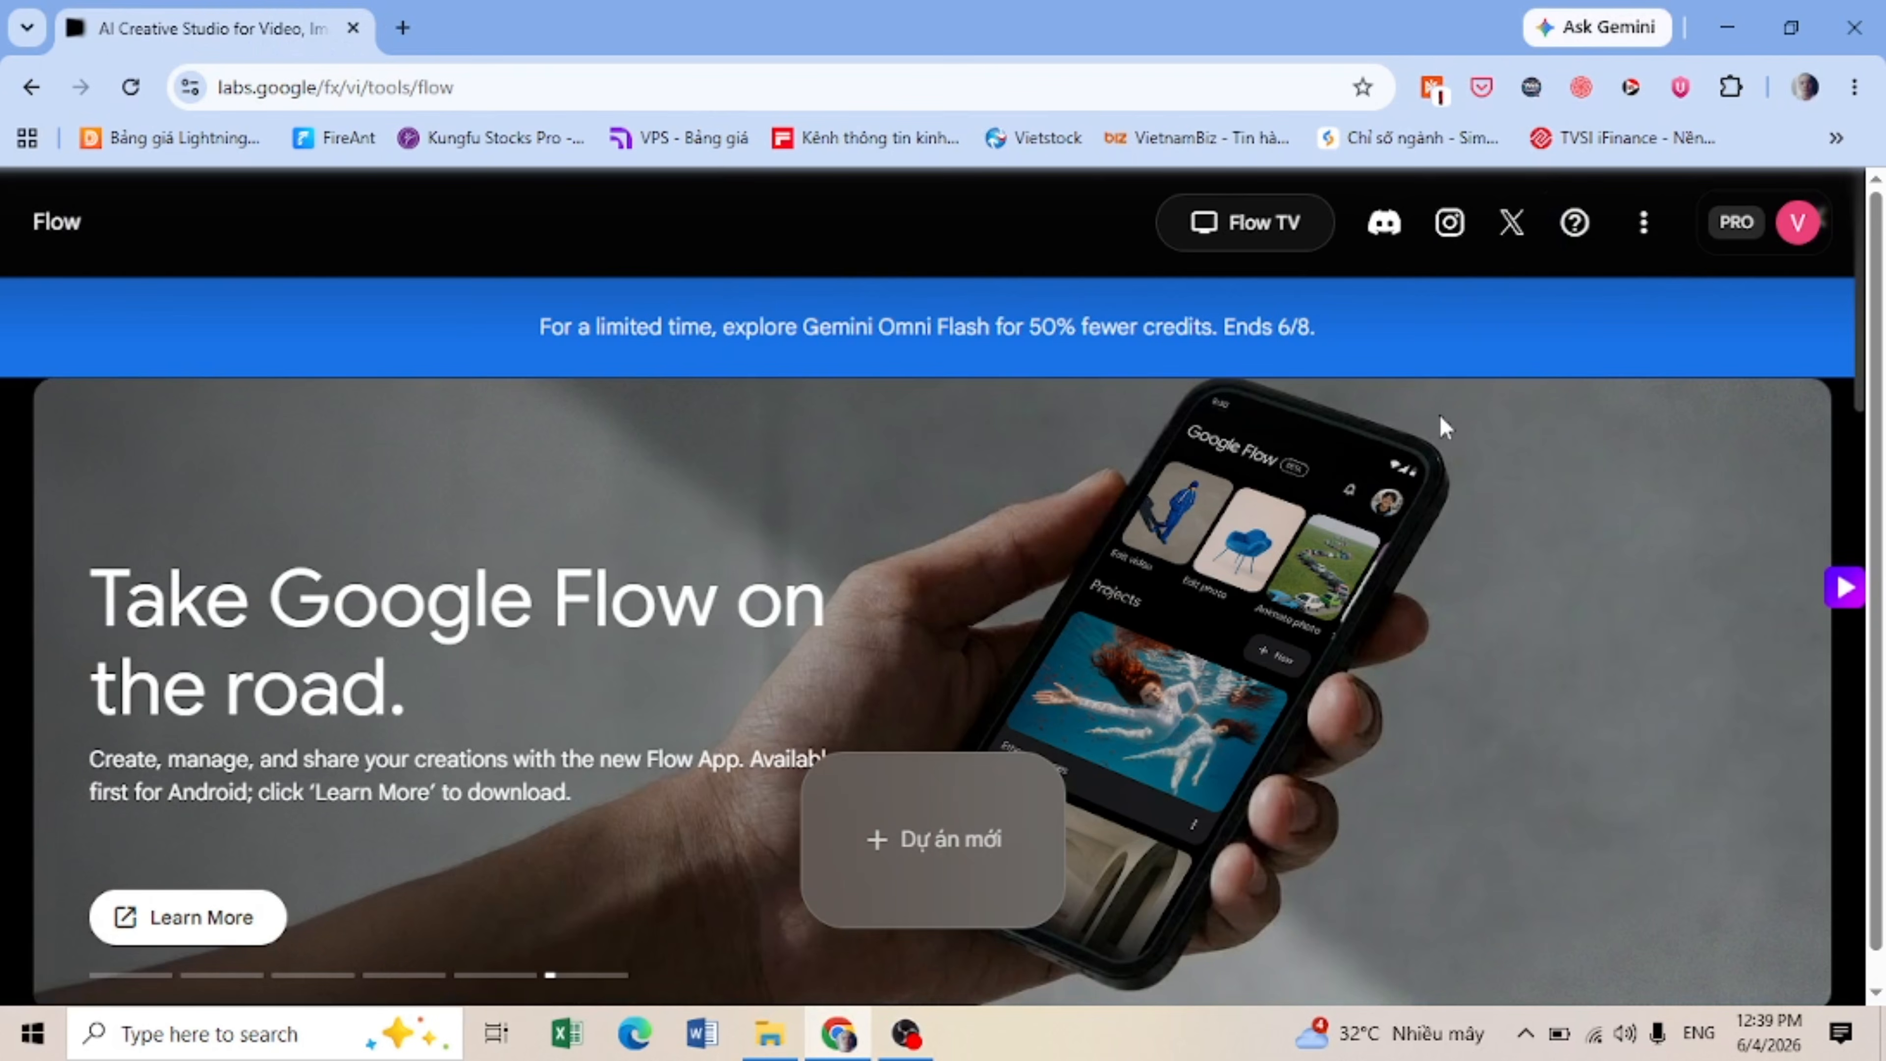
Step: Select the web address of the Flow home page and look over its banner and existing projects
click(331, 89)
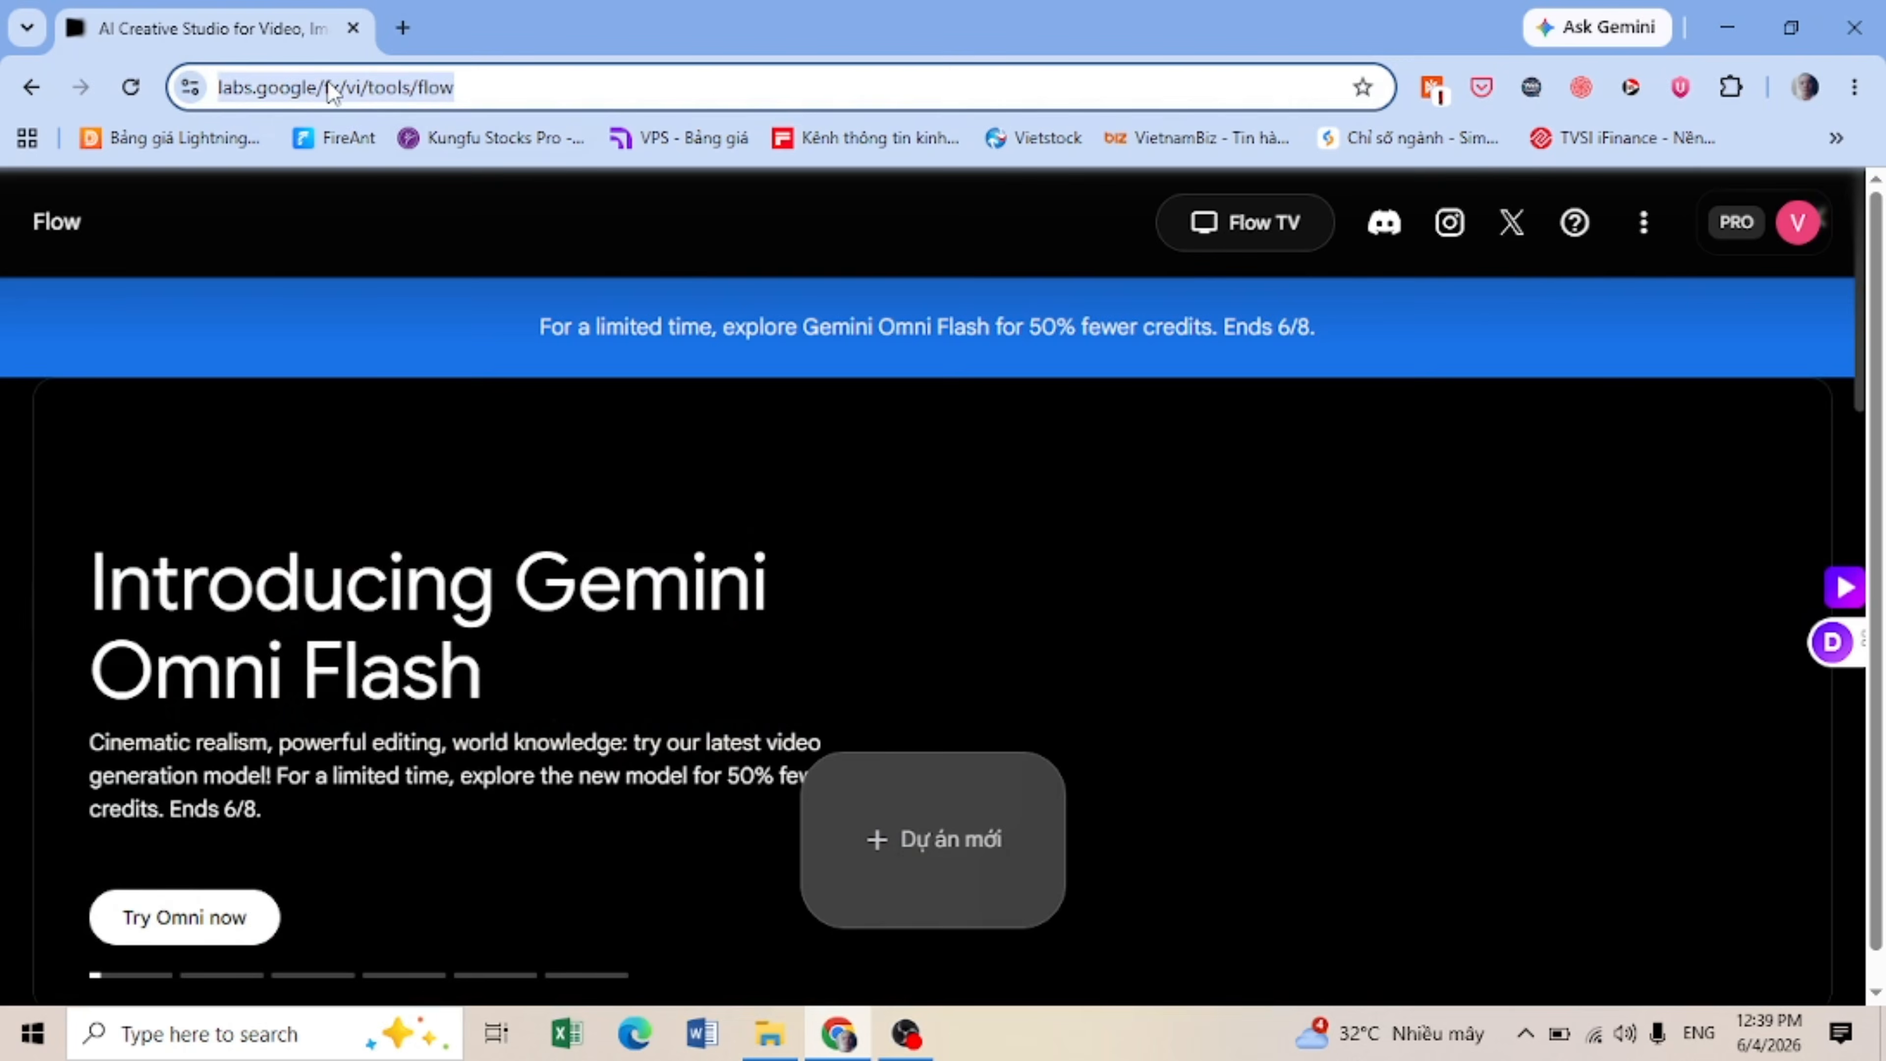
scroll(560, 371, down, 4)
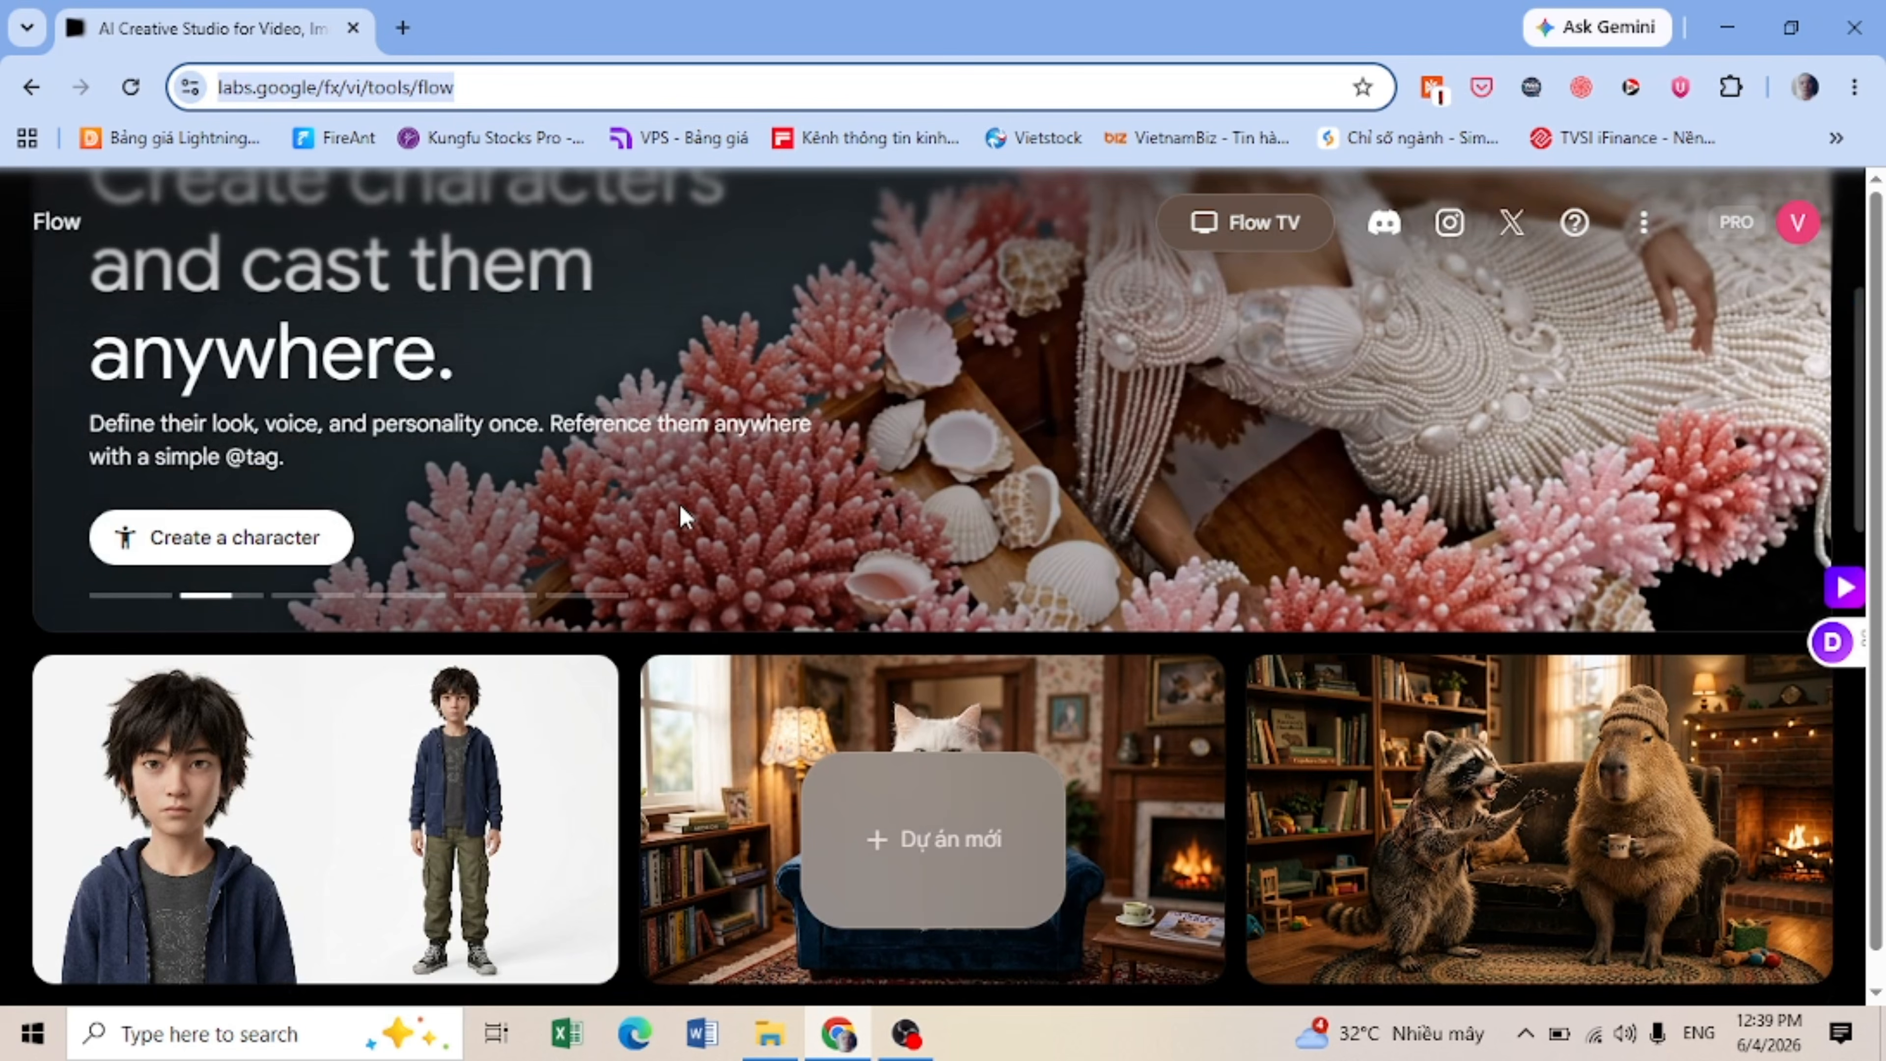
scroll(683, 513, up, 4)
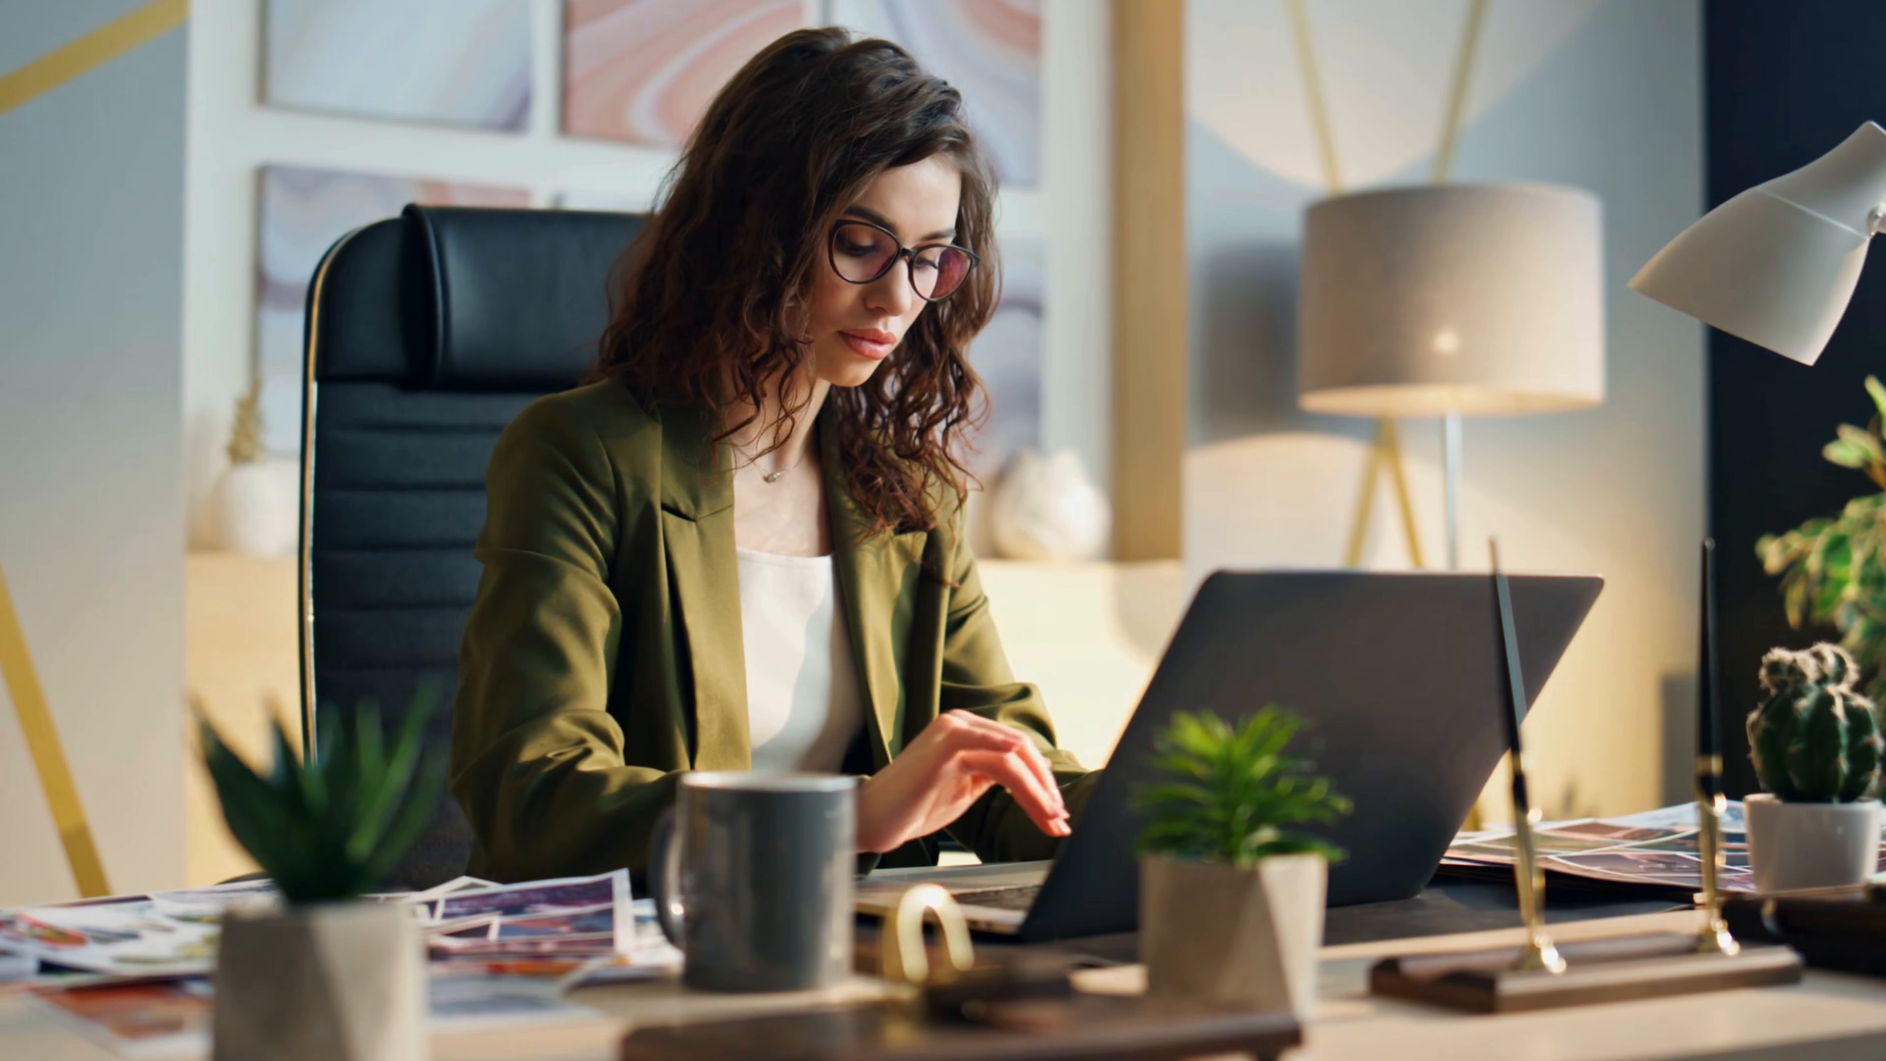